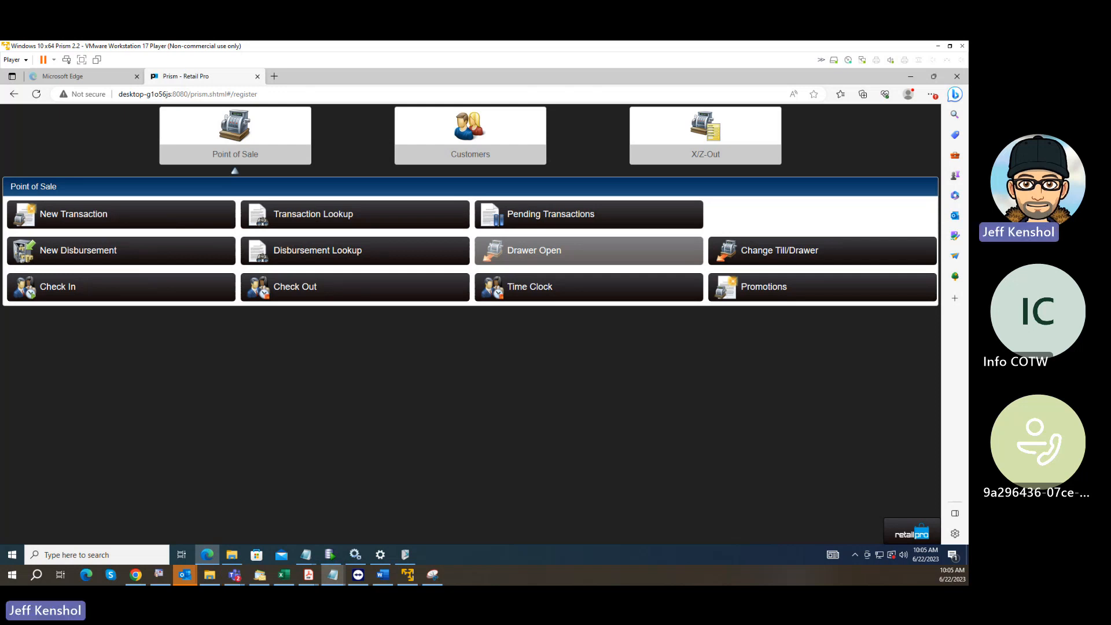
Bring the PI Steps notes into view and review the Count, Discrepancies and Update stages and the divider line between them.
drag(0, 158, 246, 95)
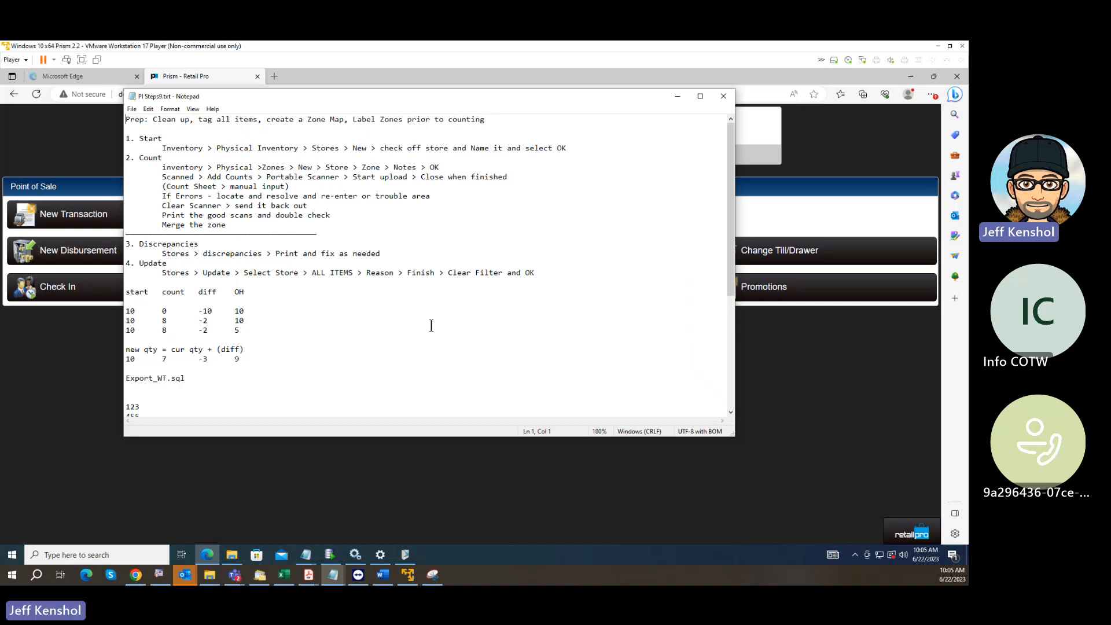
click(234, 574)
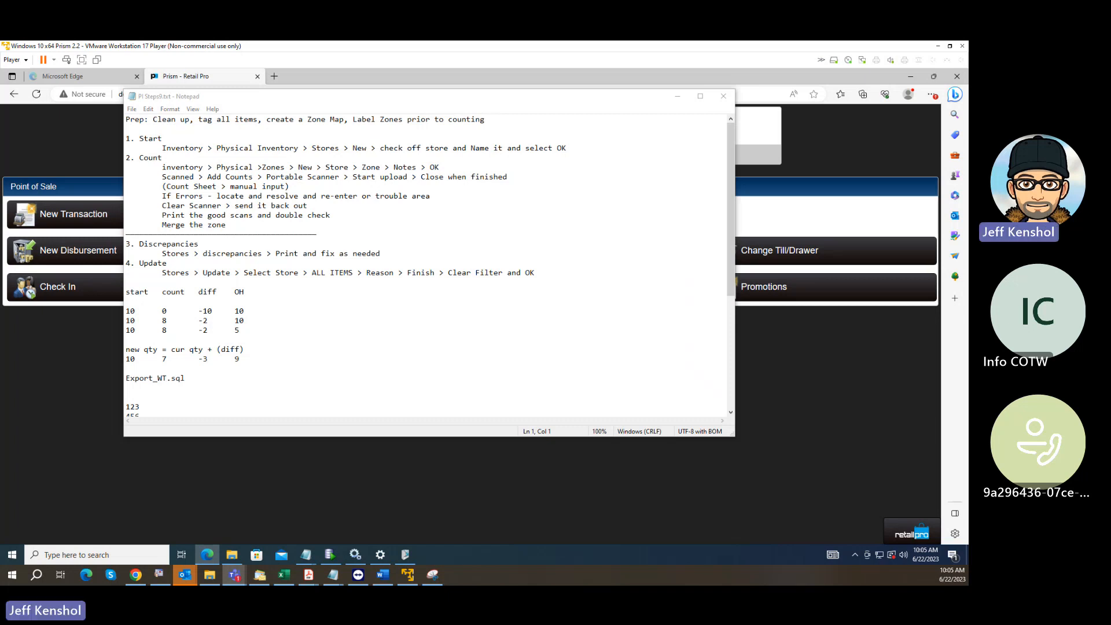
key(alt+Tab)
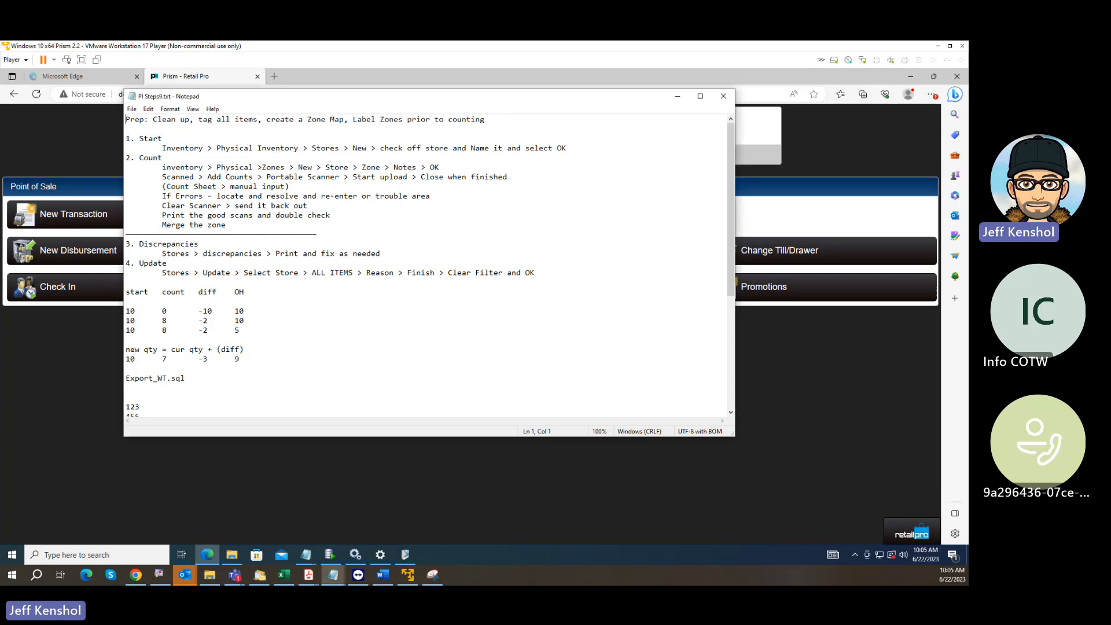
key(alt+Tab)
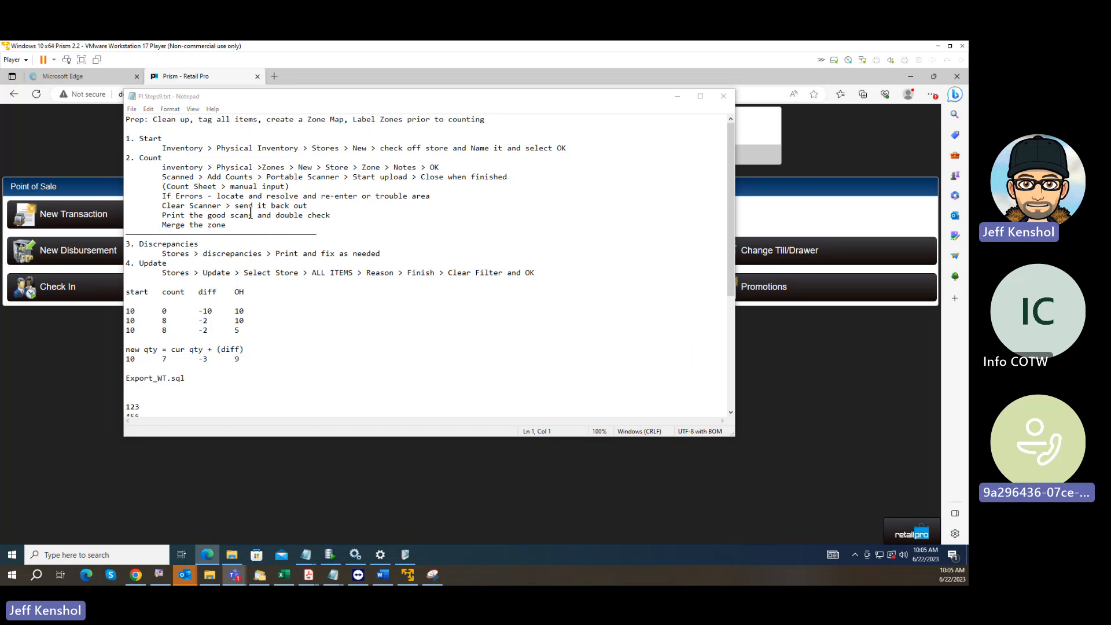
drag(162, 139, 111, 158)
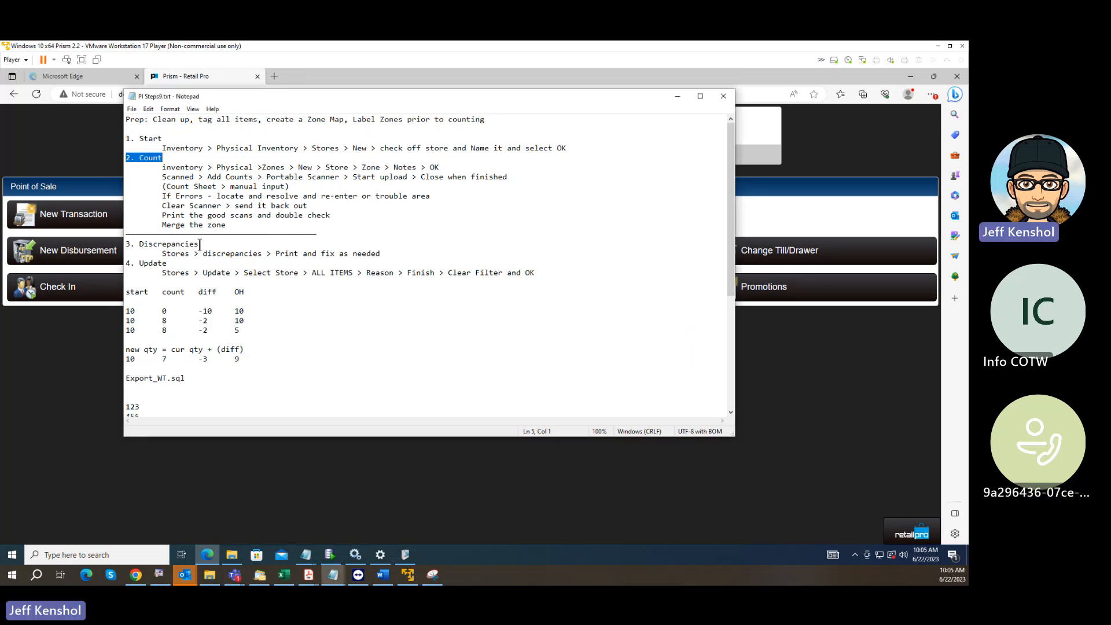
drag(198, 244, 110, 244)
drag(167, 263, 109, 261)
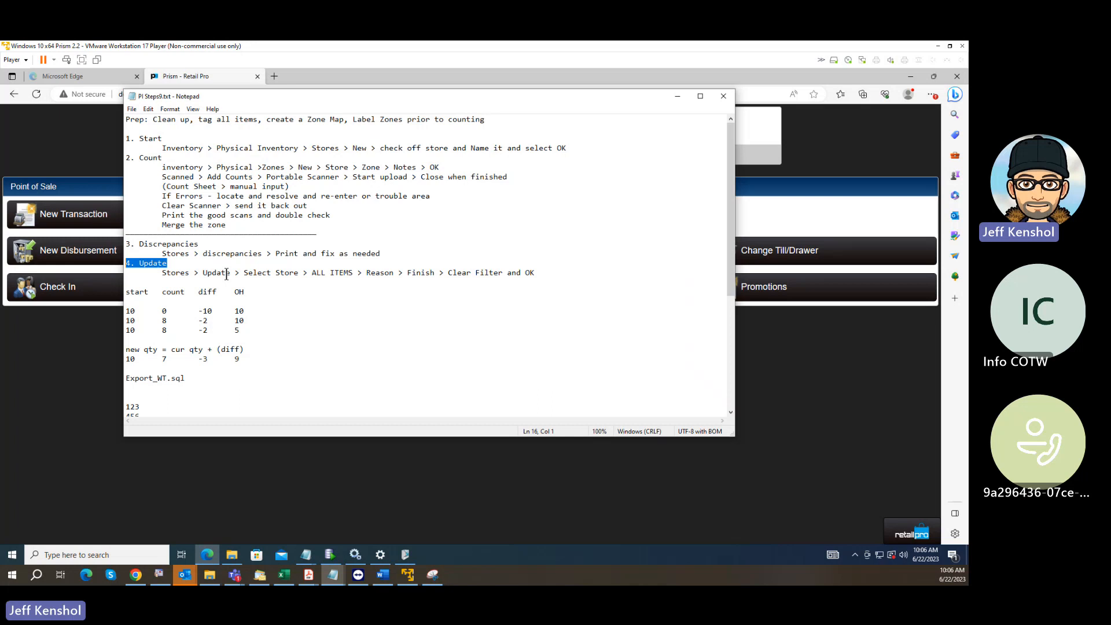
drag(200, 245, 140, 248)
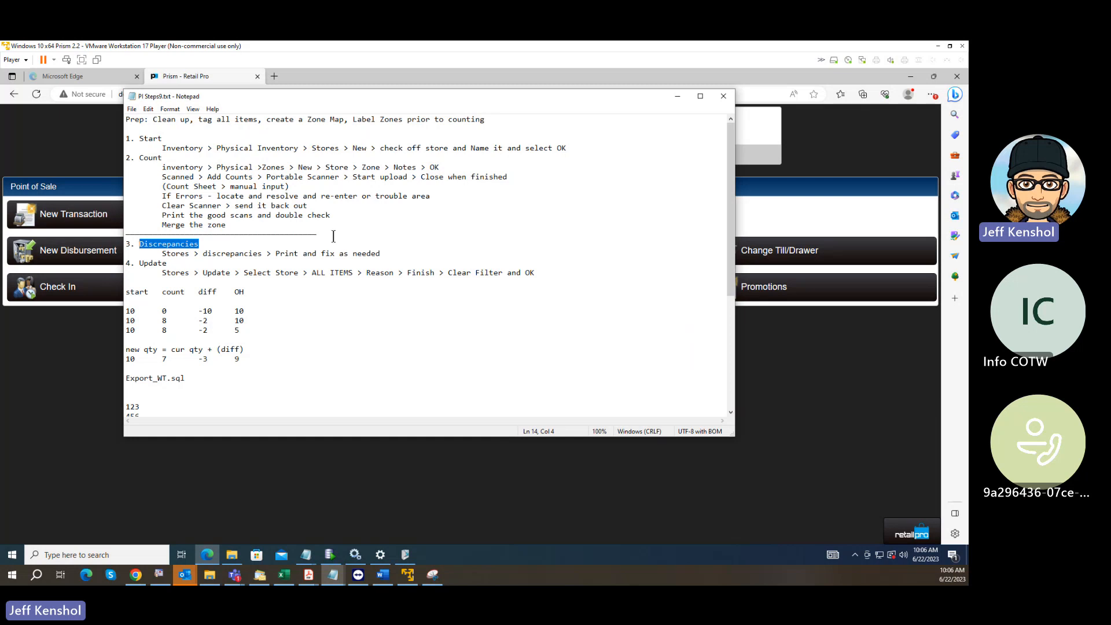
drag(334, 235, 118, 239)
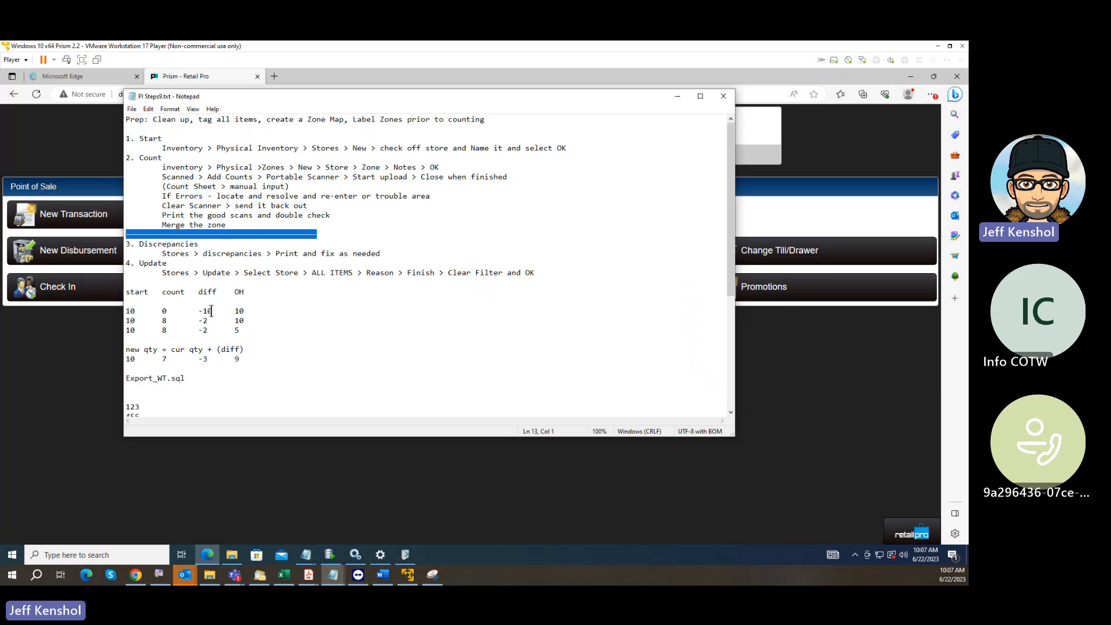
Insert three line breaks after the "new qty = cur qty + (diff)" formula in the notes.
click(250, 348)
drag(251, 347, 126, 350)
click(255, 353)
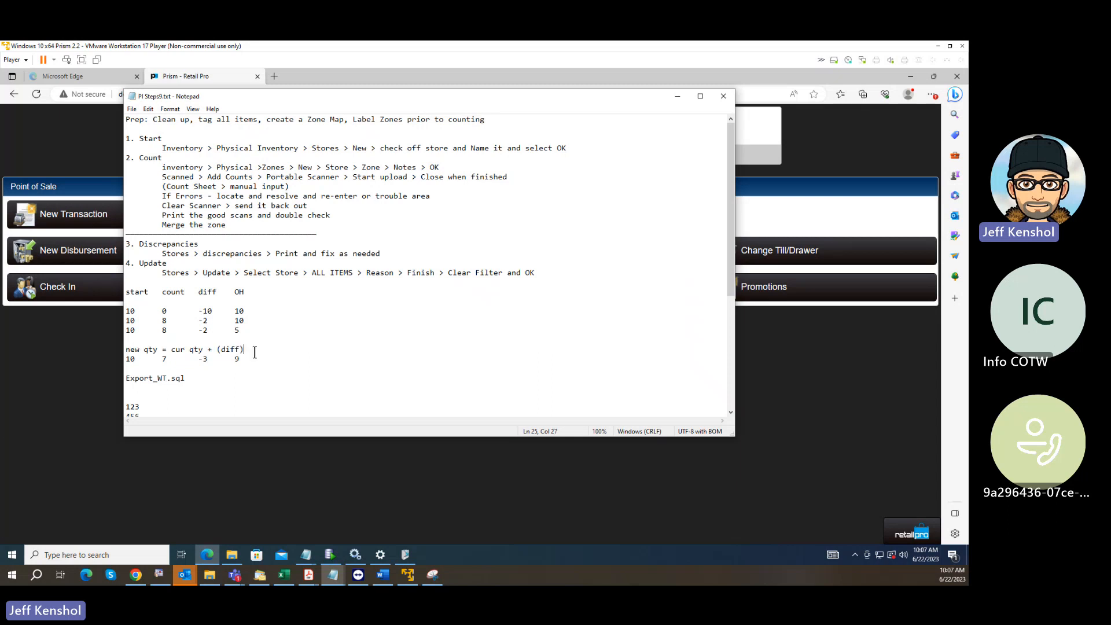
key(Return)
key(Return)
key(Return)
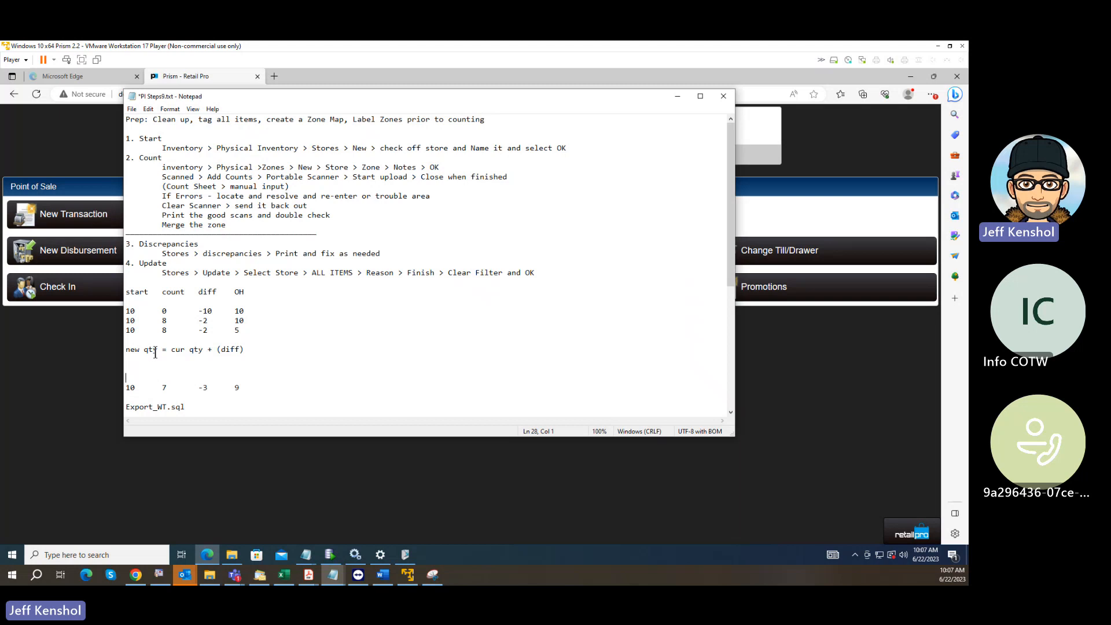
Examine the new quantity formula's terms against the start, count, diff and OH values in the example rows.
drag(157, 351, 125, 351)
drag(203, 353, 173, 351)
drag(246, 350, 213, 350)
drag(249, 311, 125, 313)
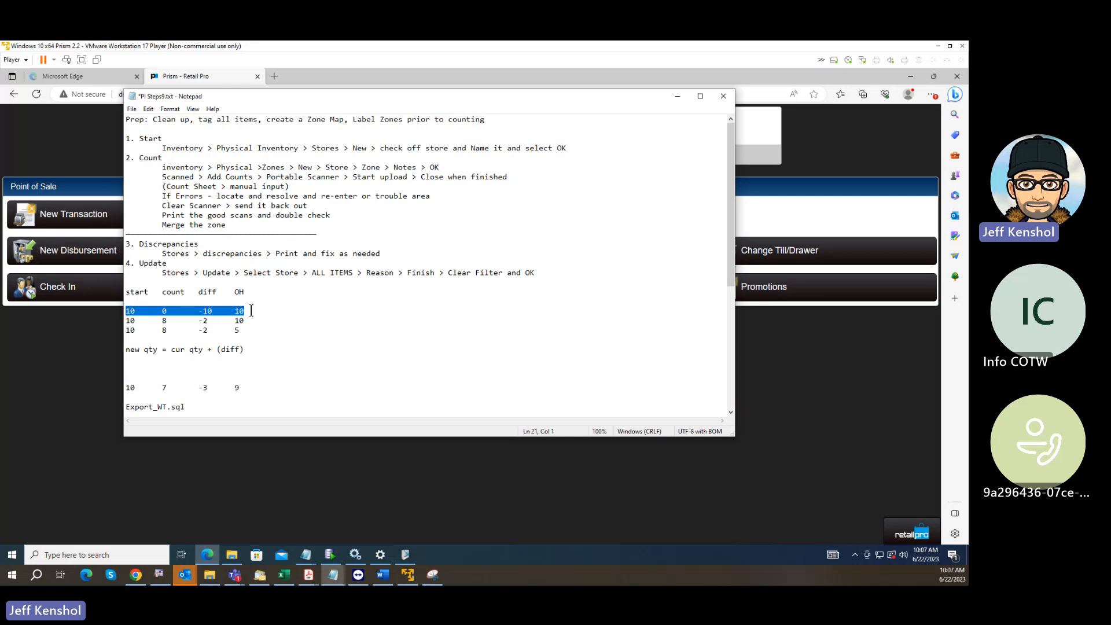
drag(251, 310, 236, 311)
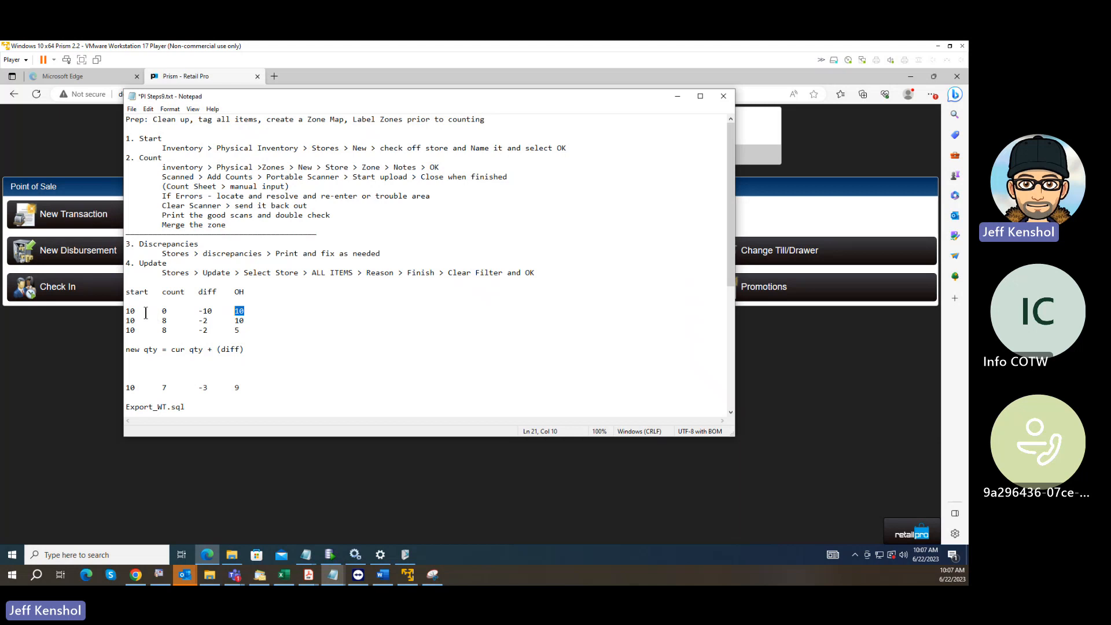
drag(135, 311, 199, 321)
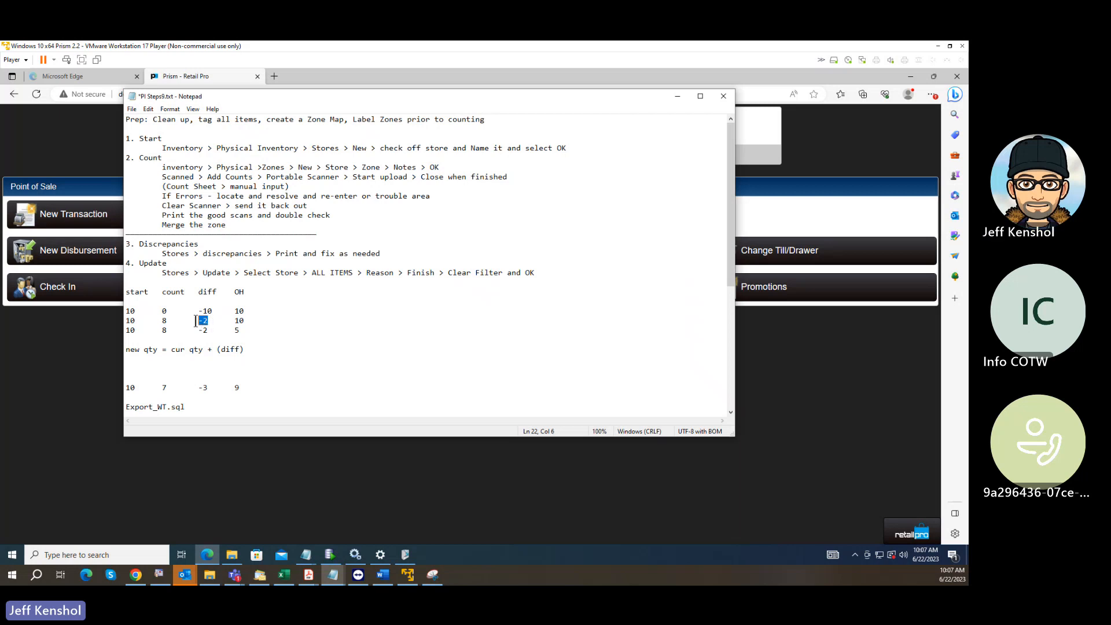
drag(249, 320, 198, 323)
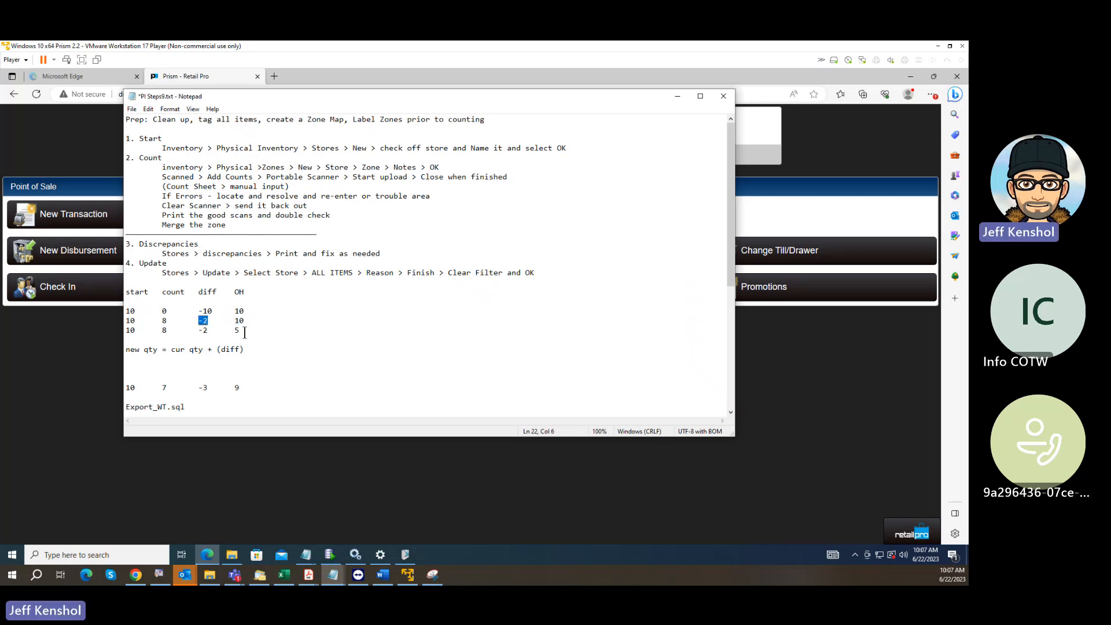
click(165, 321)
drag(165, 322, 155, 324)
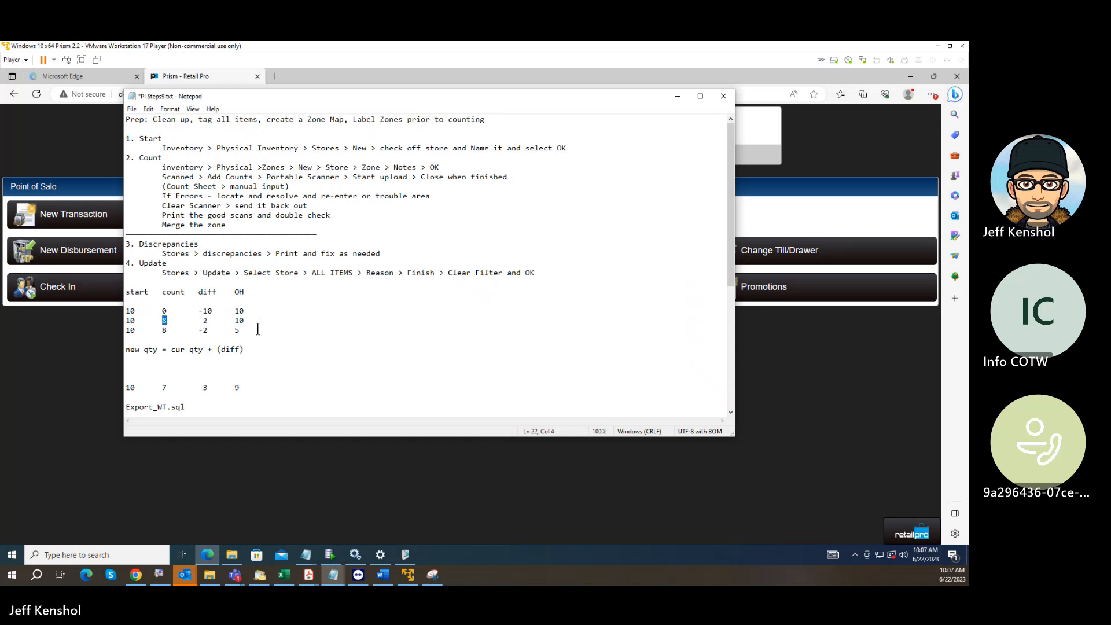
drag(245, 332, 227, 335)
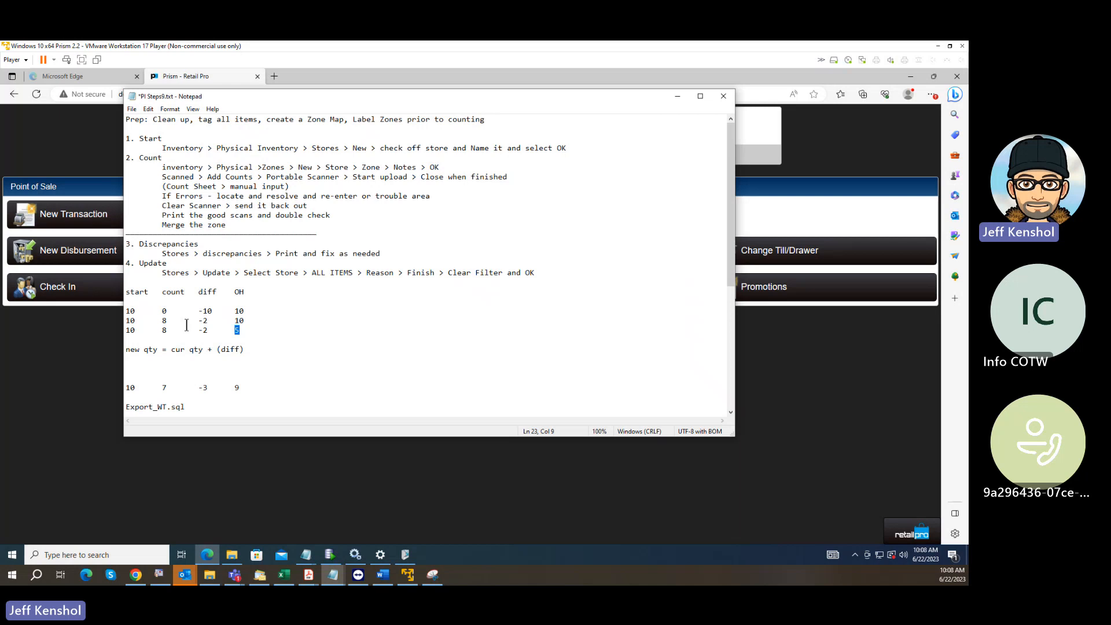
double_click(163, 322)
double_click(164, 388)
double_click(164, 330)
double_click(164, 387)
mouse_move(211, 388)
mouse_down()
mouse_move(196, 389)
mouse_move(228, 386)
mouse_up()
Move the notes off screen and open Physical Inventory from the Merchandise area of Store Operations.
drag(403, 98, 0, 141)
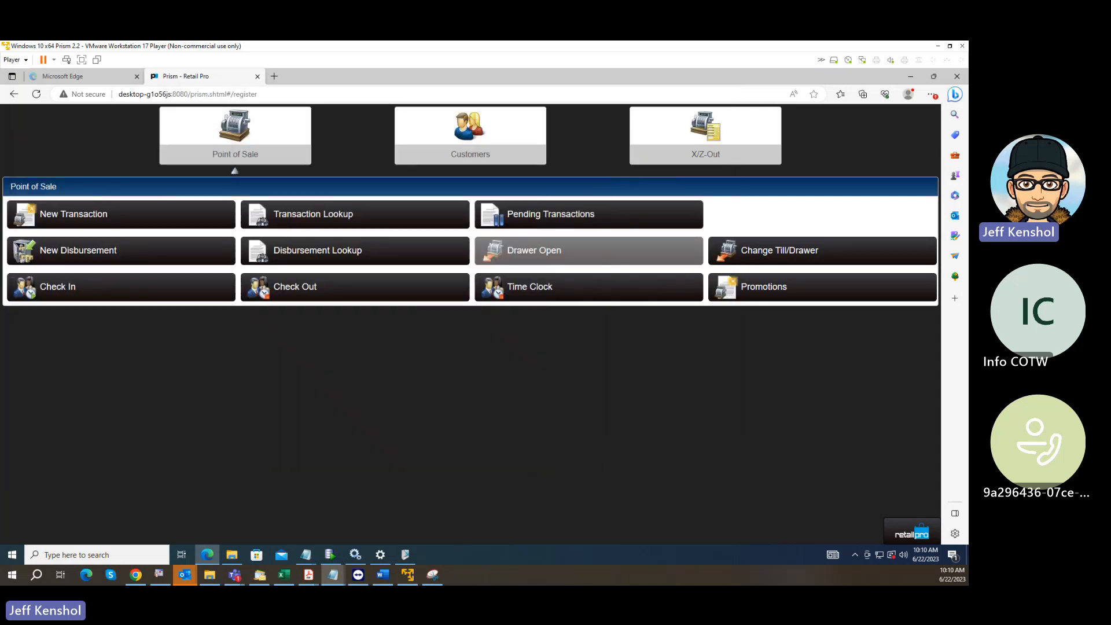
click(899, 534)
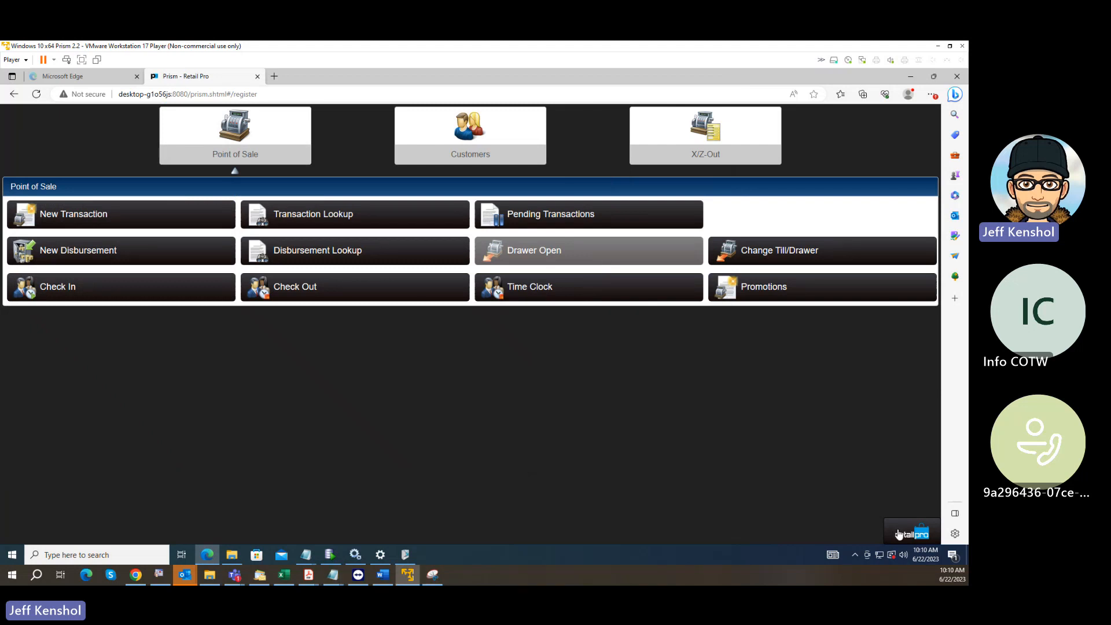
click(899, 533)
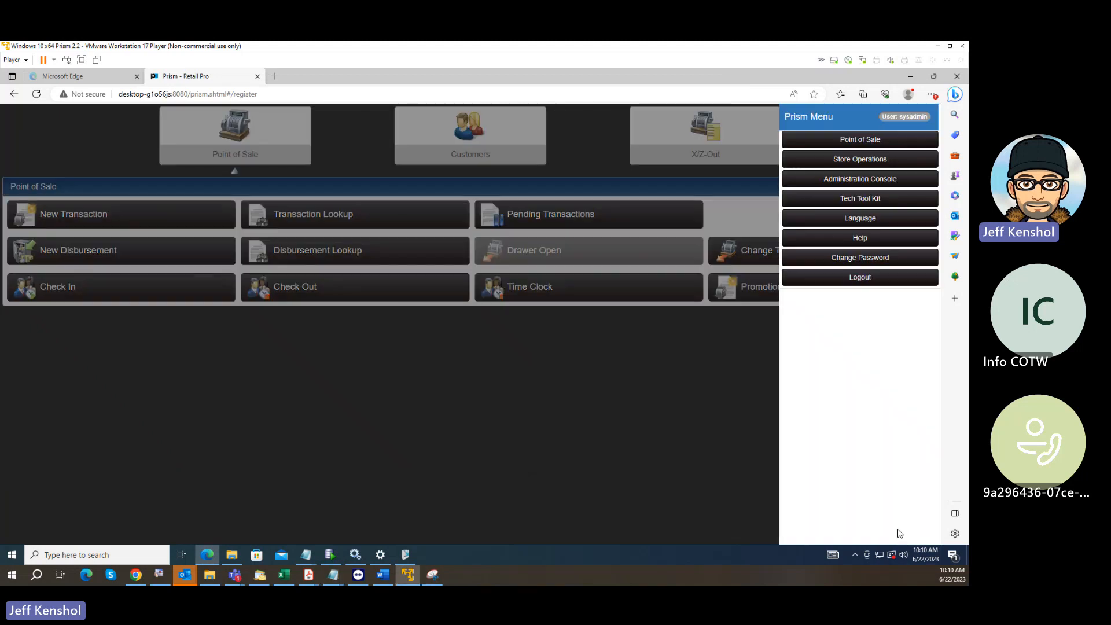
click(848, 163)
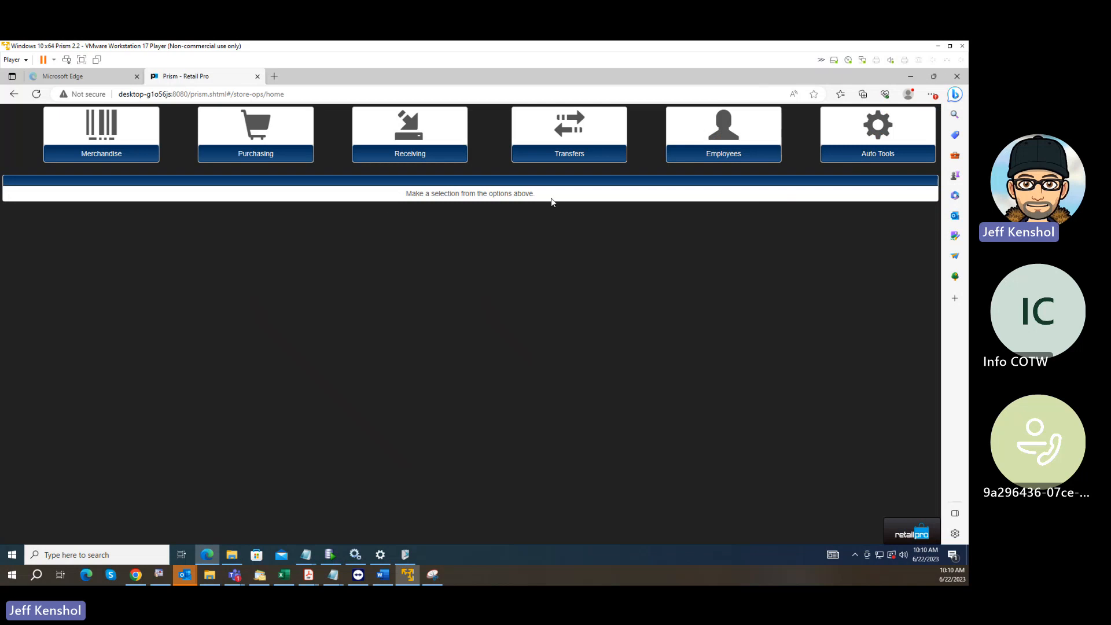
click(96, 151)
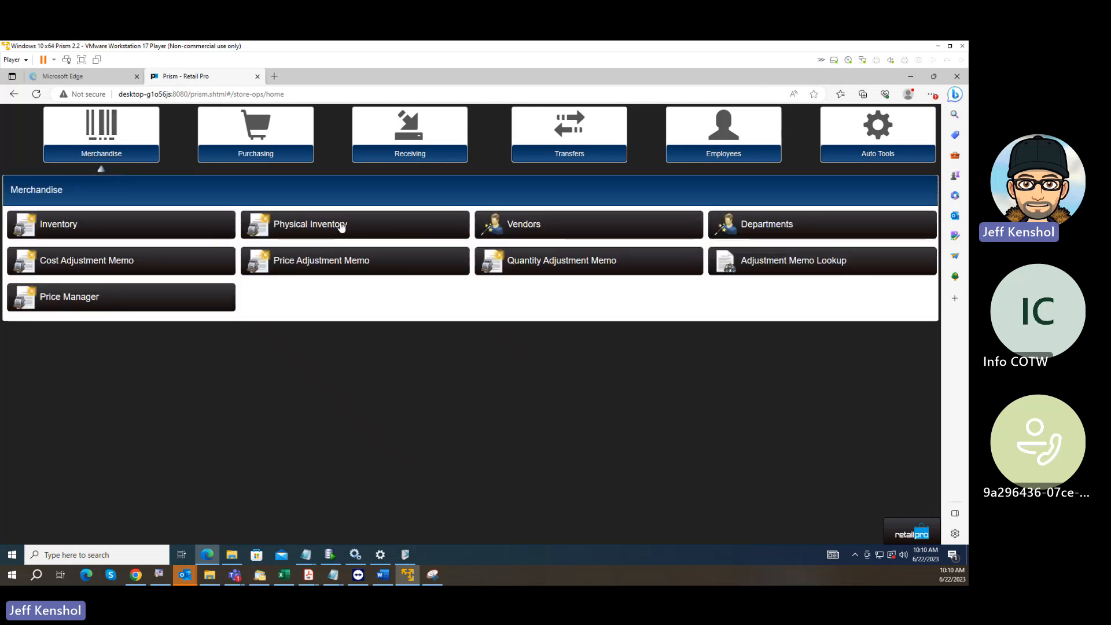
click(341, 224)
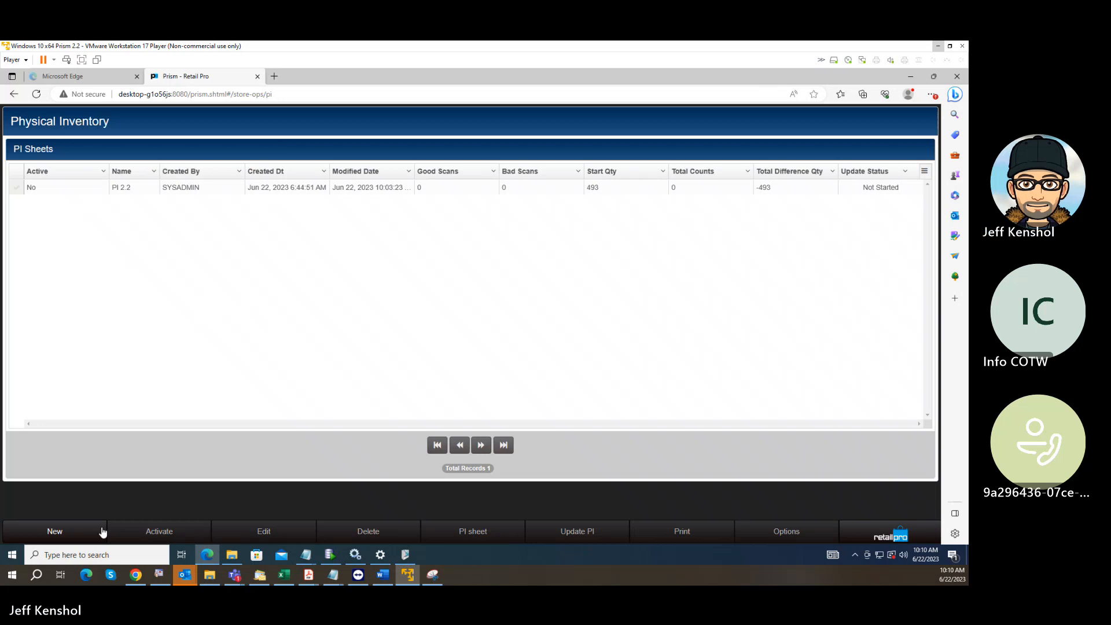
Create a new unfiltered physical inventory sheet named "PI June 2023" for store 001 - BHD Store.
click(75, 532)
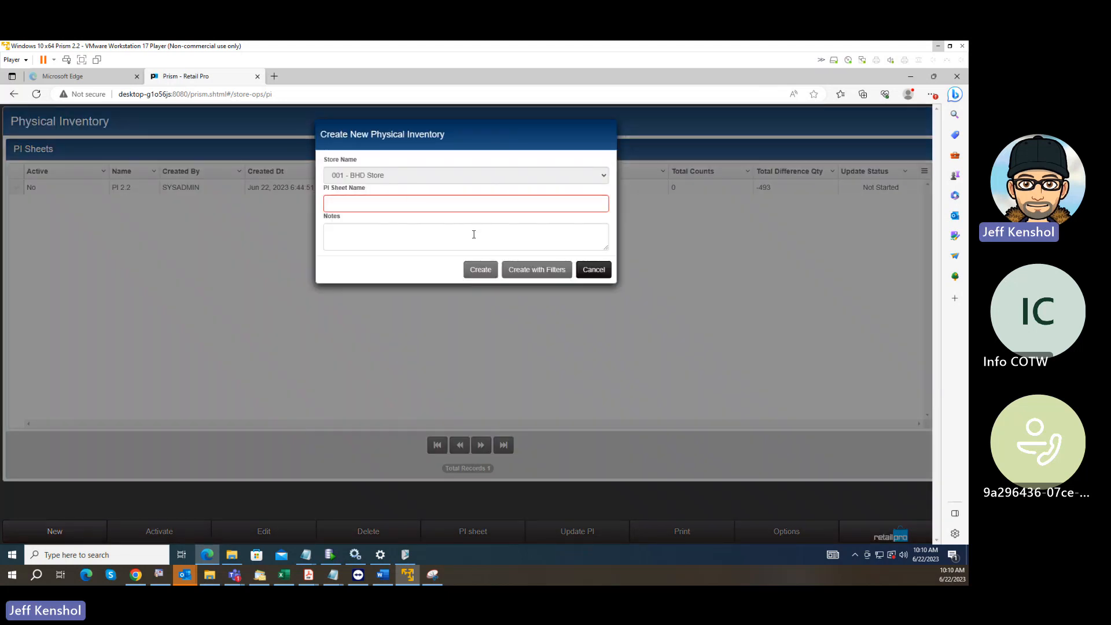
click(399, 206)
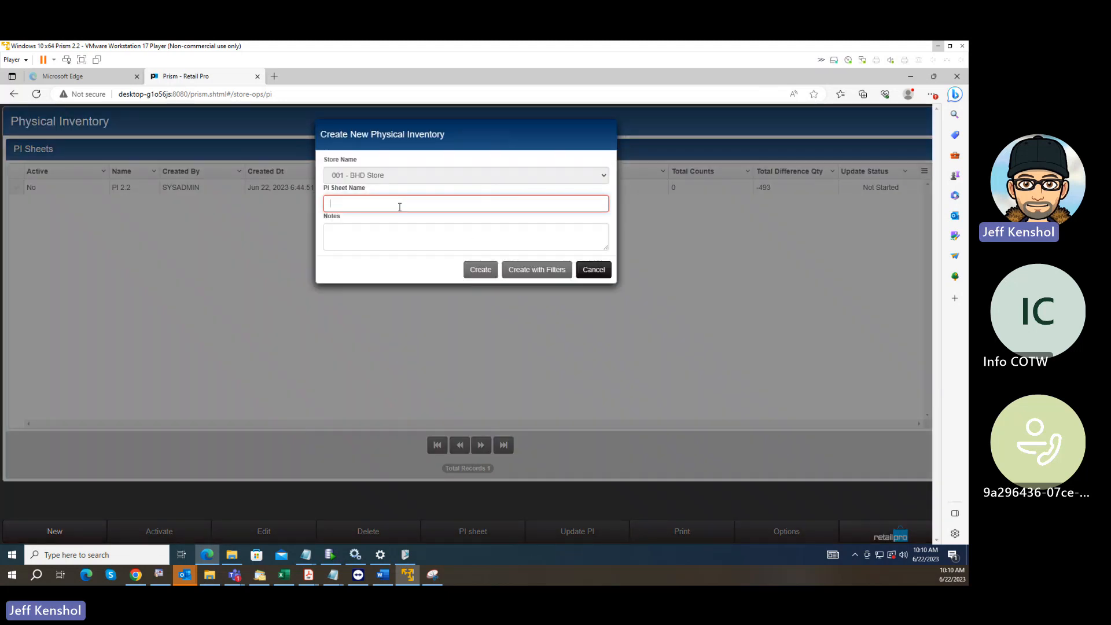
text(PI)
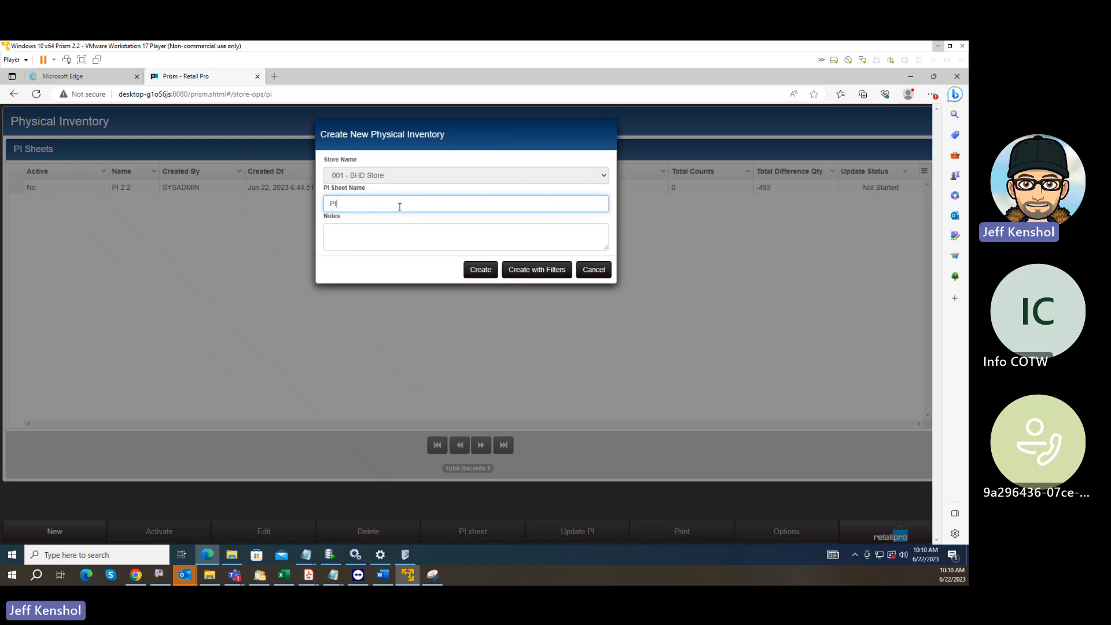
text( June 2023)
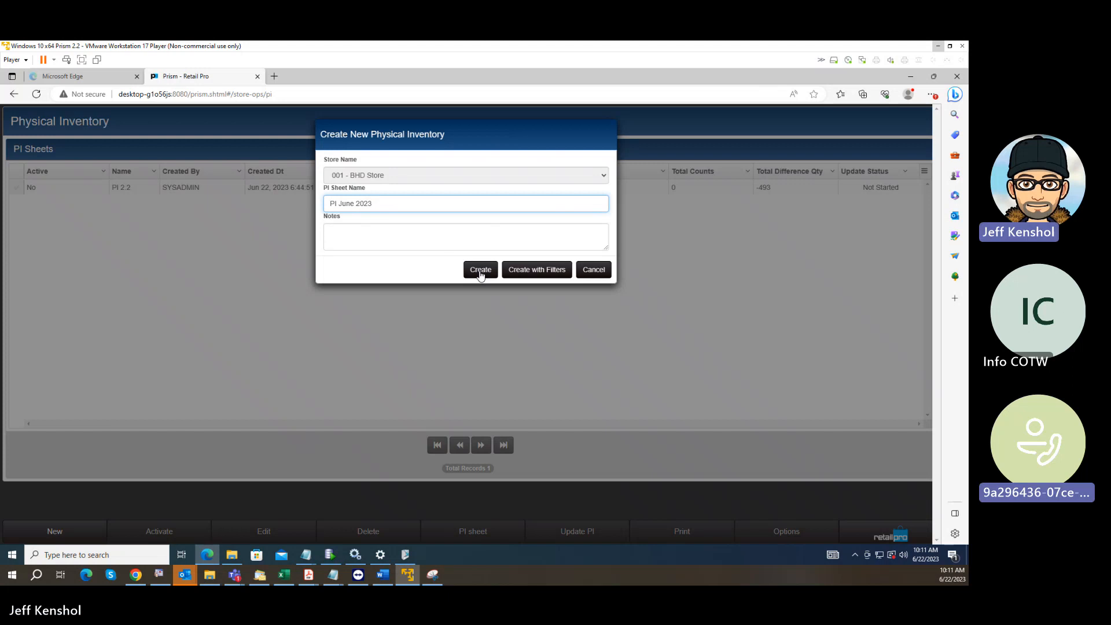
click(480, 272)
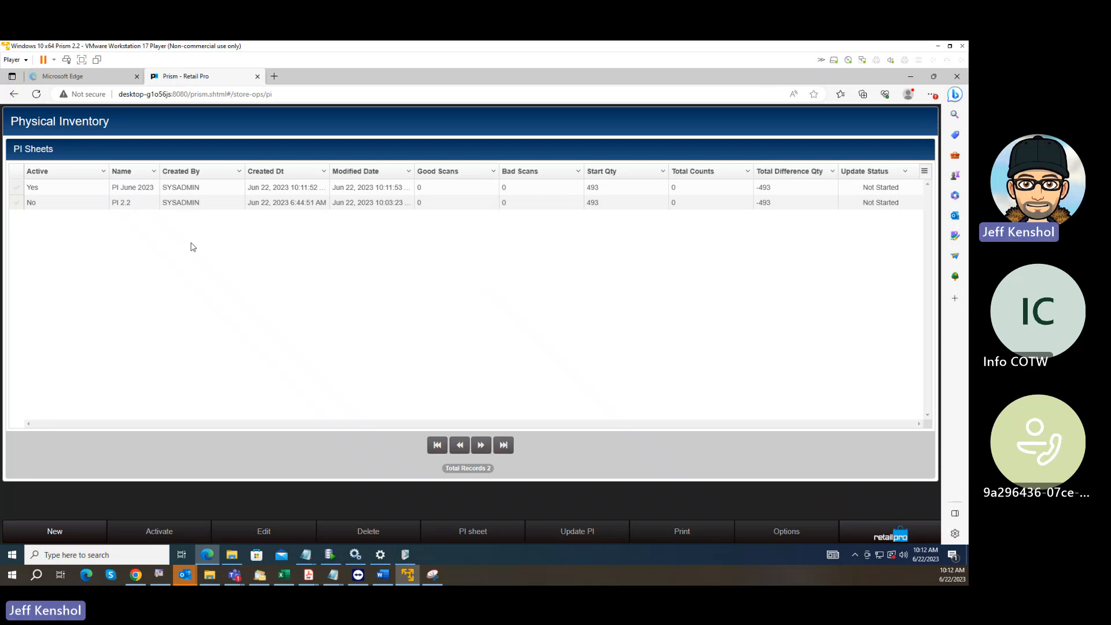
Open the PI June 2023 sheet and examine the first item's start, scan and discrepancy quantities.
click(17, 189)
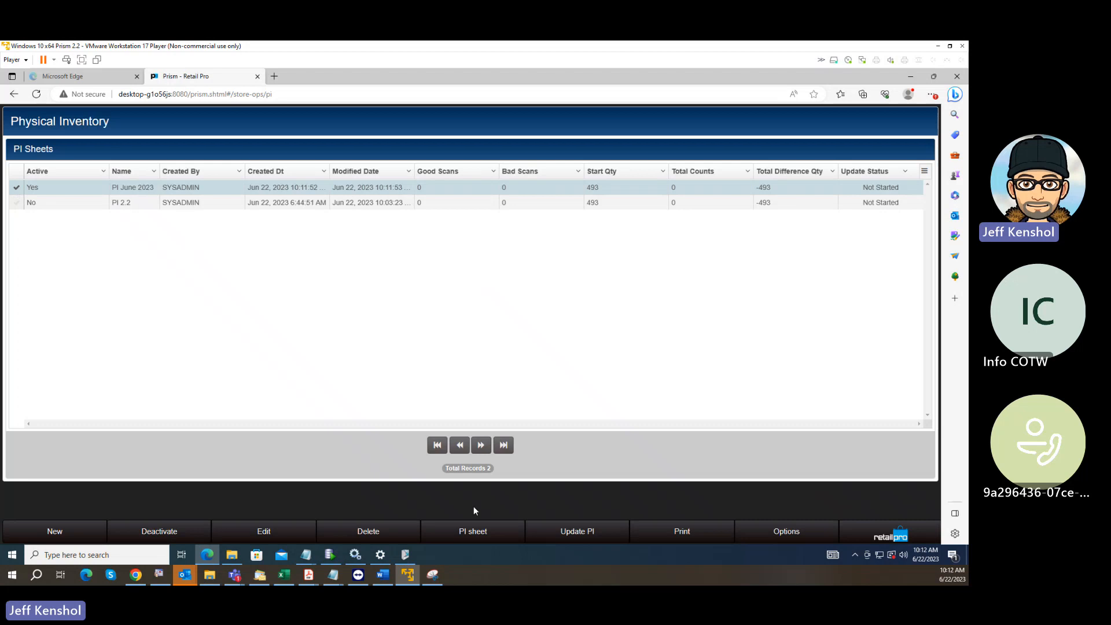
click(476, 532)
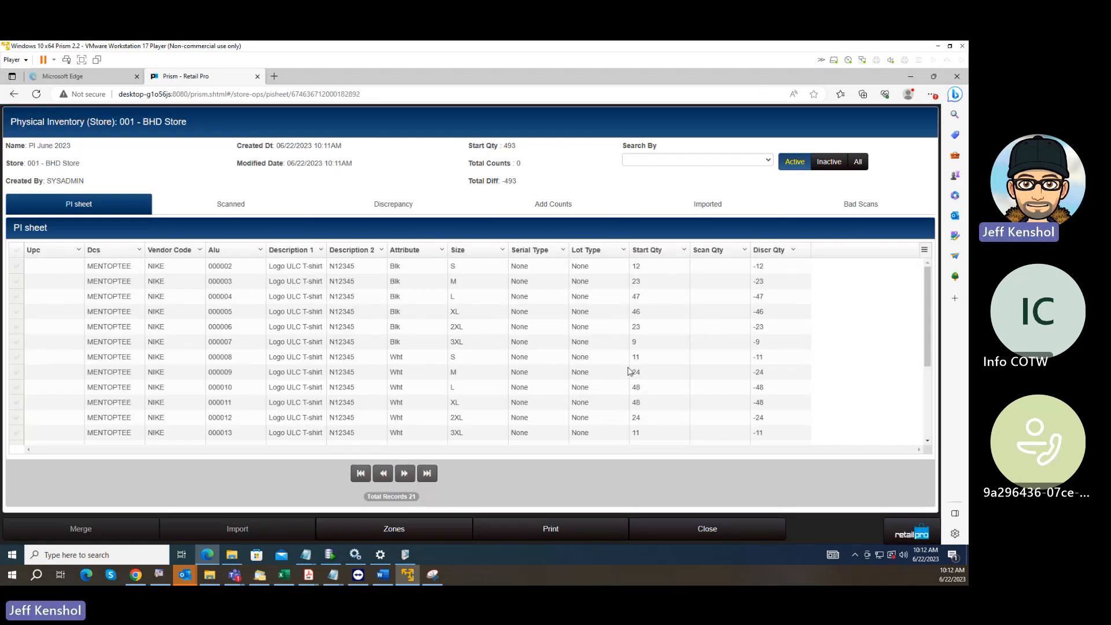
click(708, 270)
click(661, 267)
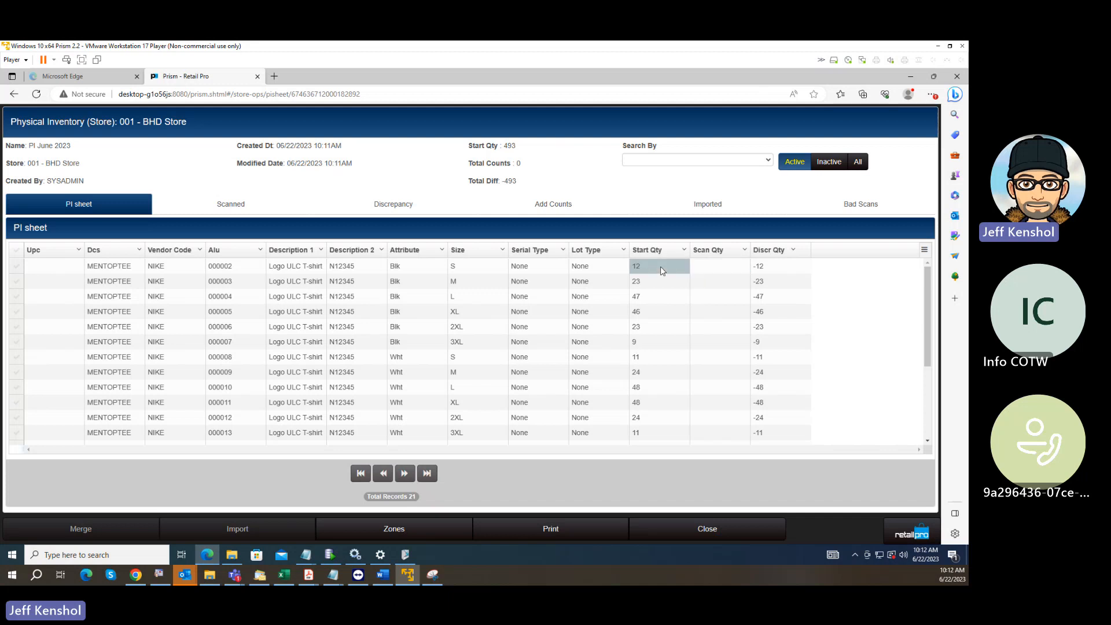
click(772, 267)
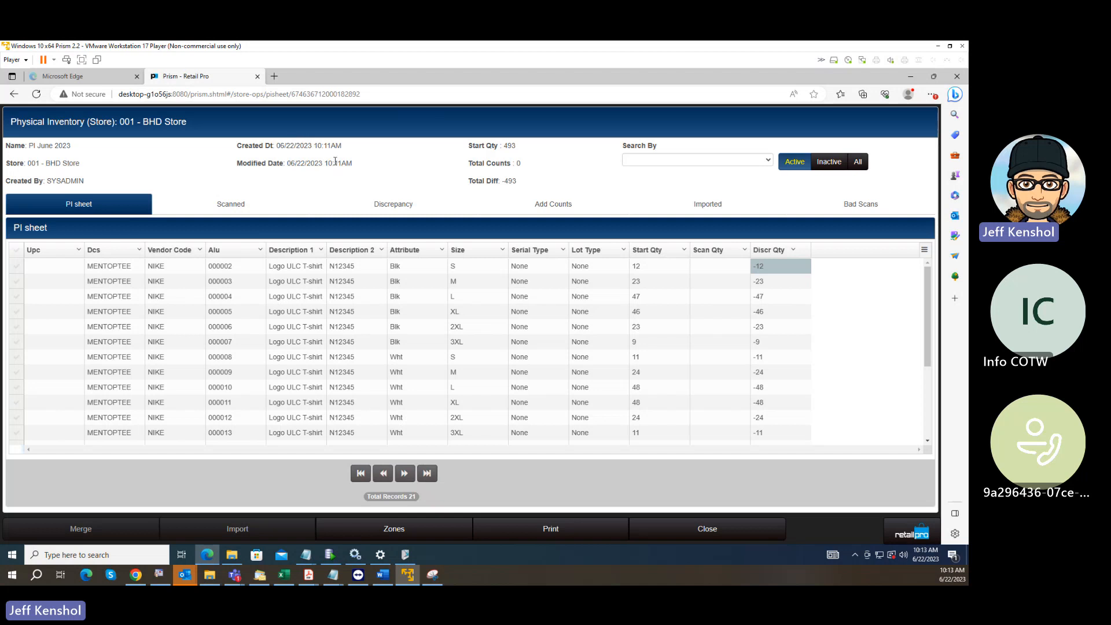
Examine the UPC and DCS fields of the first item on the PI sheet.
click(106, 271)
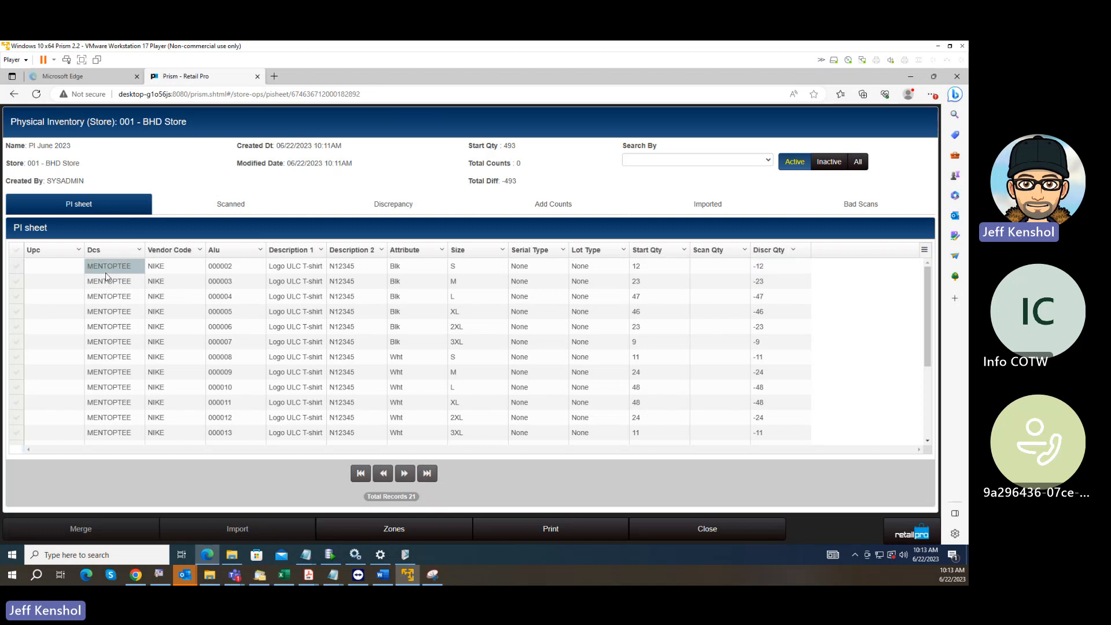
click(67, 278)
click(107, 267)
click(67, 271)
click(96, 267)
click(68, 271)
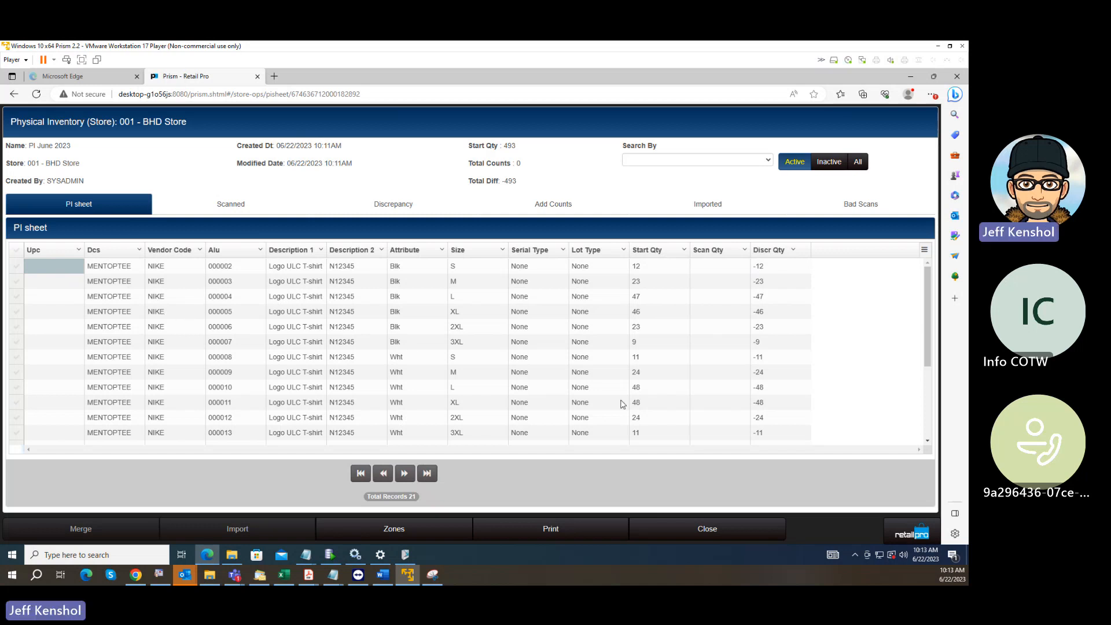
Close the PI June 2023 sheet and open the Administration Console.
click(716, 531)
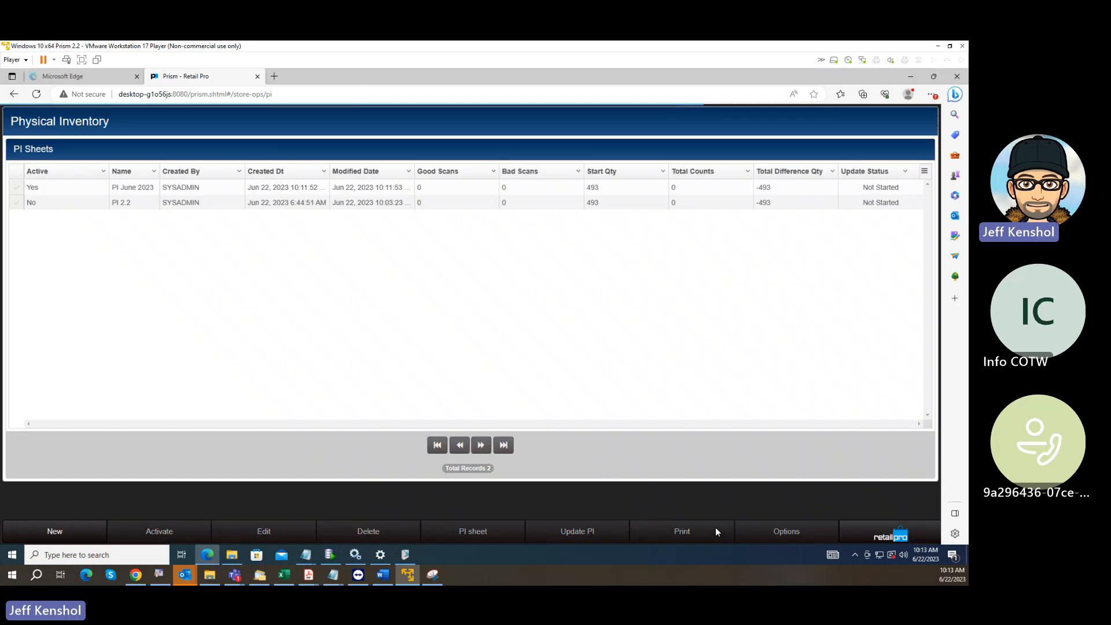
click(877, 538)
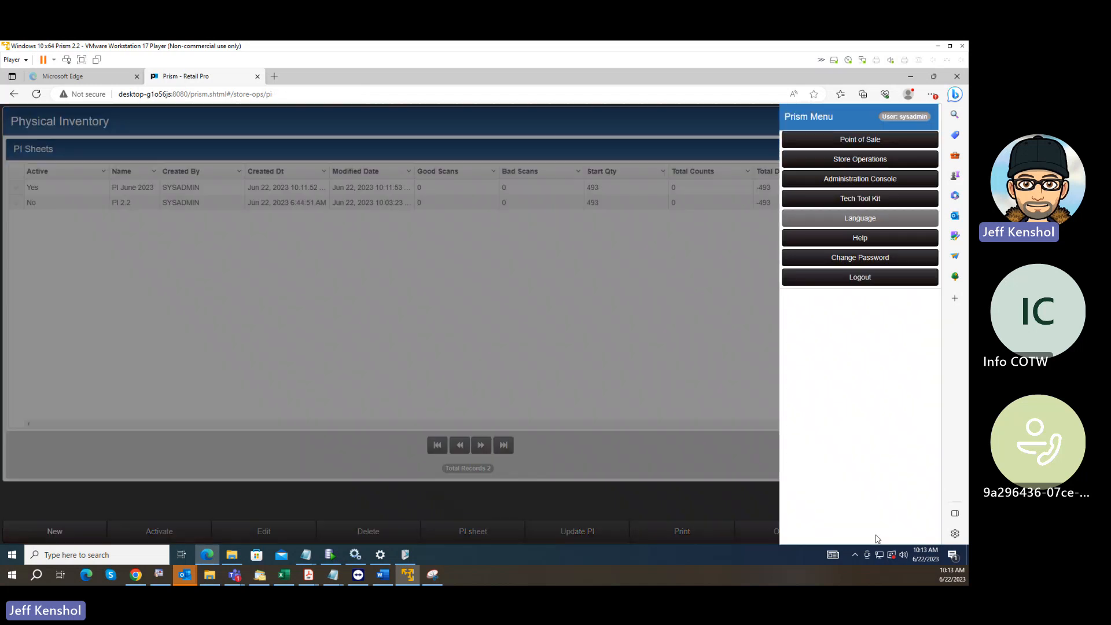
click(835, 165)
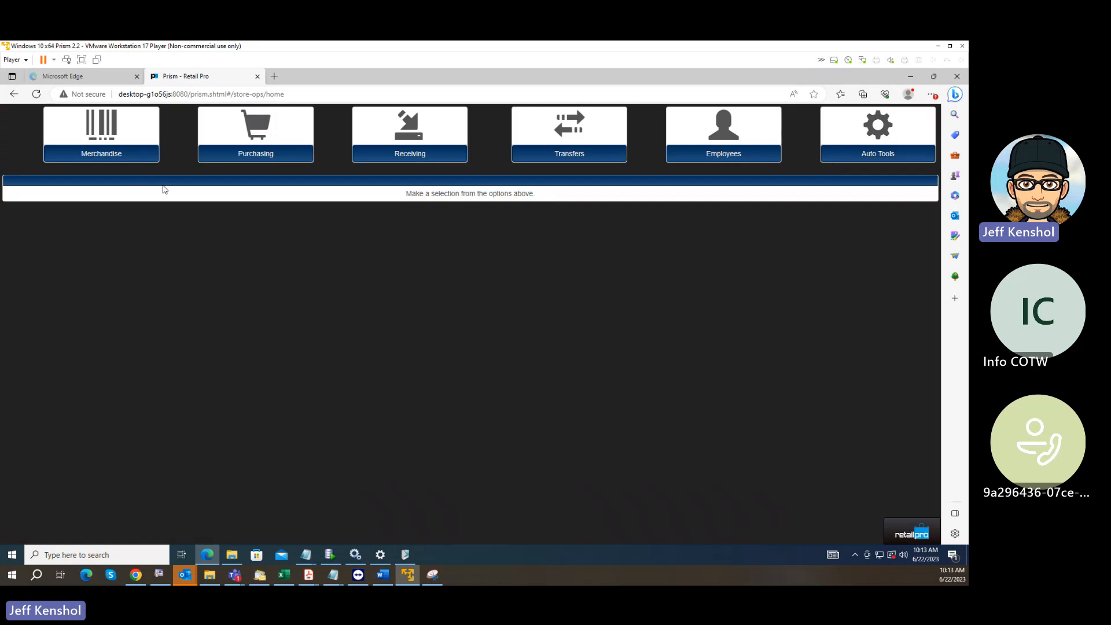
click(923, 535)
click(871, 178)
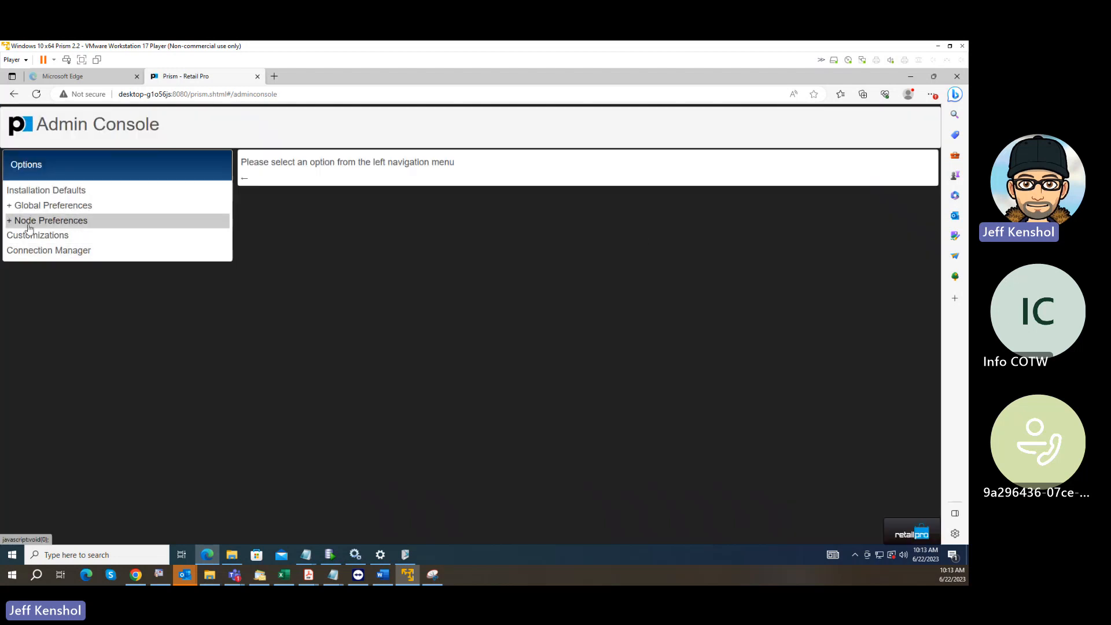
Open the Grid Formats node preferences in the context of subsidiary 001.
click(74, 223)
click(25, 242)
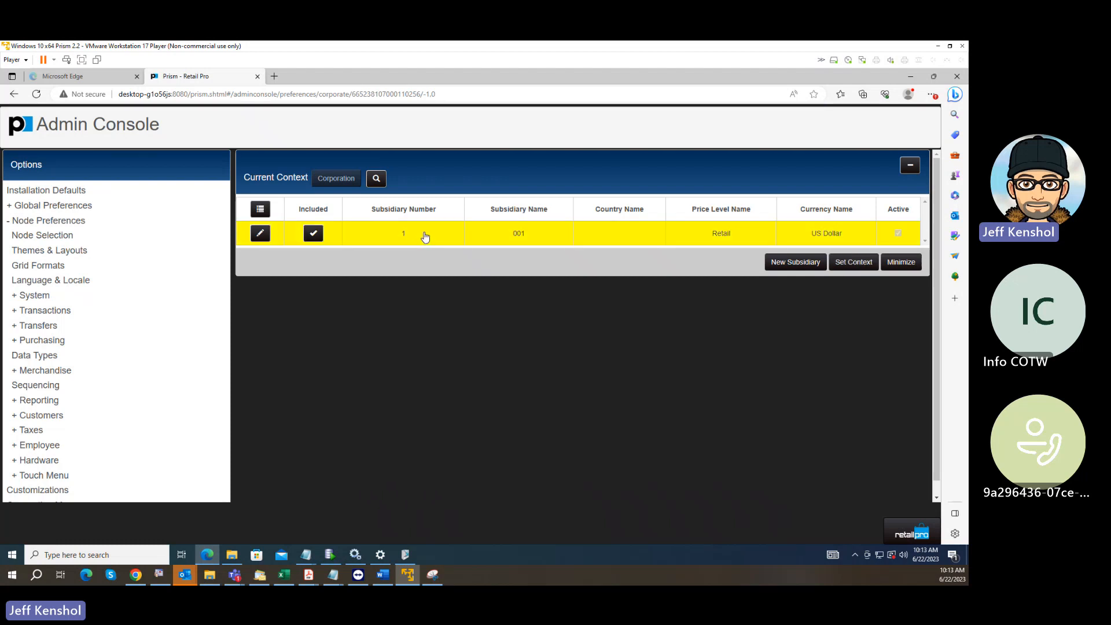
double_click(412, 236)
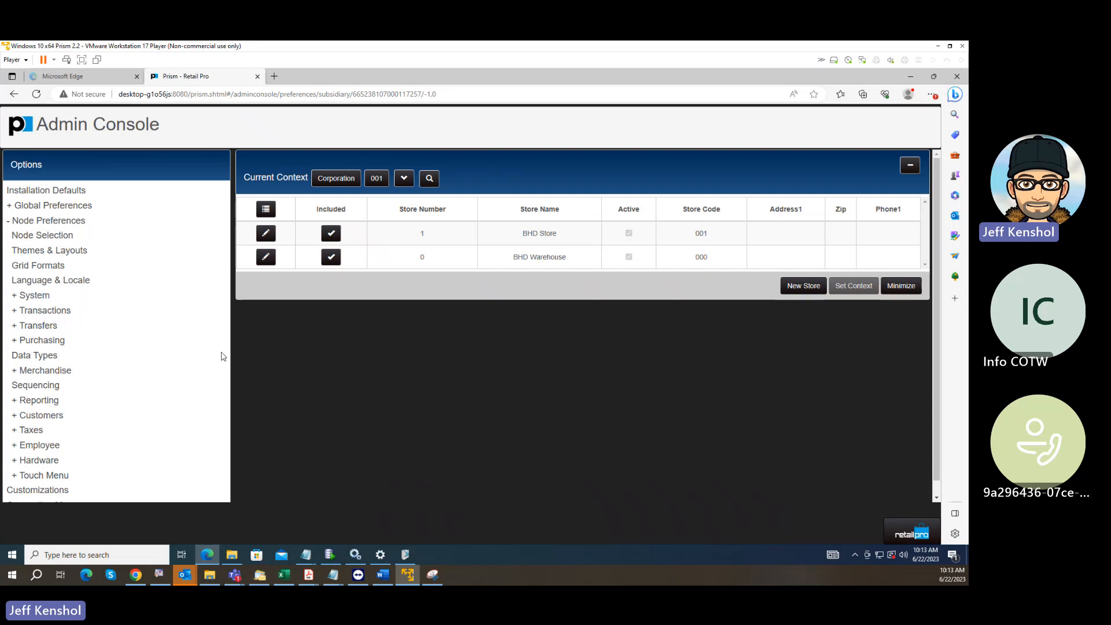
click(65, 268)
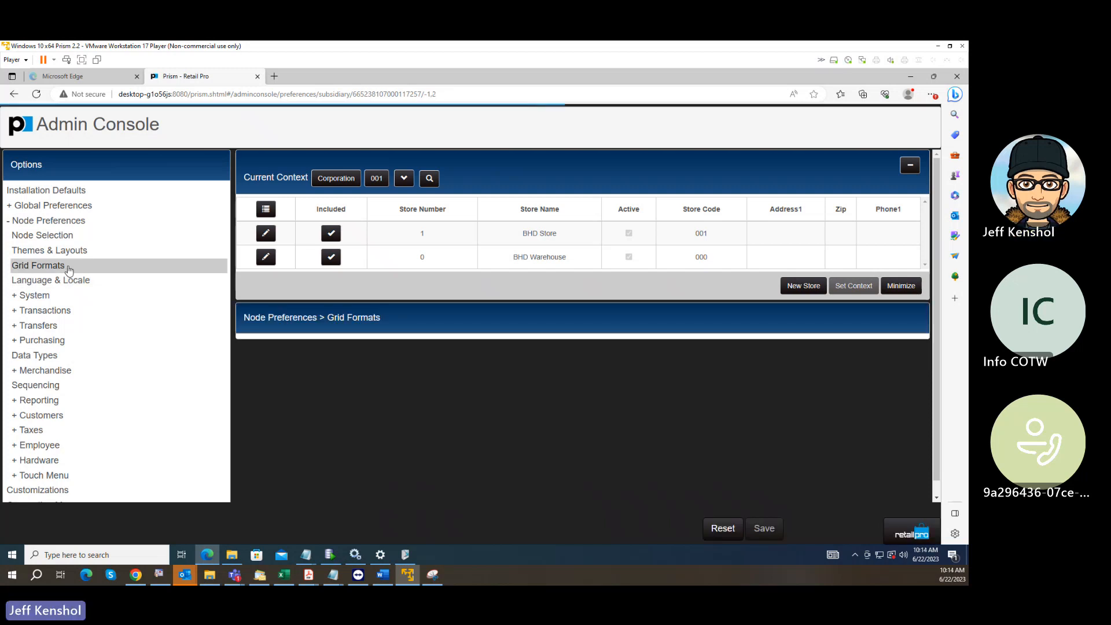
Select the PI Sheet Filters grid for configuration and examine its available and selected search fields.
click(399, 363)
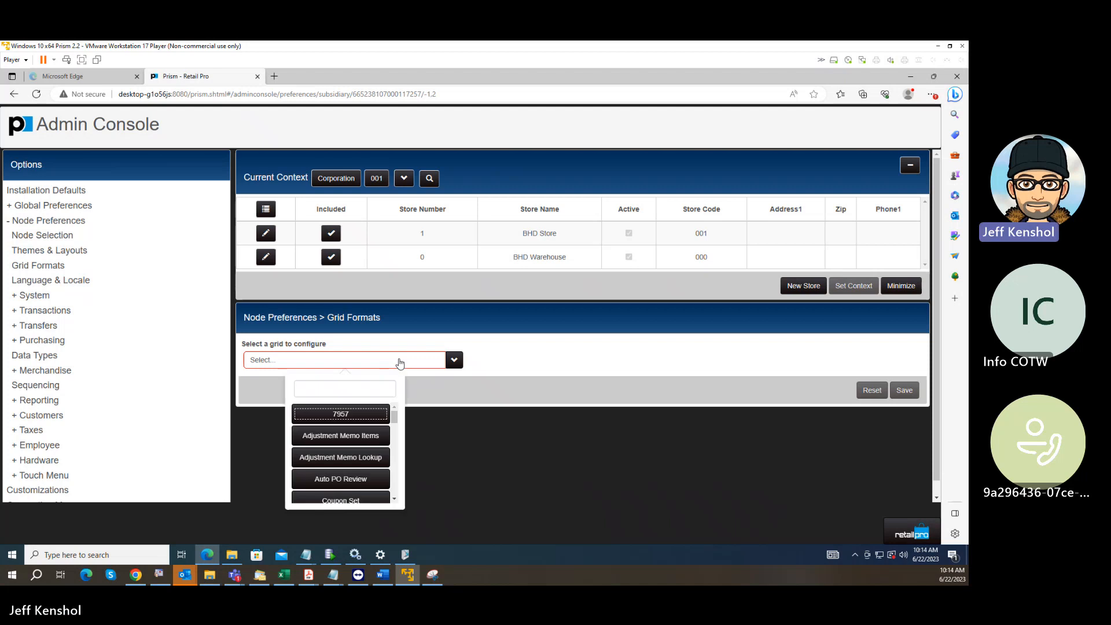
scroll(379, 426, down, 1)
scroll(377, 427, down, 3)
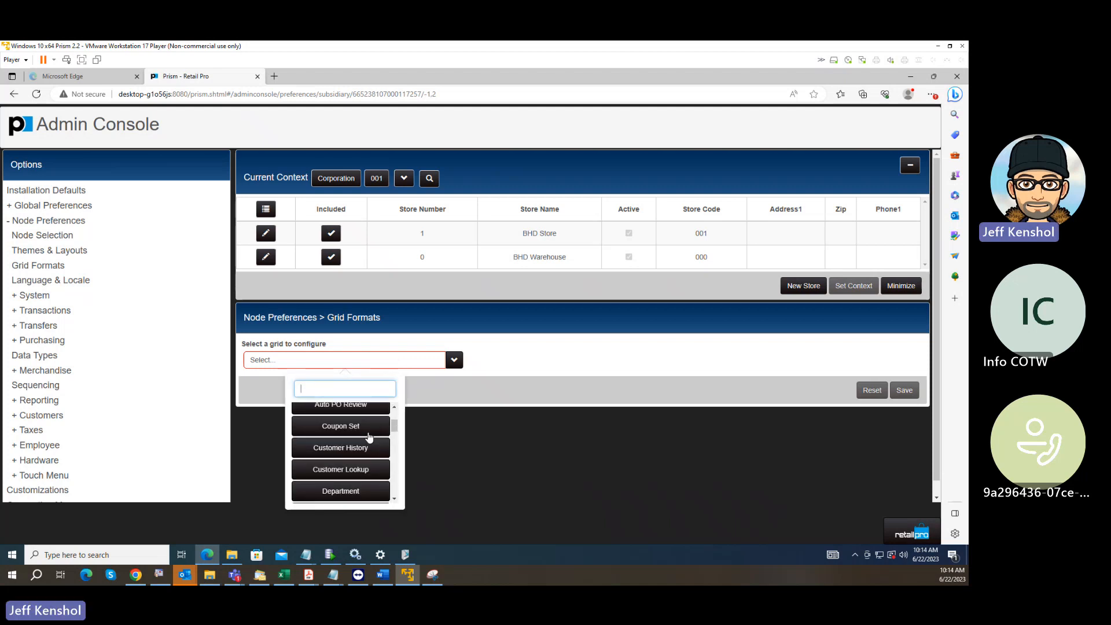
scroll(371, 437, down, 5)
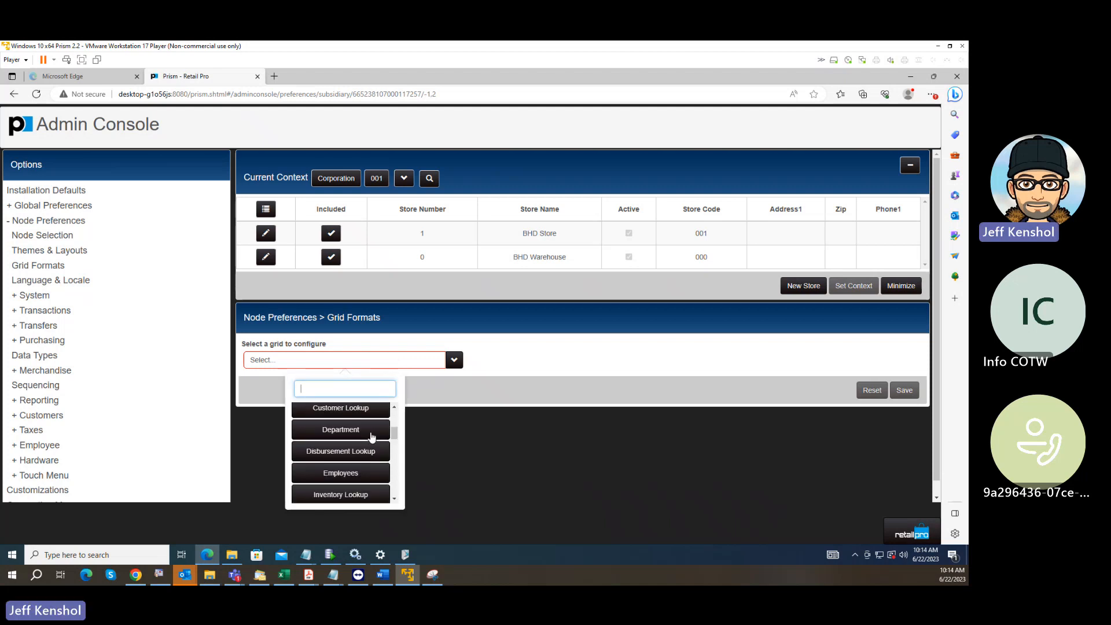
scroll(373, 437, down, 4)
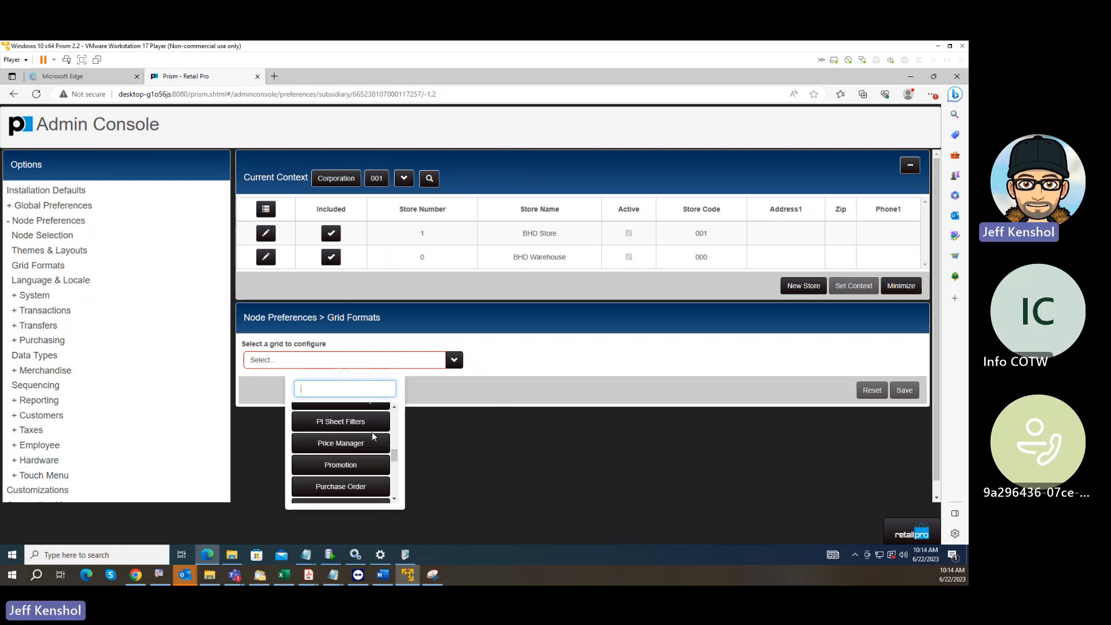
scroll(374, 437, down, 1)
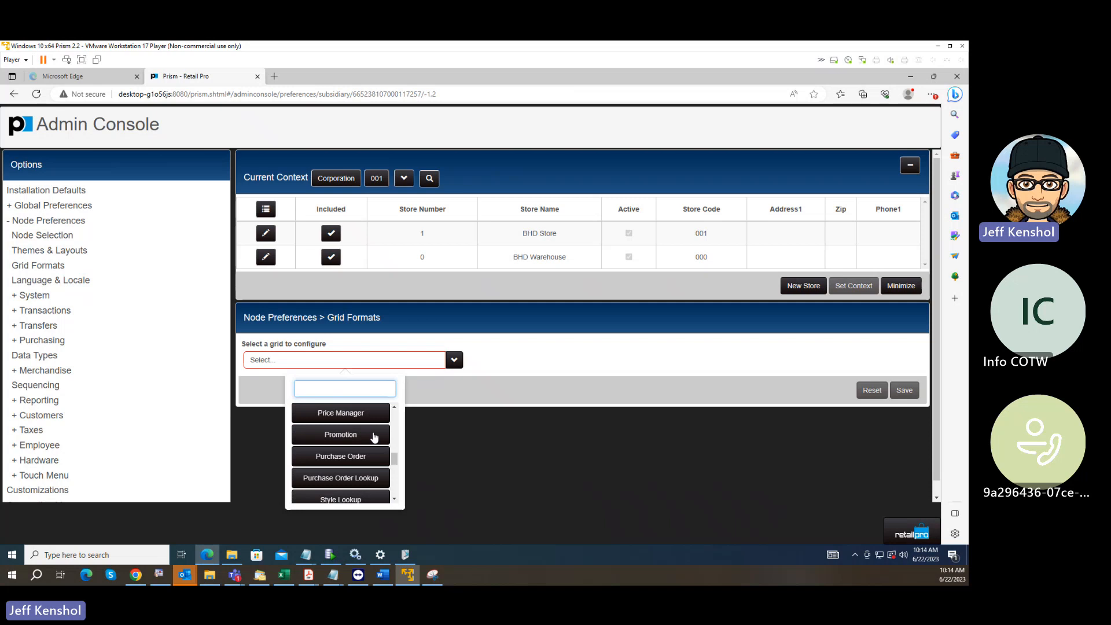
scroll(374, 437, up, 2)
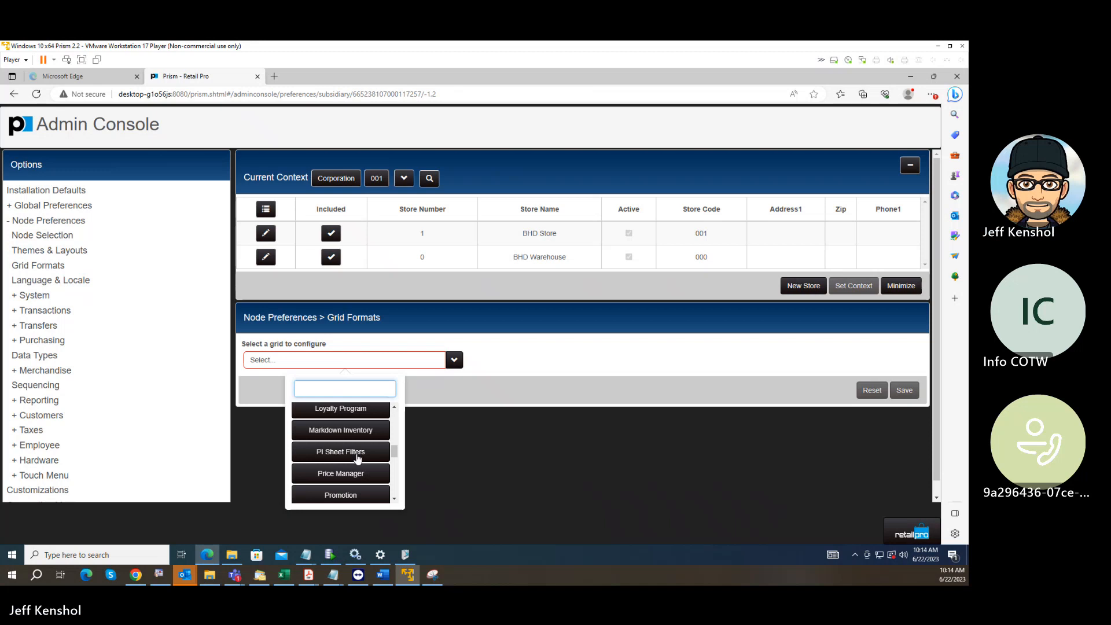
click(358, 458)
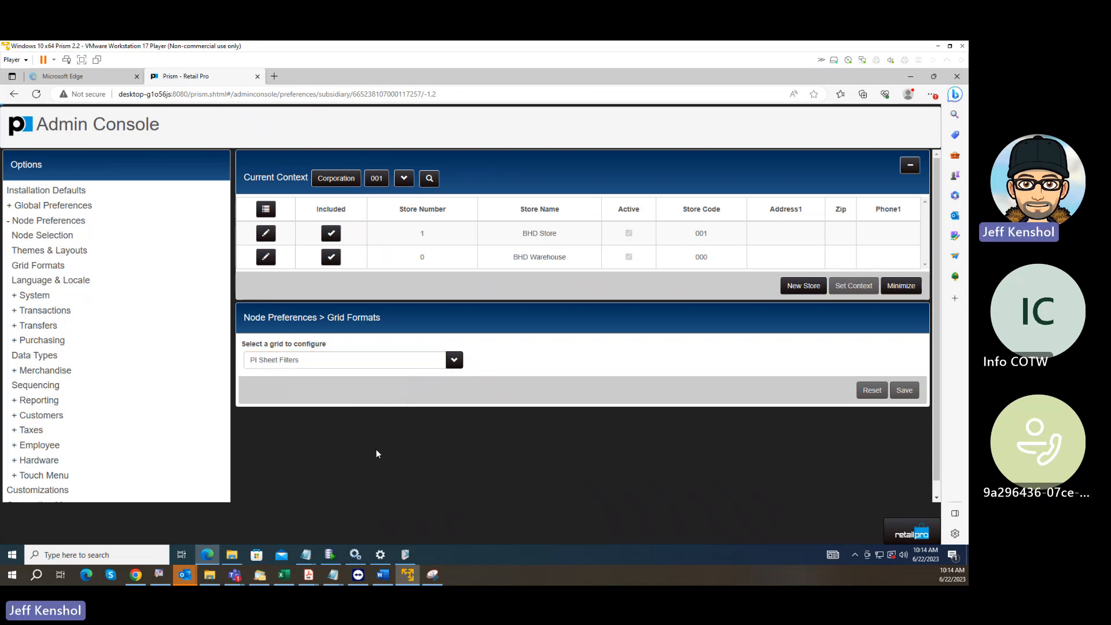
scroll(756, 375, down, 1)
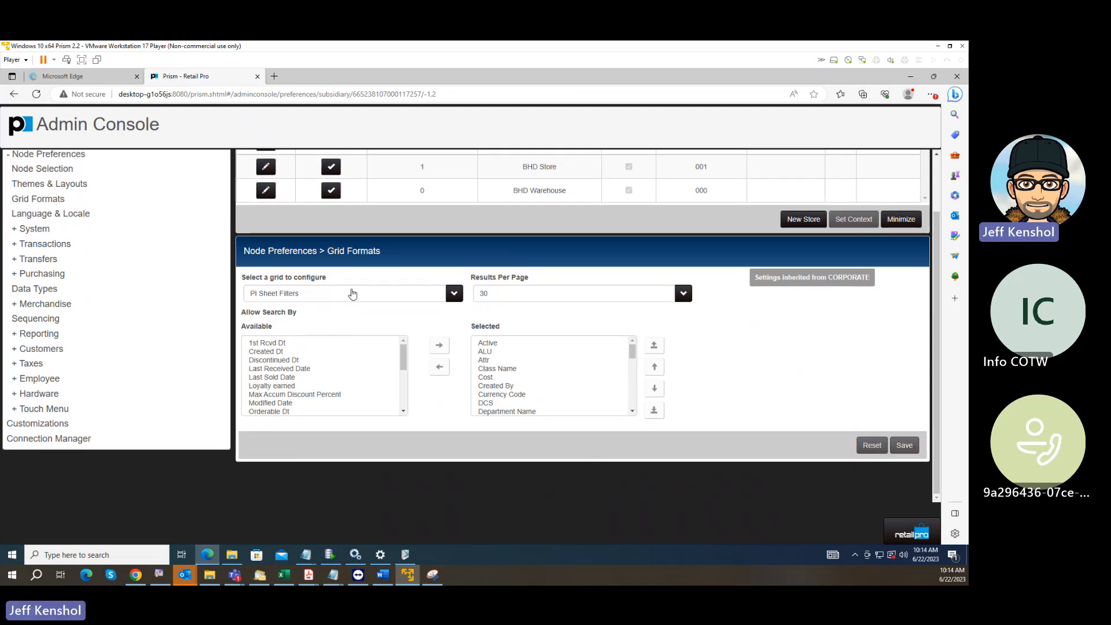
Look through the whole list of configurable grids for one that controls the PI sheet columns.
click(349, 294)
scroll(368, 393, down, 5)
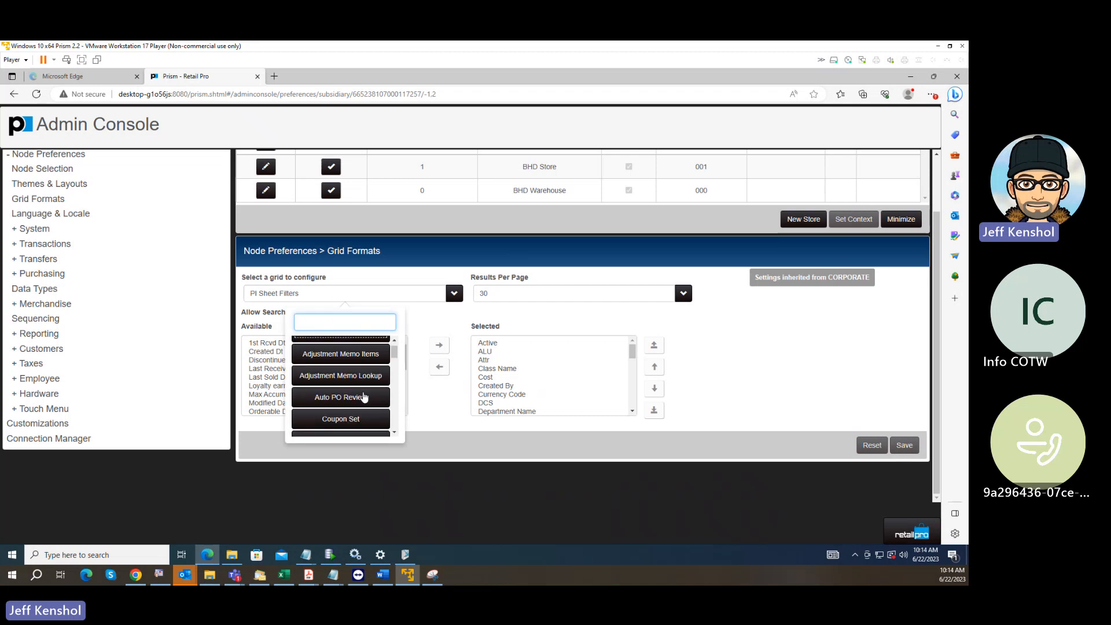
scroll(365, 397, down, 4)
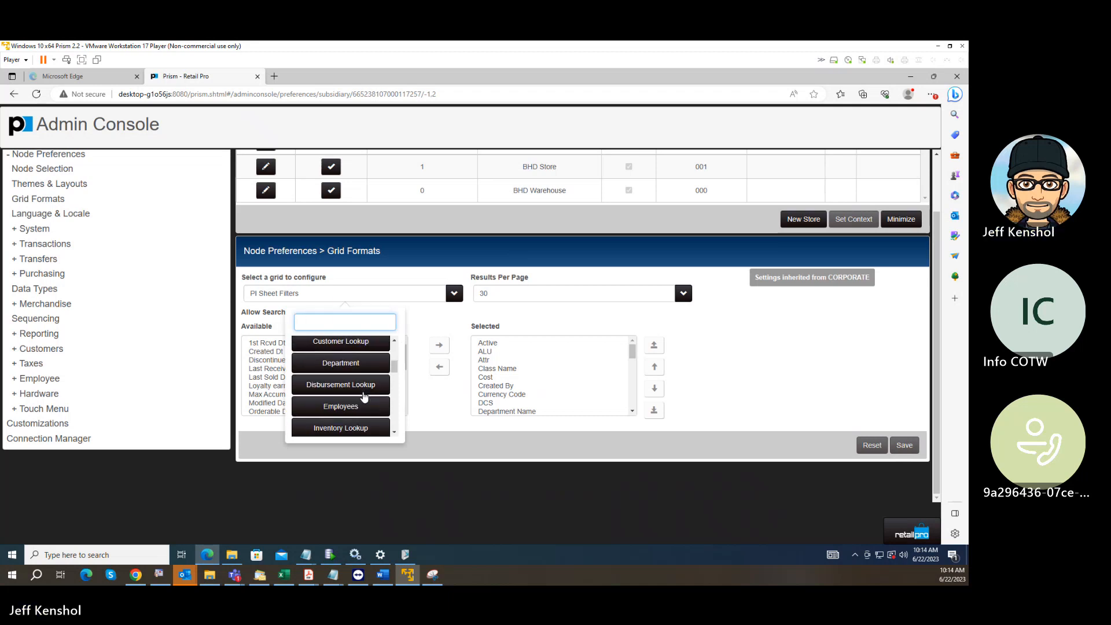
scroll(364, 398, down, 1)
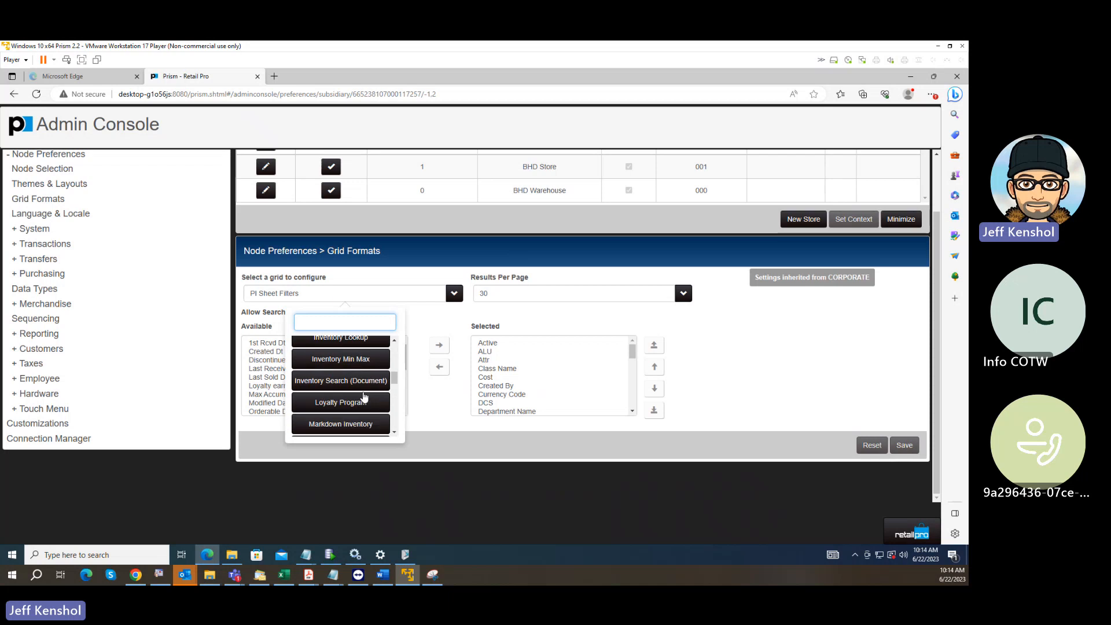
scroll(365, 397, down, 1)
scroll(365, 395, down, 2)
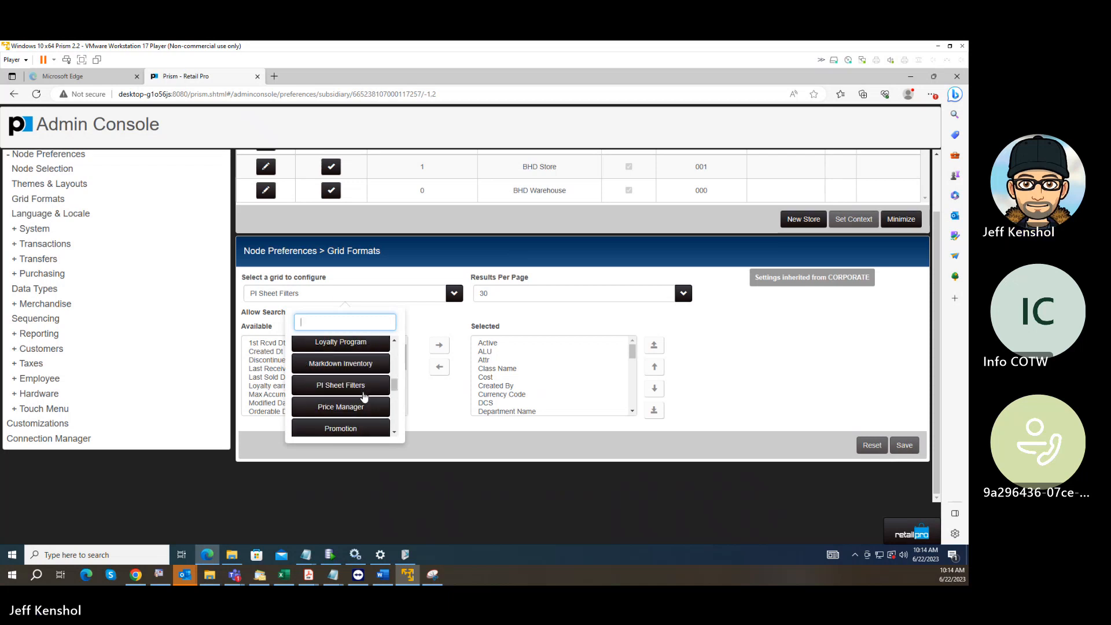
scroll(364, 396, down, 2)
scroll(365, 397, down, 10)
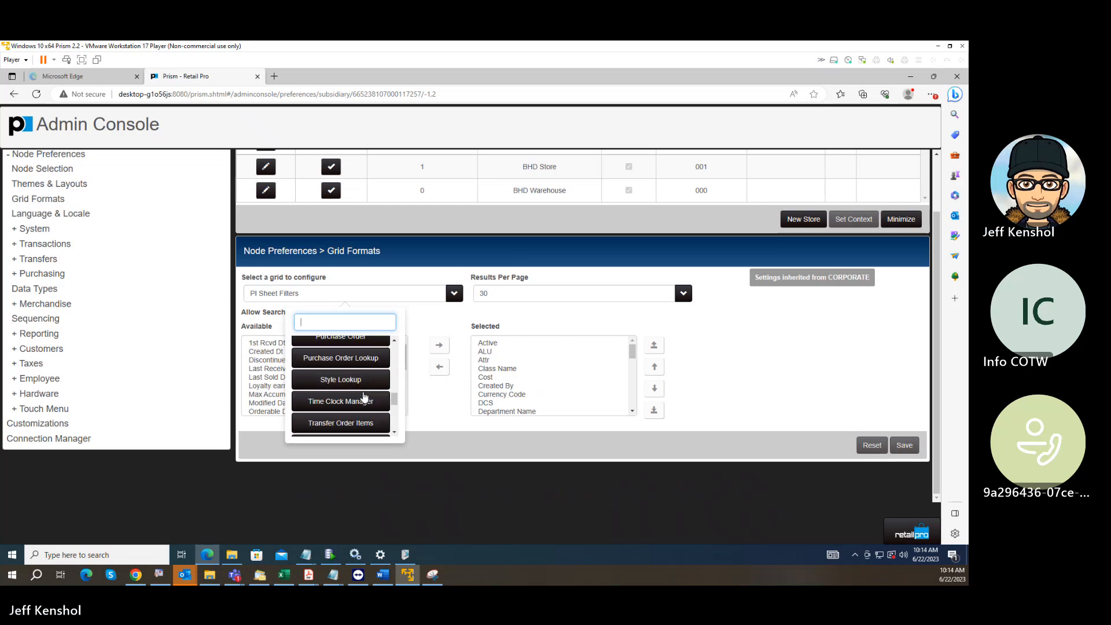
scroll(364, 396, down, 4)
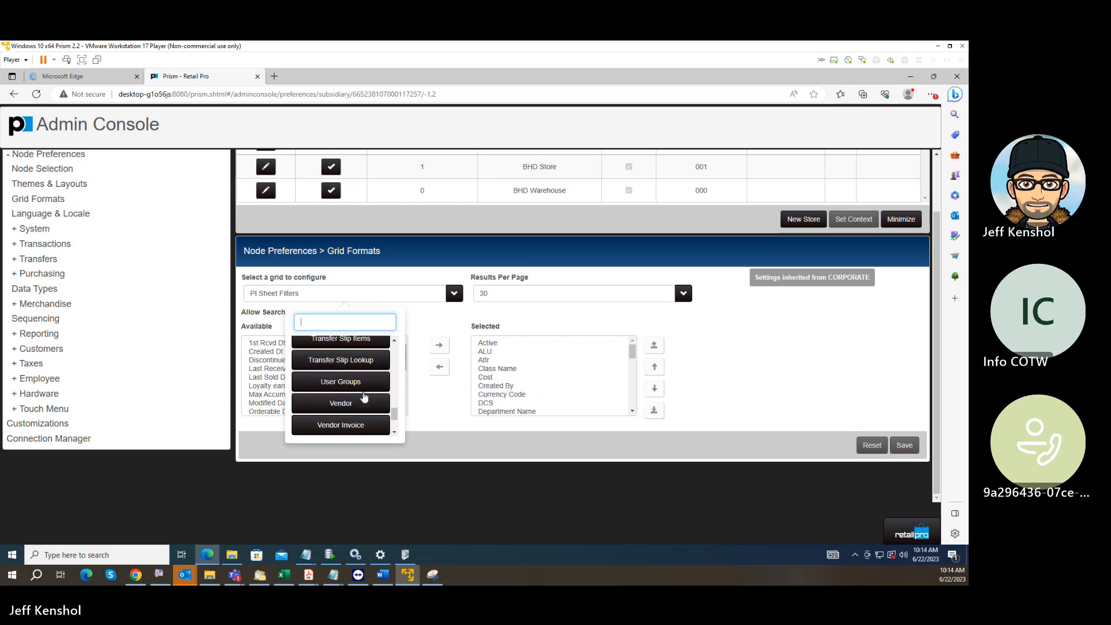
scroll(364, 396, up, 12)
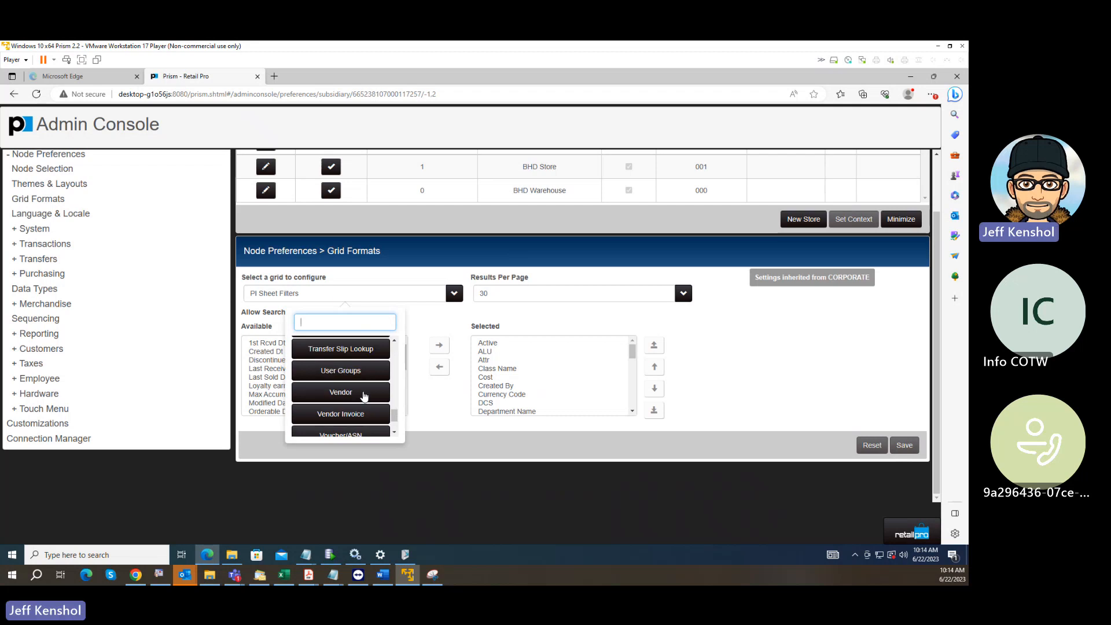
scroll(375, 392, up, 3)
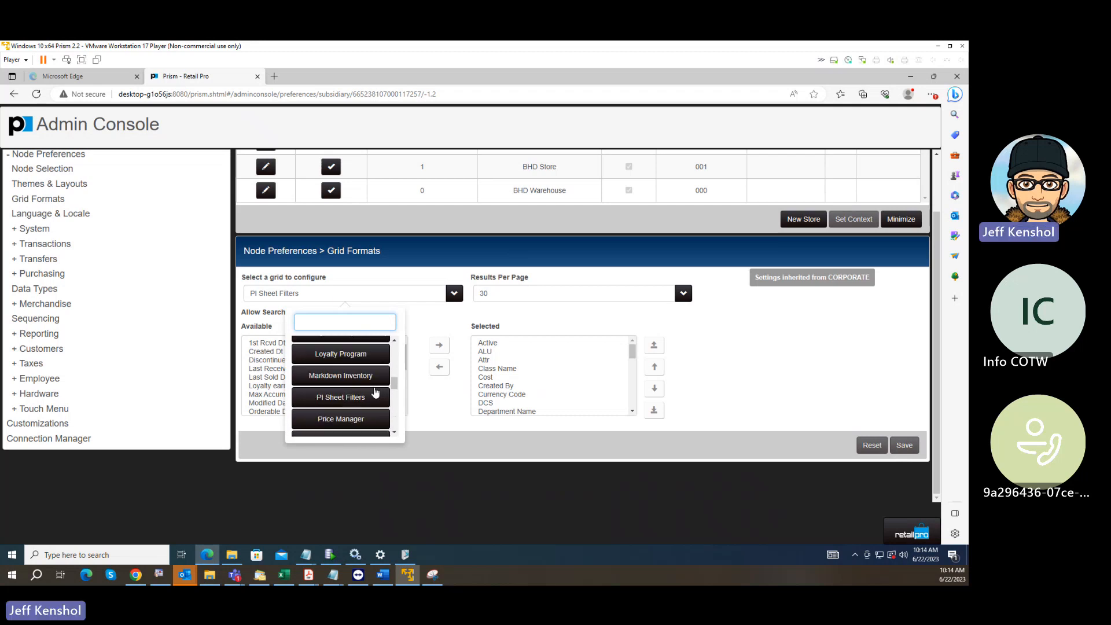
scroll(372, 398, up, 3)
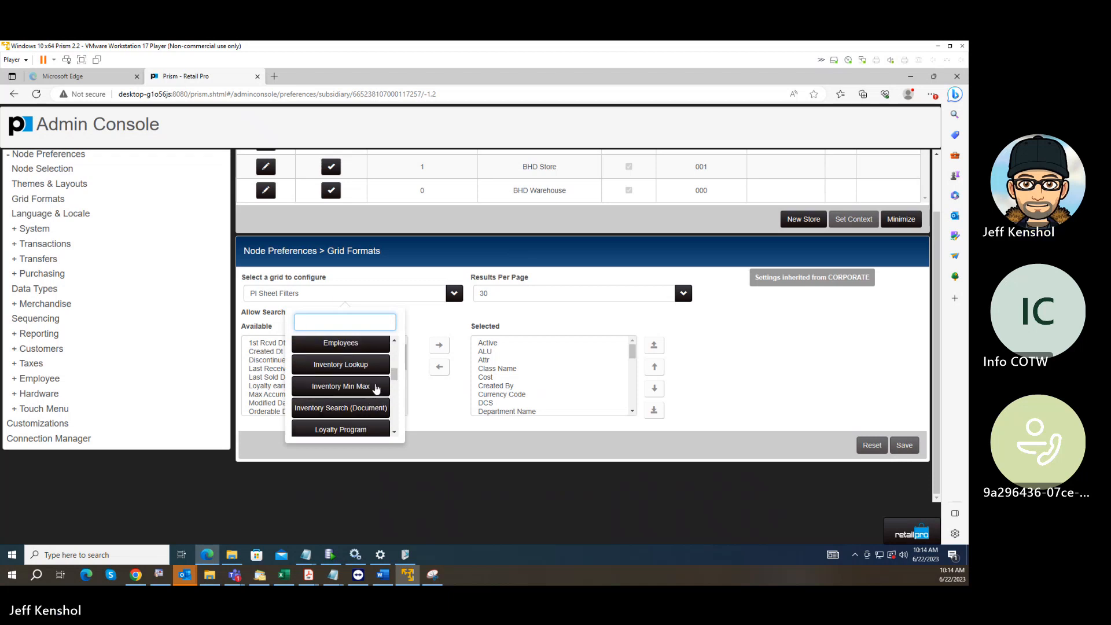
scroll(377, 371, up, 2)
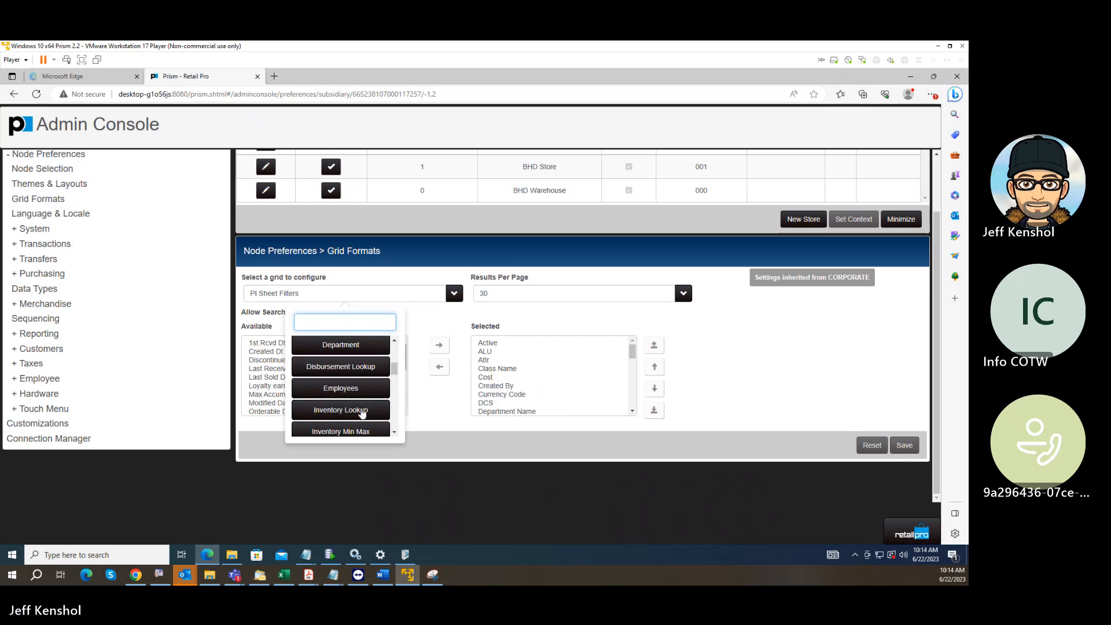
scroll(362, 412, up, 8)
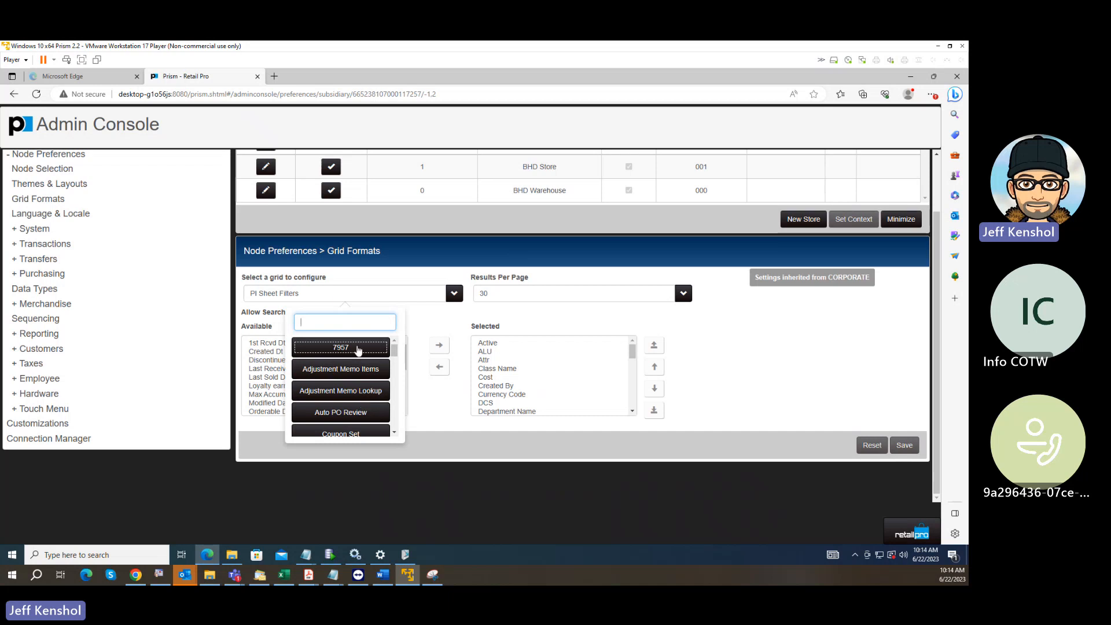
Select the 7957 grid and examine its search fields, shown columns and default visible settings.
click(358, 349)
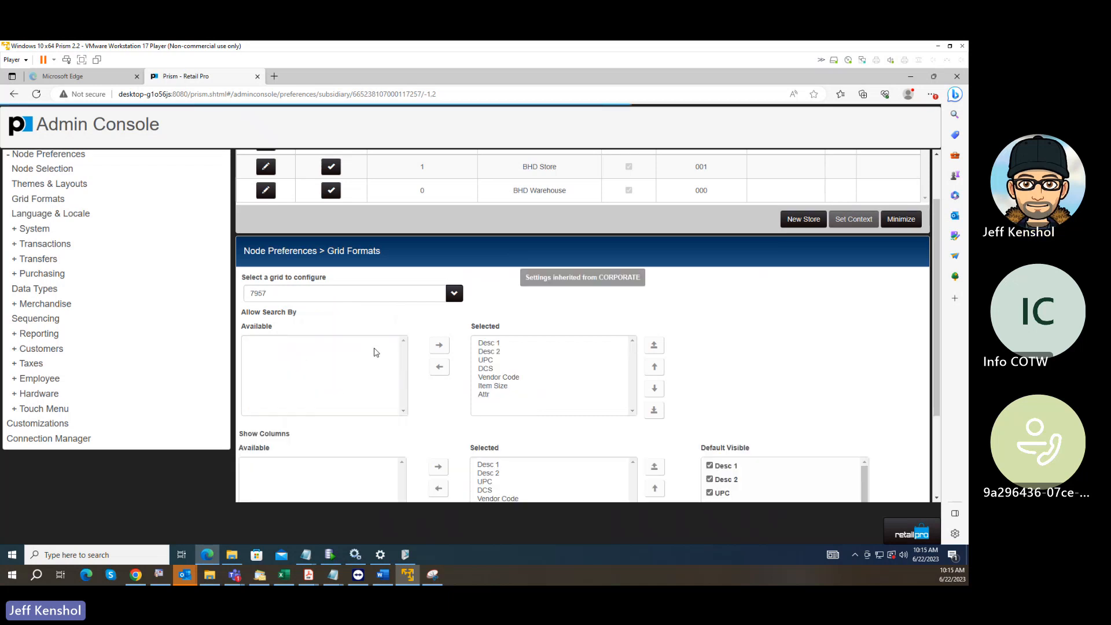
scroll(707, 359, down, 2)
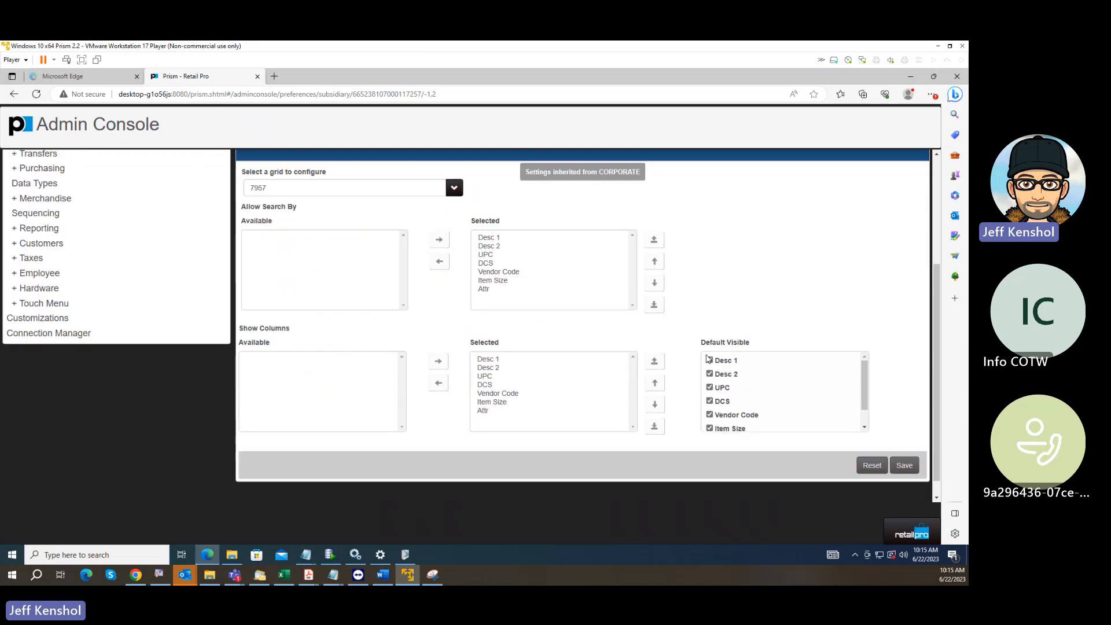
scroll(707, 359, up, 3)
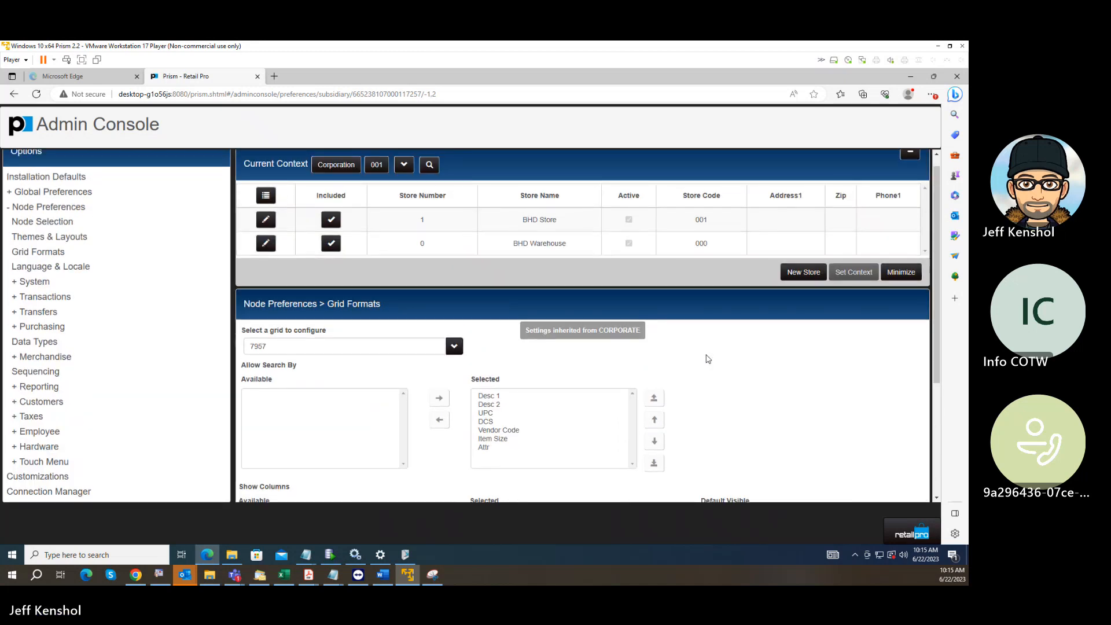
scroll(707, 358, down, 3)
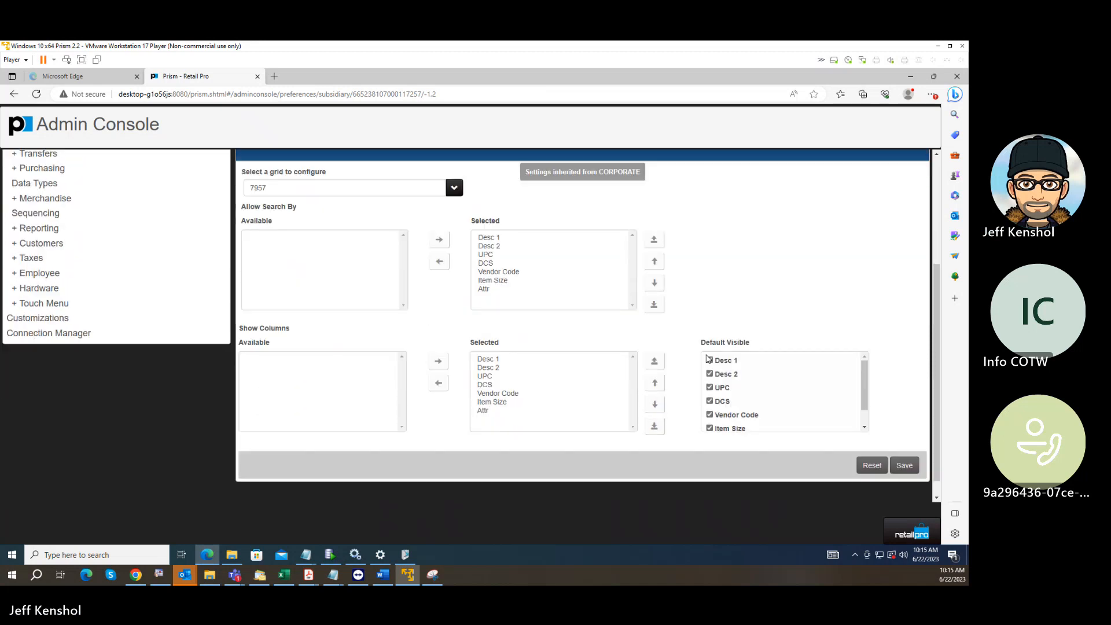
Switch from the Admin Console to Store Operations and display the Merchandise functions.
click(906, 531)
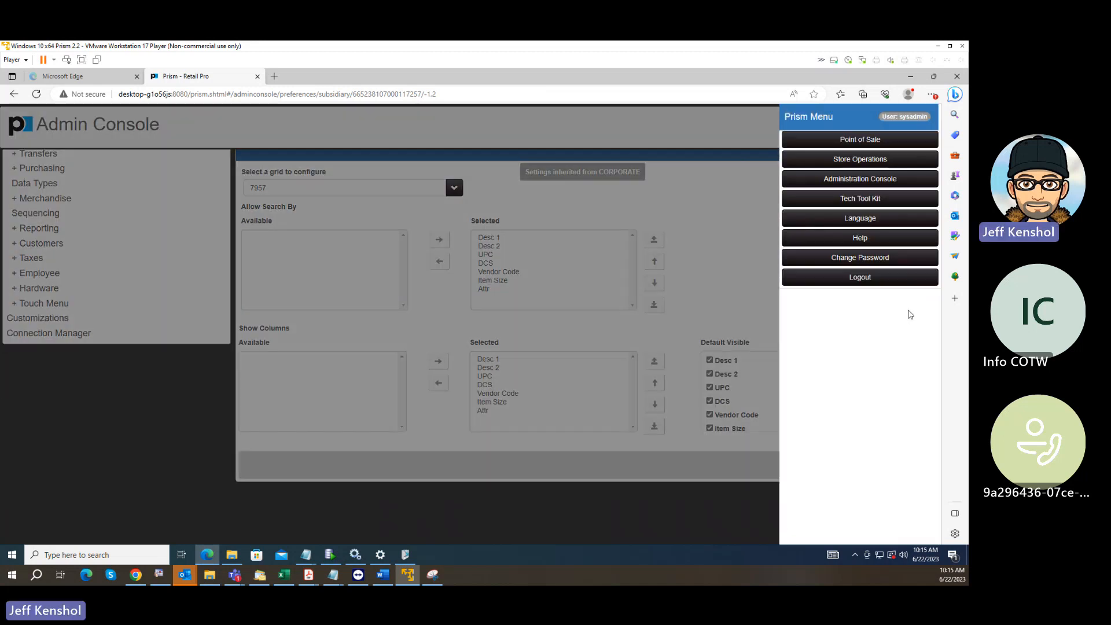
click(861, 161)
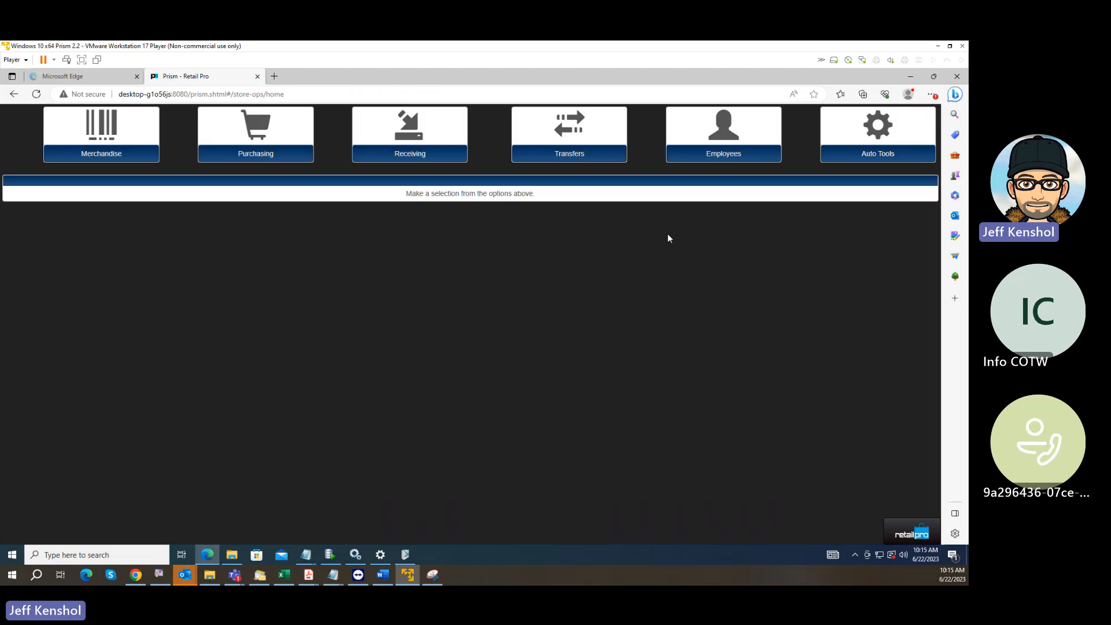
click(113, 153)
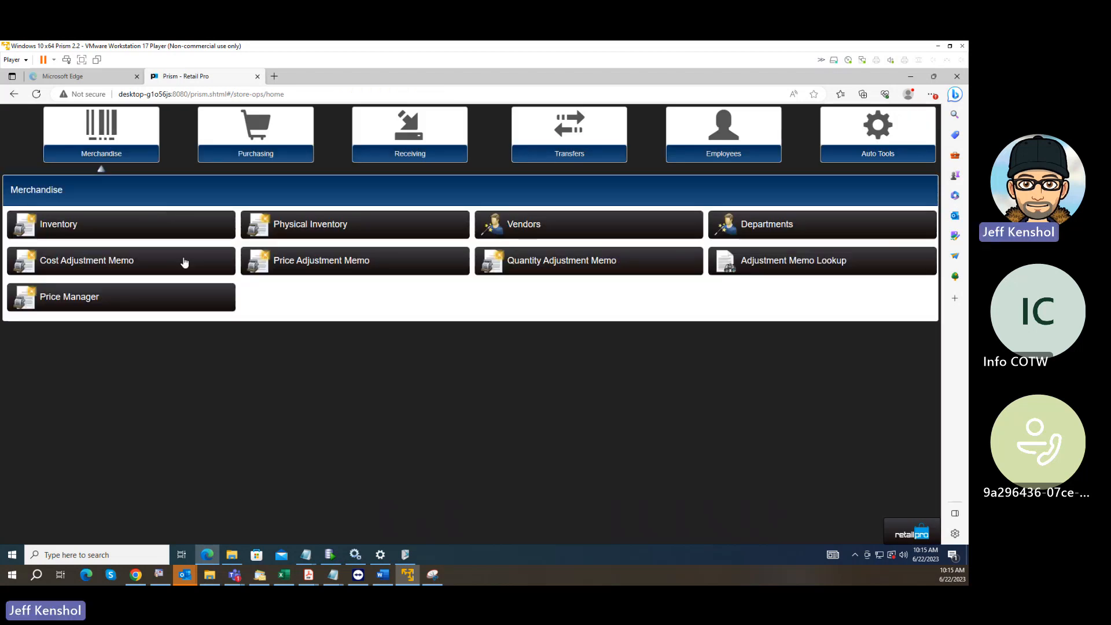
click(124, 230)
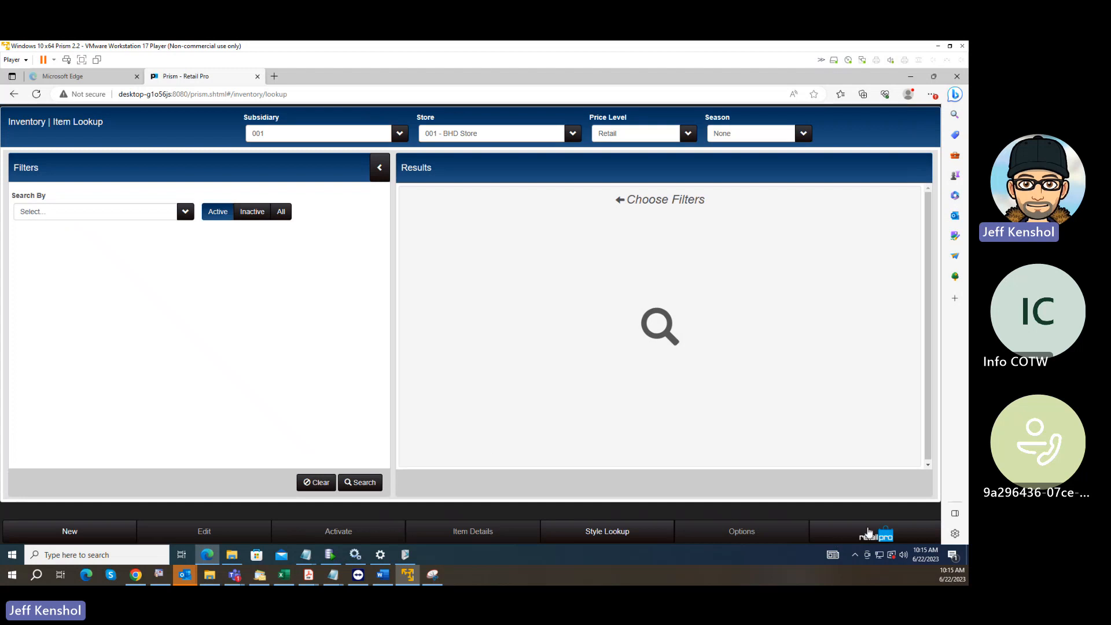
click(870, 533)
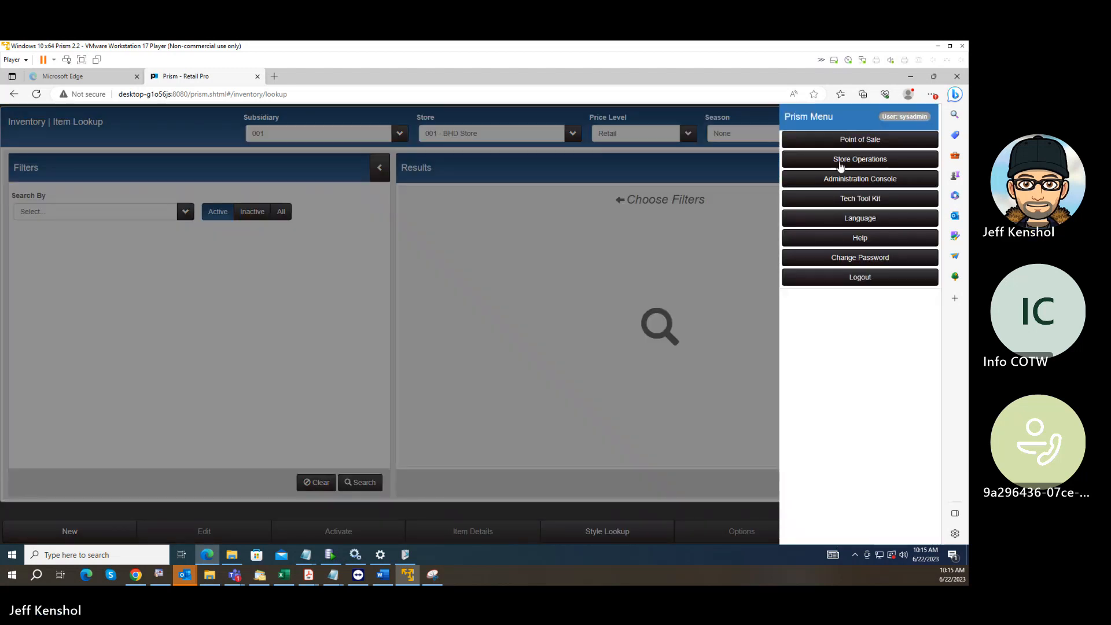
click(841, 164)
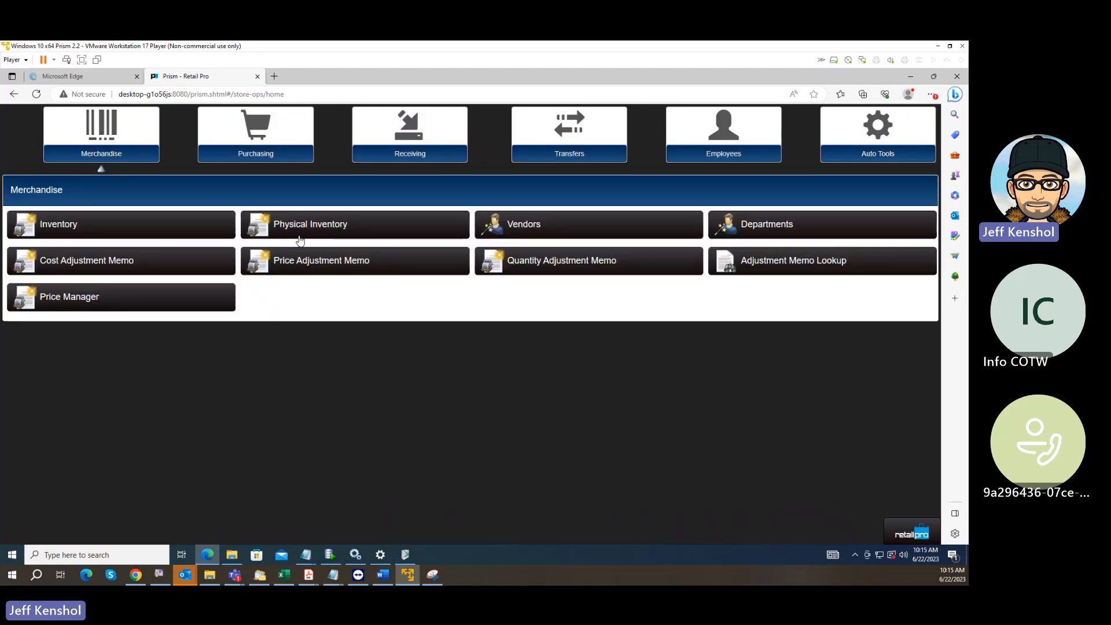
Go to Physical Inventory and open the PI sheet of PI June 2023.
click(312, 228)
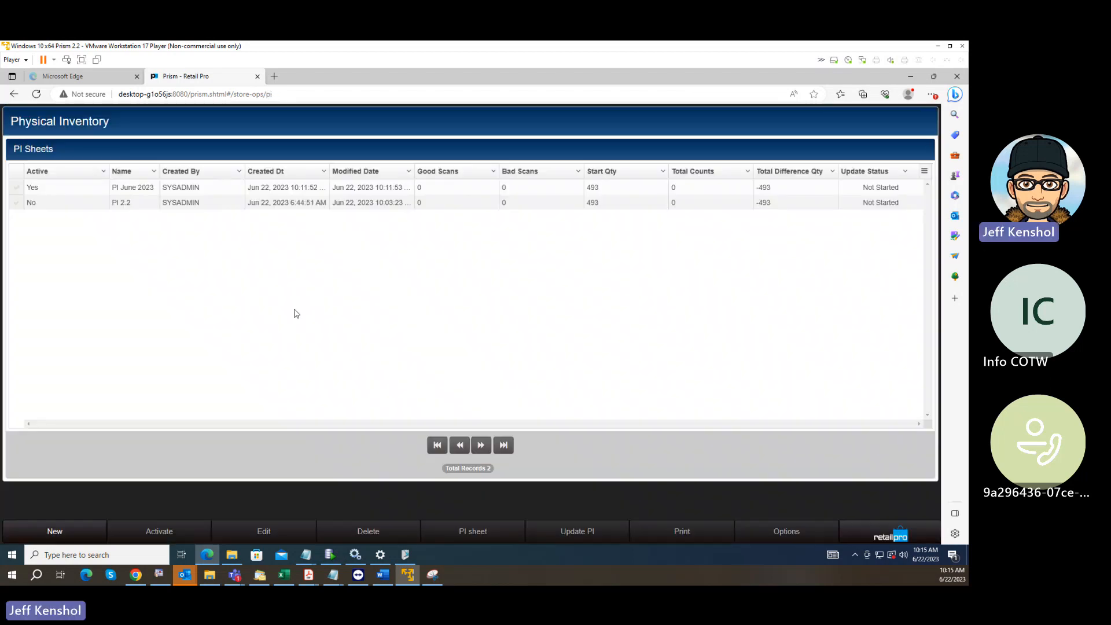
click(17, 187)
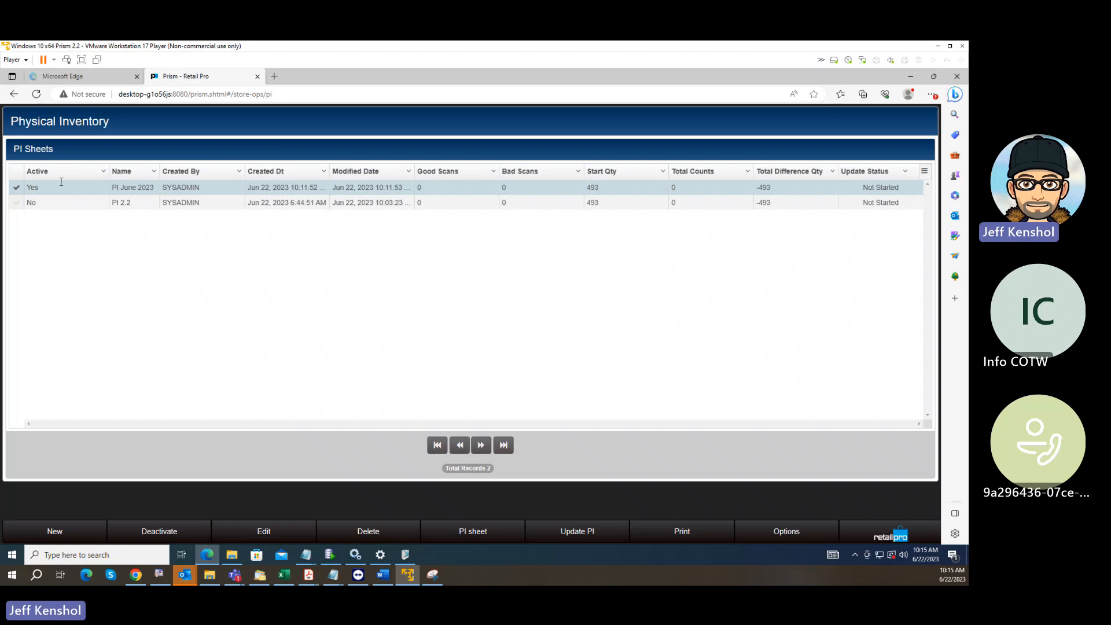
click(477, 531)
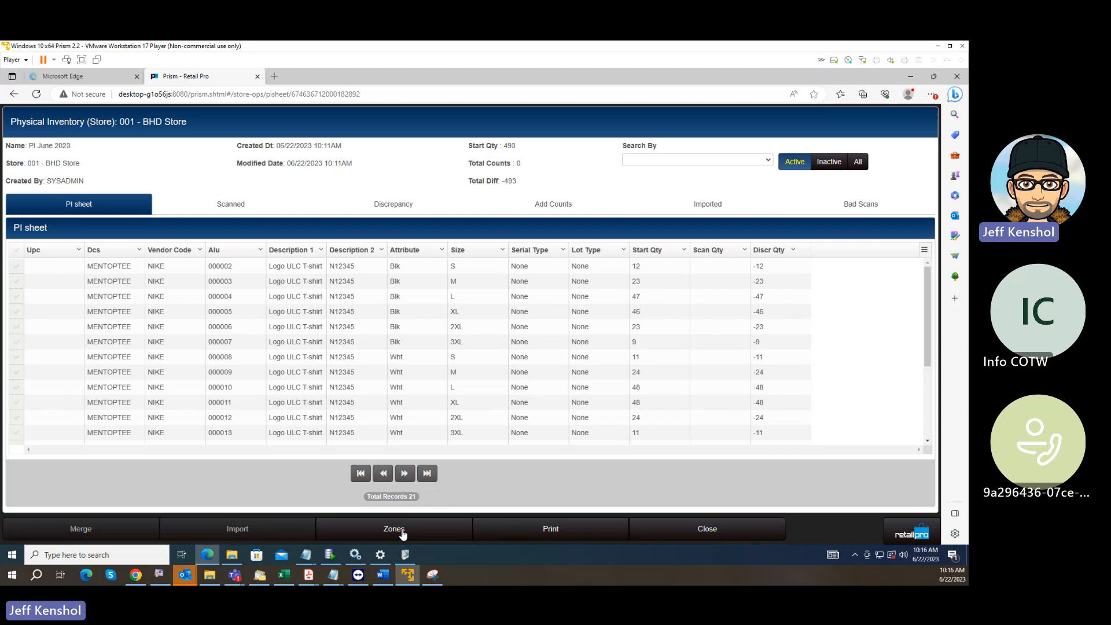
Open the zones of the PI June 2023 sheet and start a new zone.
click(401, 529)
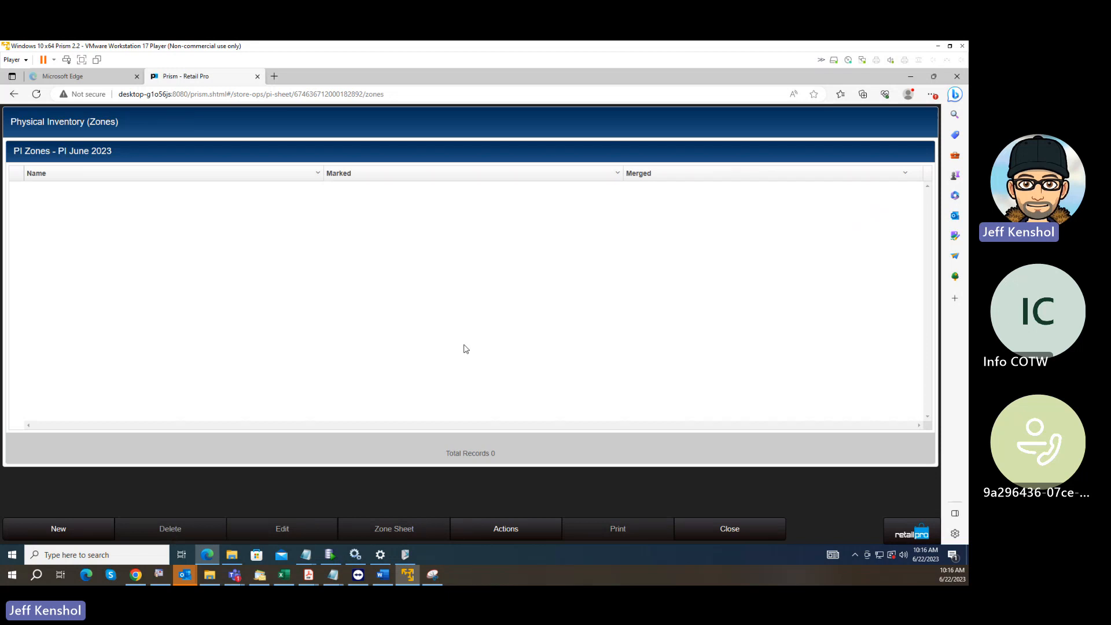
click(58, 528)
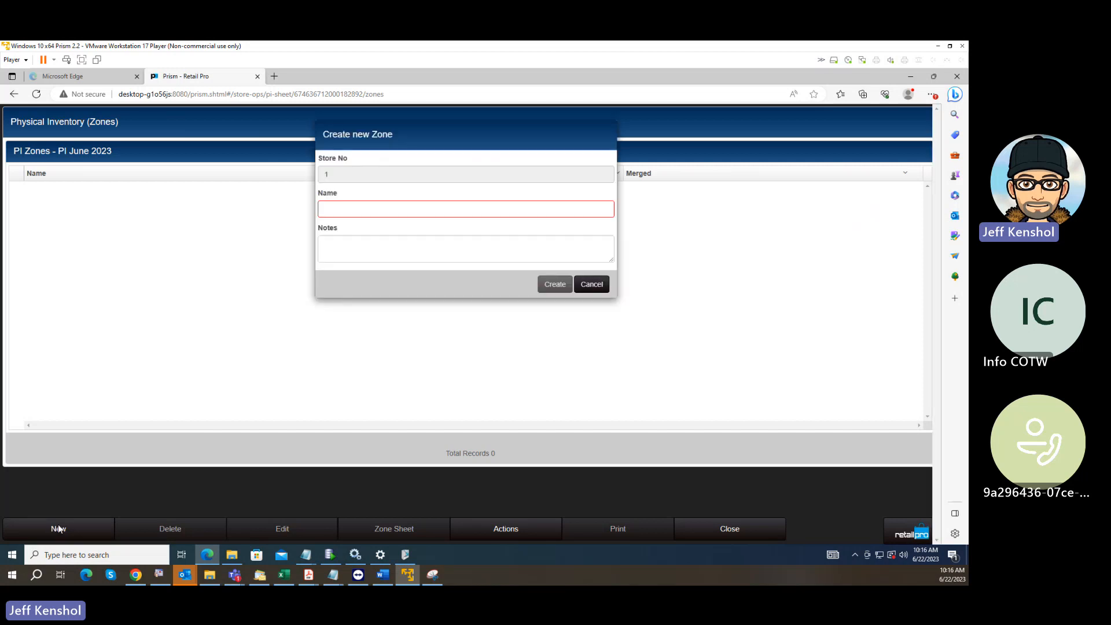
click(353, 213)
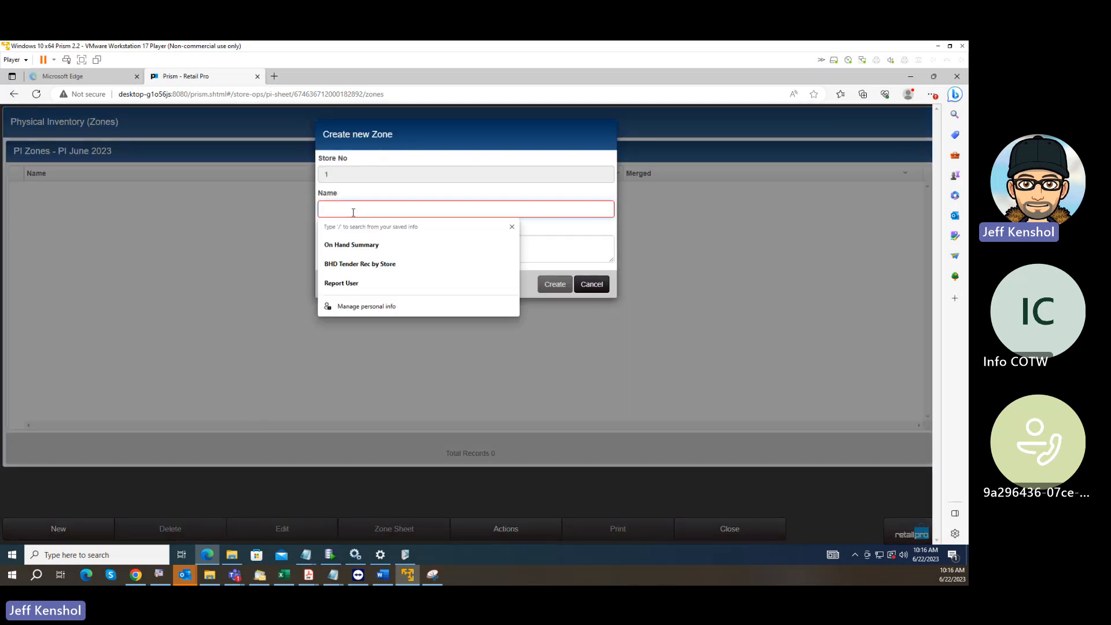
text(123456789)
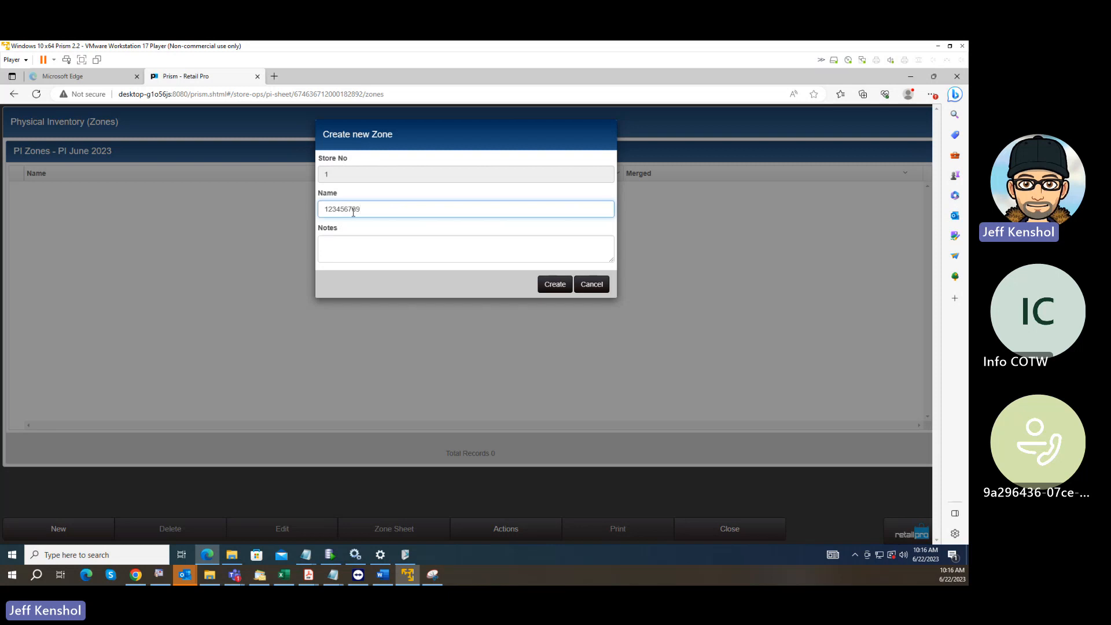
text(01123456789)
key(BackSpace)
key(BackSpace)
key(BackSpace)
key(BackSpace)
key(BackSpace)
key(BackSpace)
key(BackSpace)
key(BackSpace)
key(BackSpace)
key(BackSpace)
key(BackSpace)
key(BackSpace)
key(BackSpace)
key(BackSpace)
key(BackSpace)
key(BackSpace)
key(BackSpace)
key(BackSpace)
key(BackSpace)
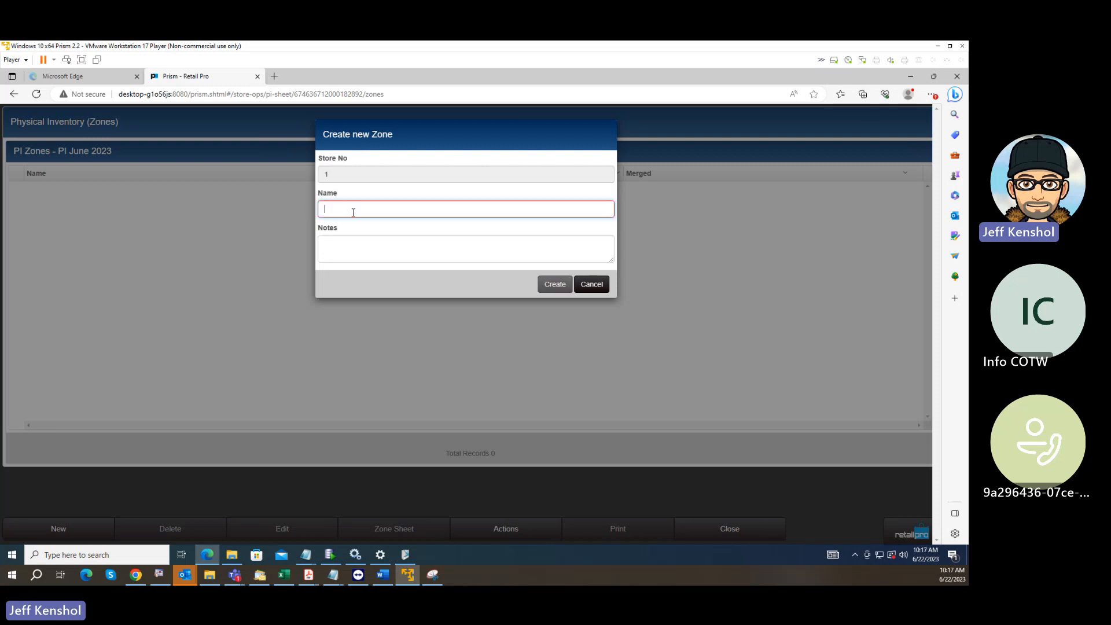
Create the zone named "Store1 Mens 100" with a note consisting of "Tees - " and the person's first name.
text(S)
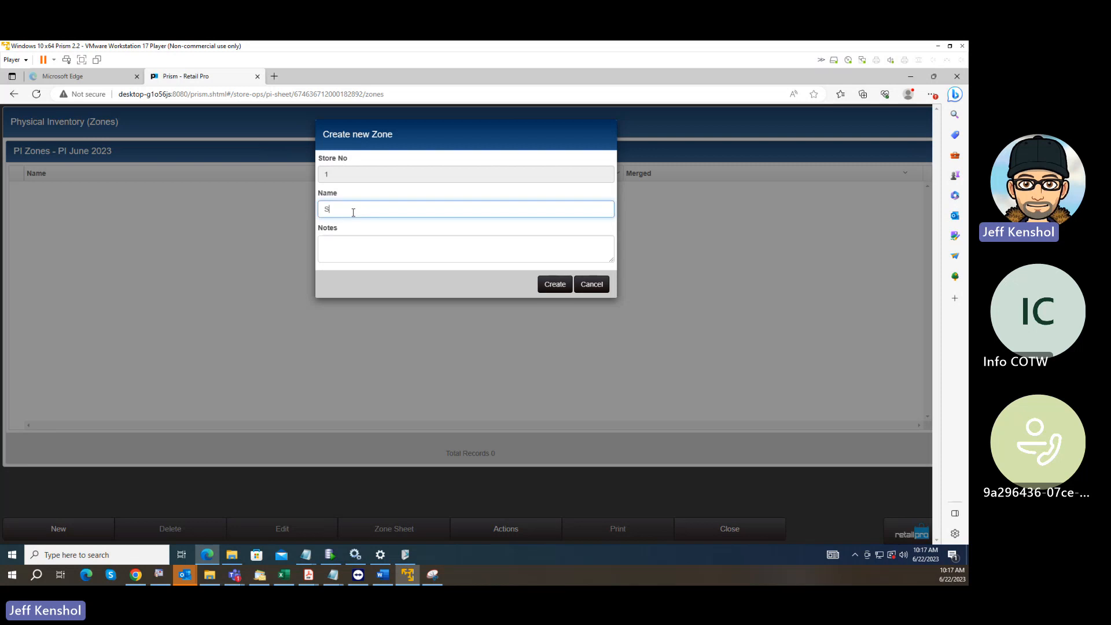
text(tore1 Mens 100)
click(355, 246)
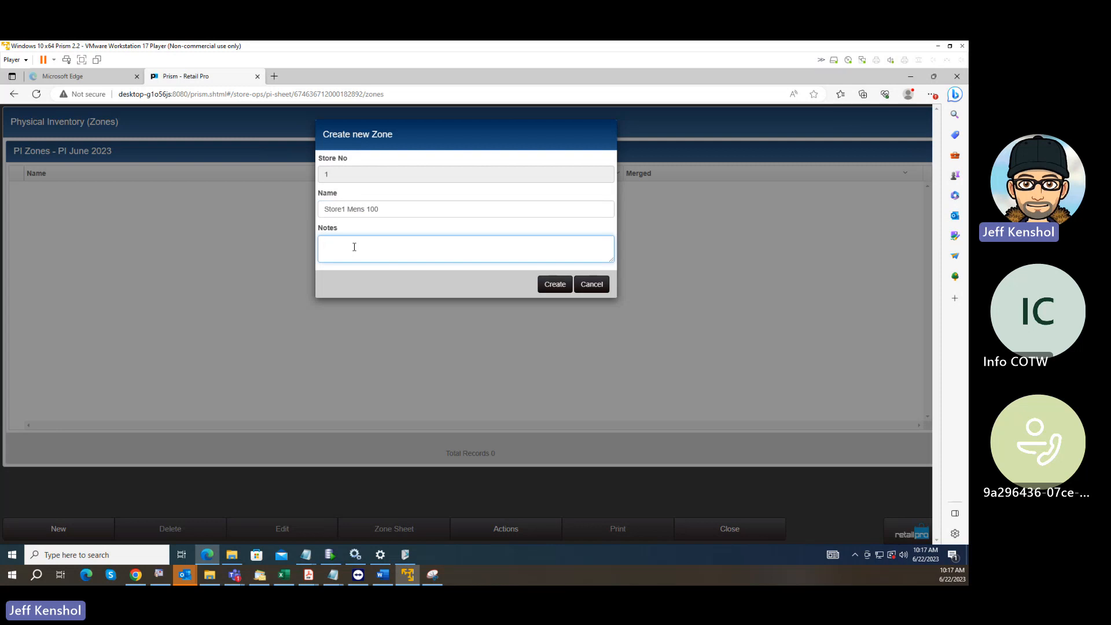
text(Tees - Jeff)
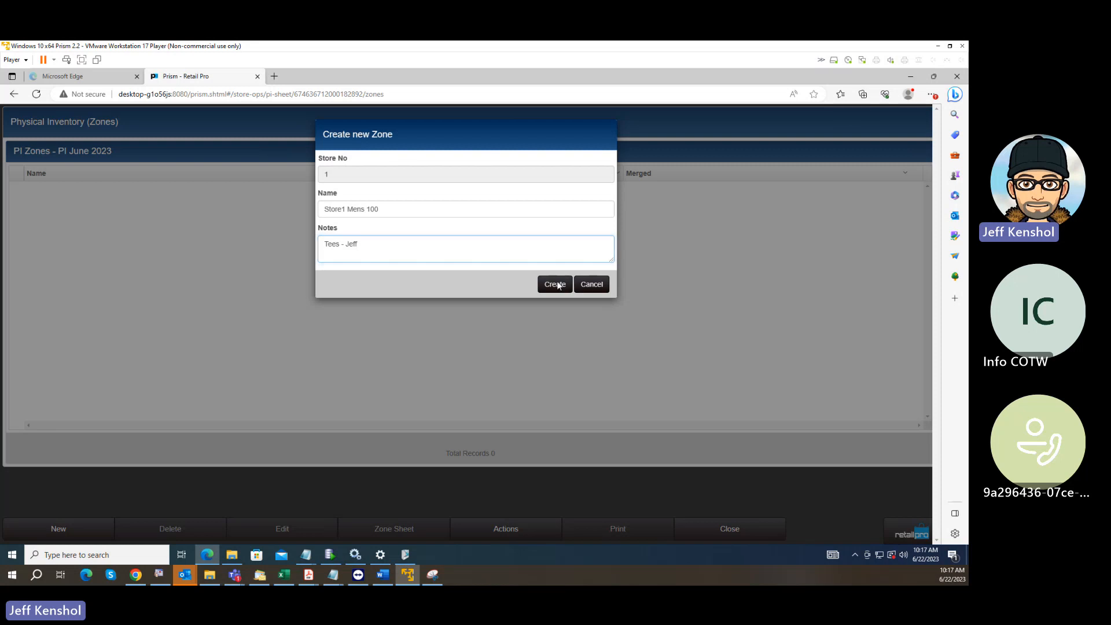
click(556, 284)
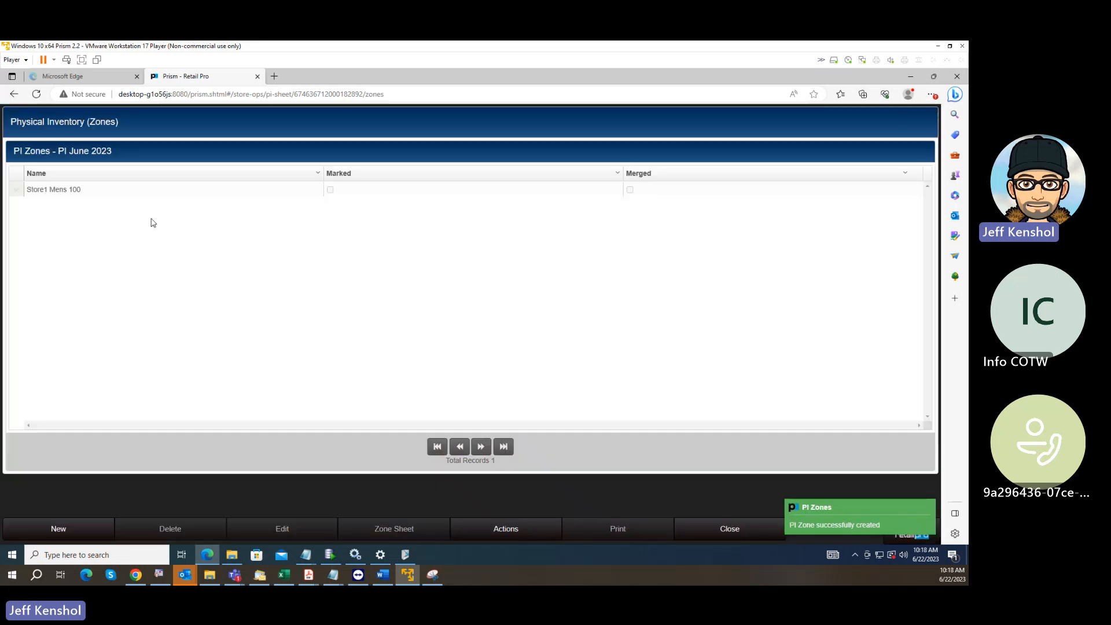
Create a second zone named "Zone 2" without notes.
click(72, 527)
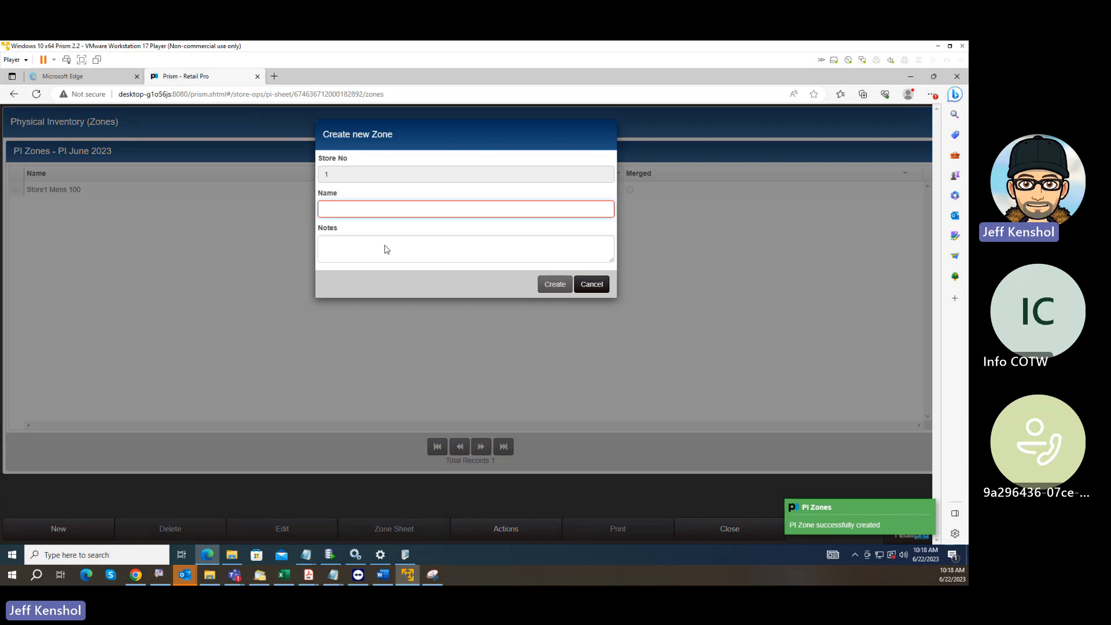
click(375, 208)
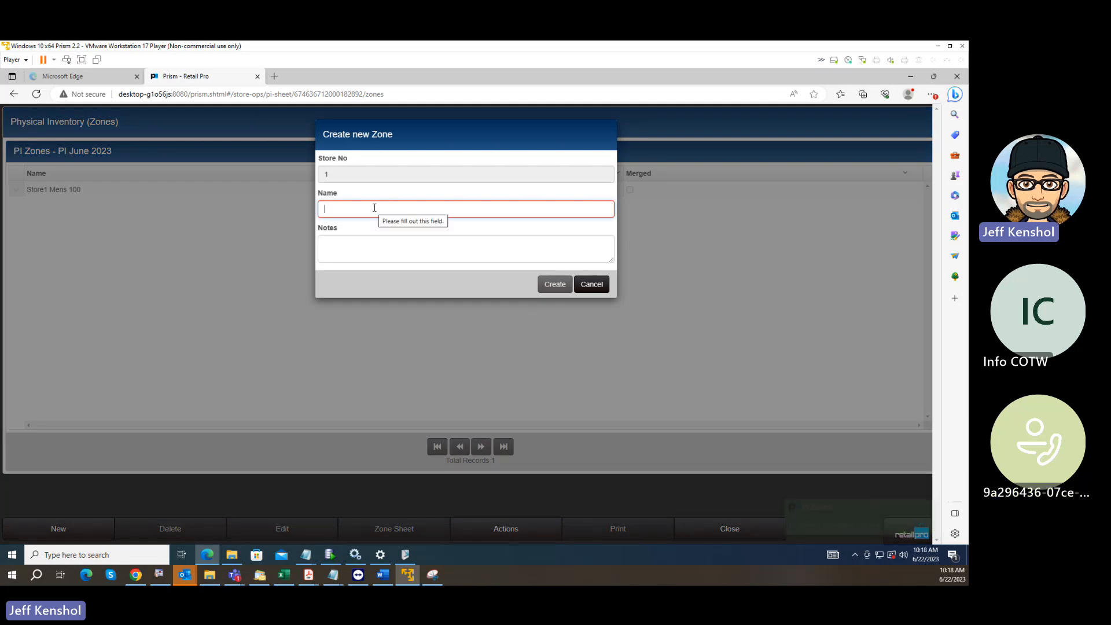
text(Zone)
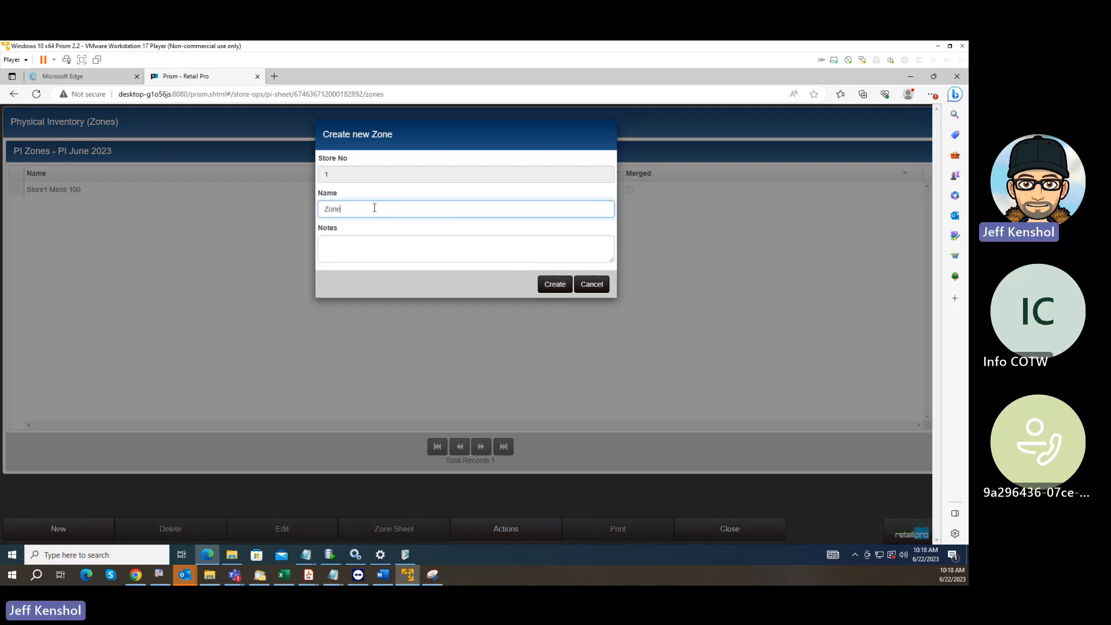
text( 2)
click(544, 284)
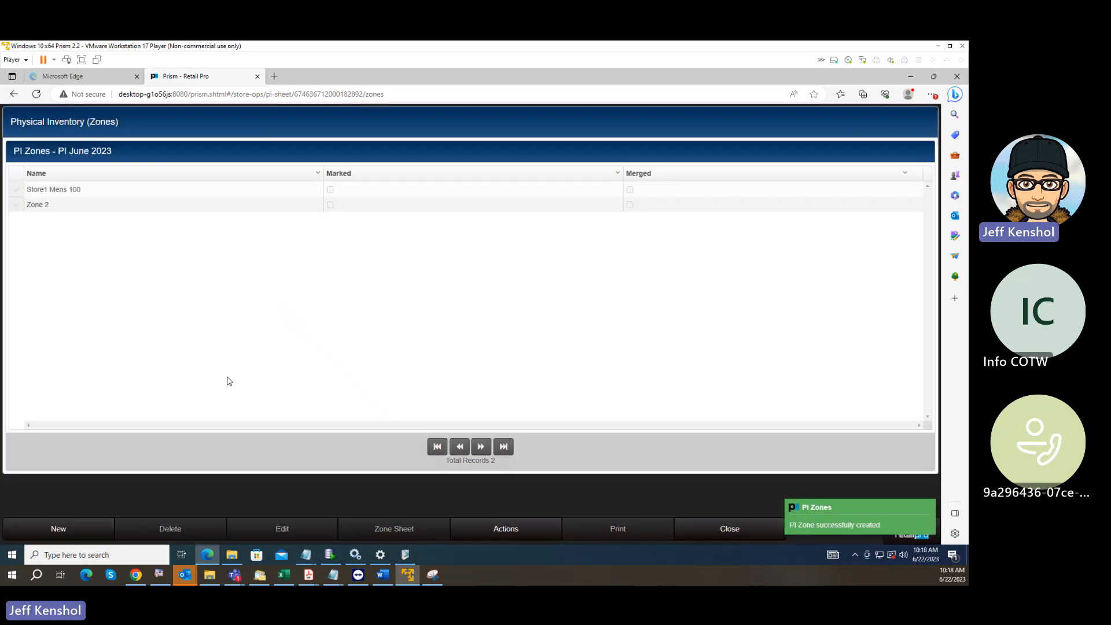
Create a third zone named "Zone 3" without notes.
click(56, 529)
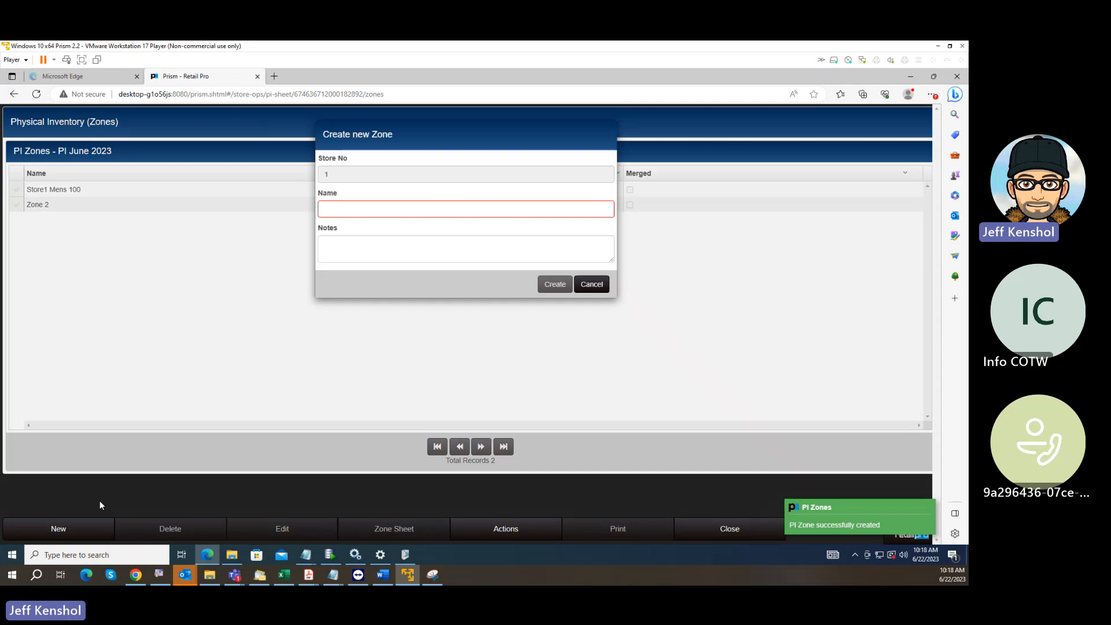
click(357, 210)
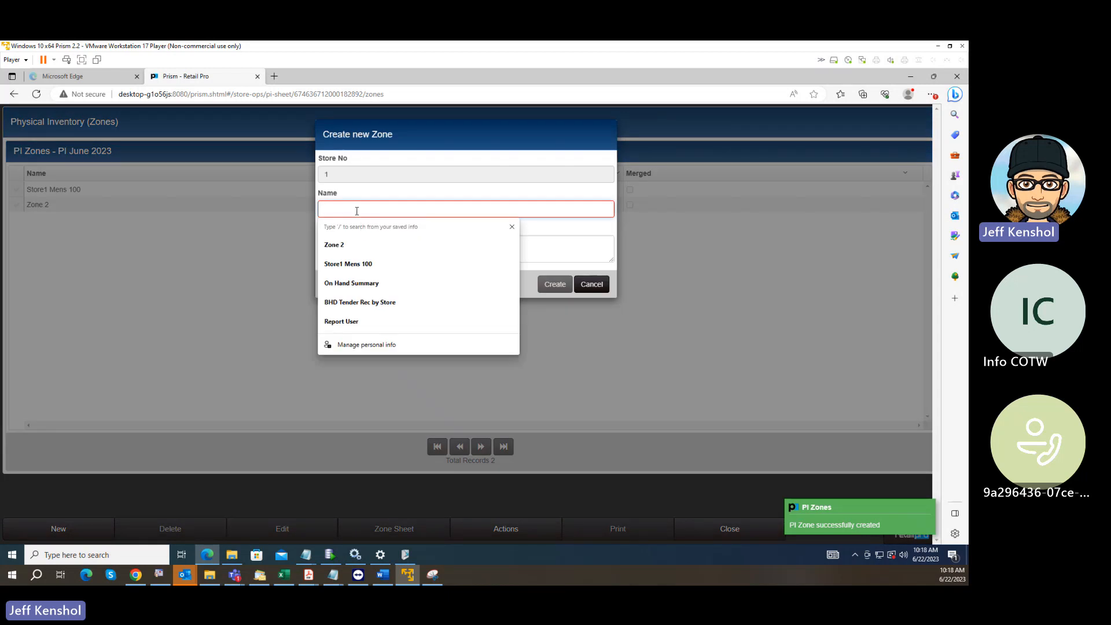
text(Zone 3)
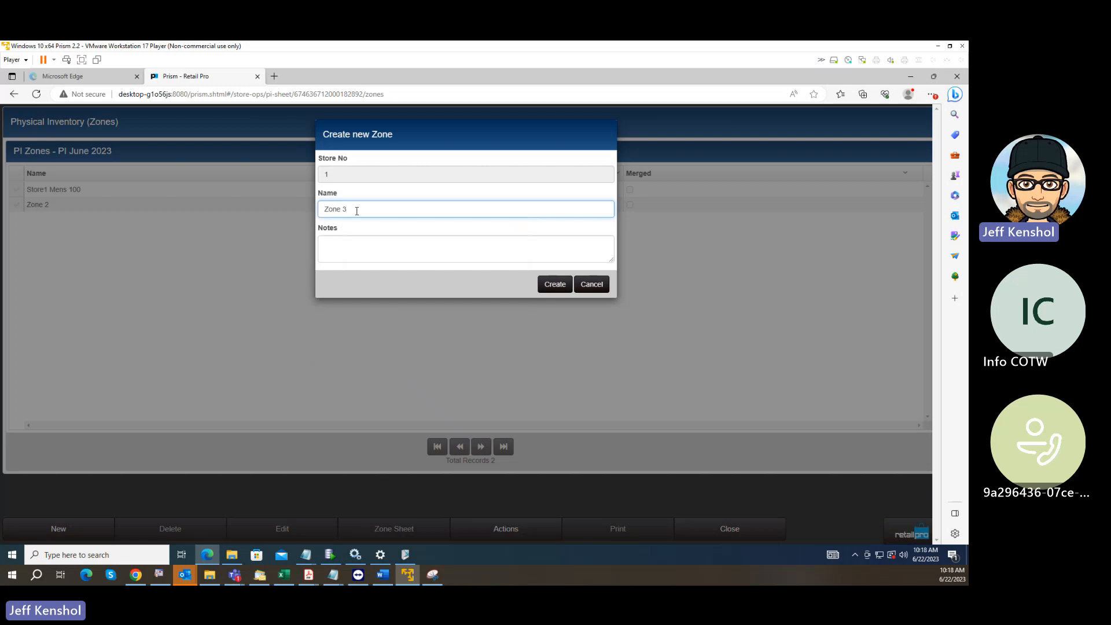
click(557, 286)
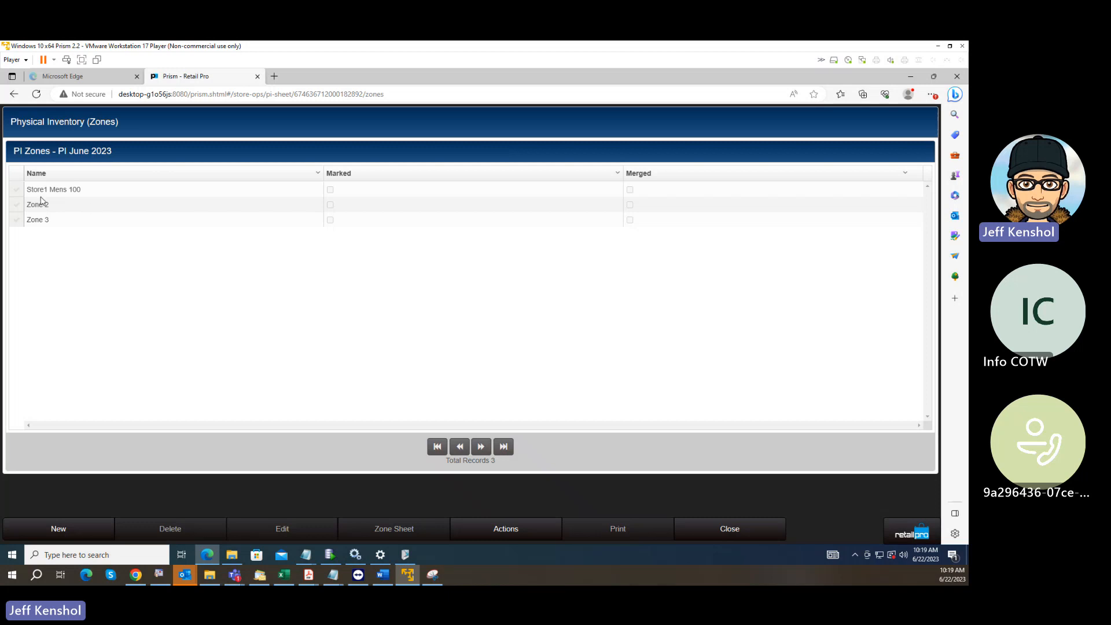
Open the zone sheet of Store1 Mens 100 and display its imported items.
click(16, 190)
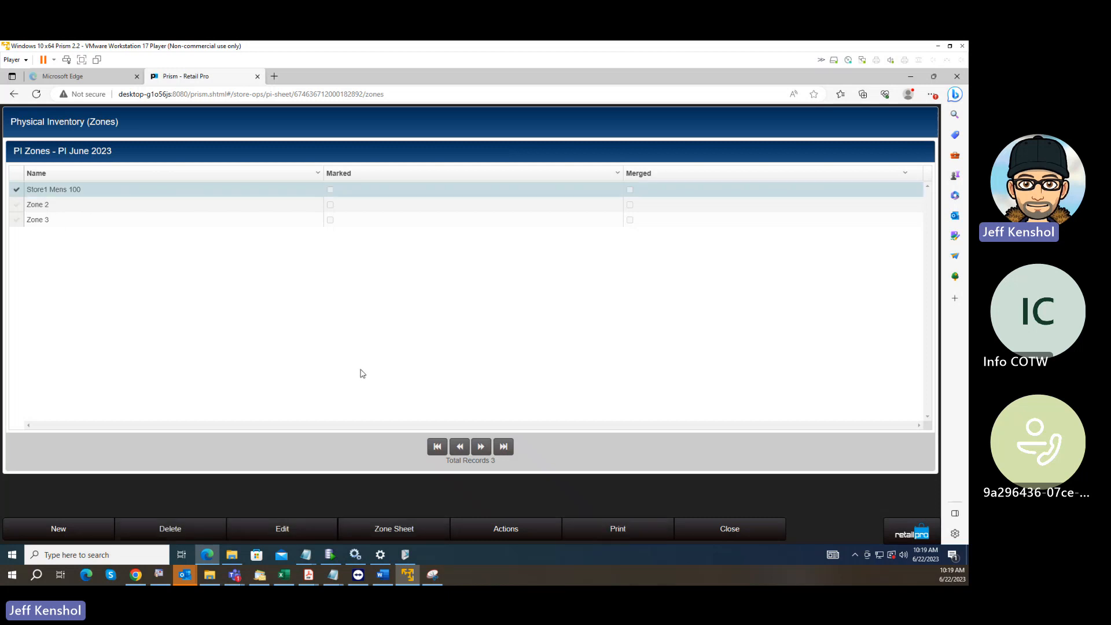
click(412, 529)
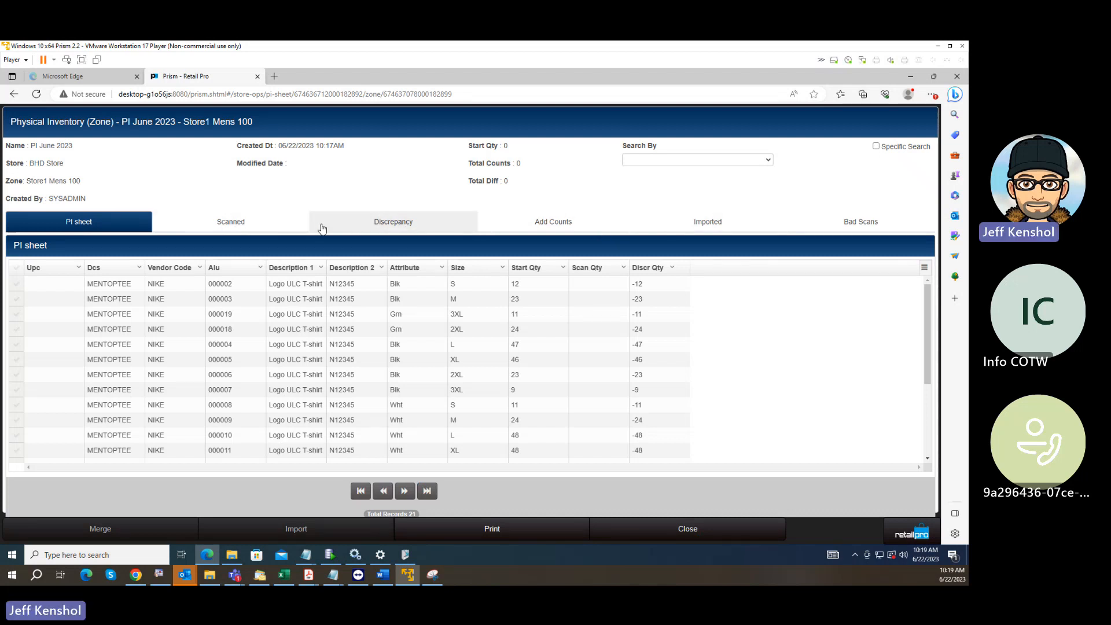
click(689, 225)
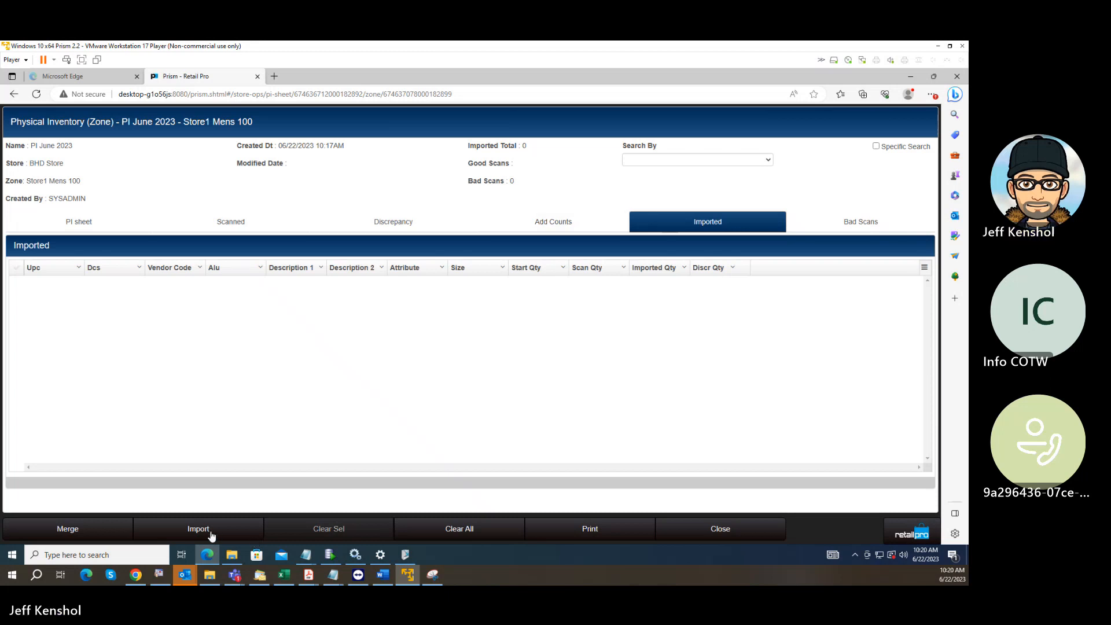
Start a count import with a new file mapping schema, trying the name "ALU" and settling on "Import".
click(211, 533)
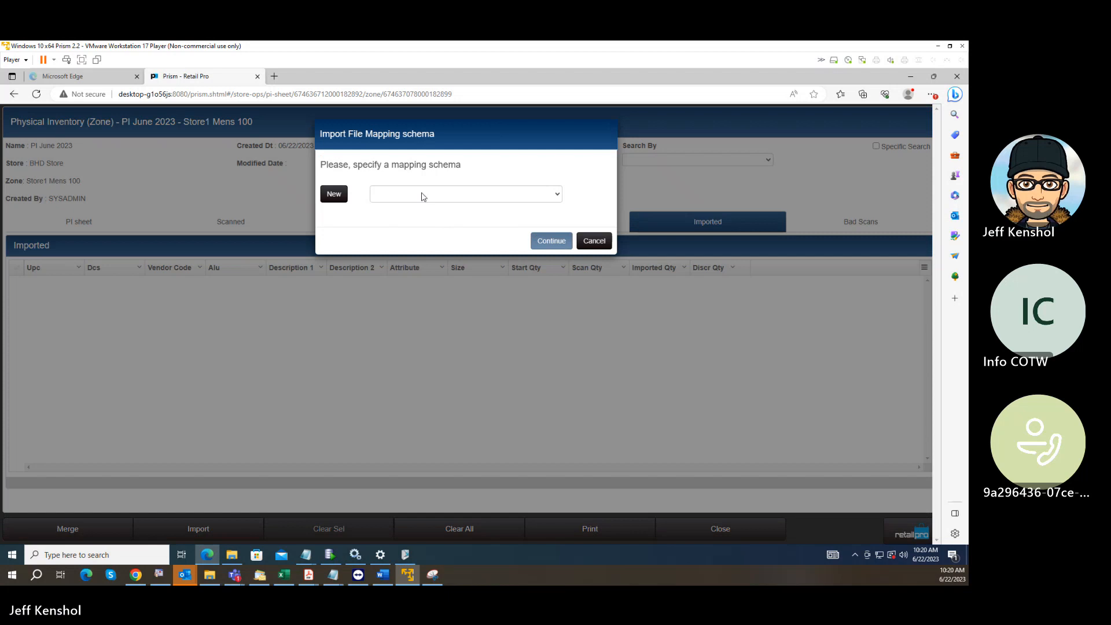
click(334, 194)
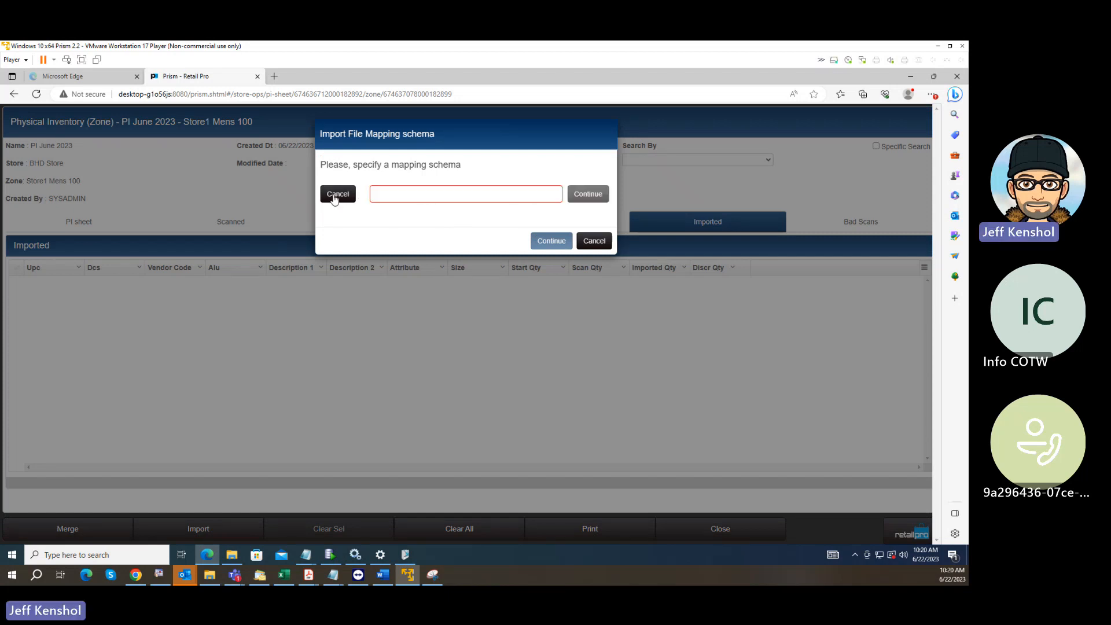
click(489, 192)
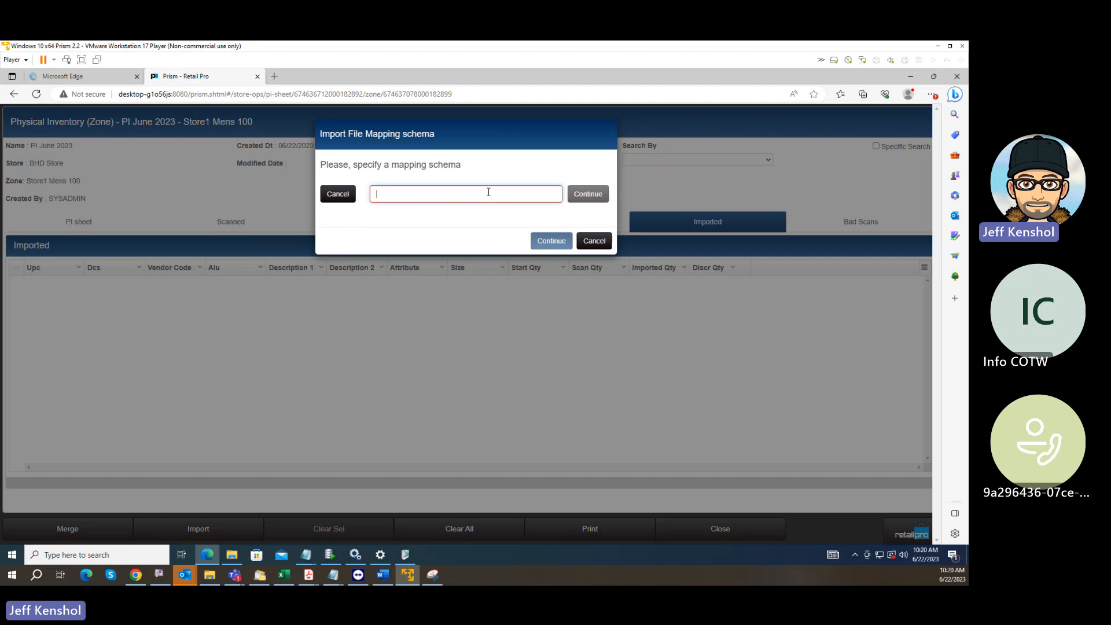
text(ALU)
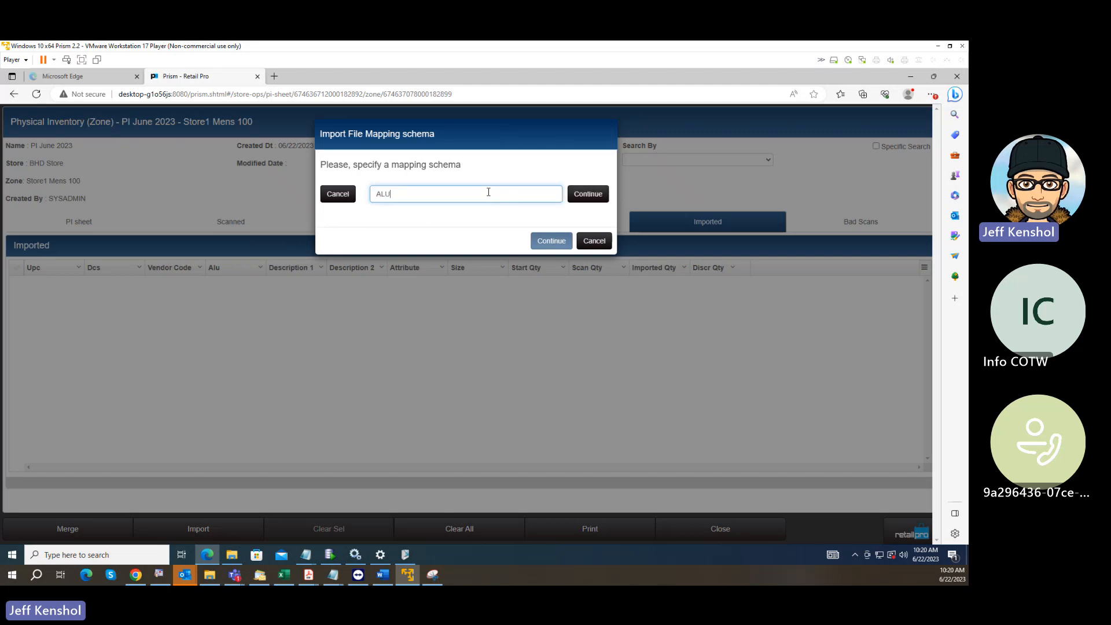
click(590, 195)
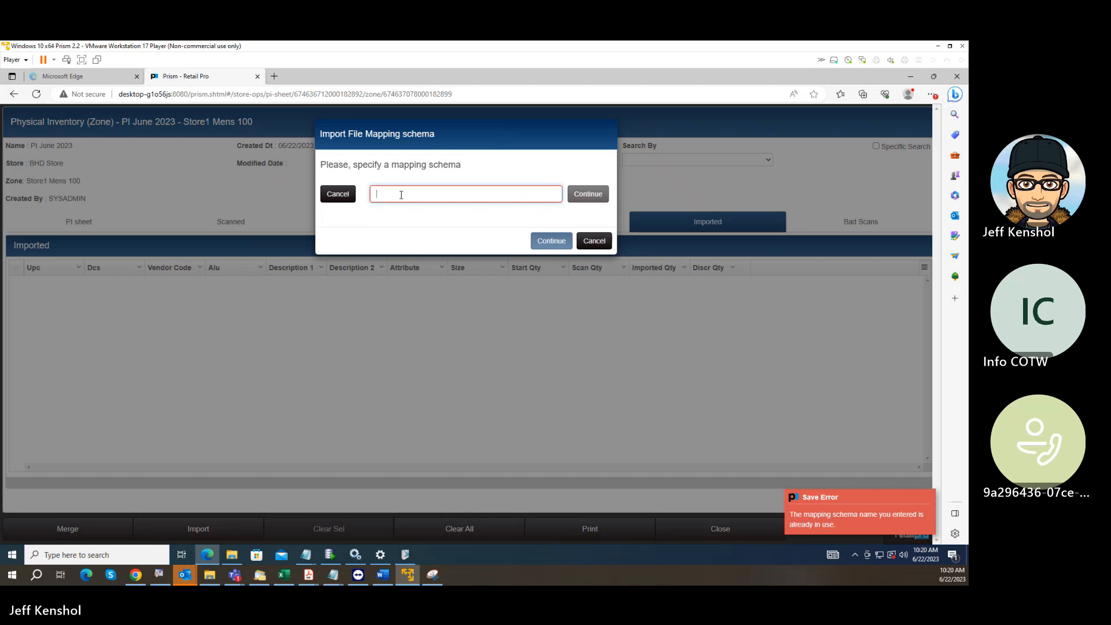
text(Import)
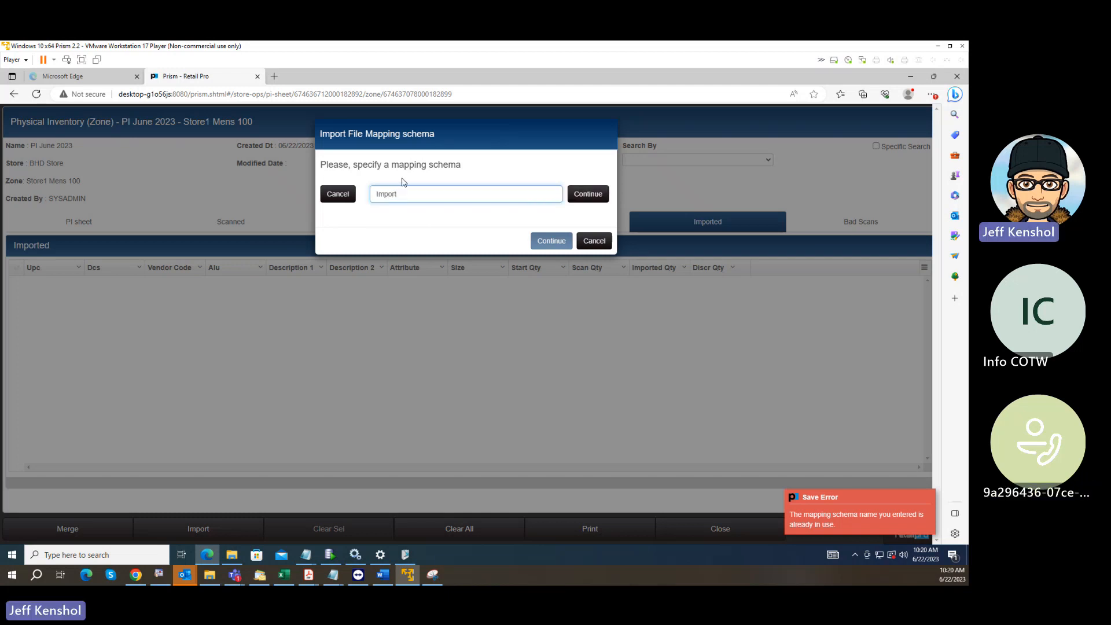
click(580, 199)
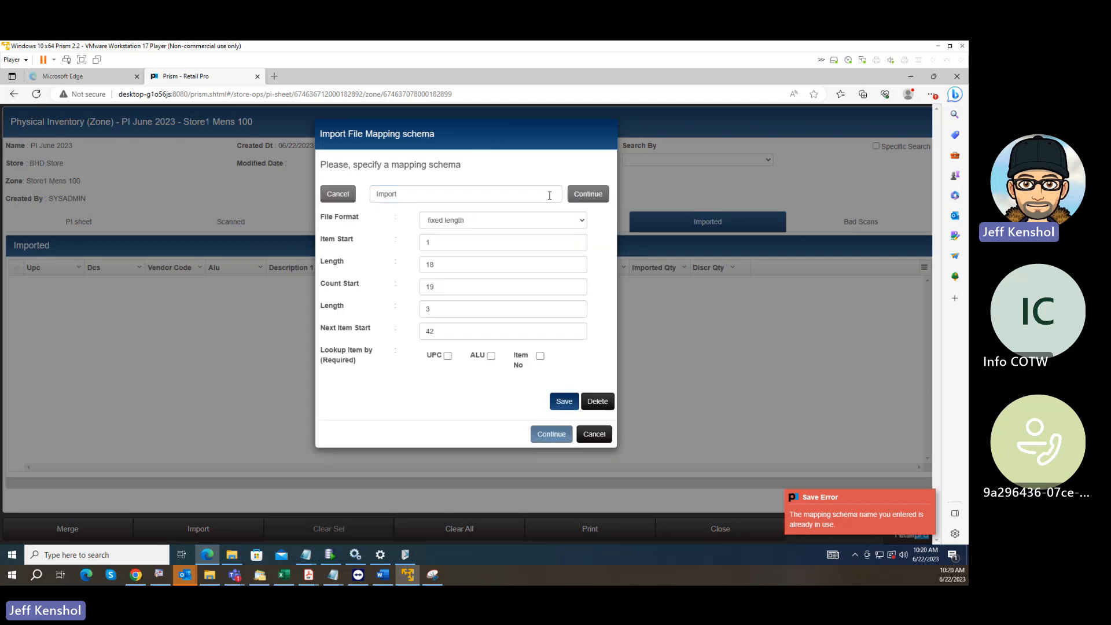
Set the Import schema's file format to delimited with item lookup by UPC and ALU, and save the schema.
click(485, 221)
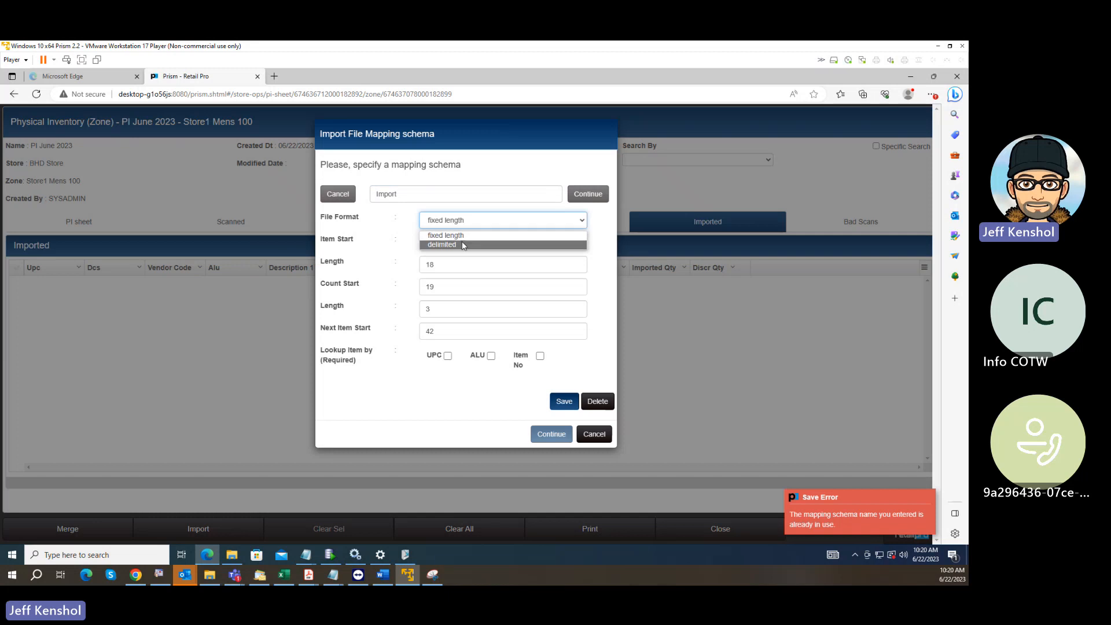
click(463, 245)
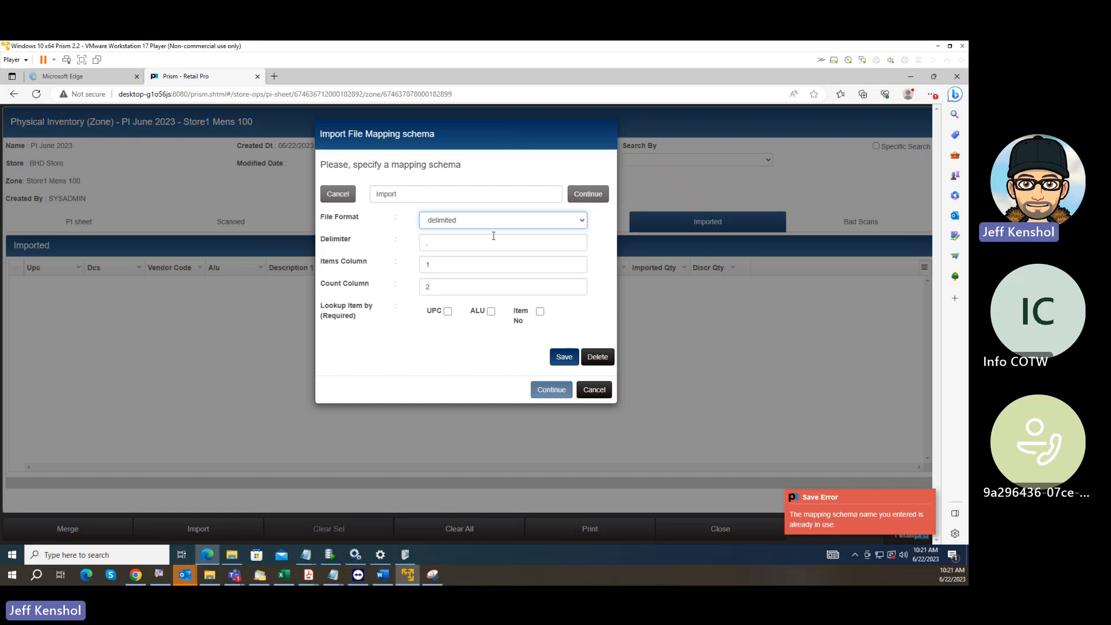
click(447, 312)
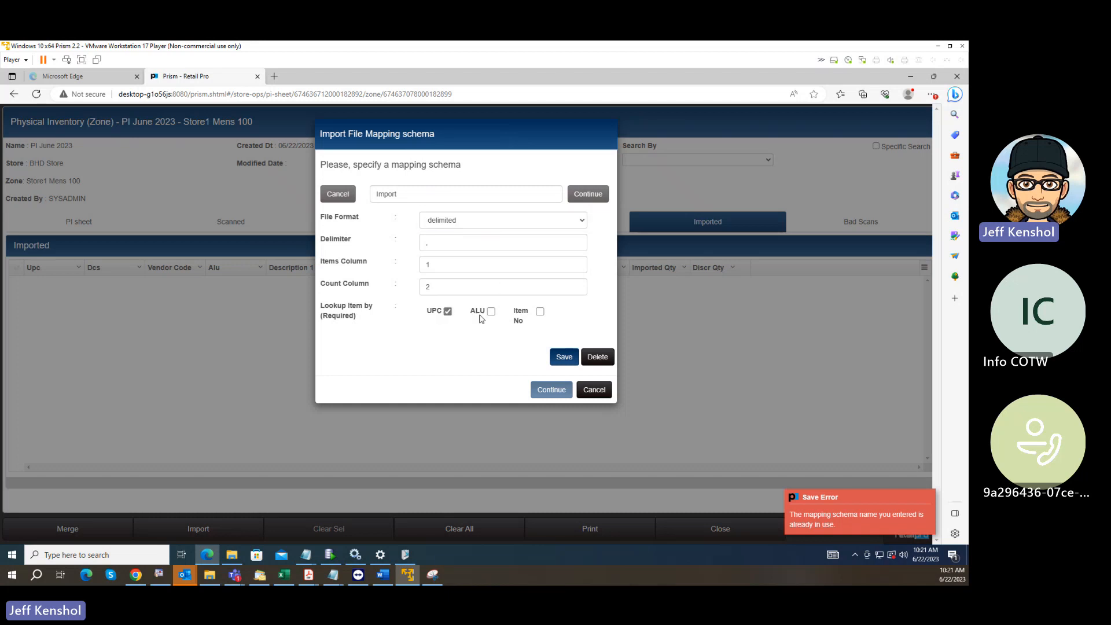
click(491, 313)
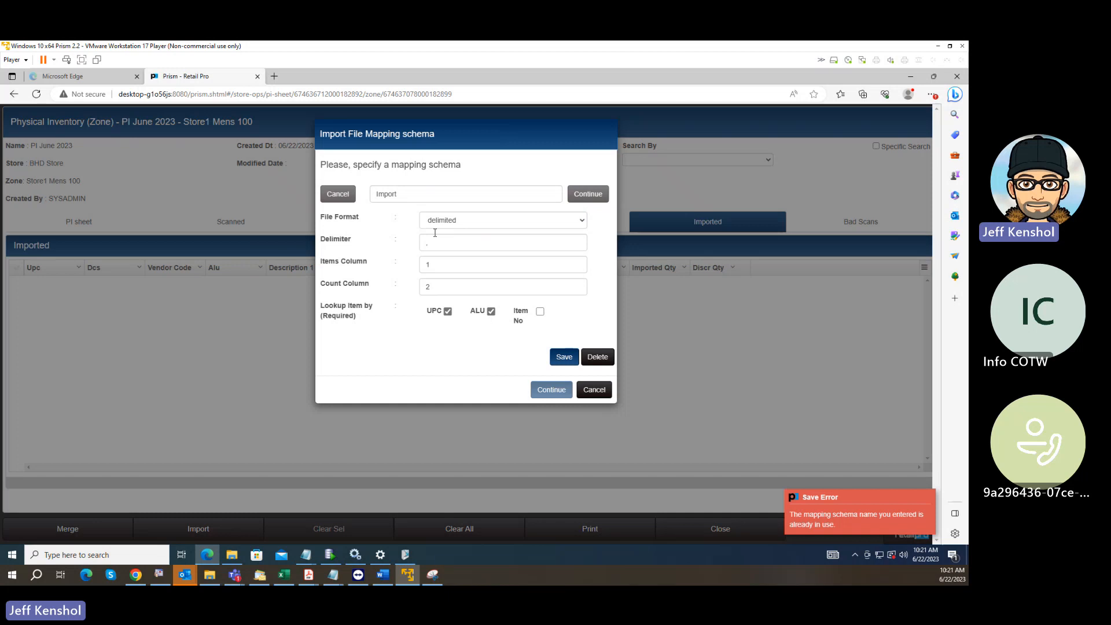
double_click(432, 264)
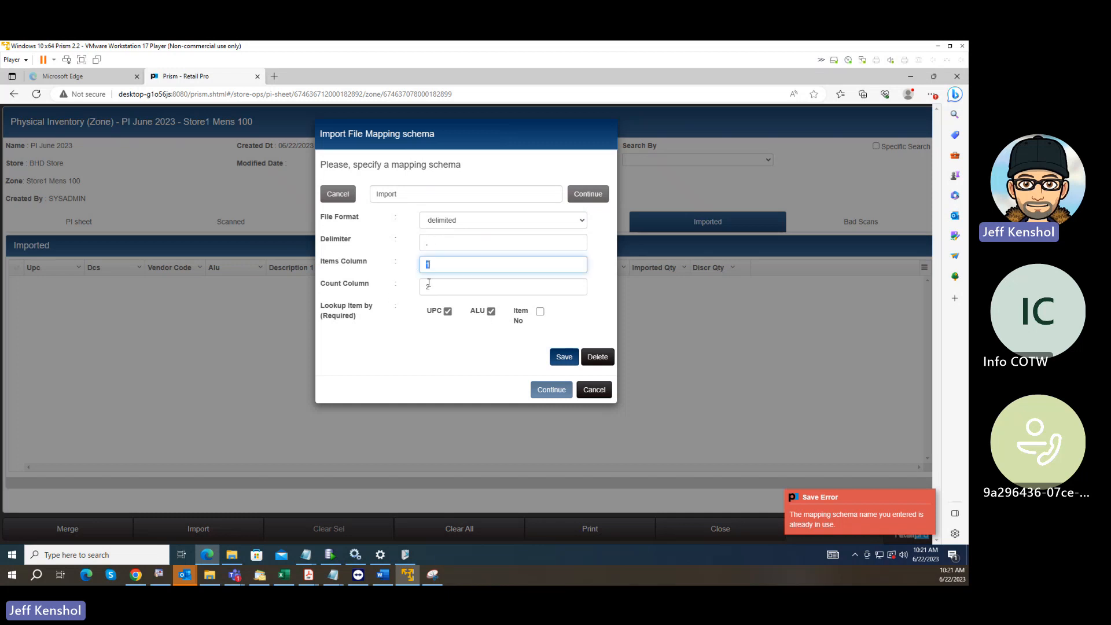
key(Tab)
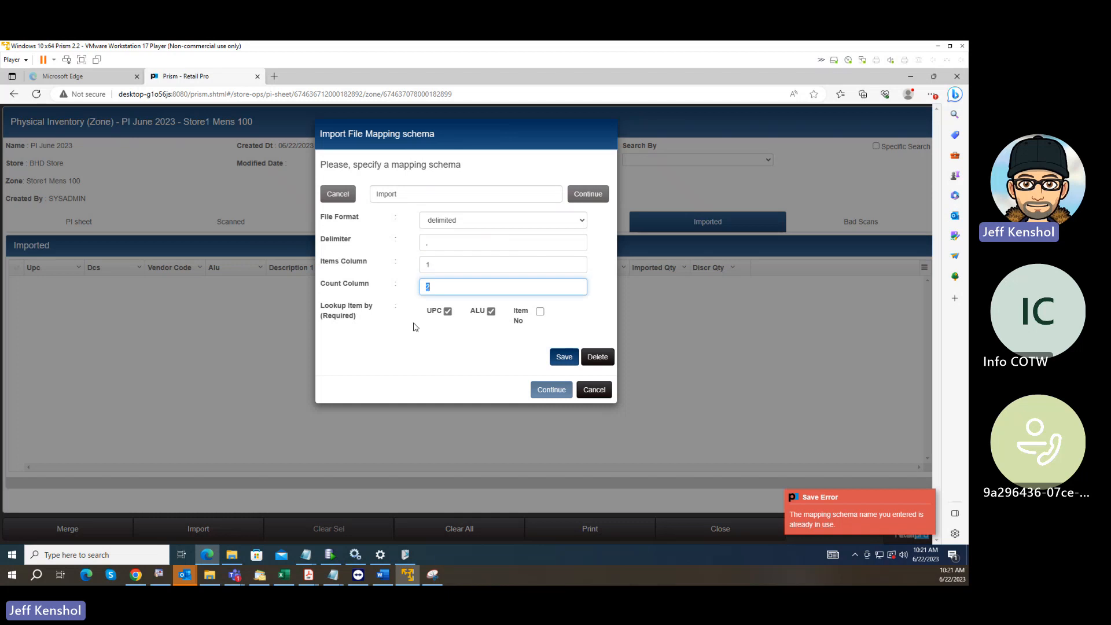
click(564, 358)
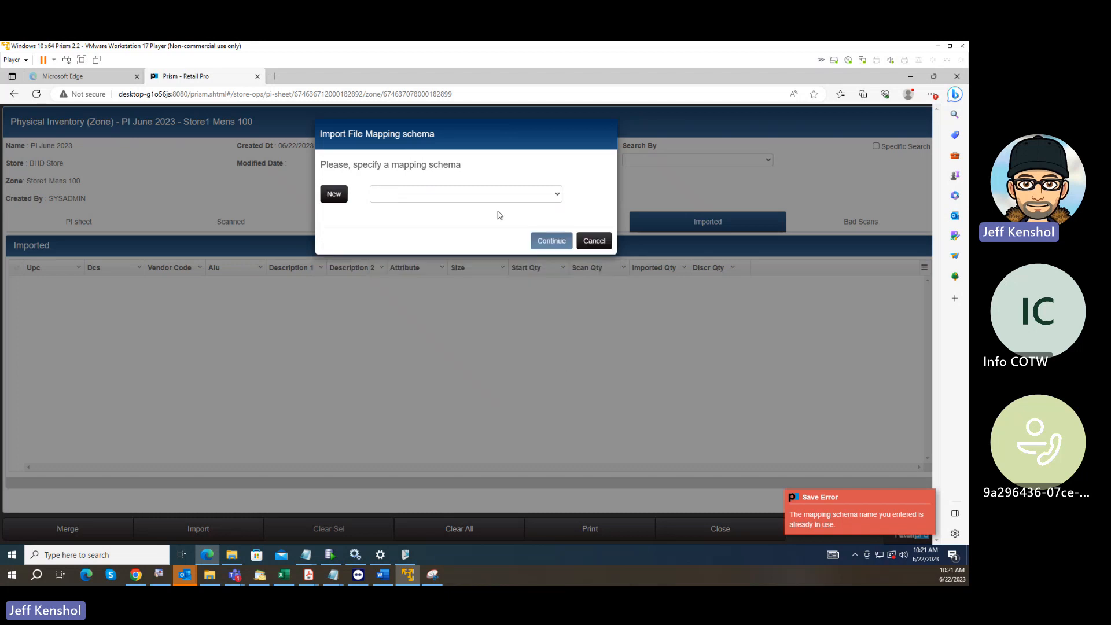
Import the scanned counts from Zone1.txt into Store1 Mens 100 using the Import mapping schema.
click(472, 199)
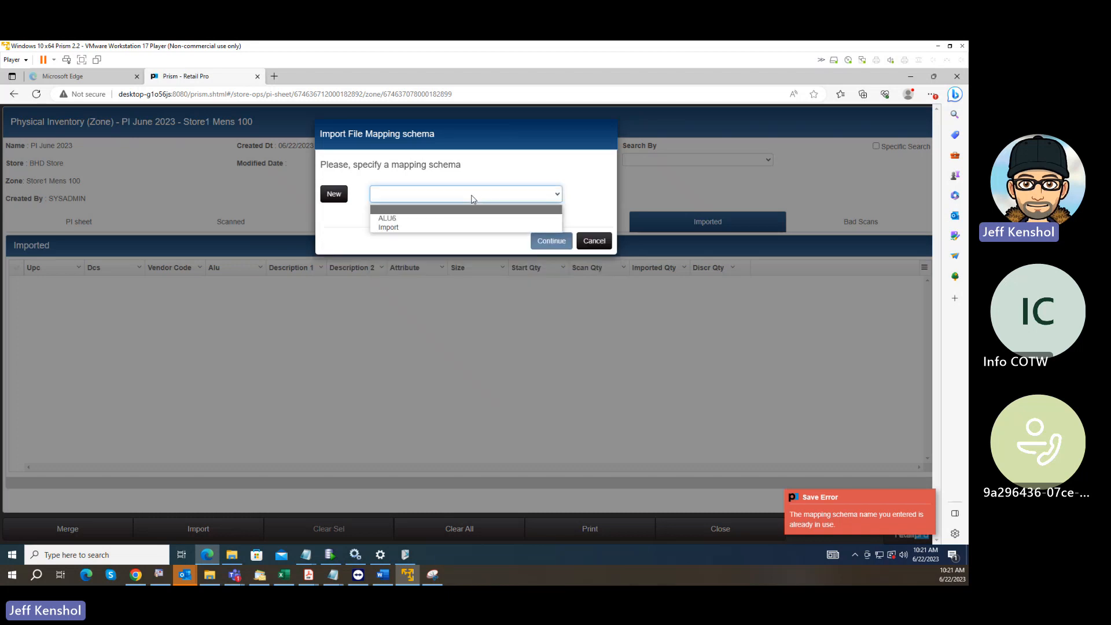
click(405, 228)
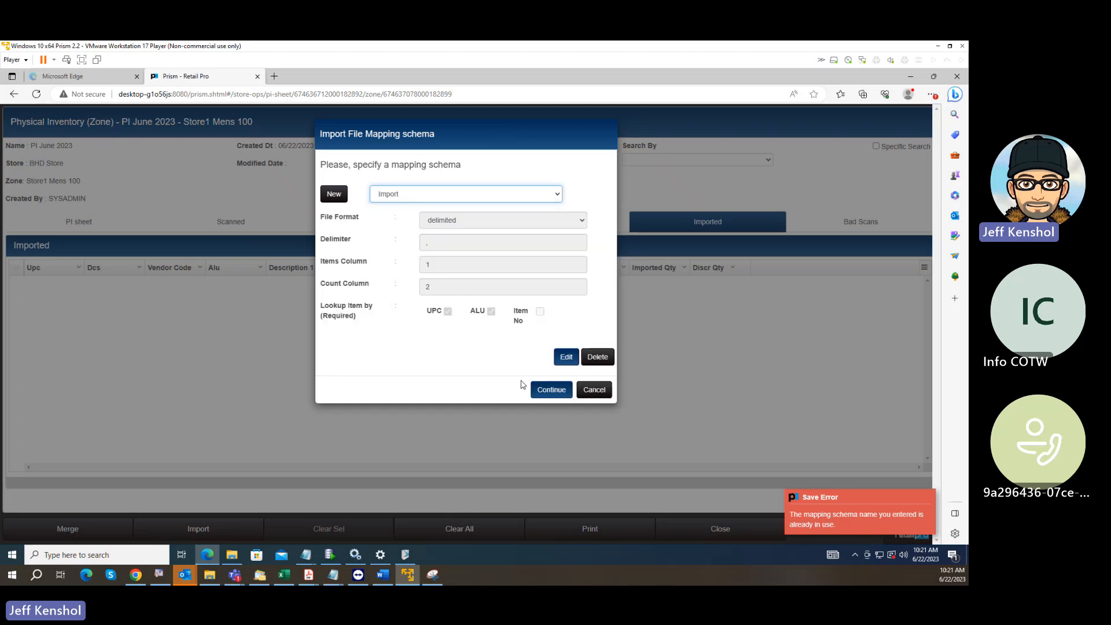
click(552, 391)
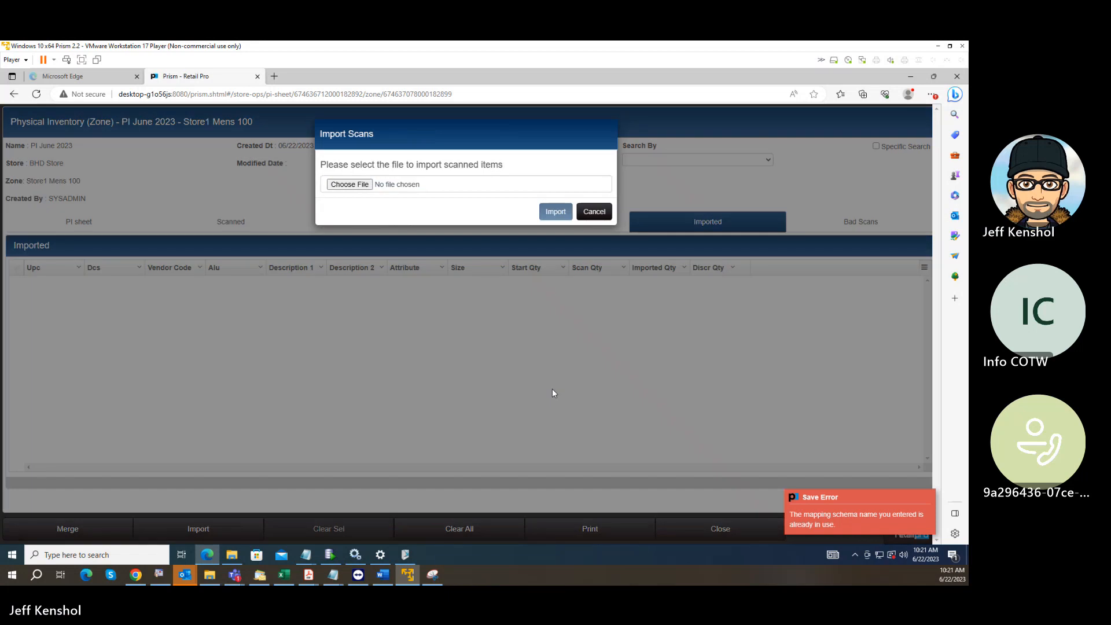
click(350, 185)
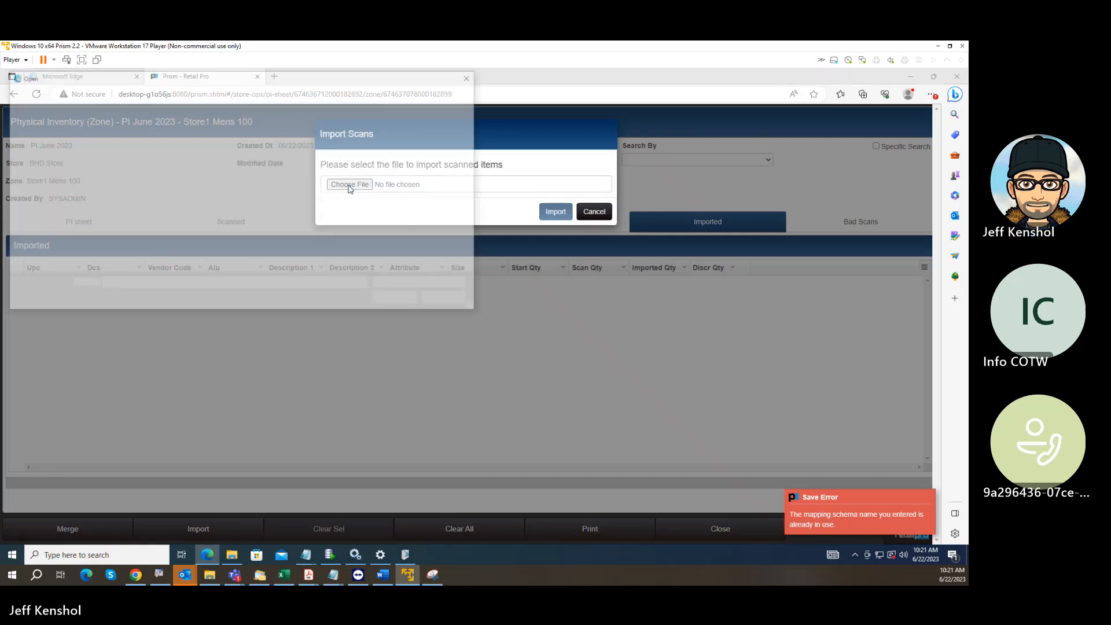
click(174, 141)
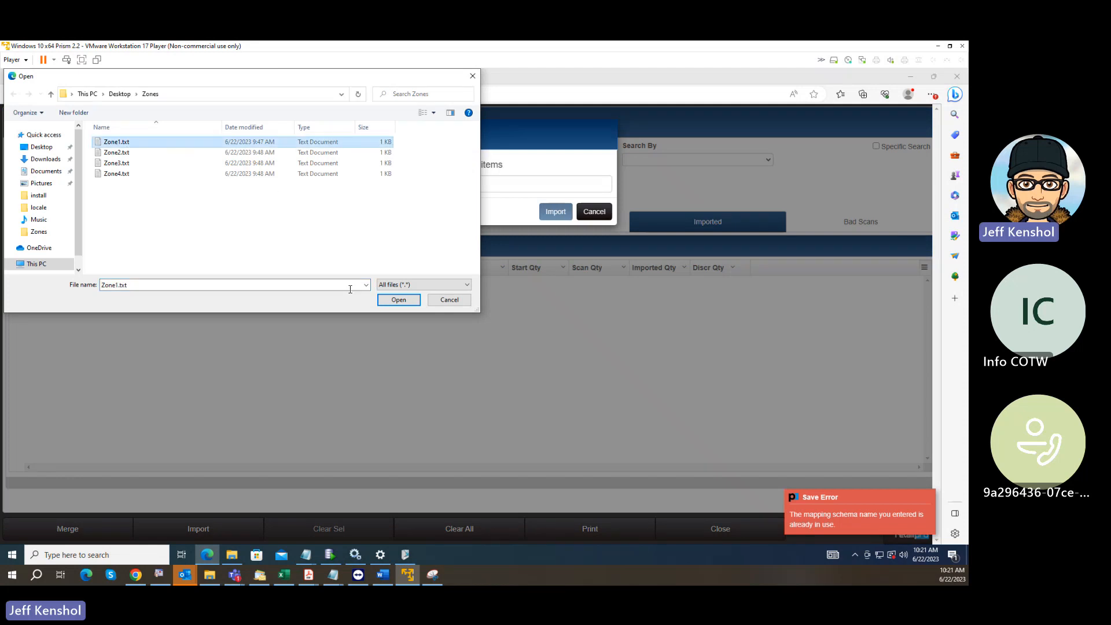
click(407, 304)
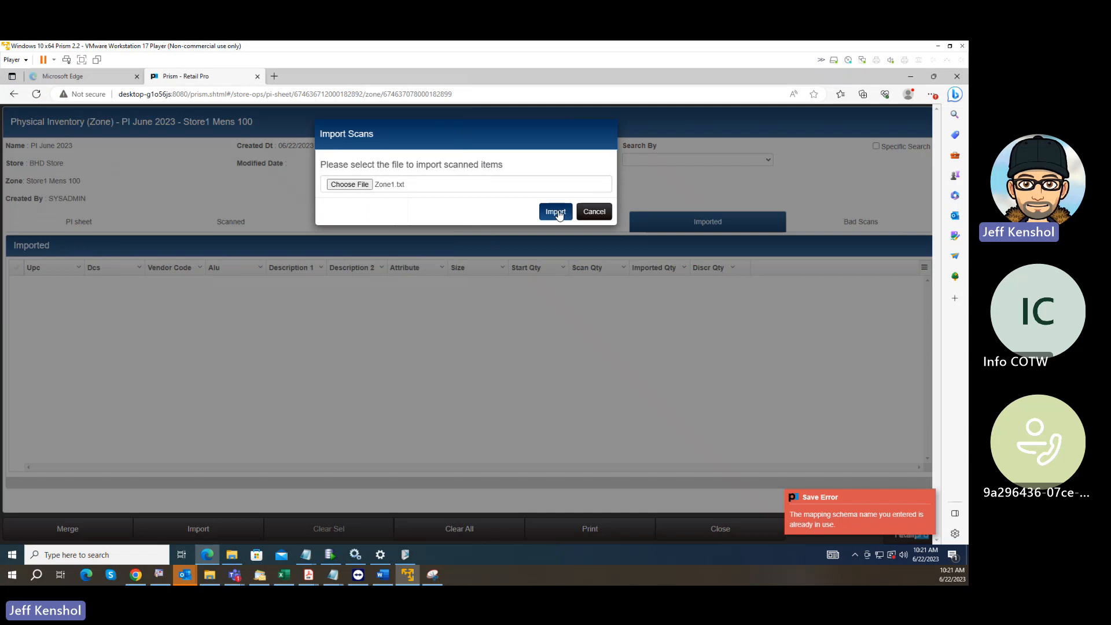
click(557, 212)
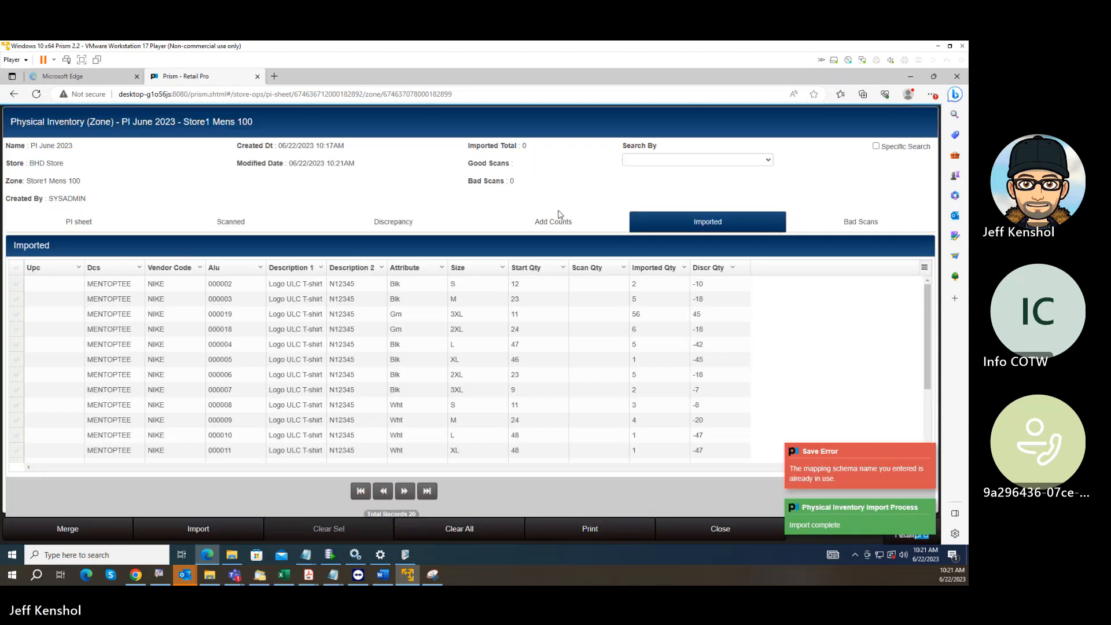
click(832, 470)
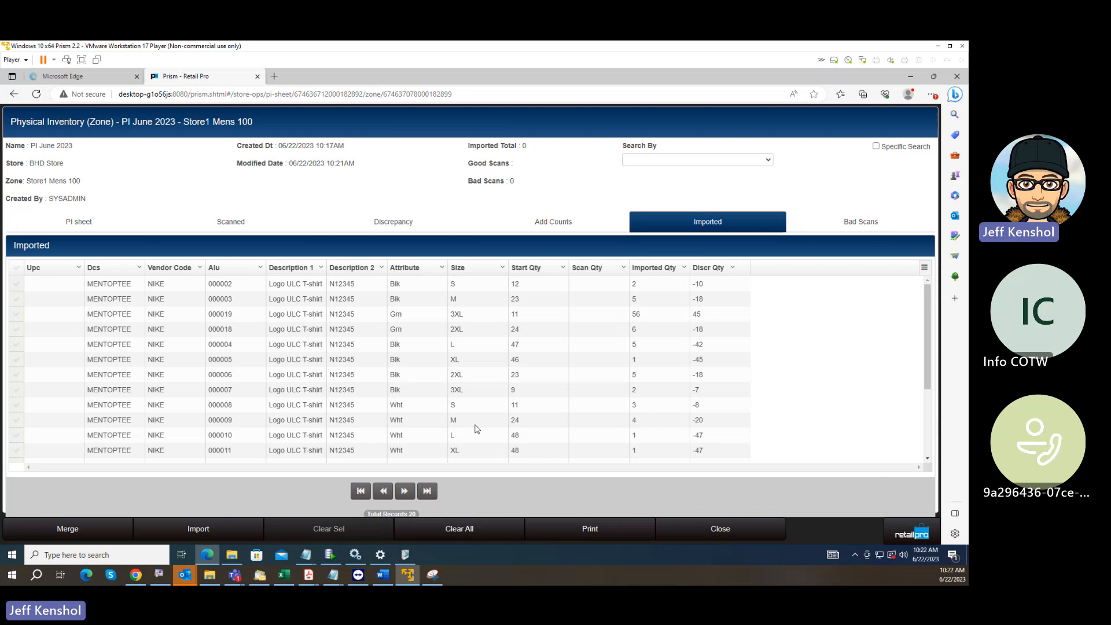
Preview the zone's imported counts with the BHD Zone print design, review the report and close it without printing.
click(582, 530)
click(471, 169)
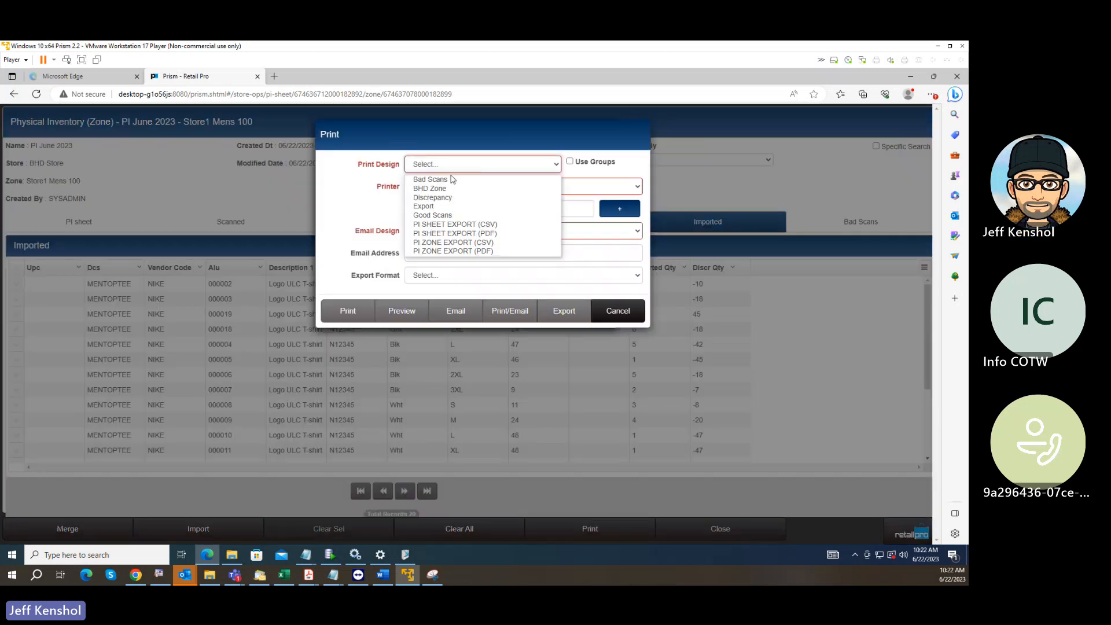
click(433, 188)
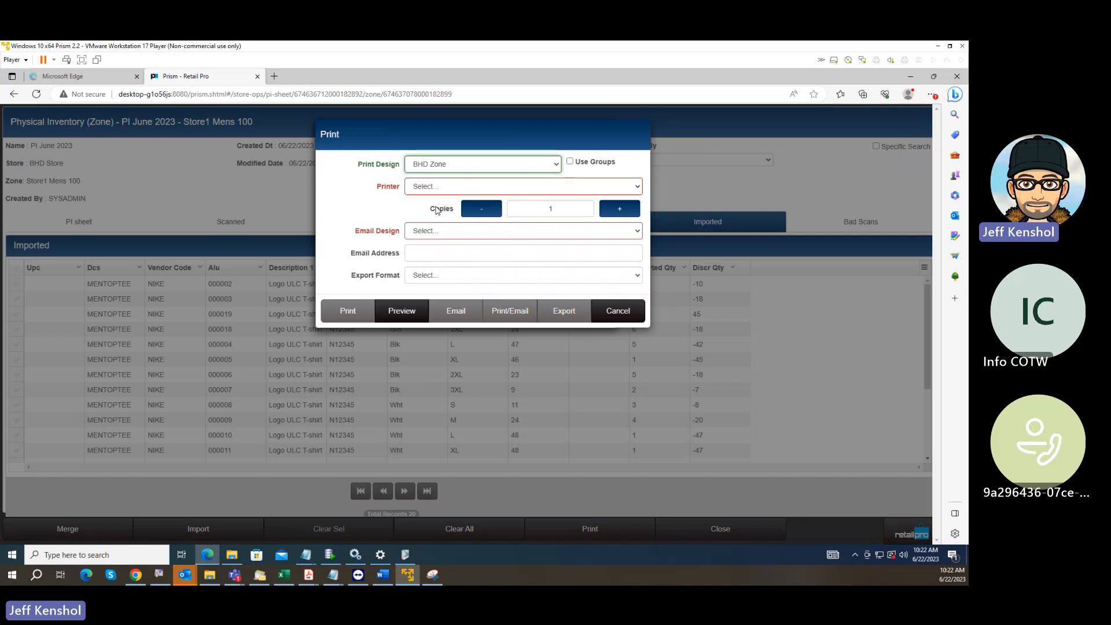
click(402, 311)
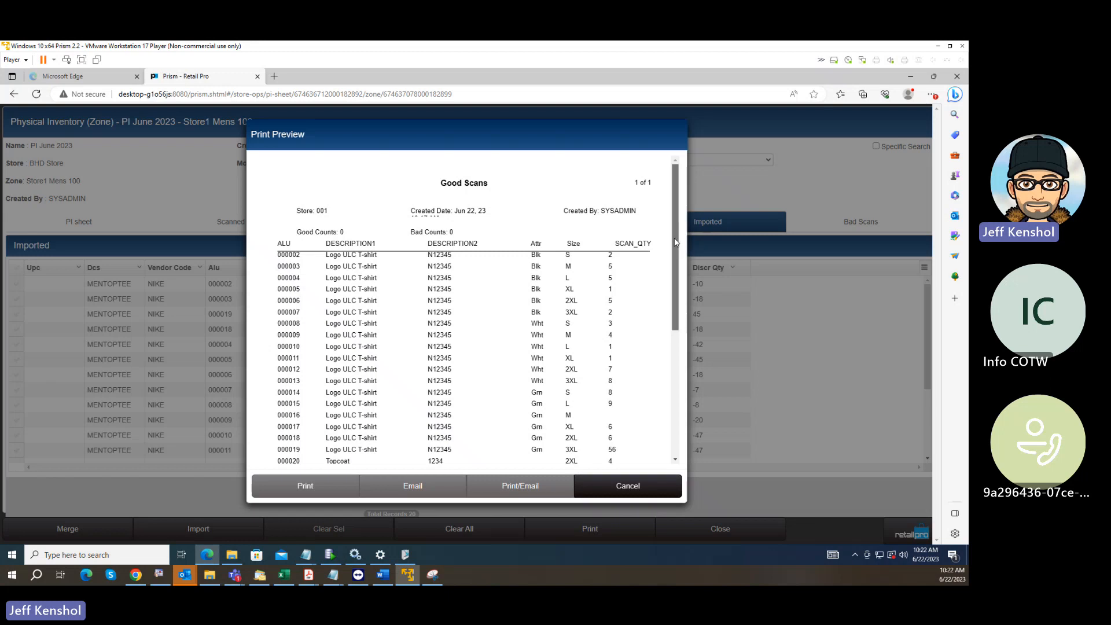
drag(675, 241, 689, 264)
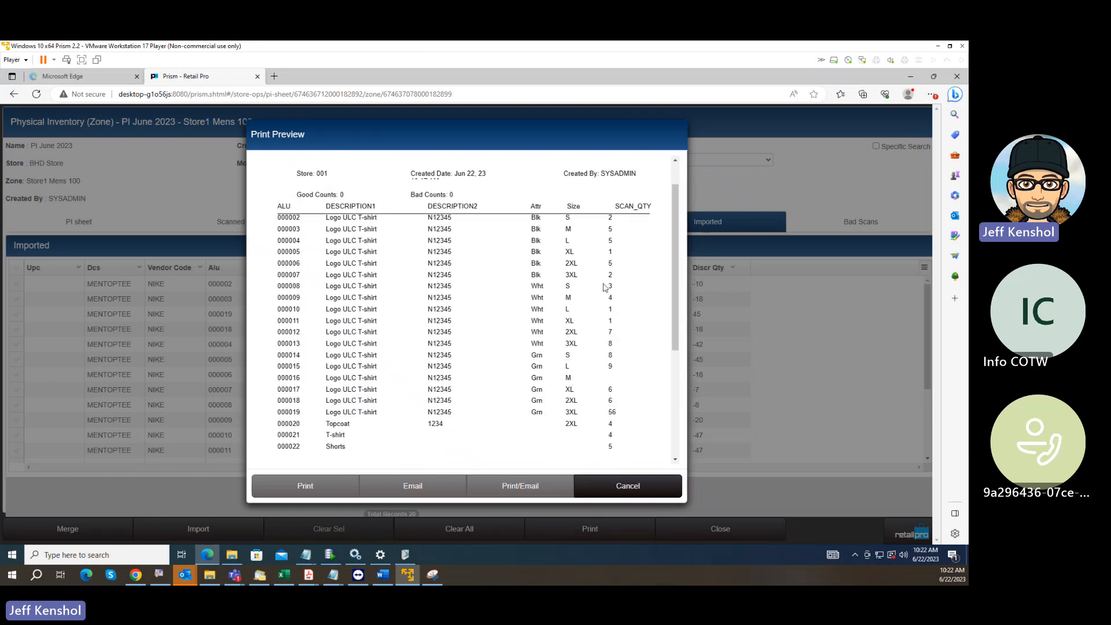
drag(676, 260, 676, 240)
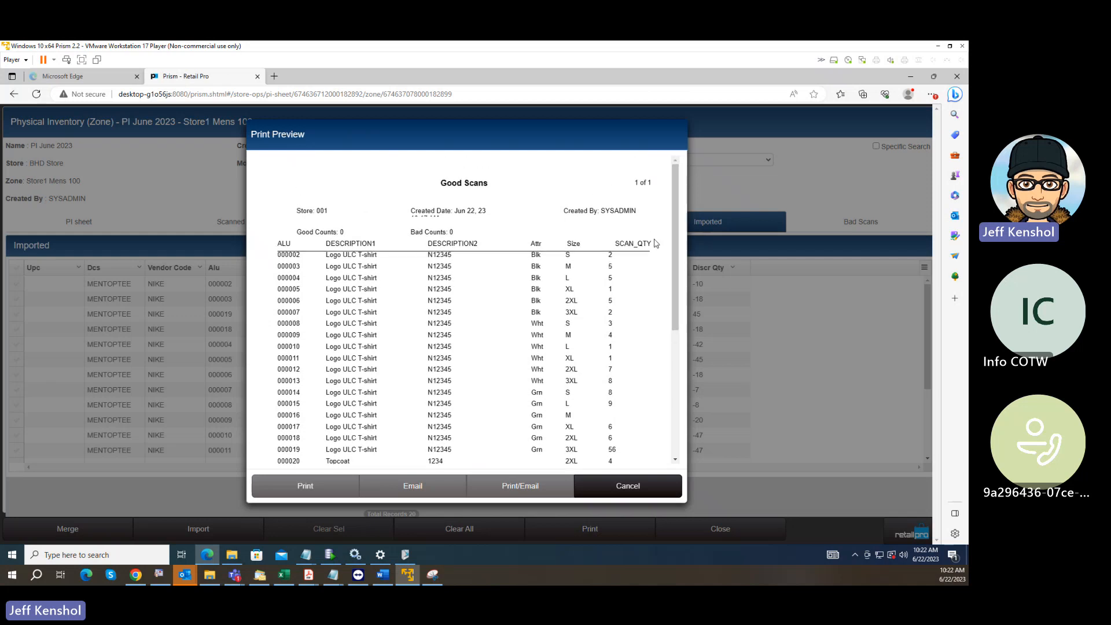
click(626, 493)
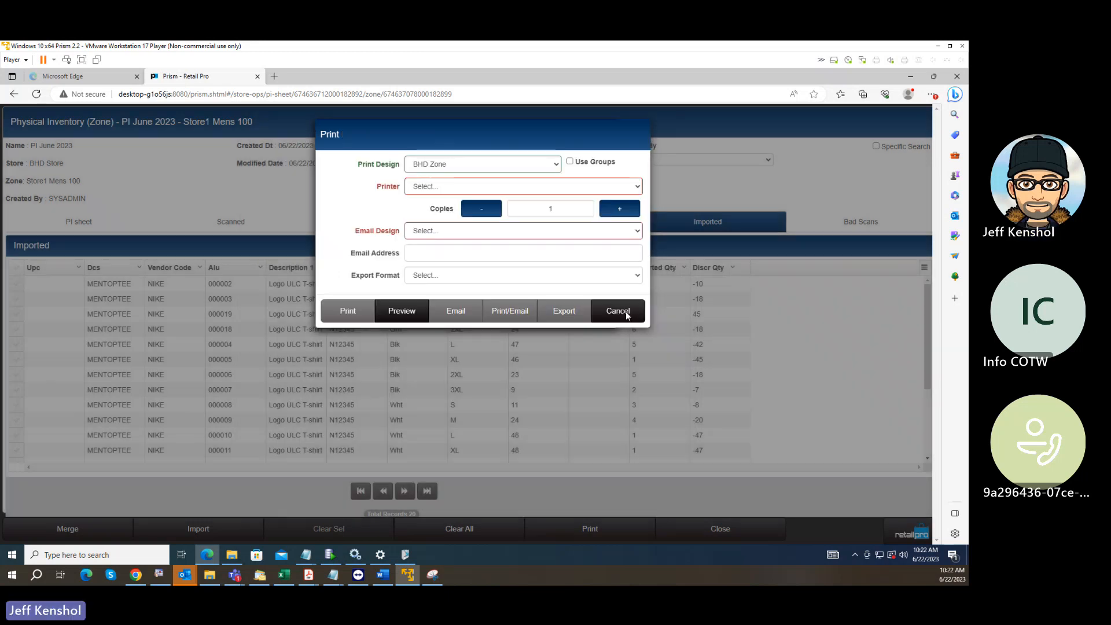
click(626, 313)
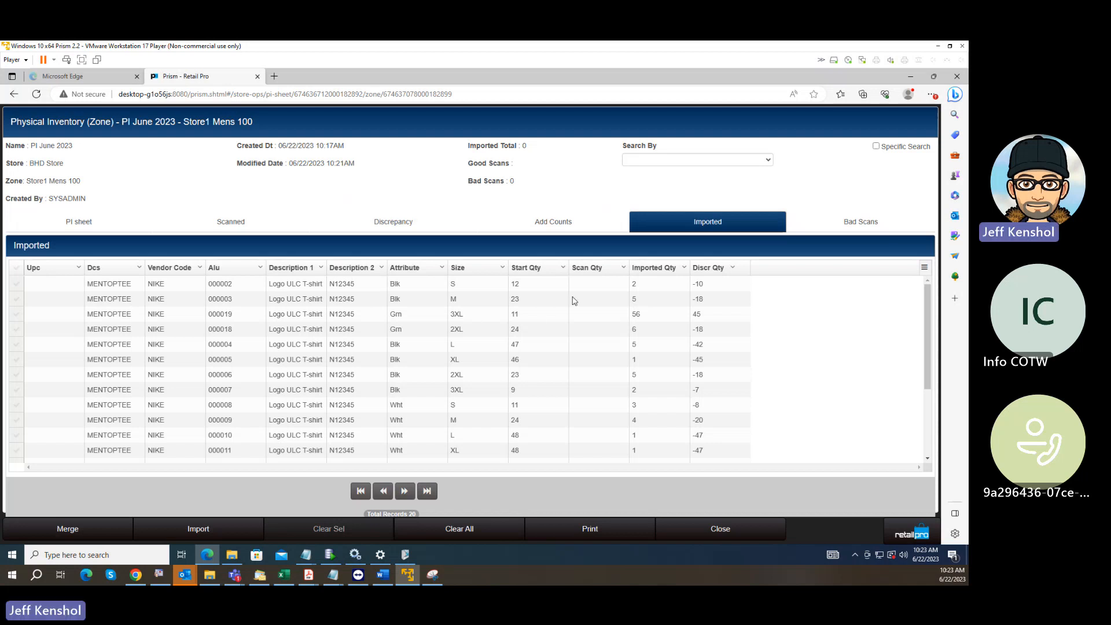
Set the imported quantity to 4 for the item with ALU 000003 and to 5 for ALU 000019.
click(644, 300)
double_click(645, 300)
text(4)
key(Return)
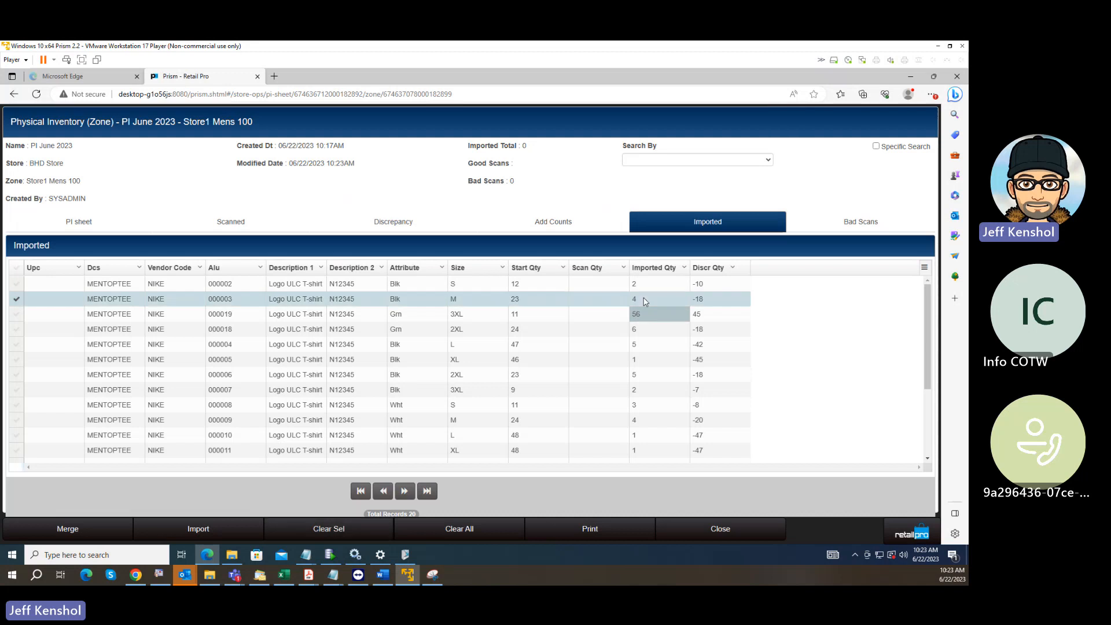
text(5)
key(Return)
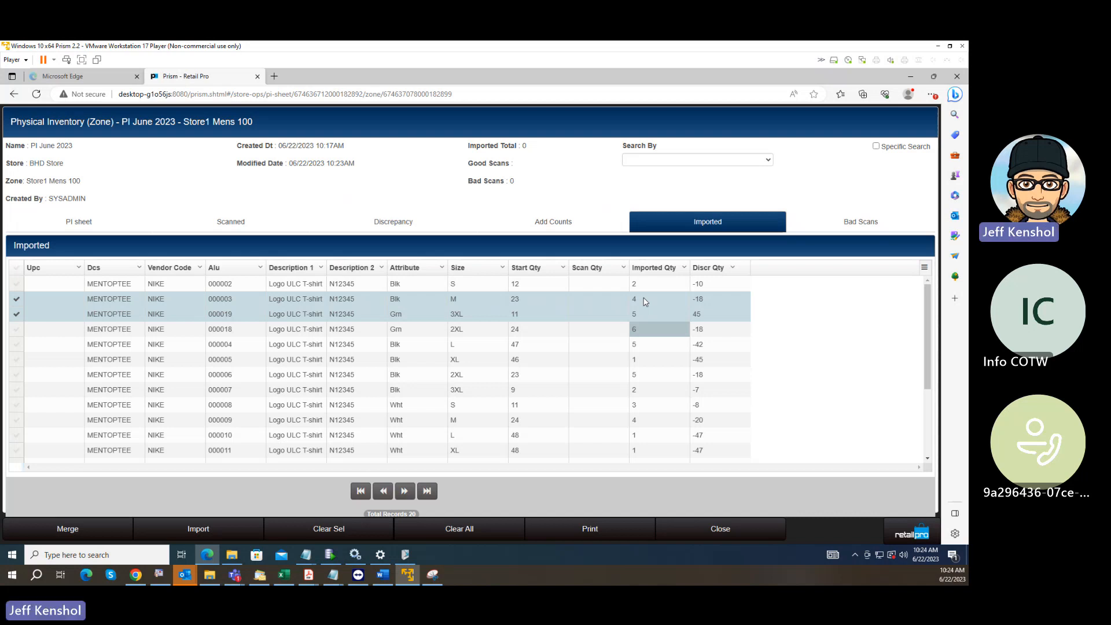
Merge all imported counts of Store1 Mens 100 and return to the zone list.
click(69, 529)
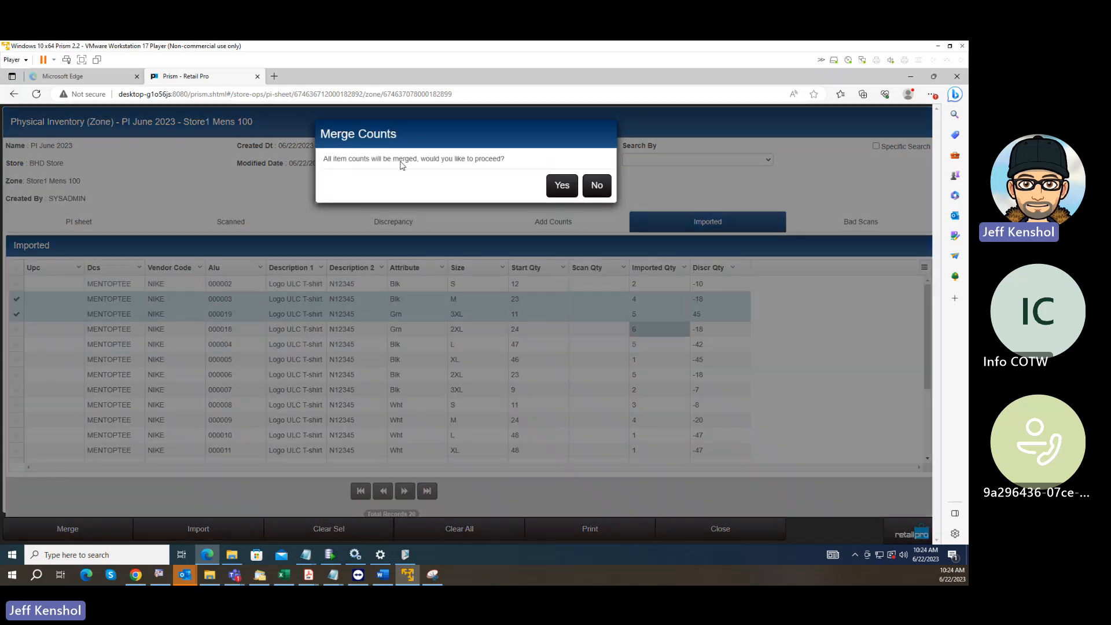
click(566, 185)
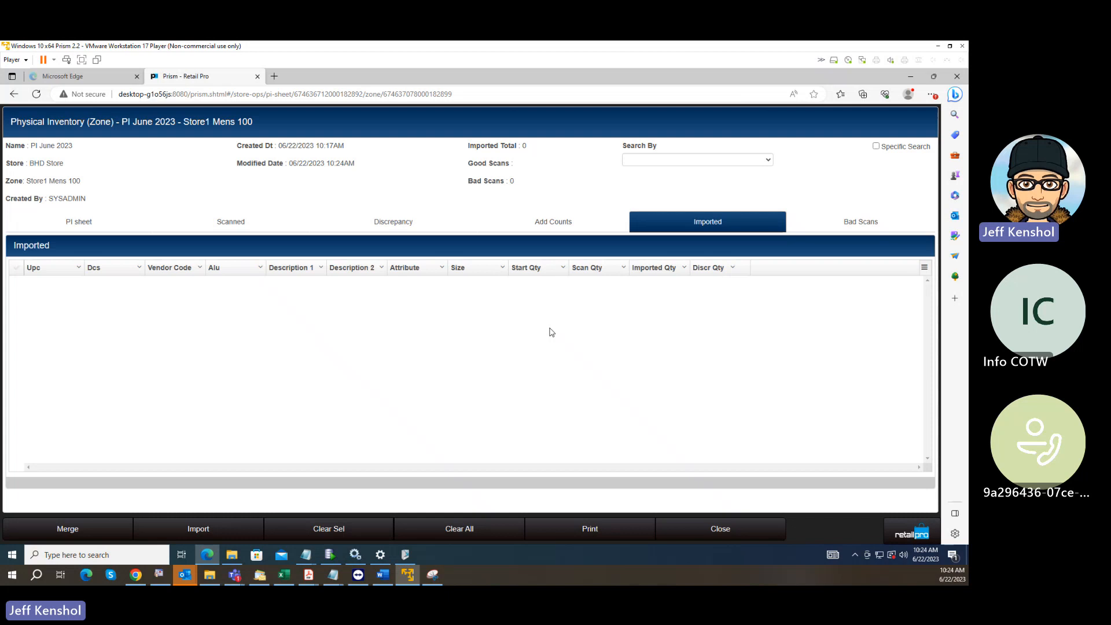
click(701, 531)
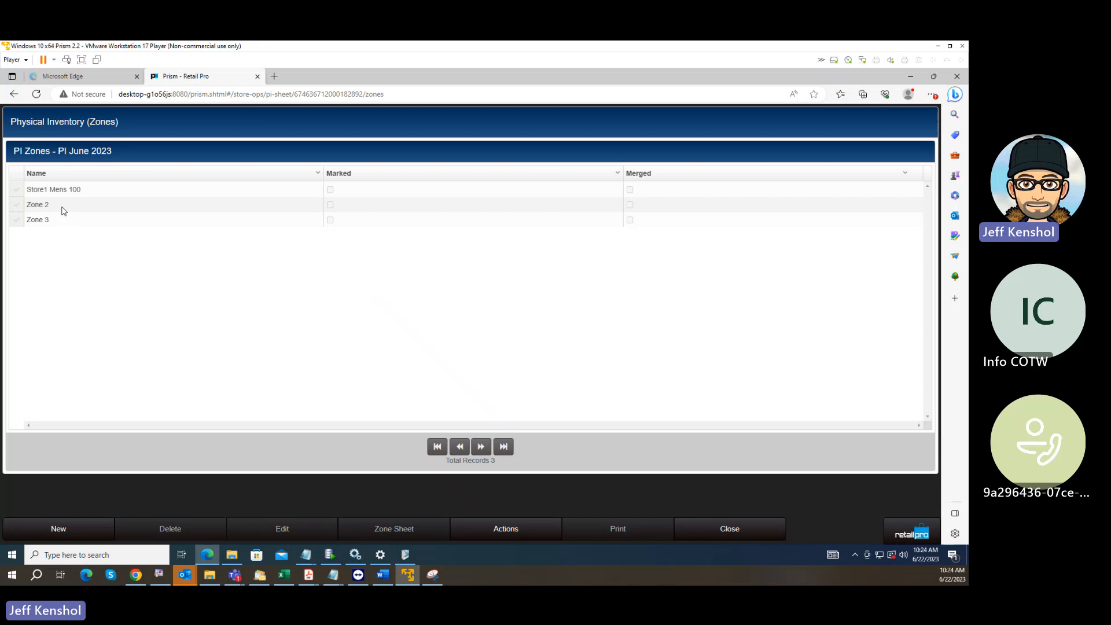
Import the scanned counts from Zone3.txt into Zone 3 using the Import mapping schema.
click(19, 206)
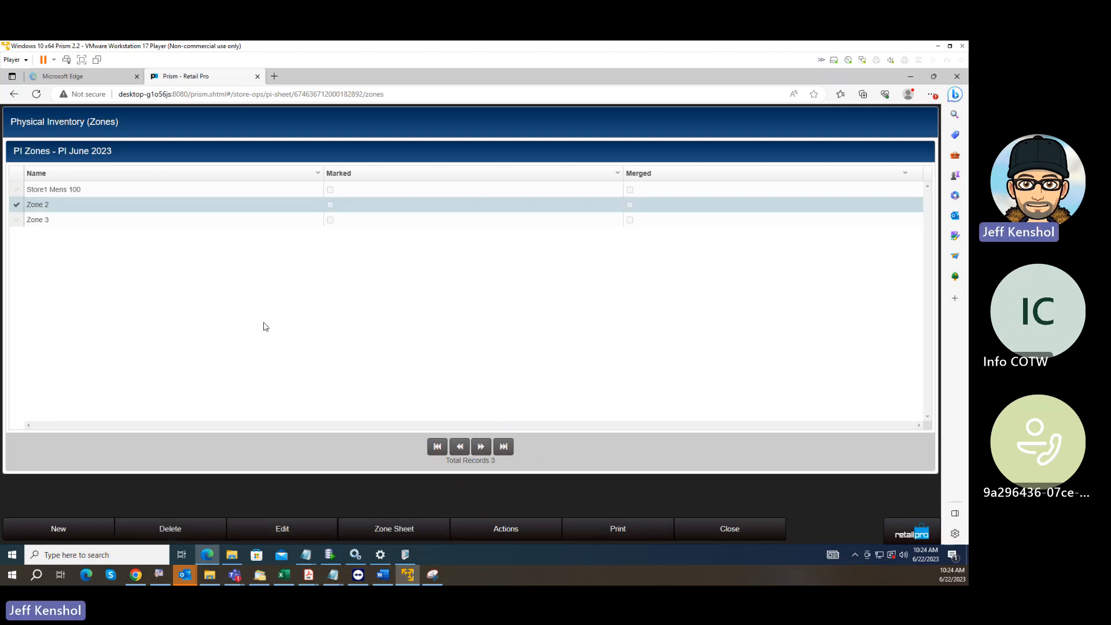
click(21, 221)
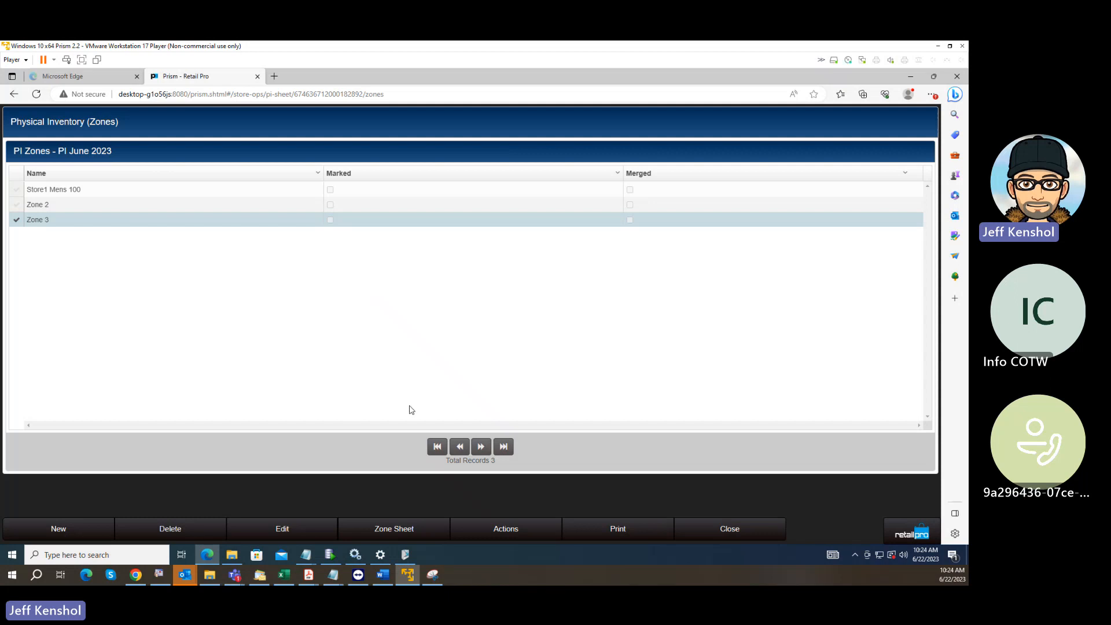
click(423, 535)
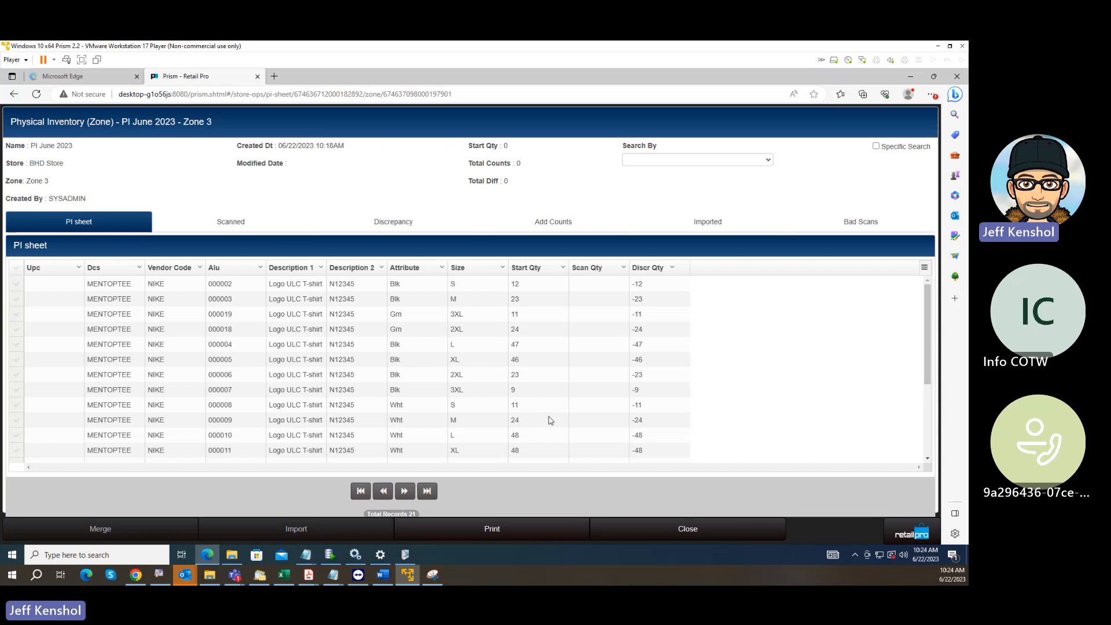
click(703, 224)
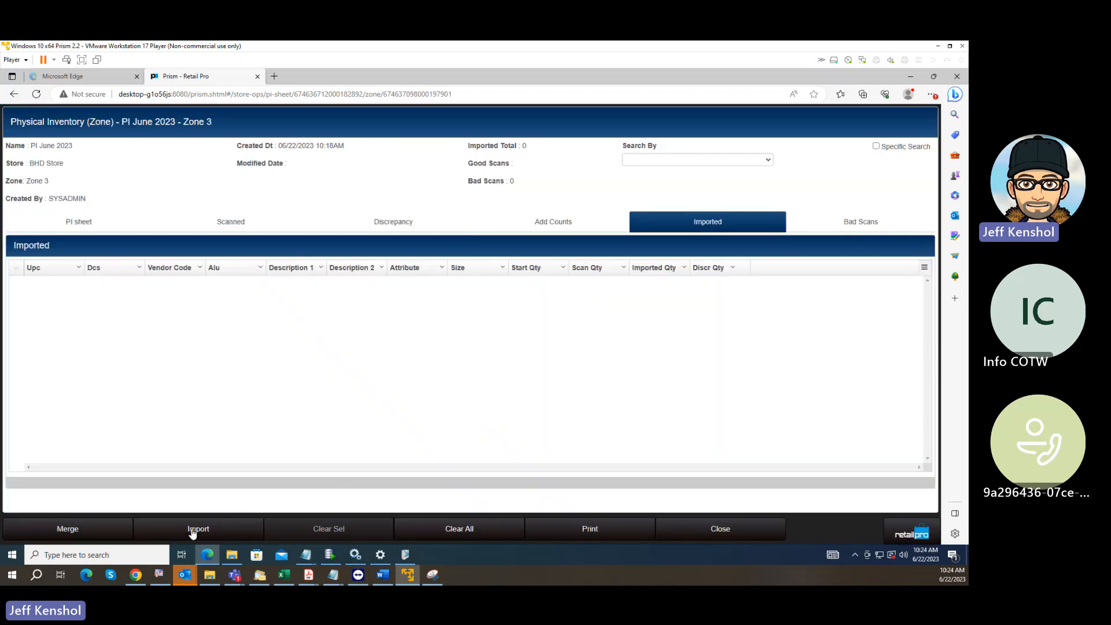
click(191, 529)
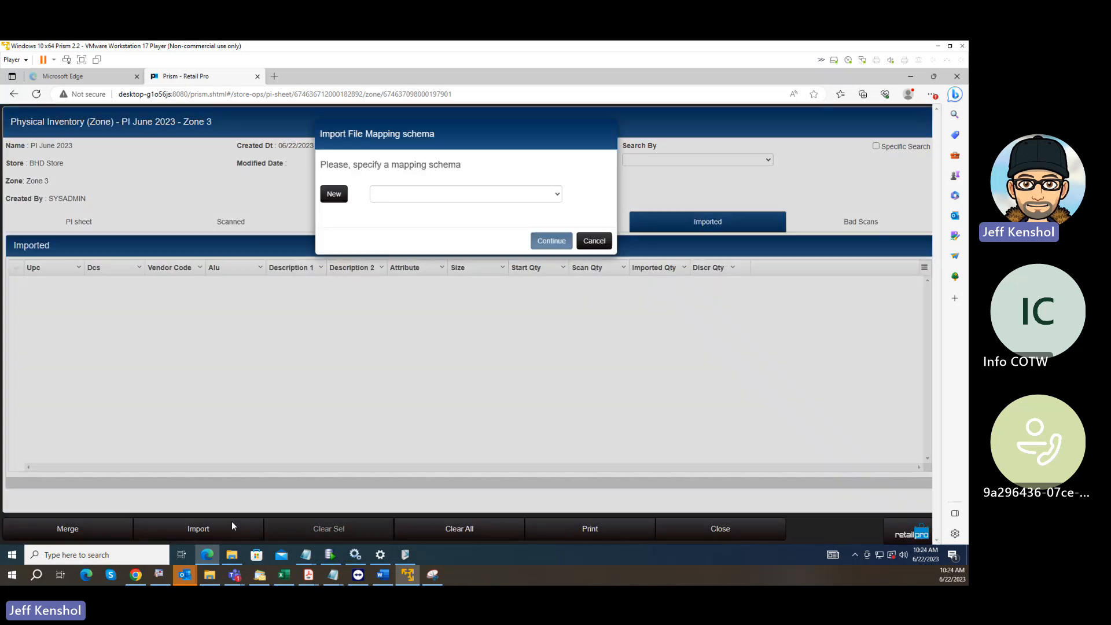
click(420, 196)
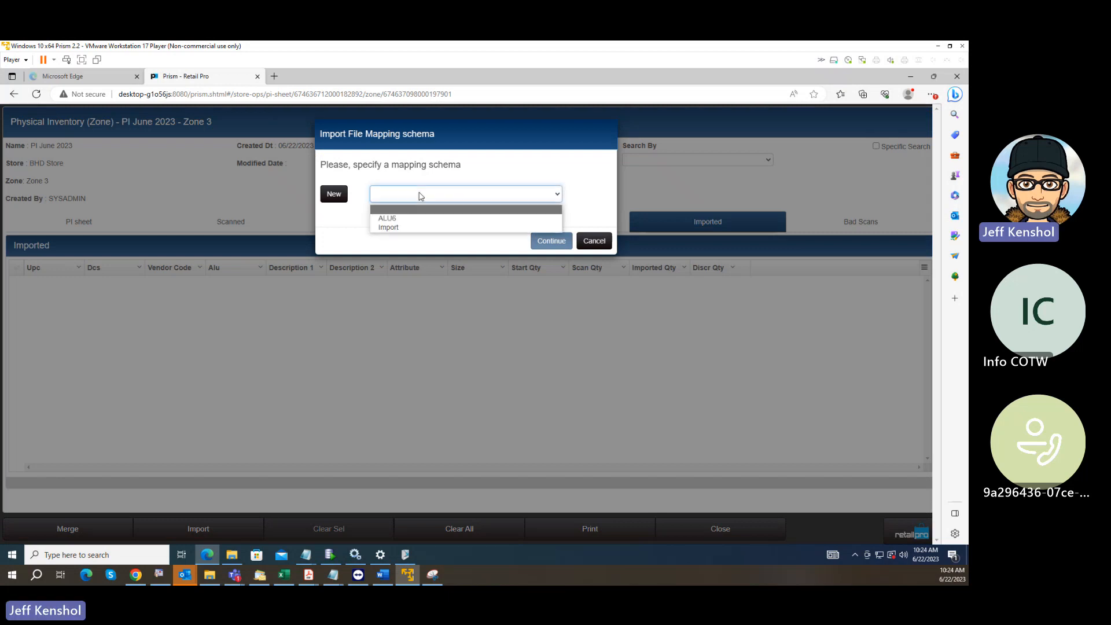
click(393, 227)
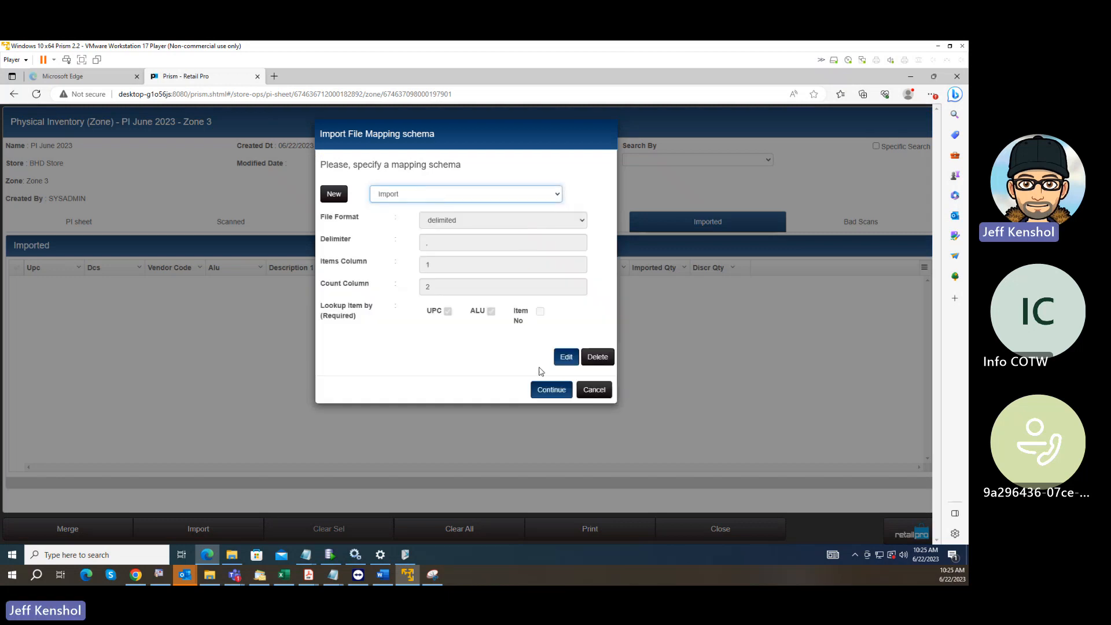
click(553, 389)
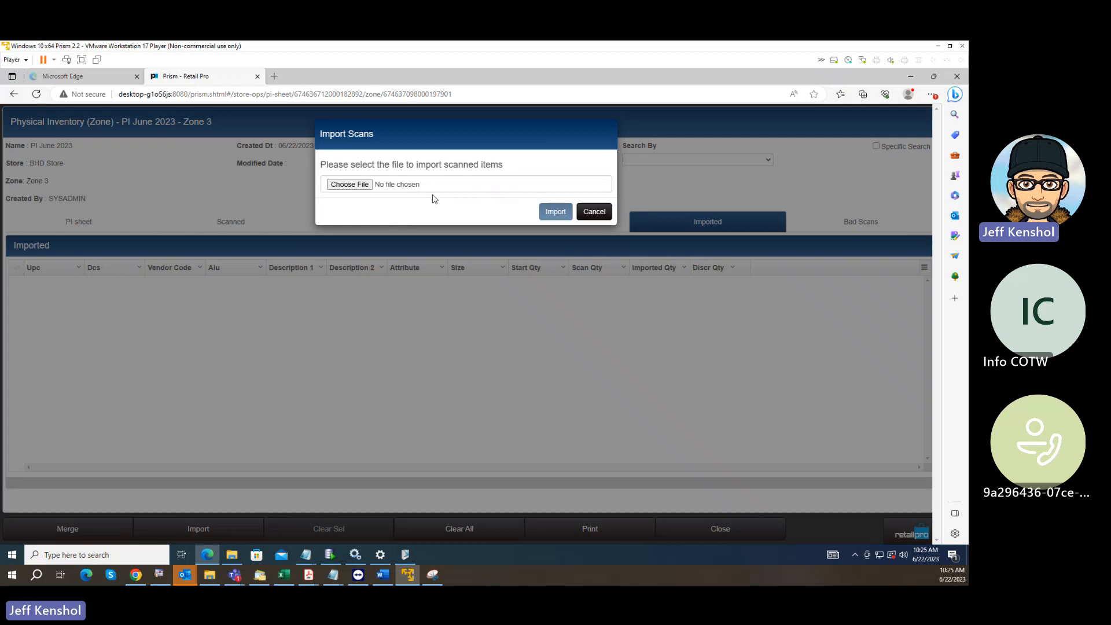
click(363, 187)
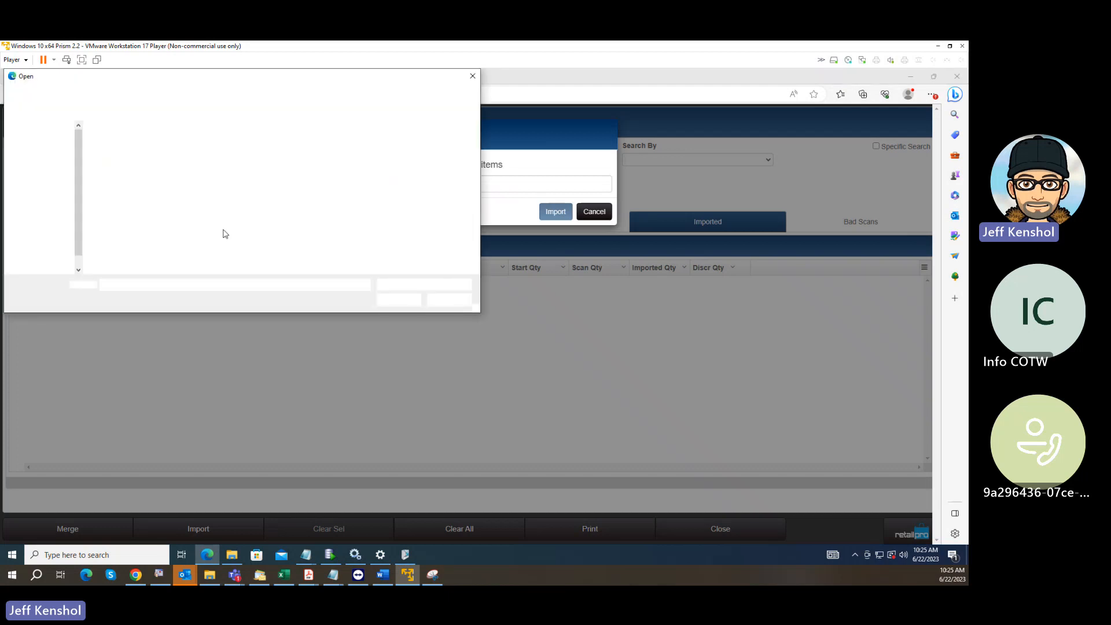
click(117, 164)
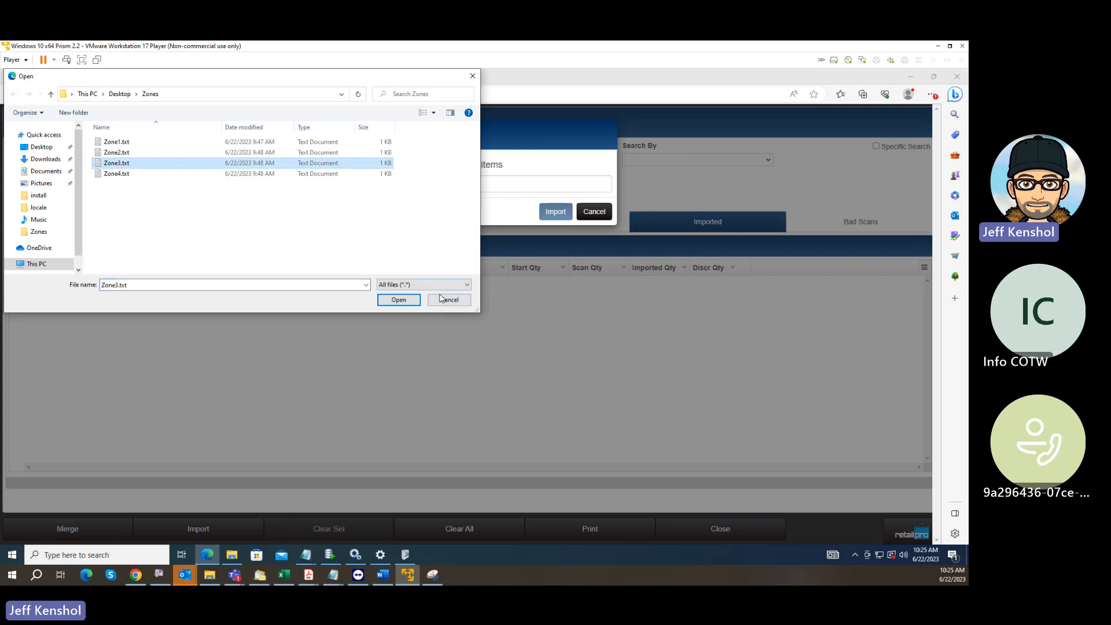
click(398, 299)
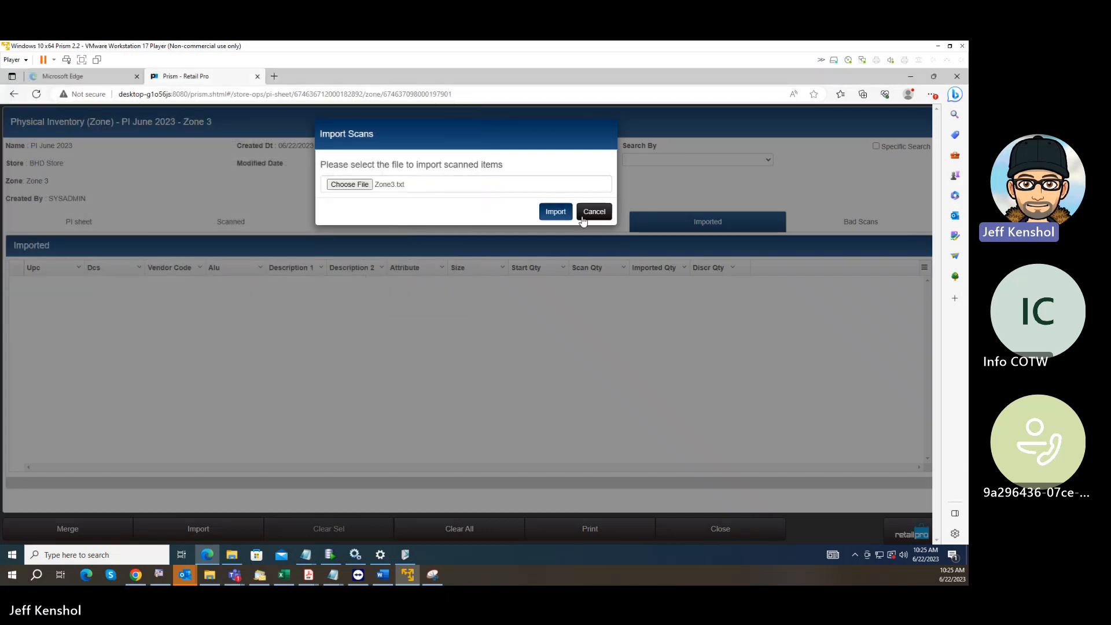
click(556, 211)
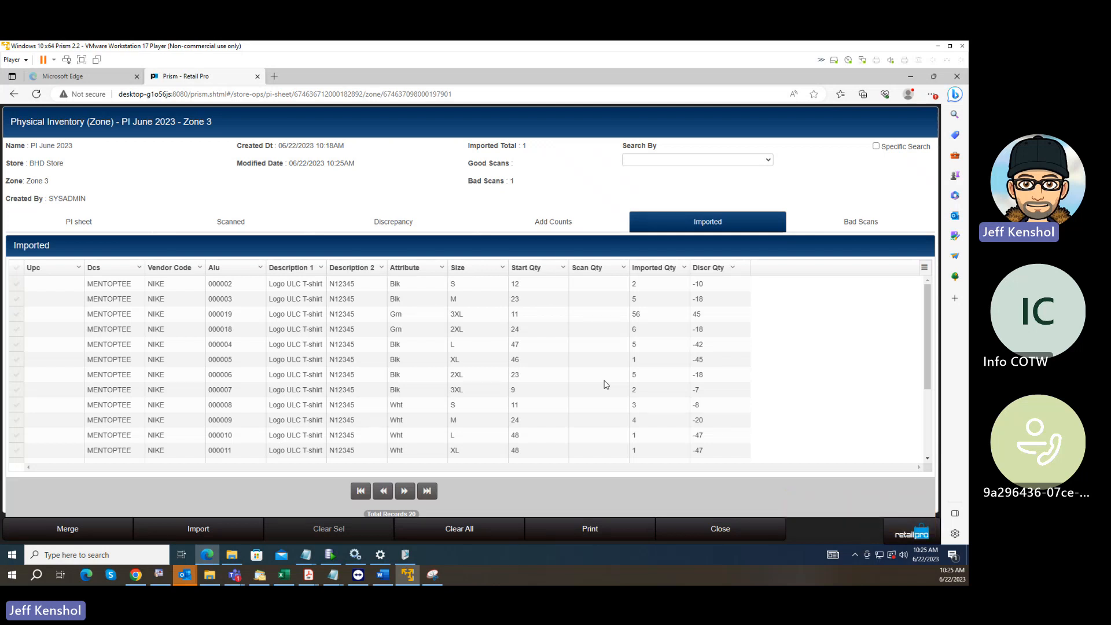
Resolve Zone 3's bad scan 989999 by looking up and assigning the Nike Logo ULC T-shirt in Blk, size 3XL.
click(855, 222)
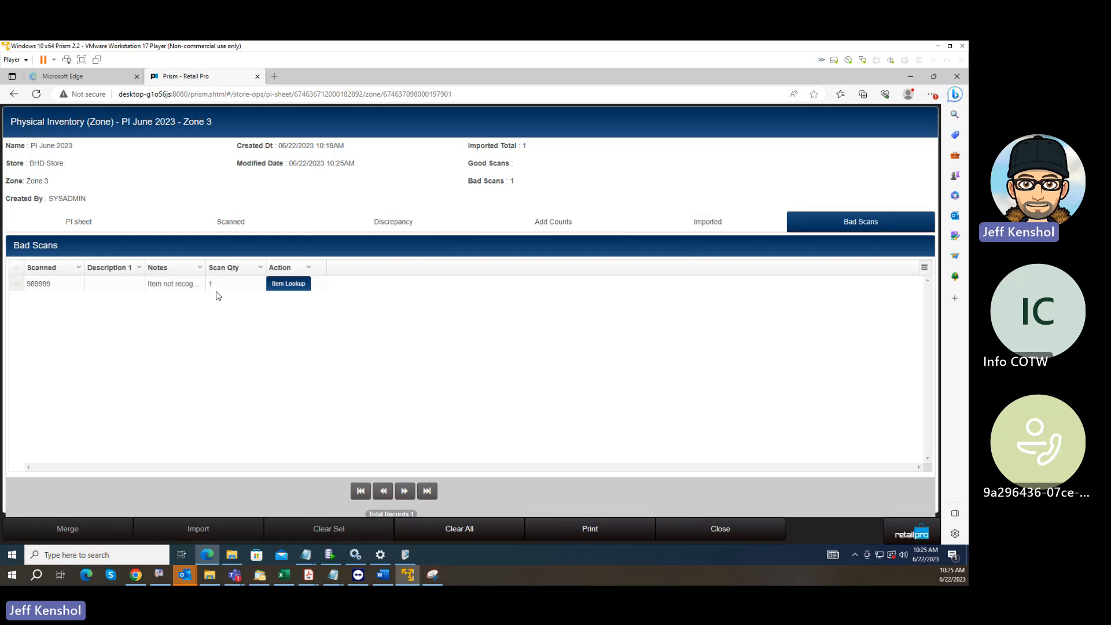
click(57, 287)
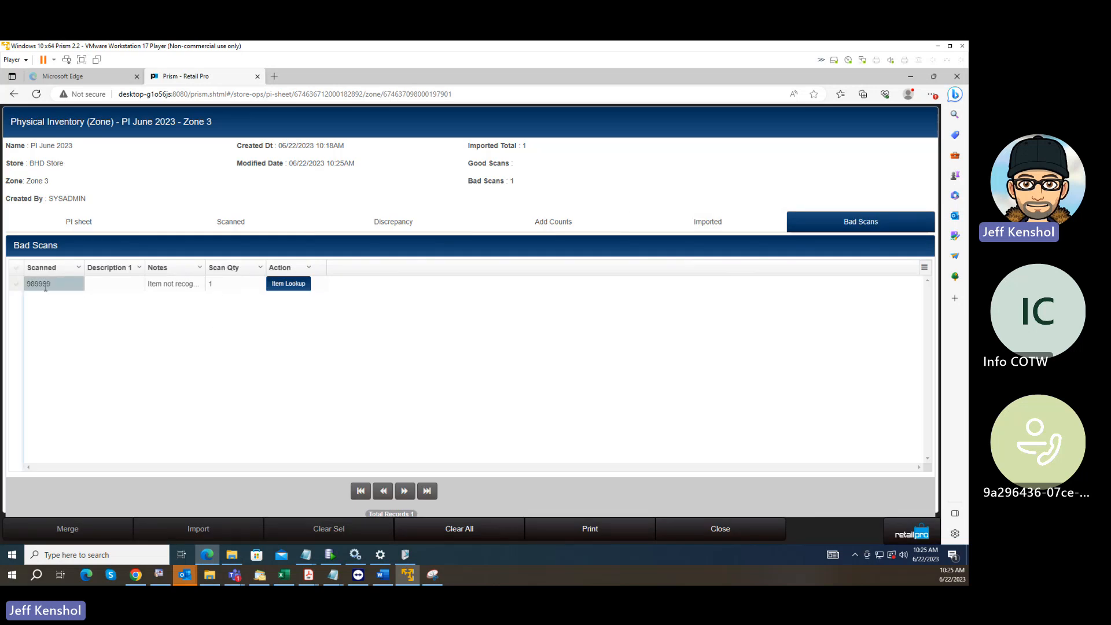
click(288, 290)
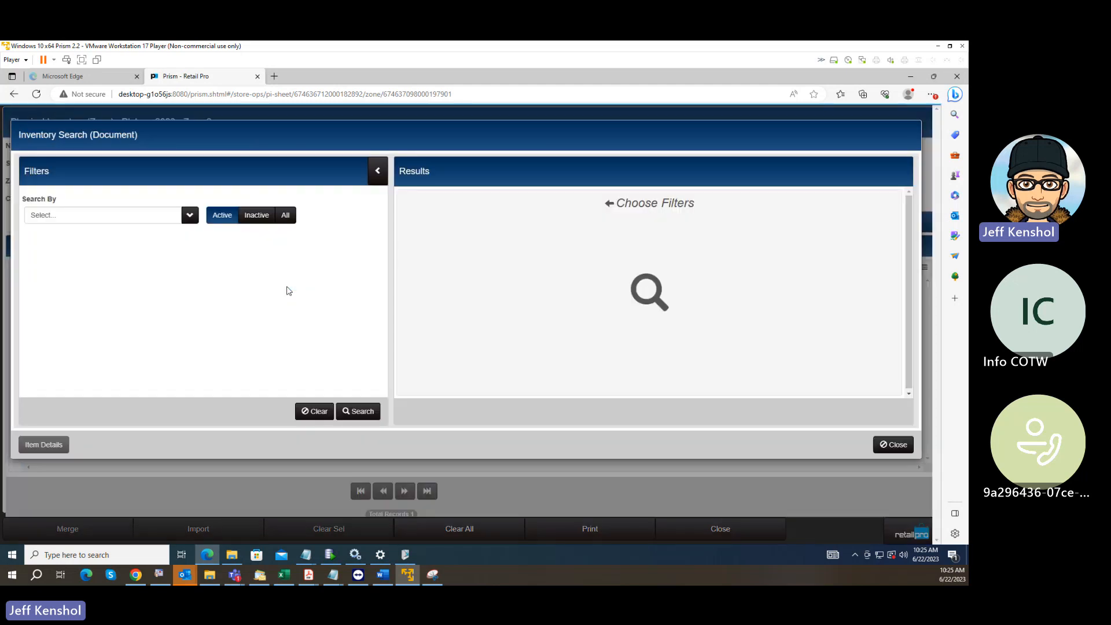
click(361, 413)
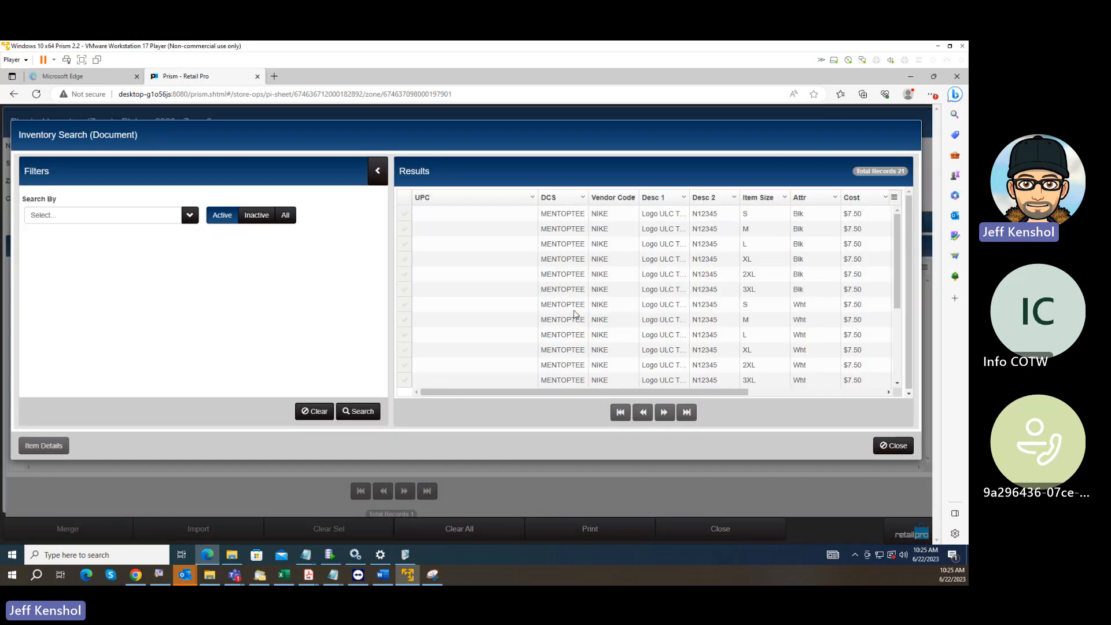
click(403, 291)
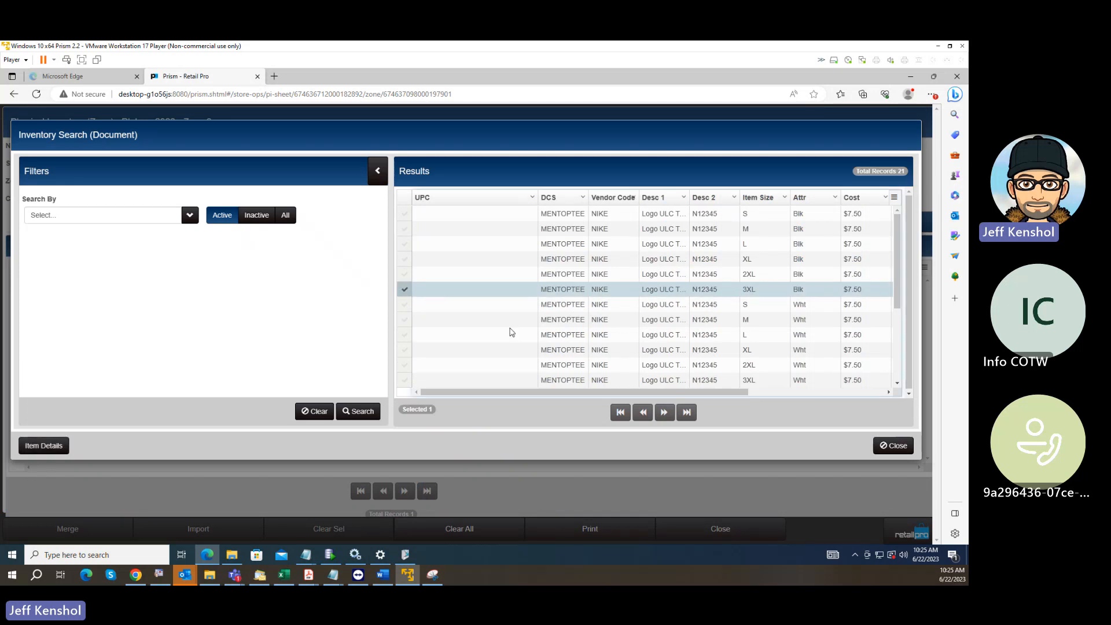
double_click(406, 294)
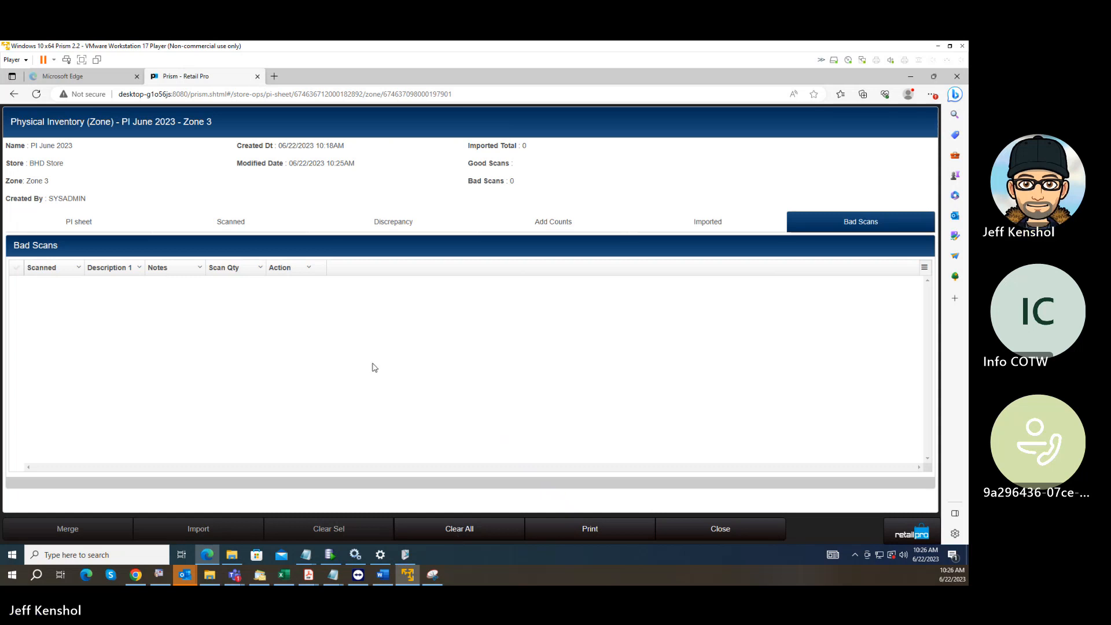
Merge all imported item counts of Zone 3.
click(681, 227)
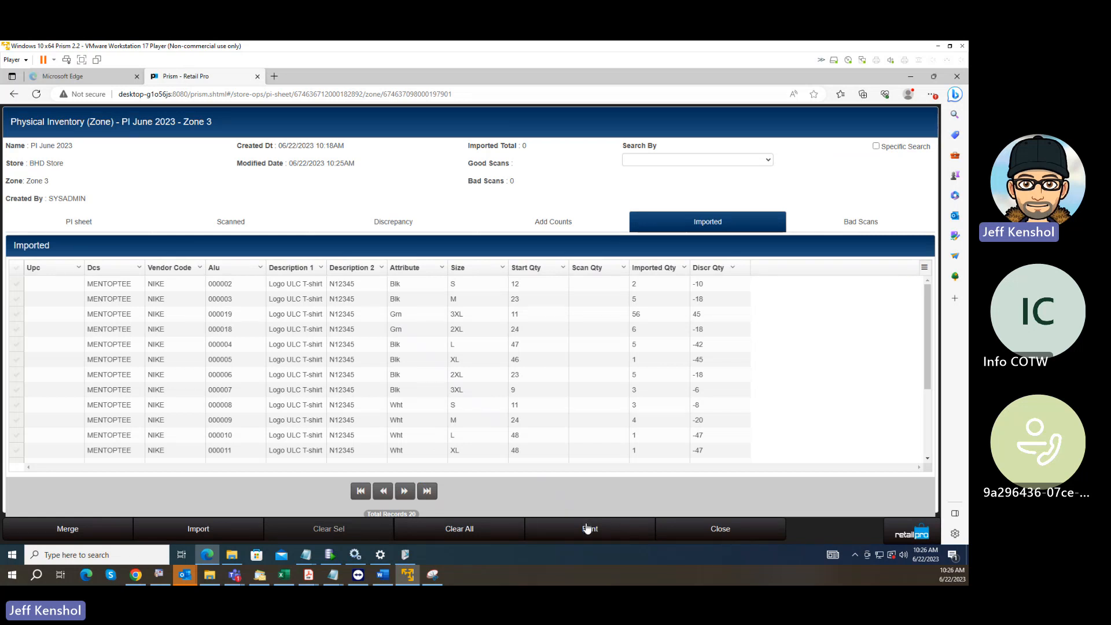
click(78, 530)
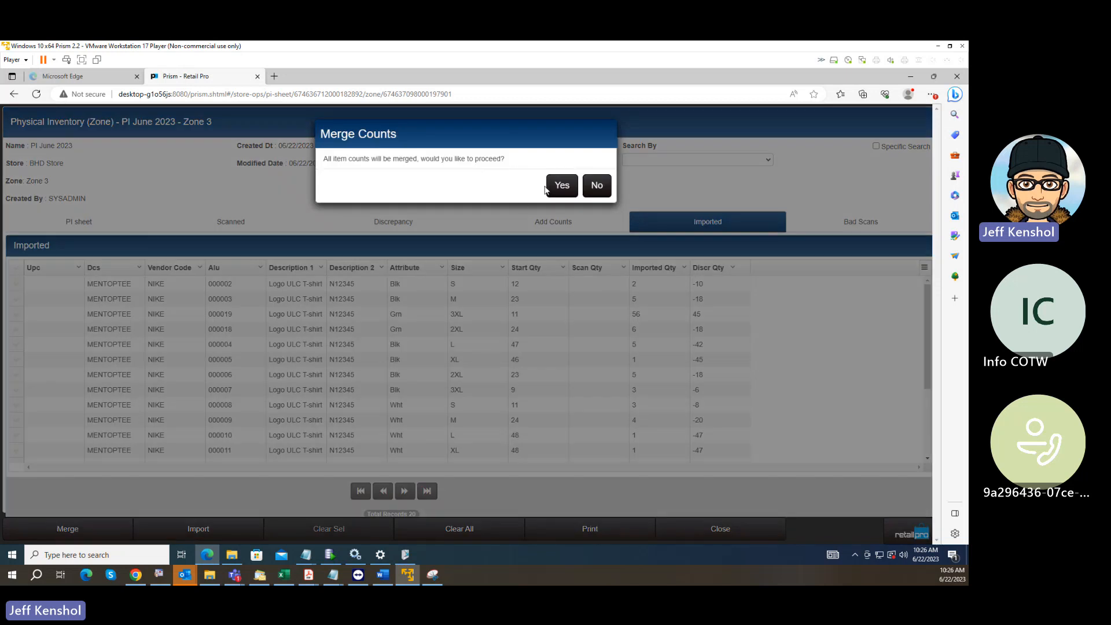
click(558, 188)
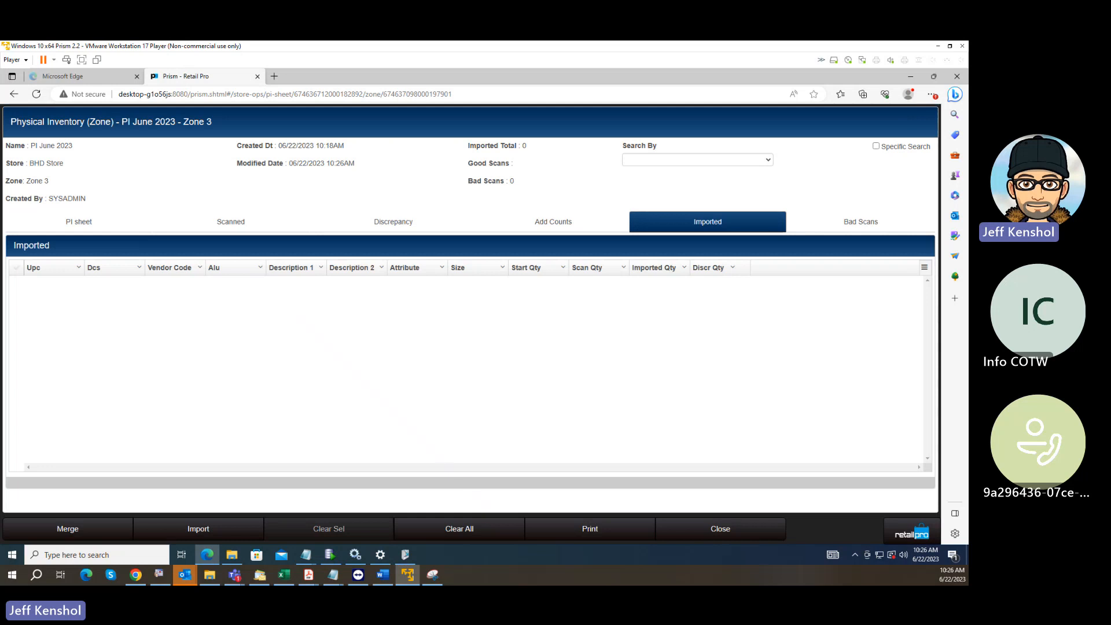
Switch to the PI steps notes in Notepad, review the Count instructions from zone creation to merging, and return to Prism.
click(334, 575)
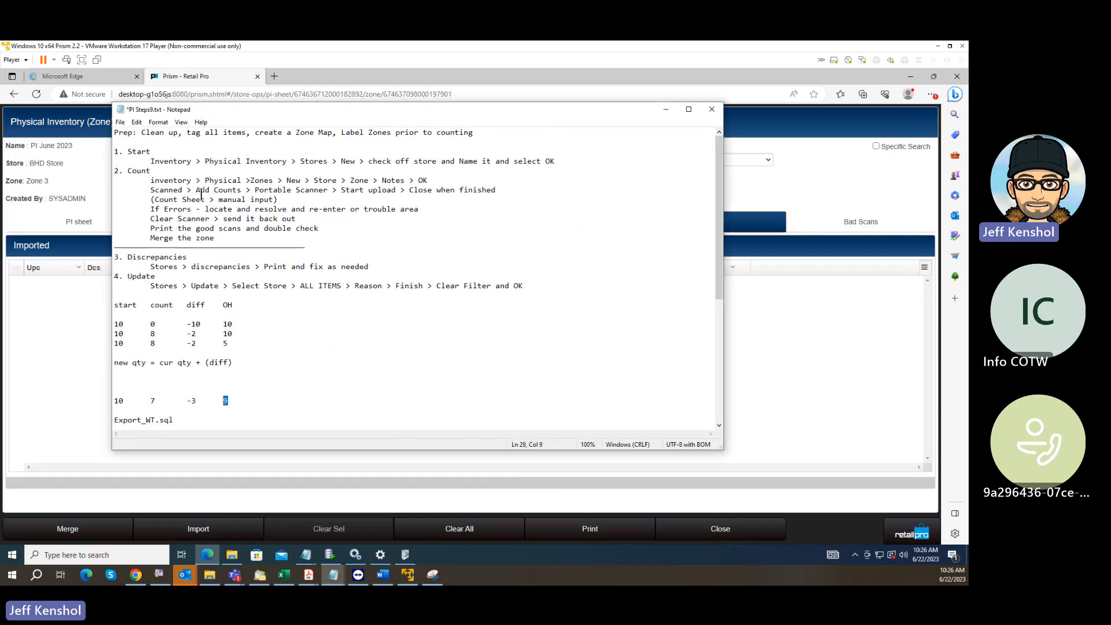
drag(155, 180, 286, 180)
click(335, 180)
drag(150, 190, 246, 195)
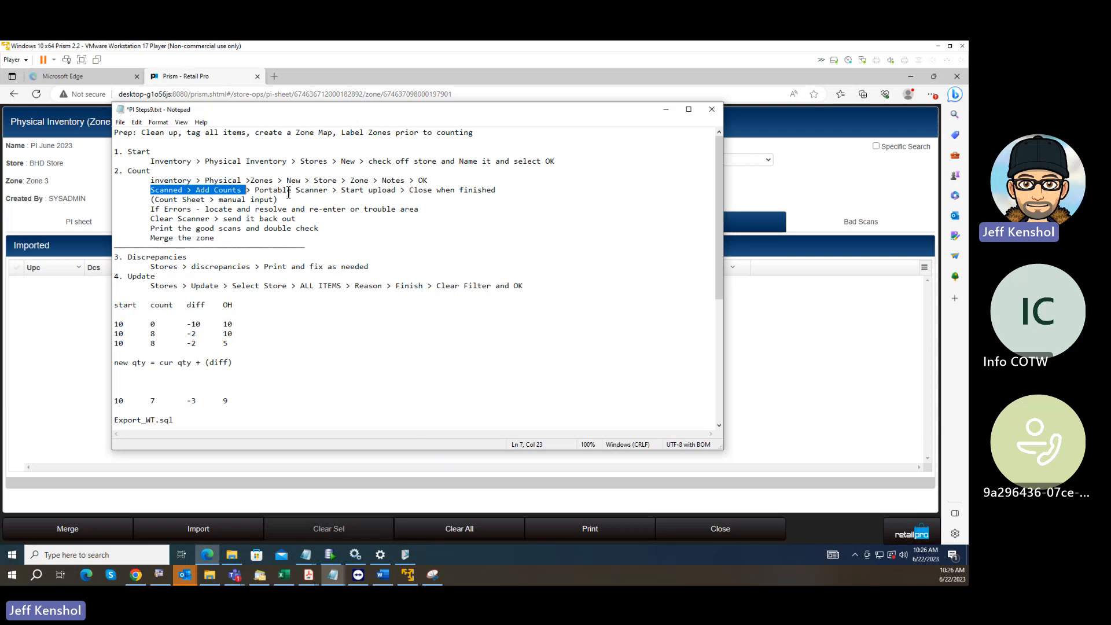
drag(152, 200, 288, 202)
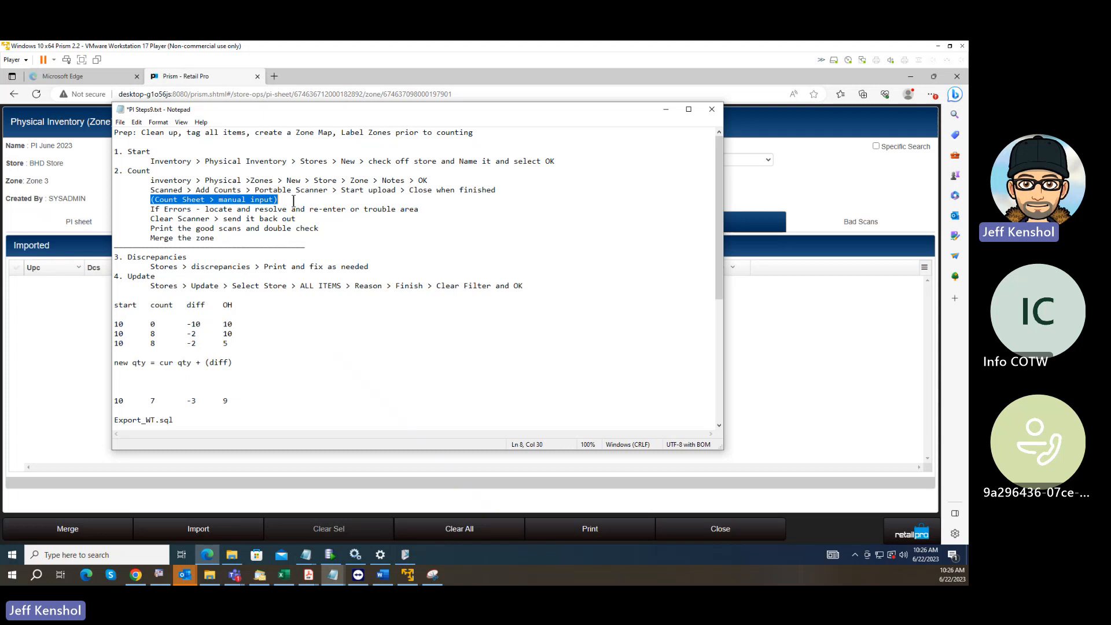
click(211, 210)
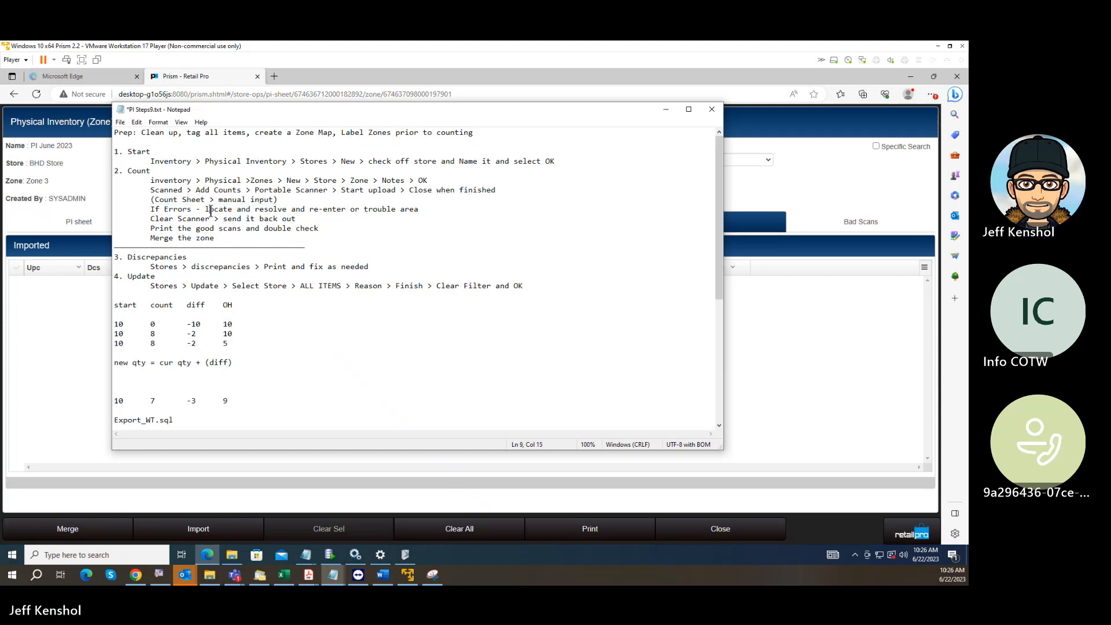
drag(155, 210, 286, 210)
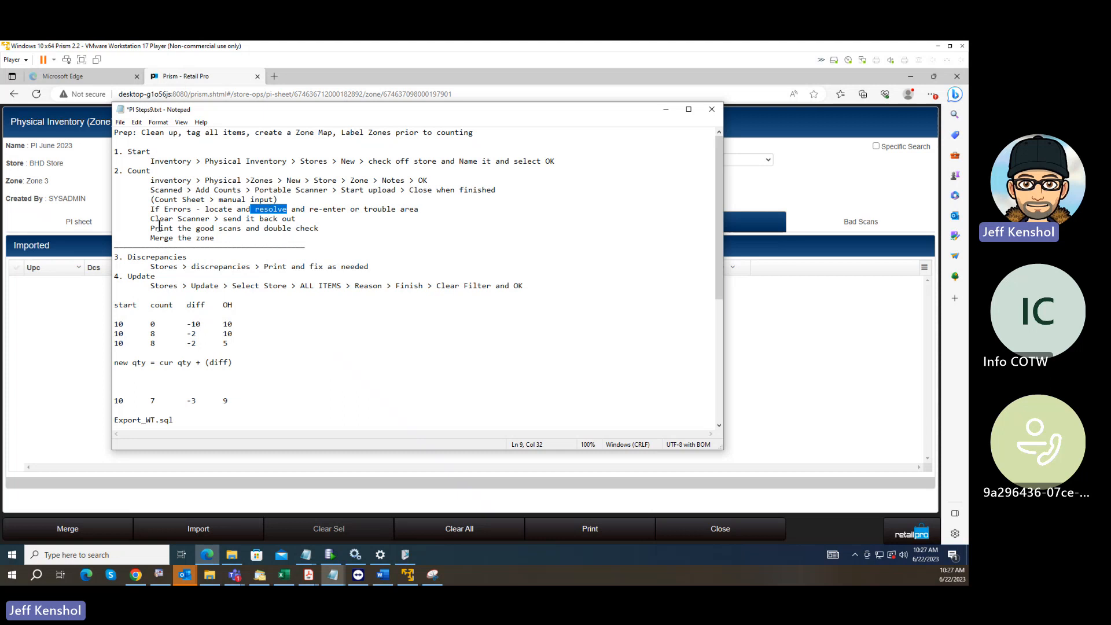
drag(151, 220, 224, 220)
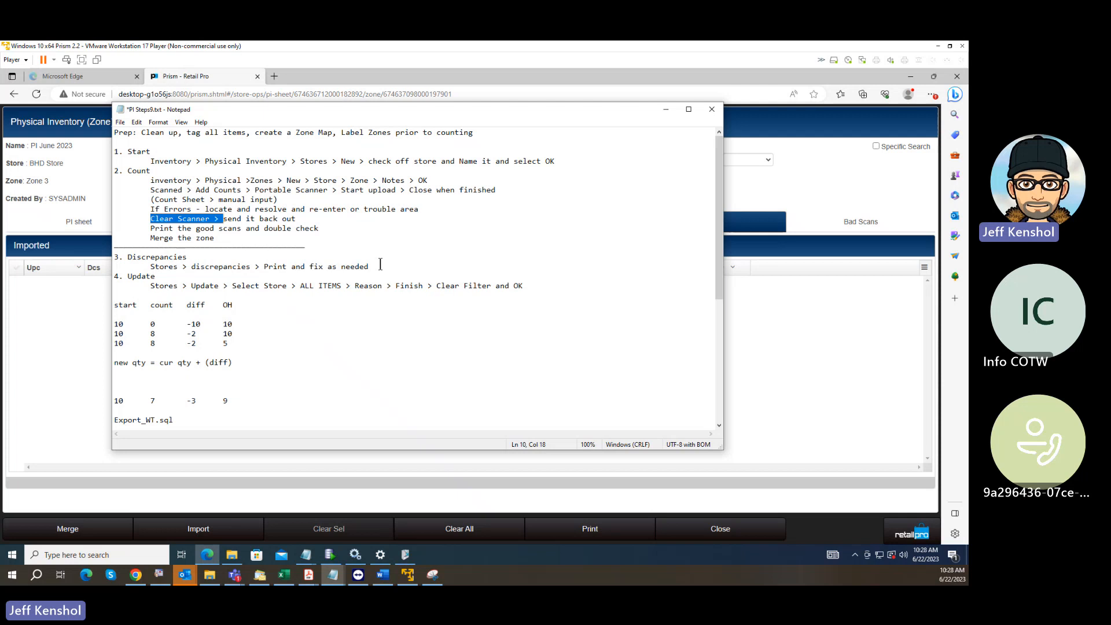
drag(199, 228, 151, 238)
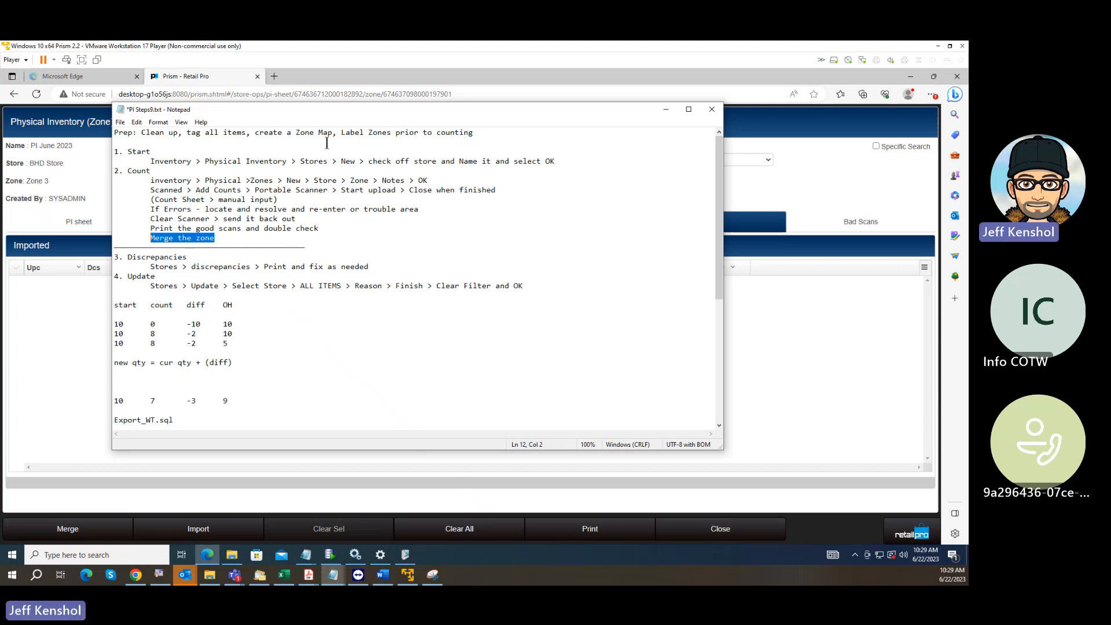
click(768, 334)
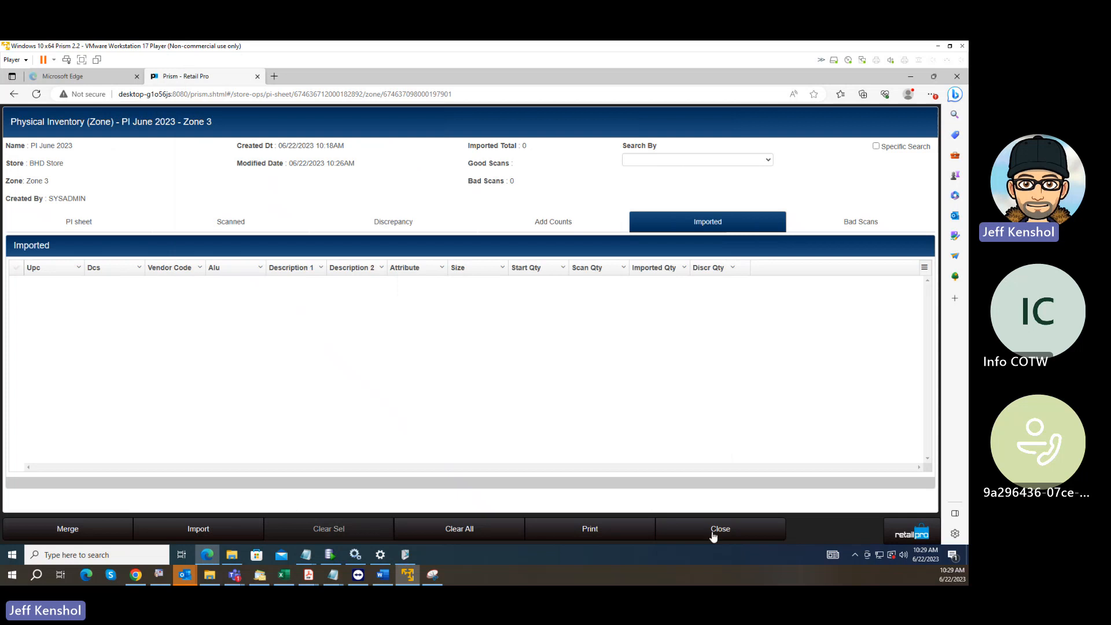
Leave Zone 3, reopen the zone list from the store's PI sheet and select Zone 2.
click(714, 533)
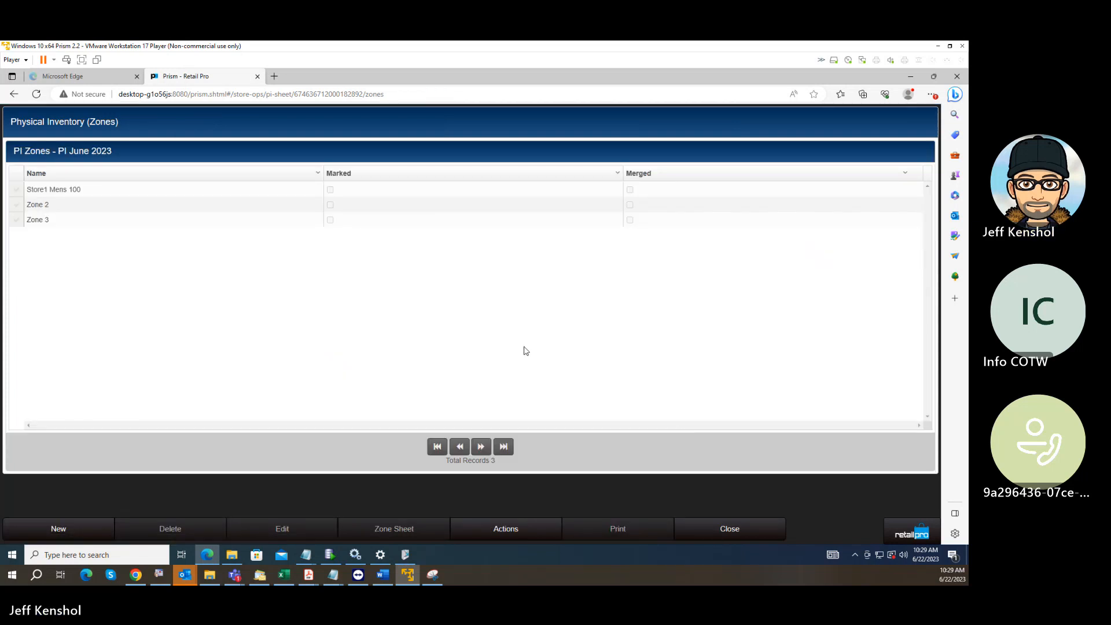
click(22, 208)
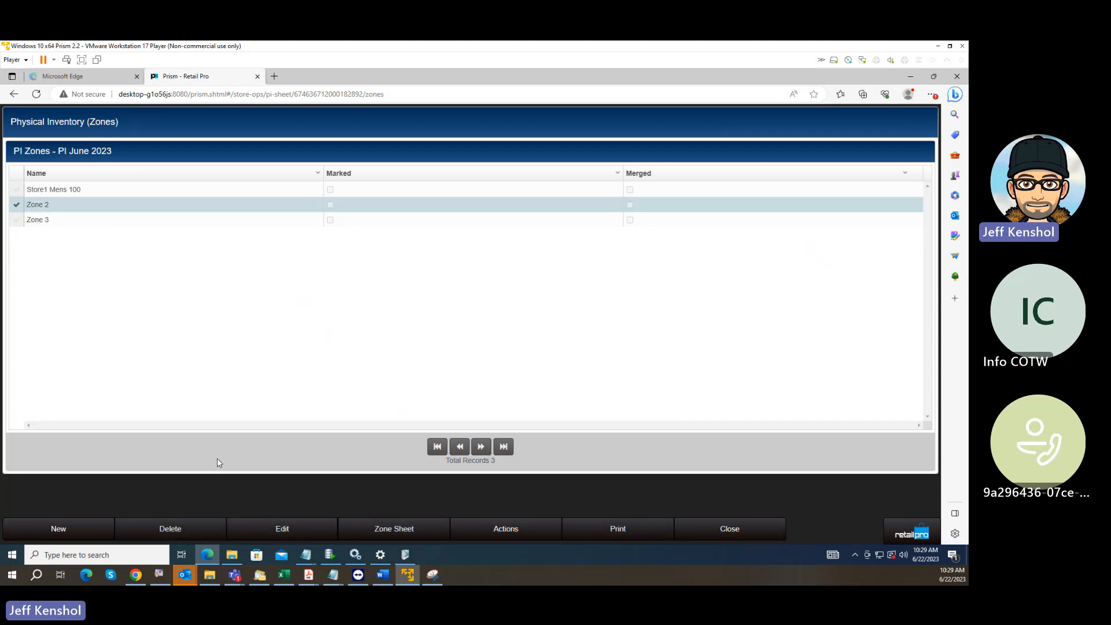
click(724, 530)
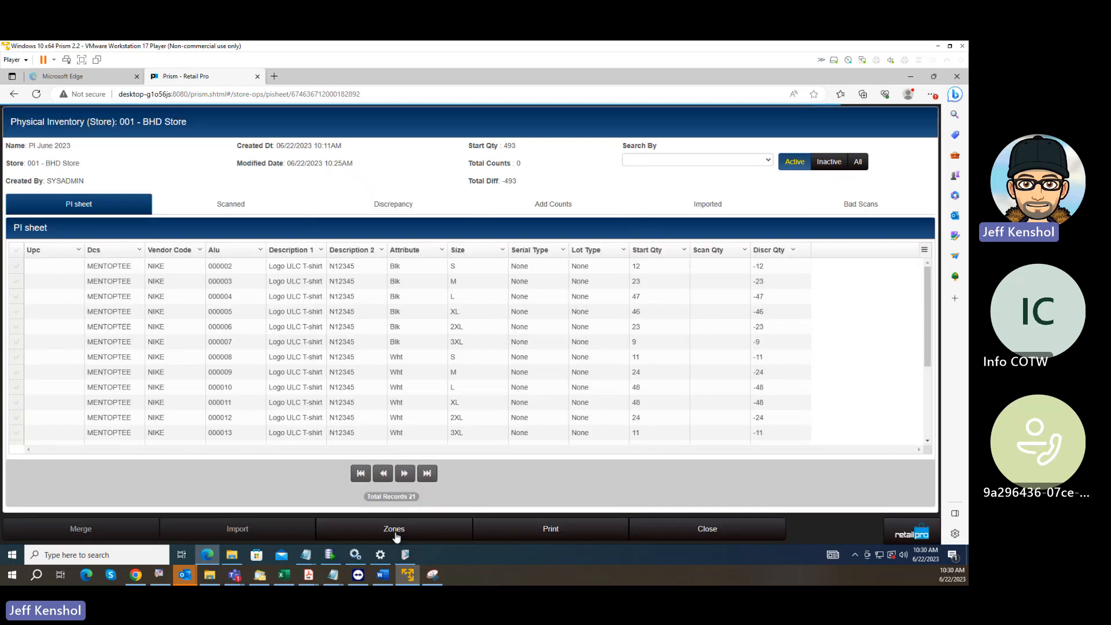
click(404, 530)
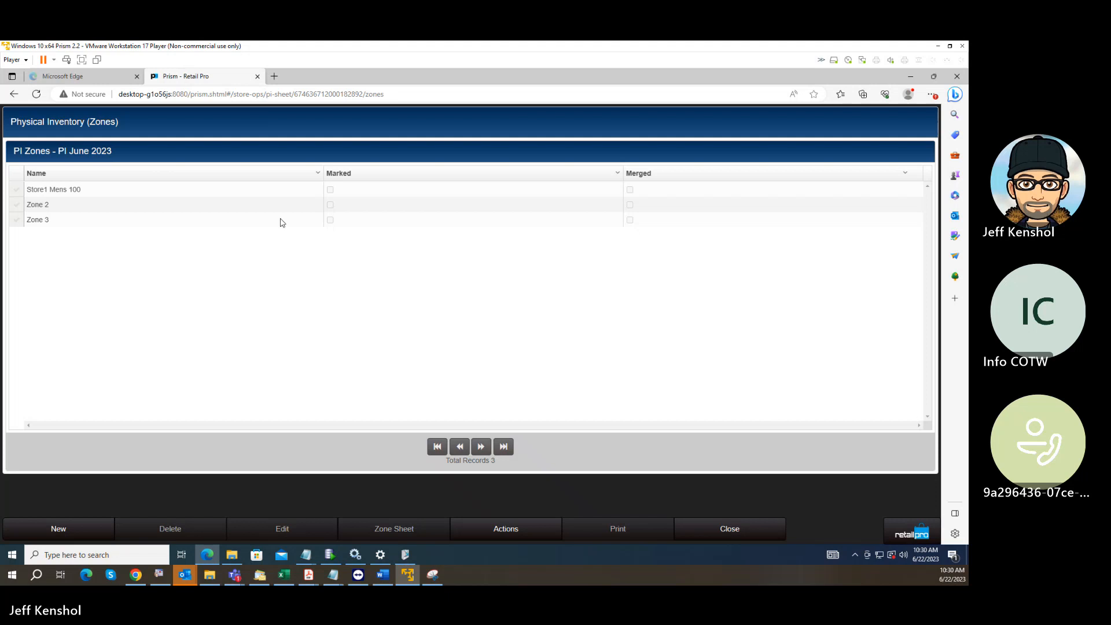
click(14, 191)
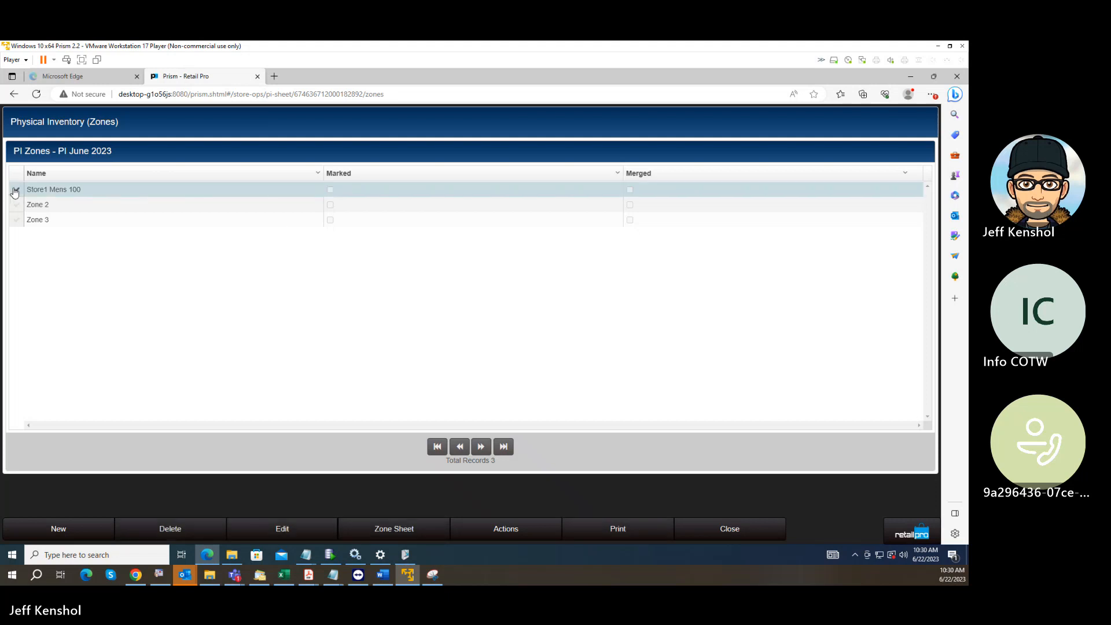
click(17, 205)
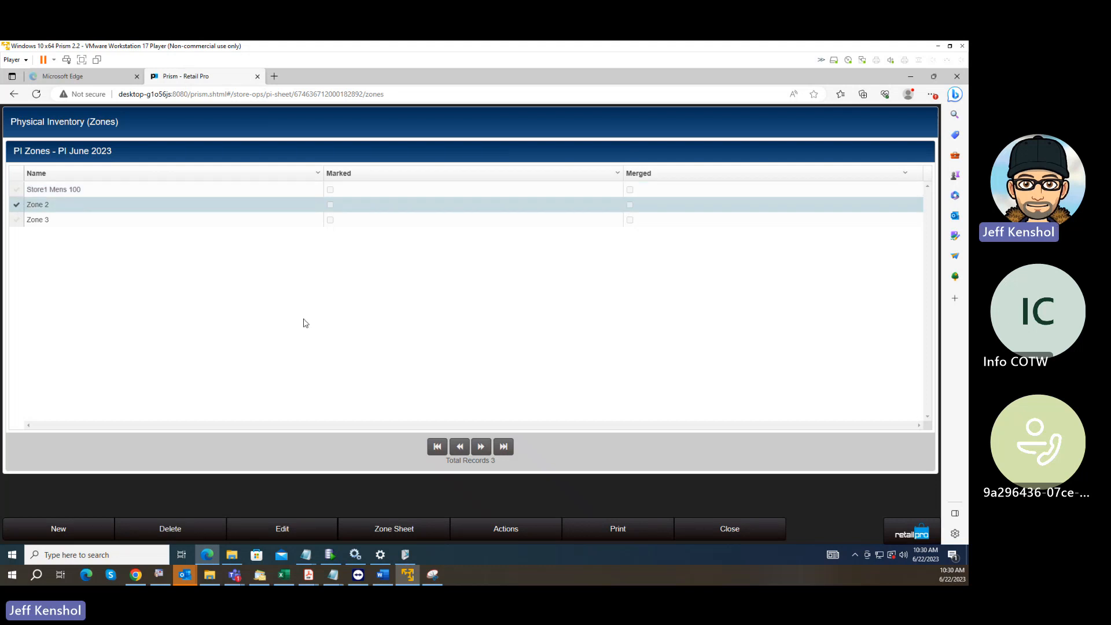
Open Zone 2's sheet and import its scanned counts from Zone2.txt using the Import mapping schema.
click(415, 531)
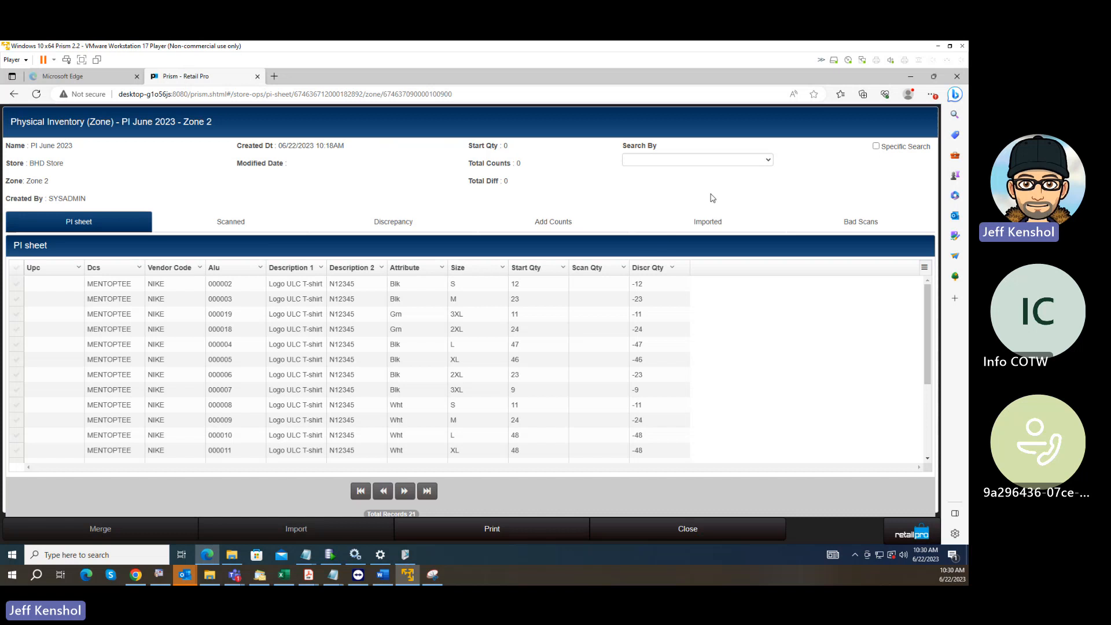
click(711, 231)
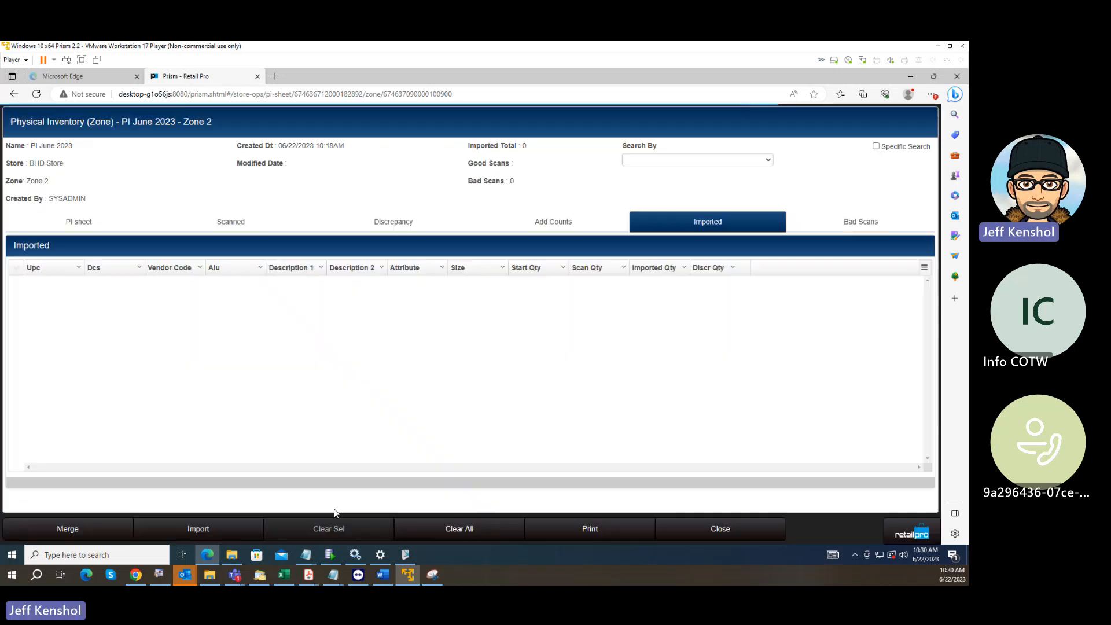
click(210, 529)
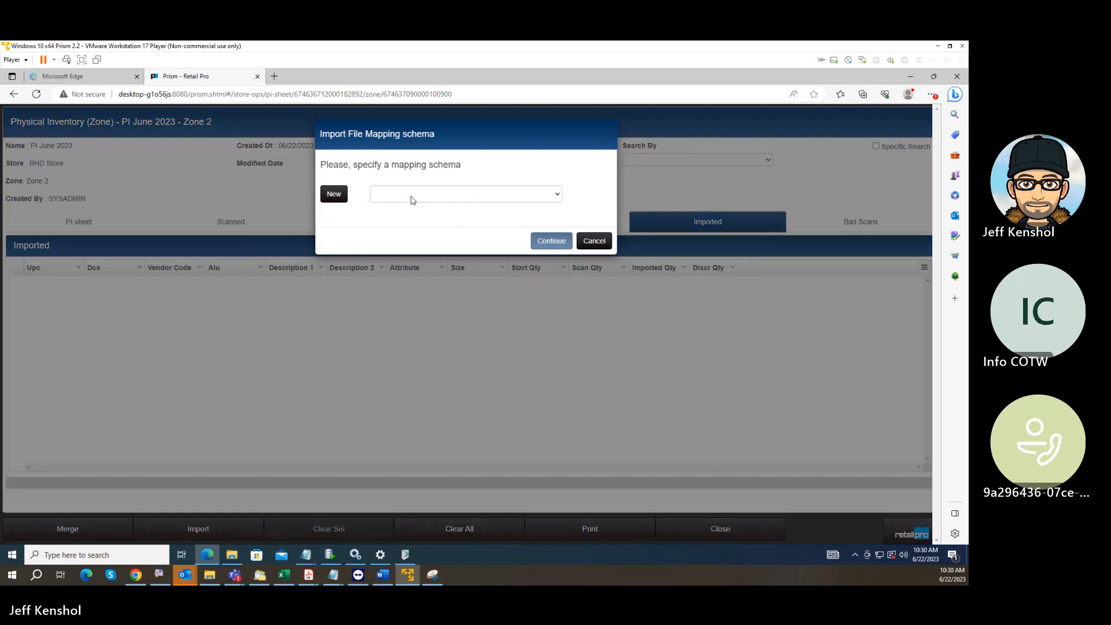
click(413, 200)
click(397, 226)
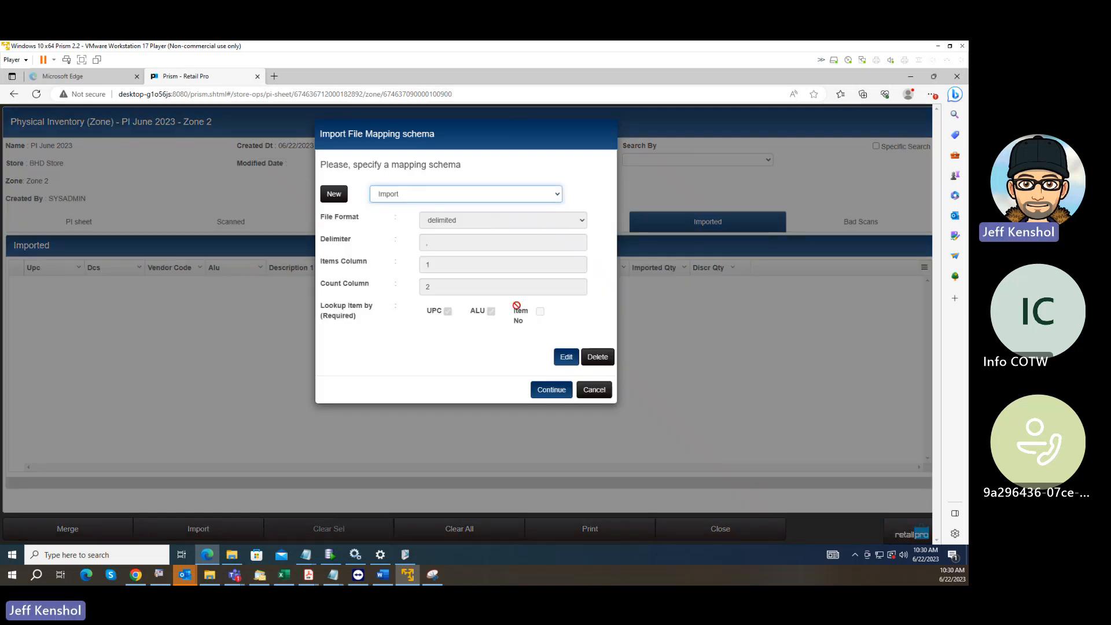
click(551, 390)
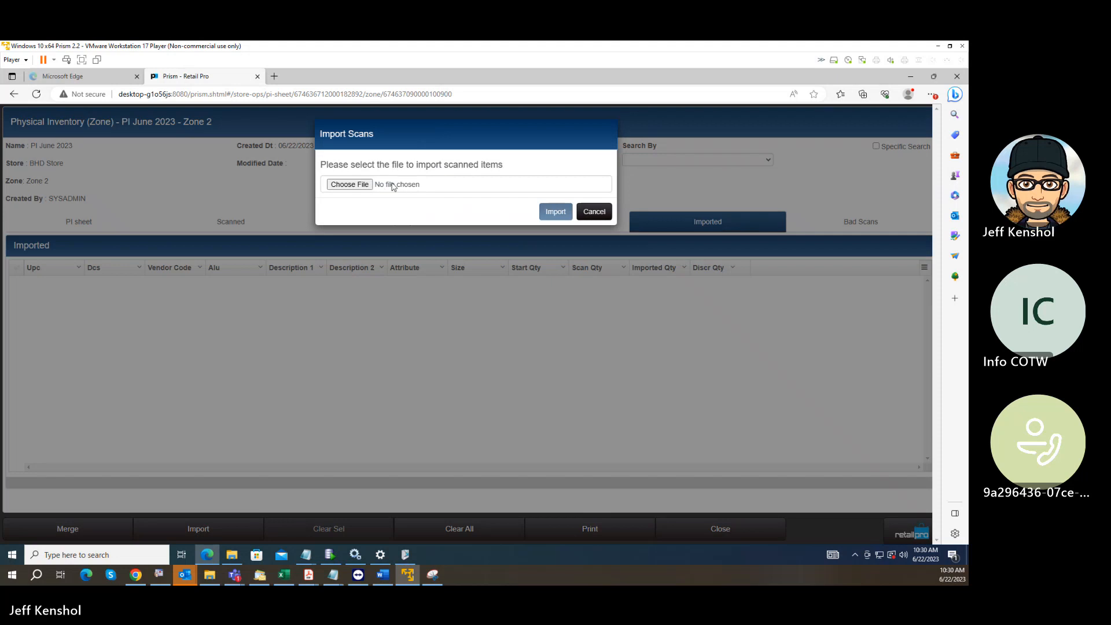
click(392, 186)
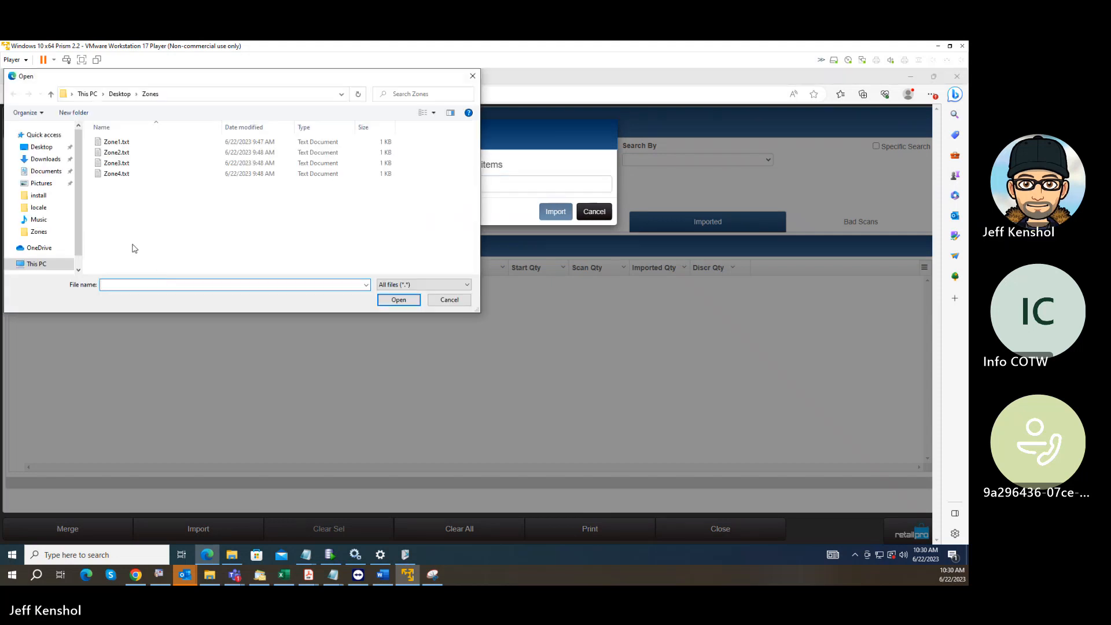
click(115, 153)
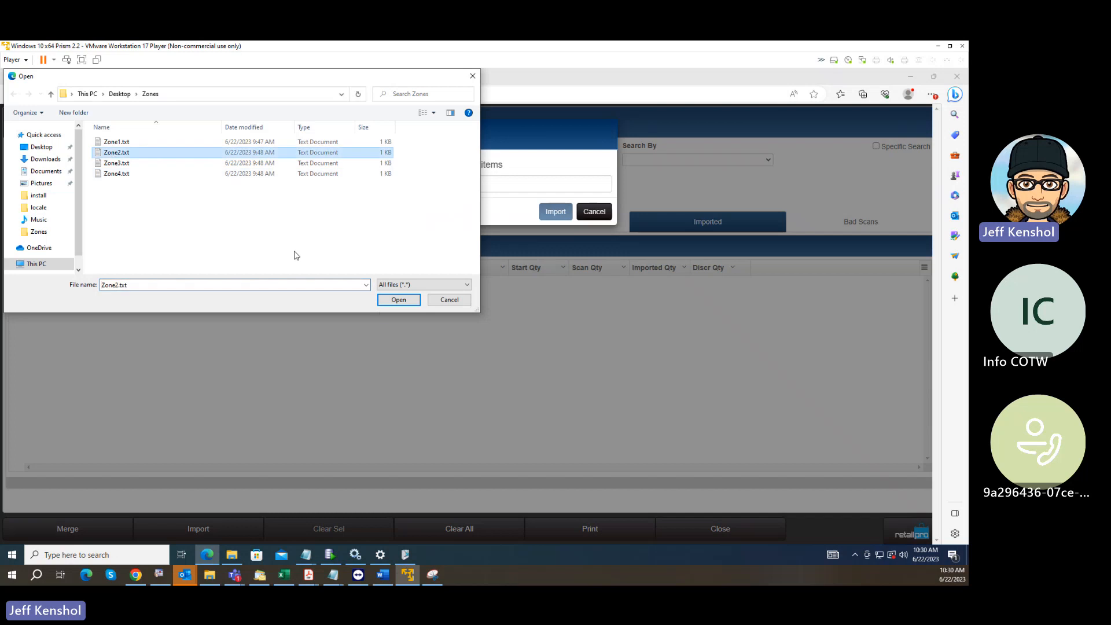
click(400, 299)
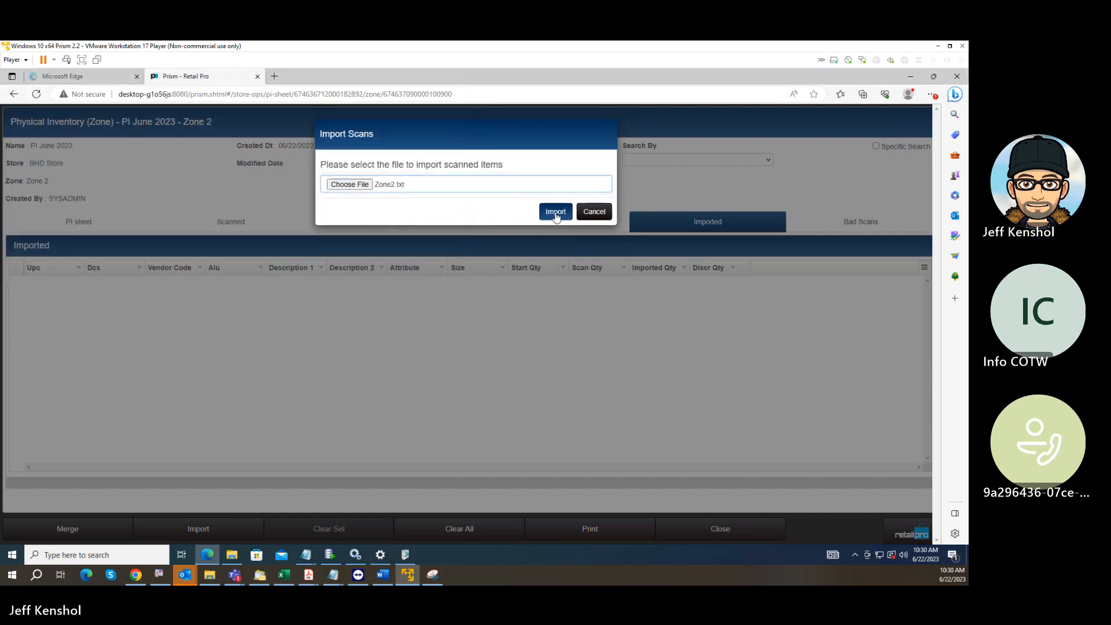
click(556, 212)
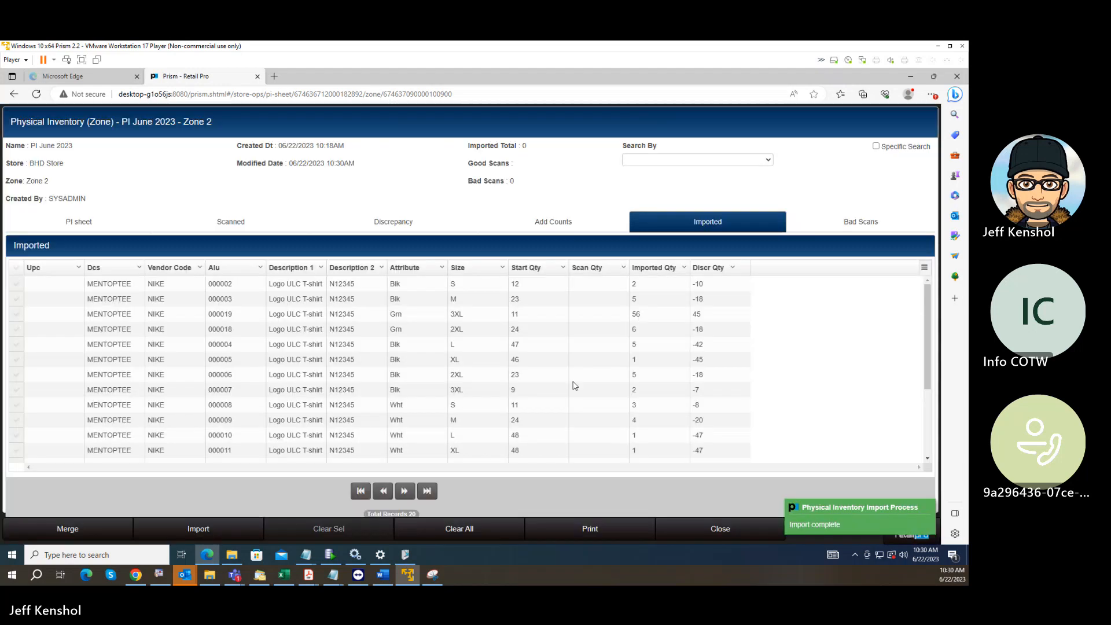
Merge all imported item counts of Zone 2 and return to the PI June 2023 zone list.
click(67, 529)
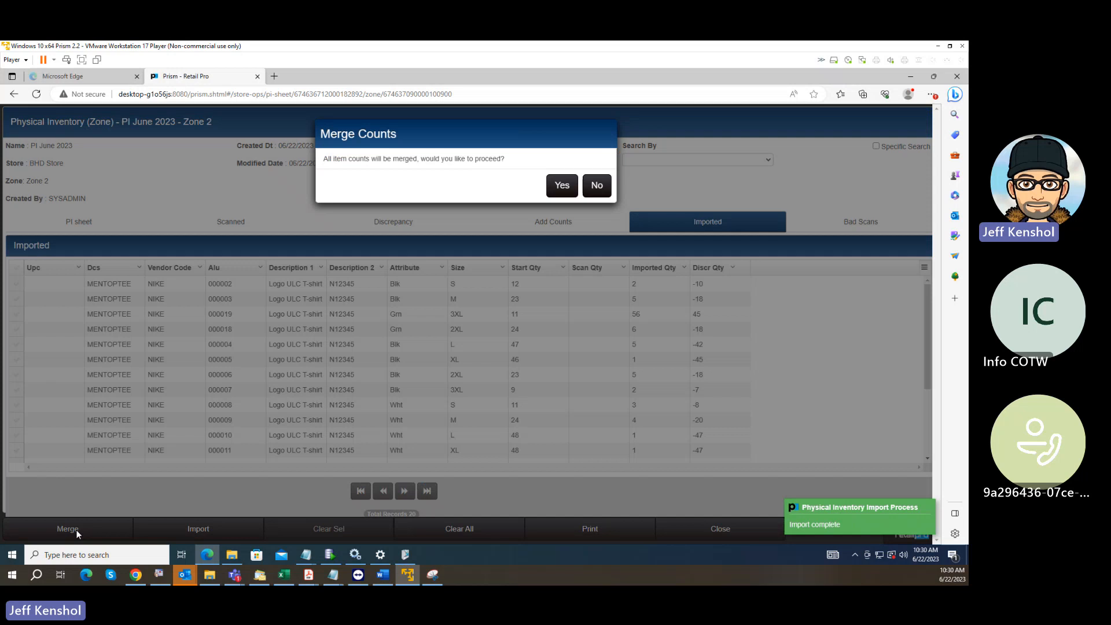
click(562, 186)
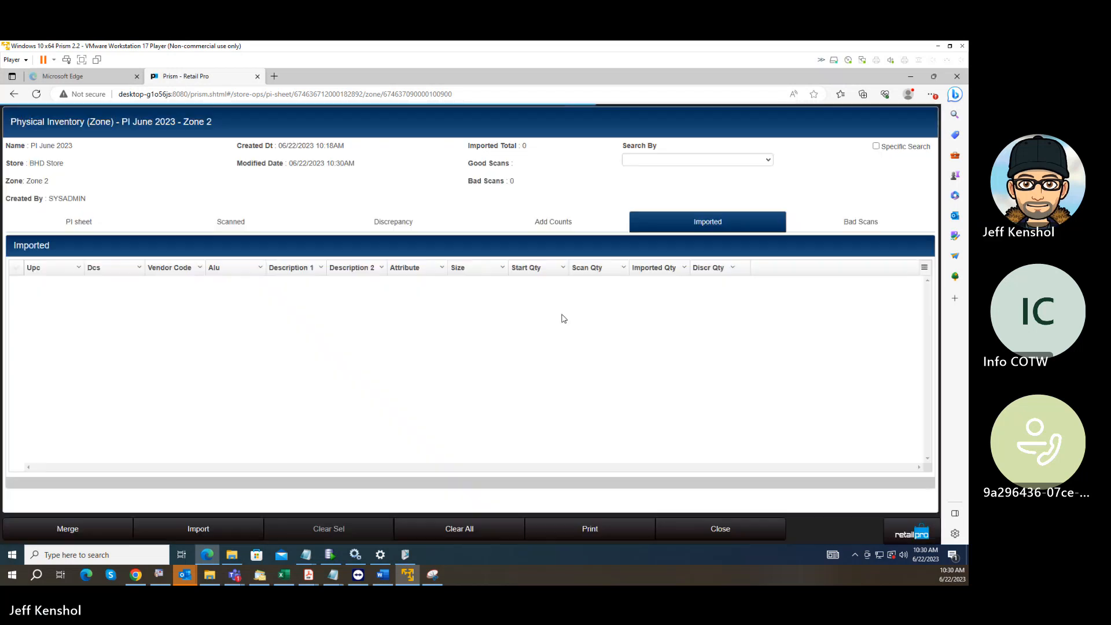
click(913, 532)
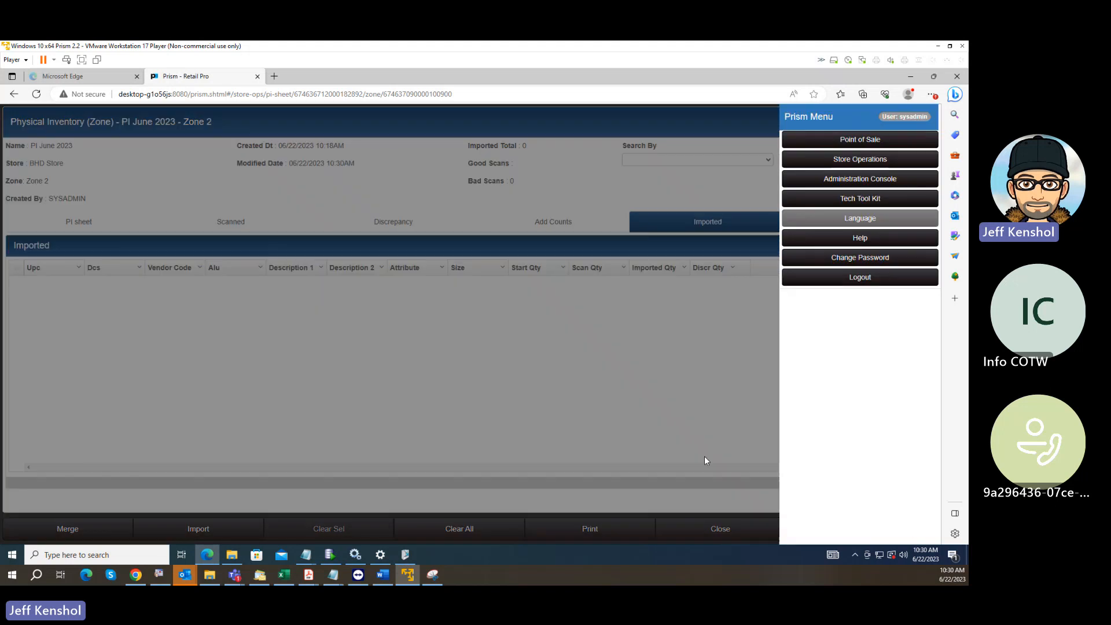
click(705, 461)
click(720, 528)
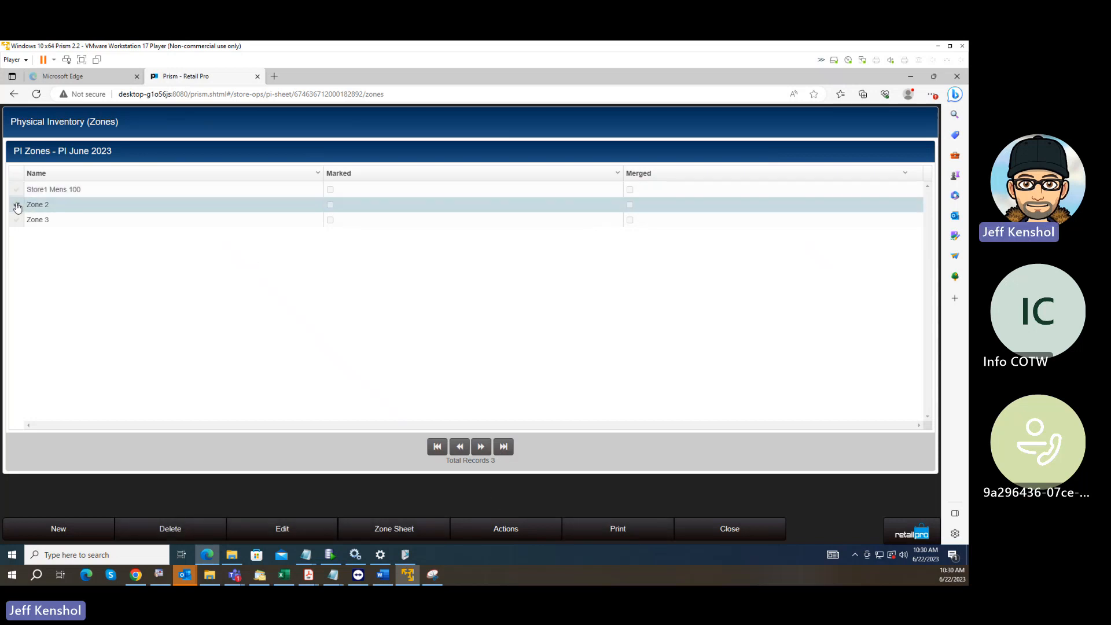
Merge Zone 3 individually into the store's physical inventory from the zone list.
click(18, 220)
click(506, 529)
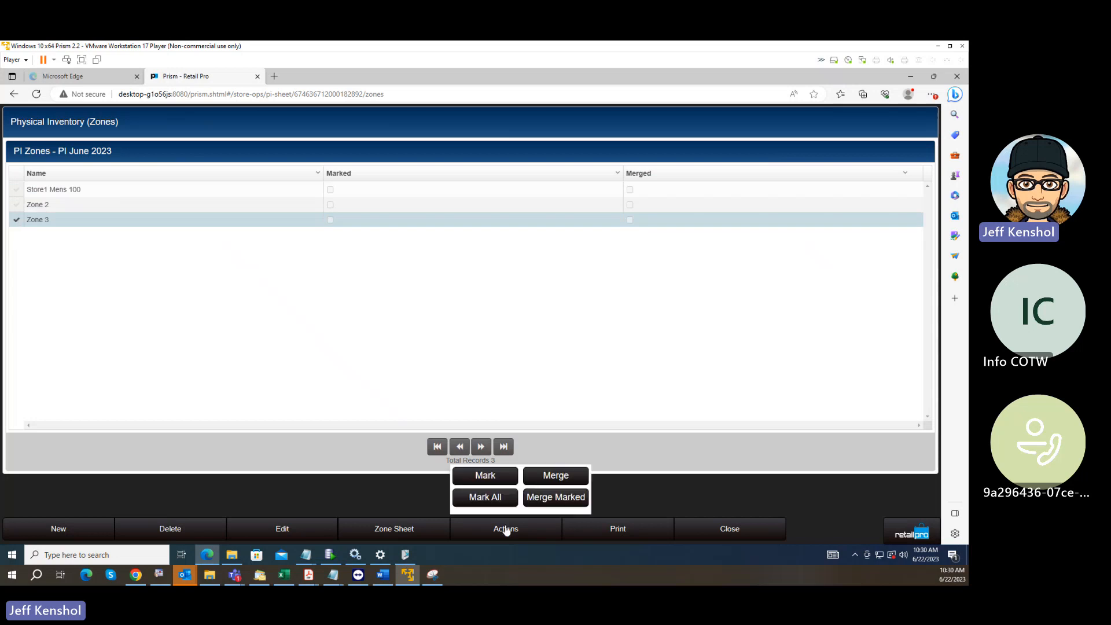
click(554, 476)
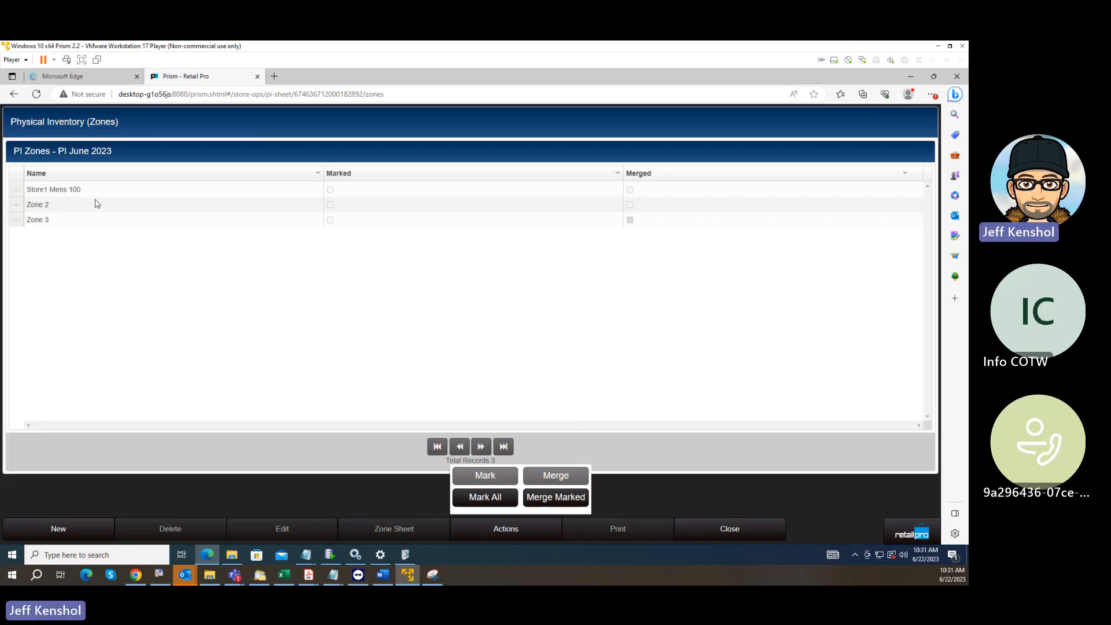
Mark all remaining unmerged zones and merge the marked zones into the store's PI sheet.
click(22, 209)
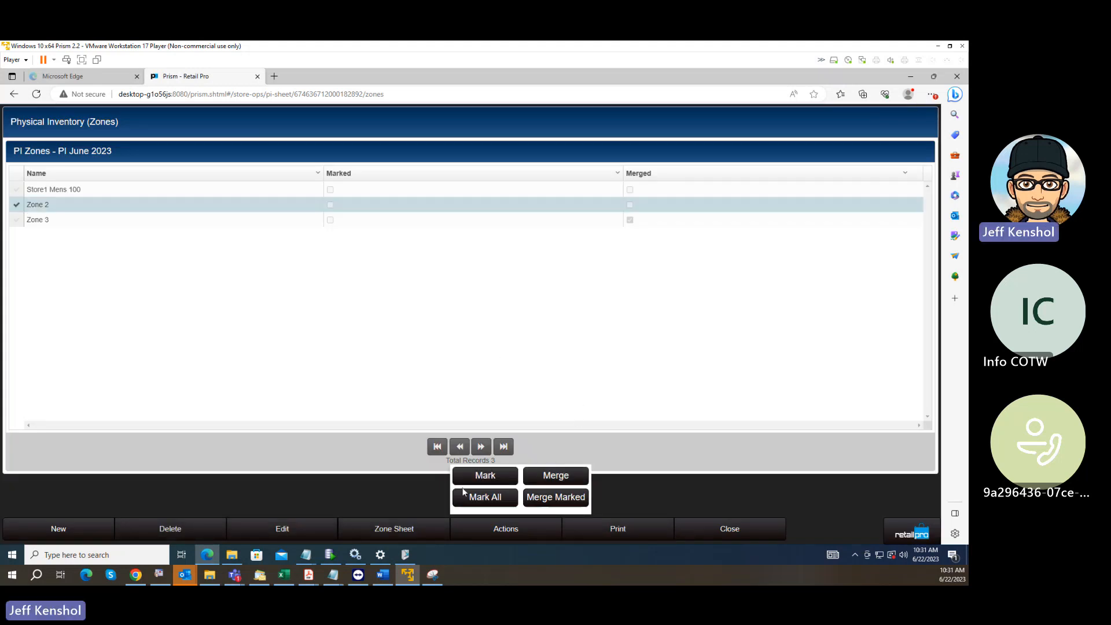
click(491, 498)
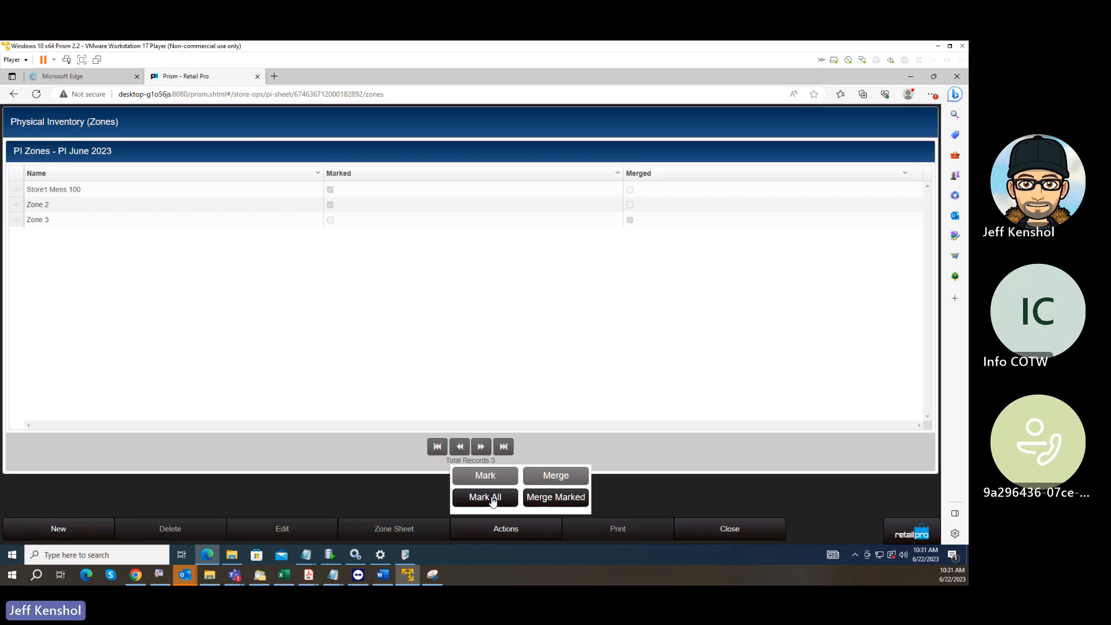
click(548, 499)
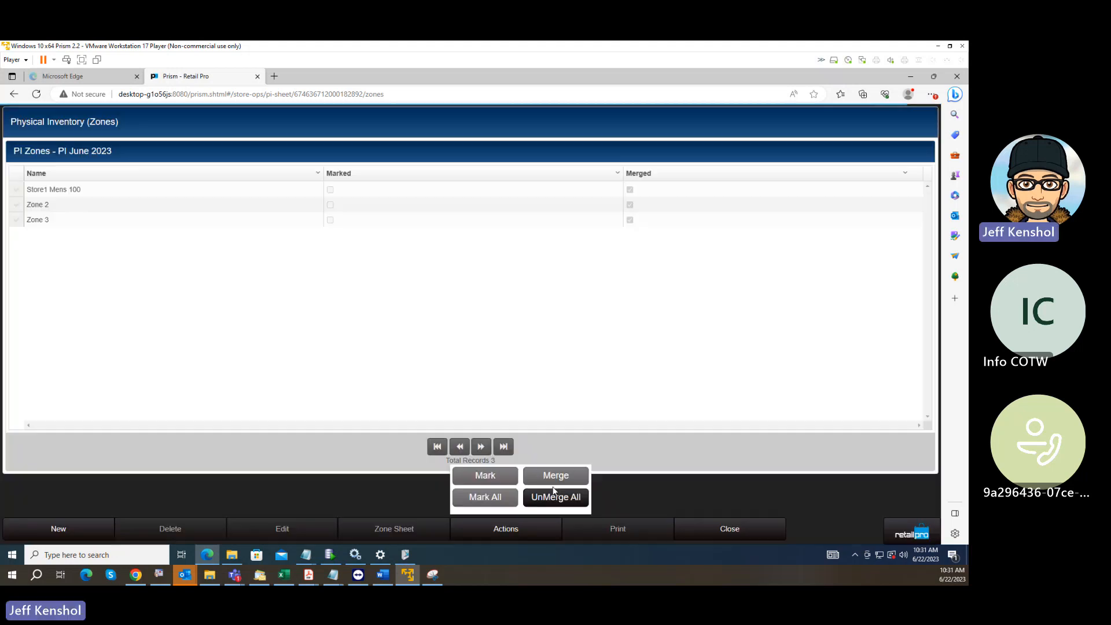
click(628, 497)
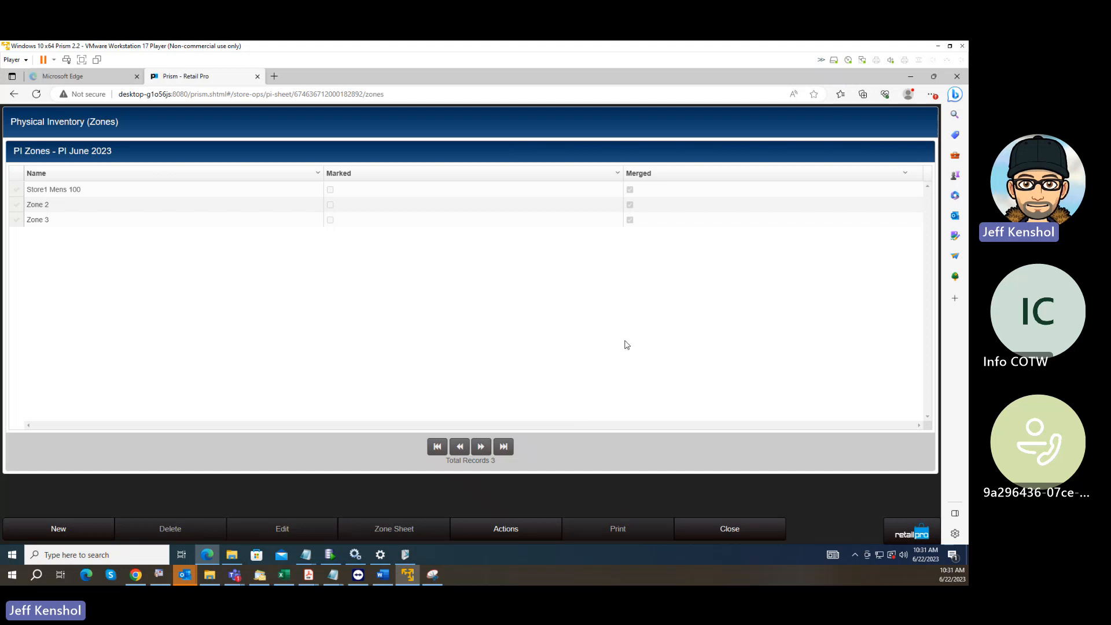
Return to the store's PI sheet and review the start, scan and discrepancy quantities in its Discrepancy list.
click(723, 529)
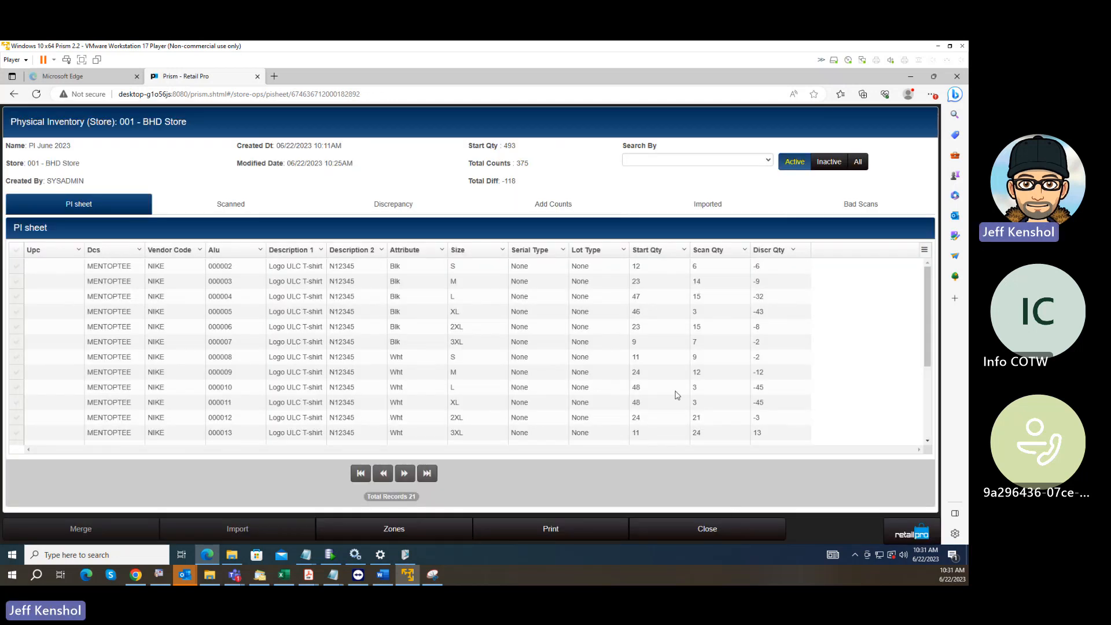
click(389, 206)
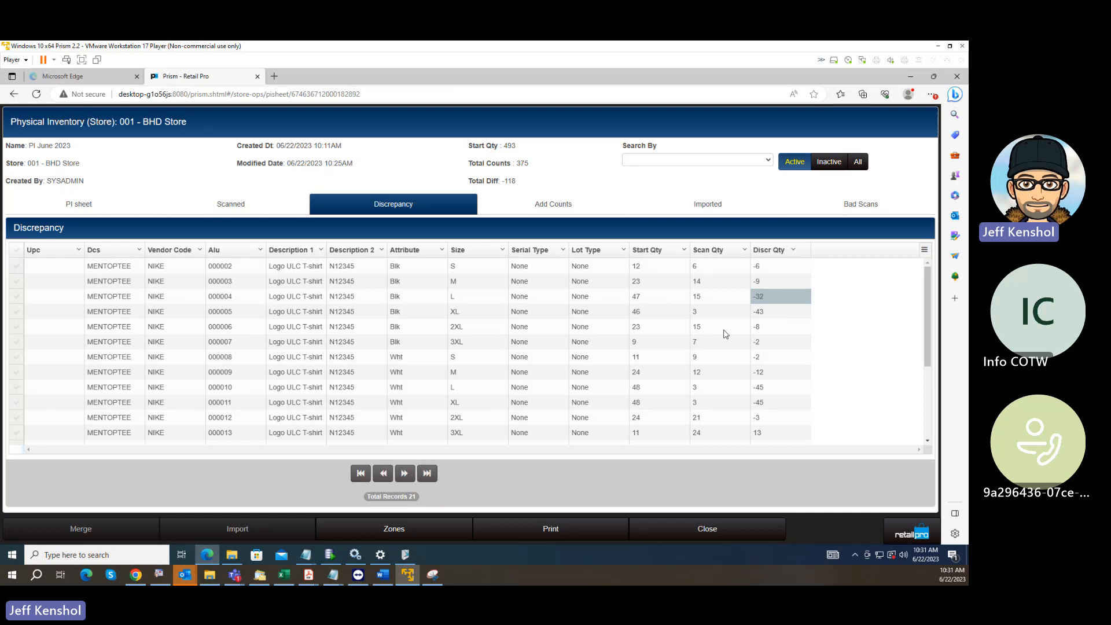
scroll(724, 337, down, 3)
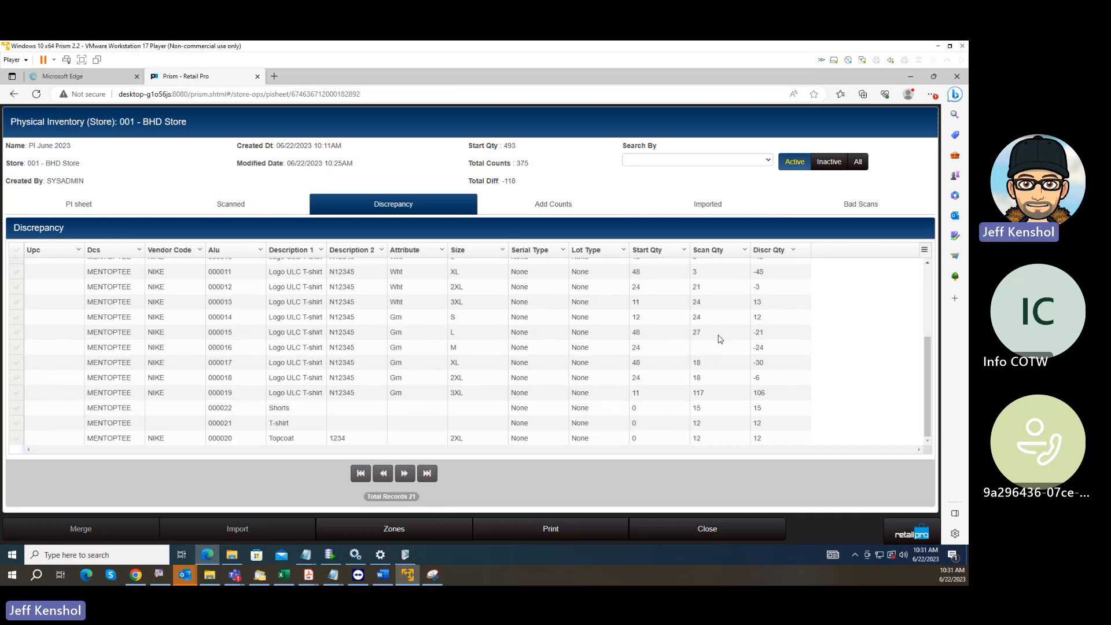
scroll(720, 339, up, 3)
scroll(720, 340, down, 3)
scroll(720, 345, up, 3)
scroll(721, 344, down, 3)
scroll(721, 343, up, 3)
scroll(722, 341, down, 3)
scroll(720, 342, up, 3)
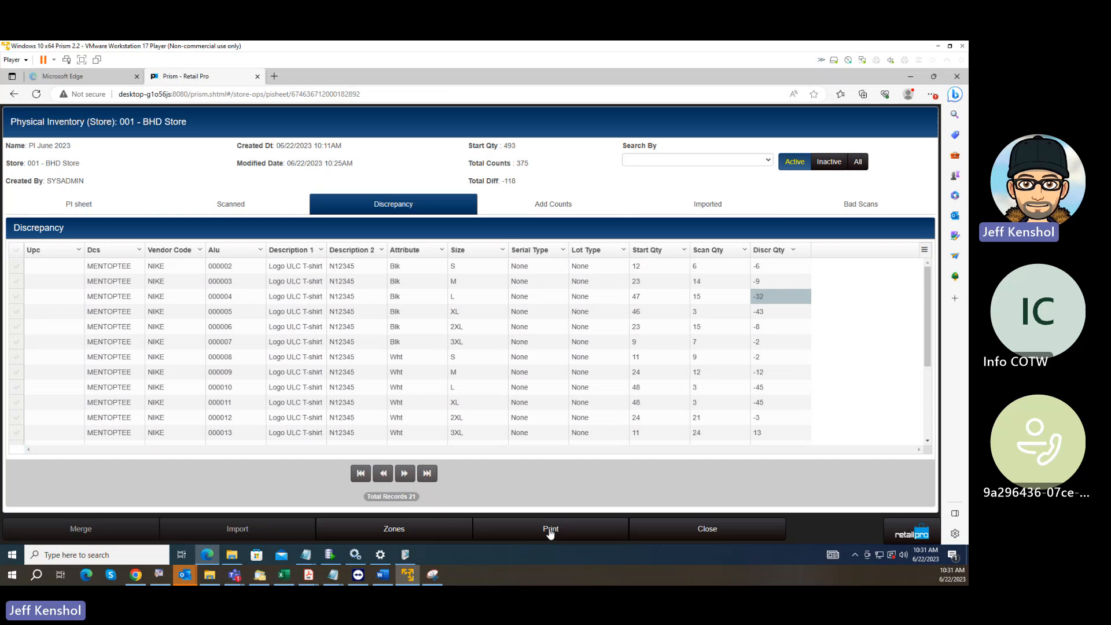
Preview the store's PI sheet with the BHD Export print design and examine its quantity and zone name columns.
click(566, 523)
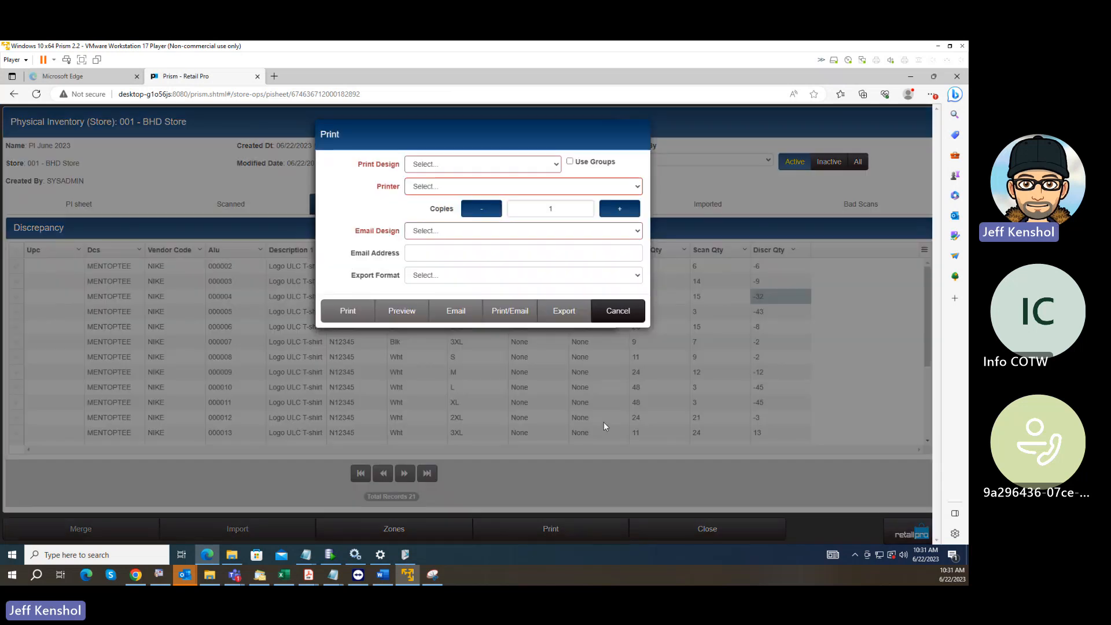
click(466, 166)
click(441, 180)
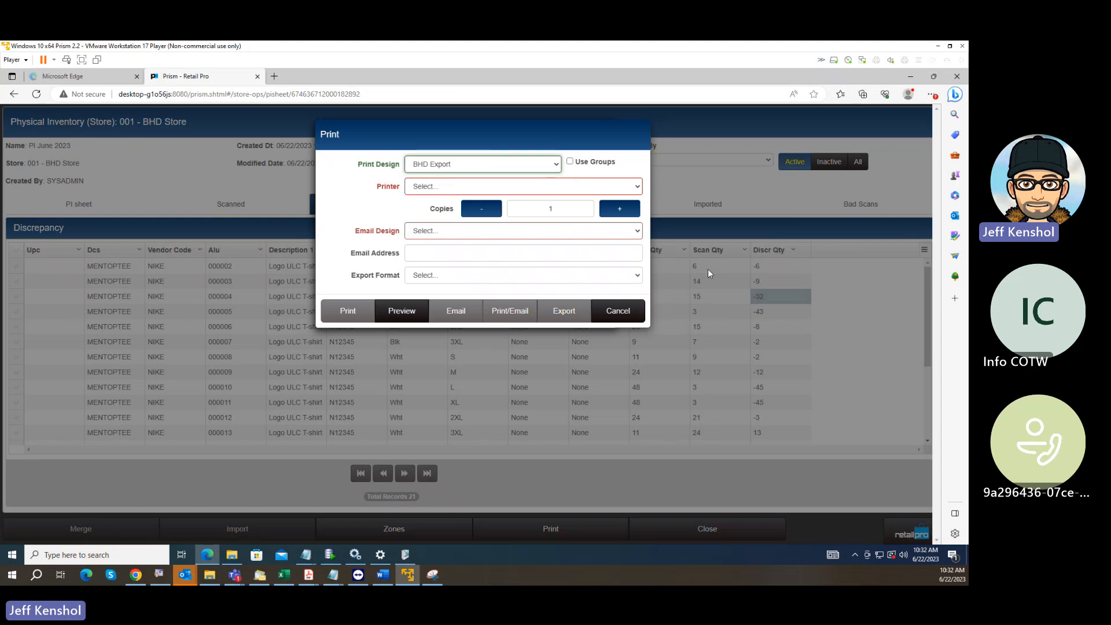
click(399, 312)
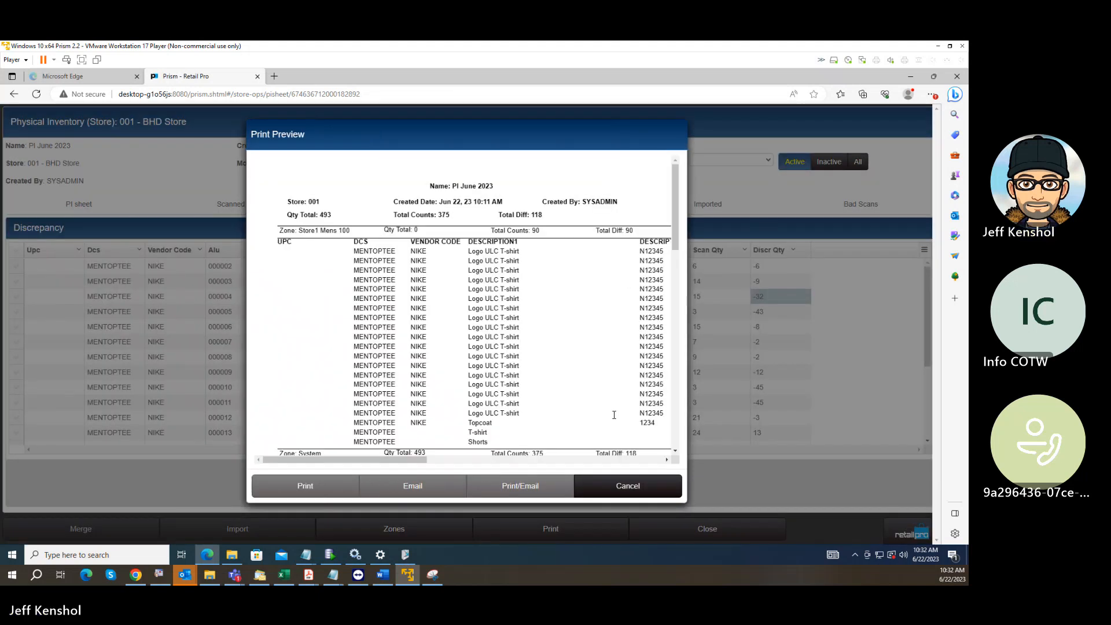
drag(433, 460, 619, 462)
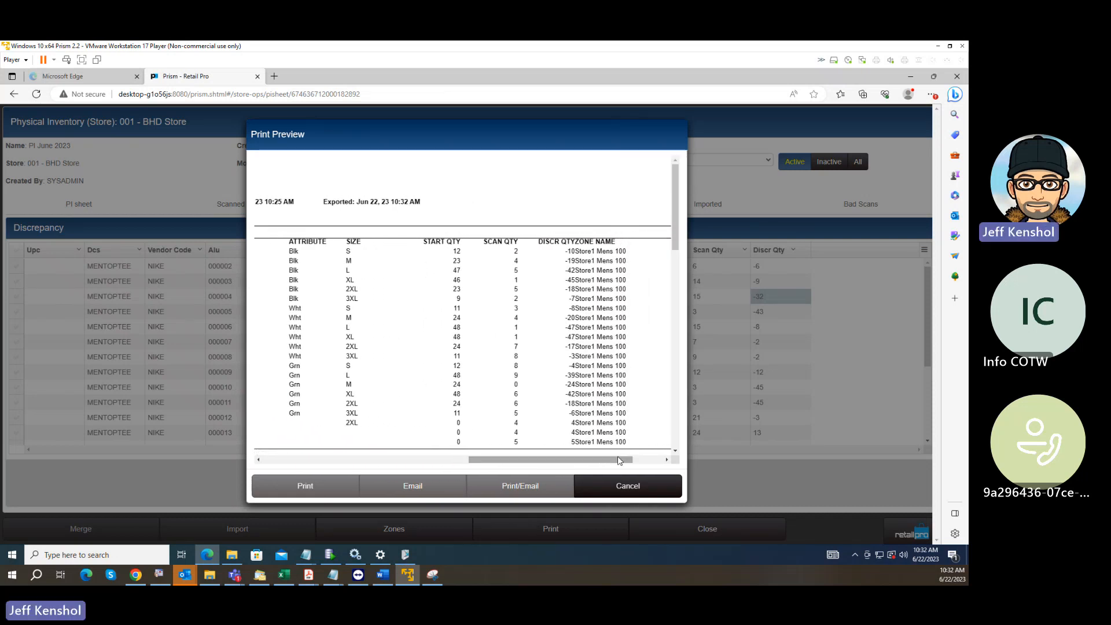
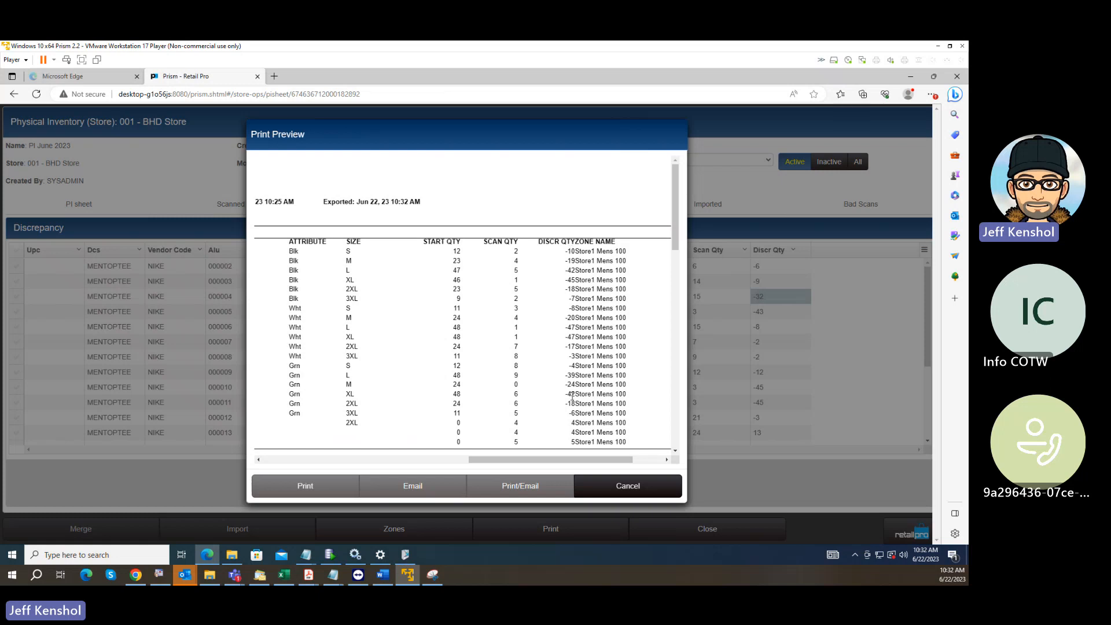
Close the print preview and switch to the BHD Export design in Prism Document Designer.
click(635, 487)
click(635, 313)
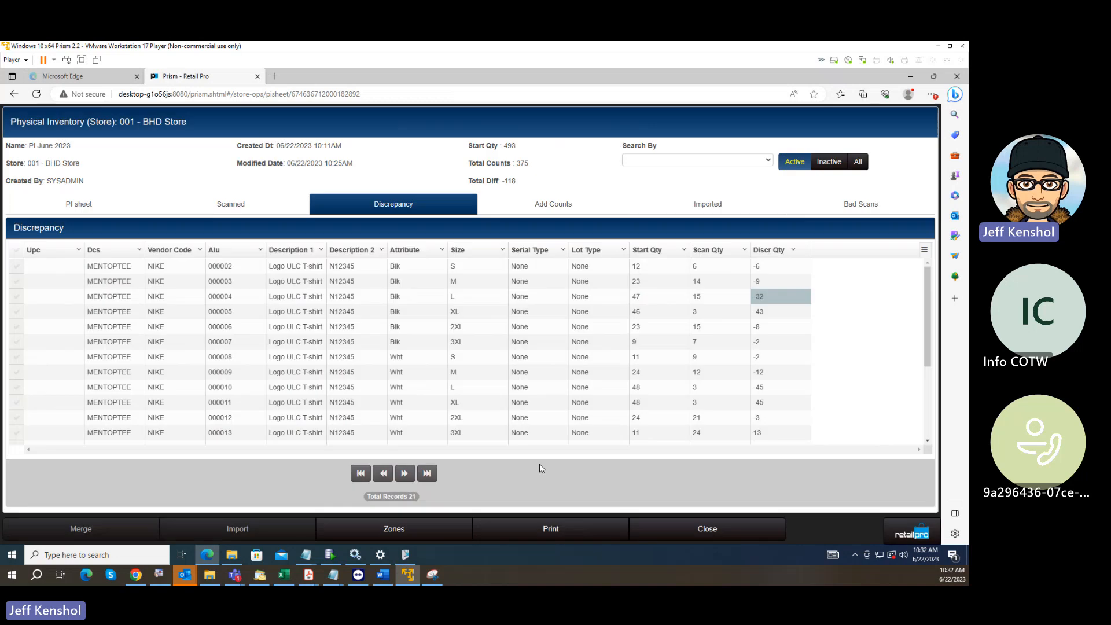
click(405, 555)
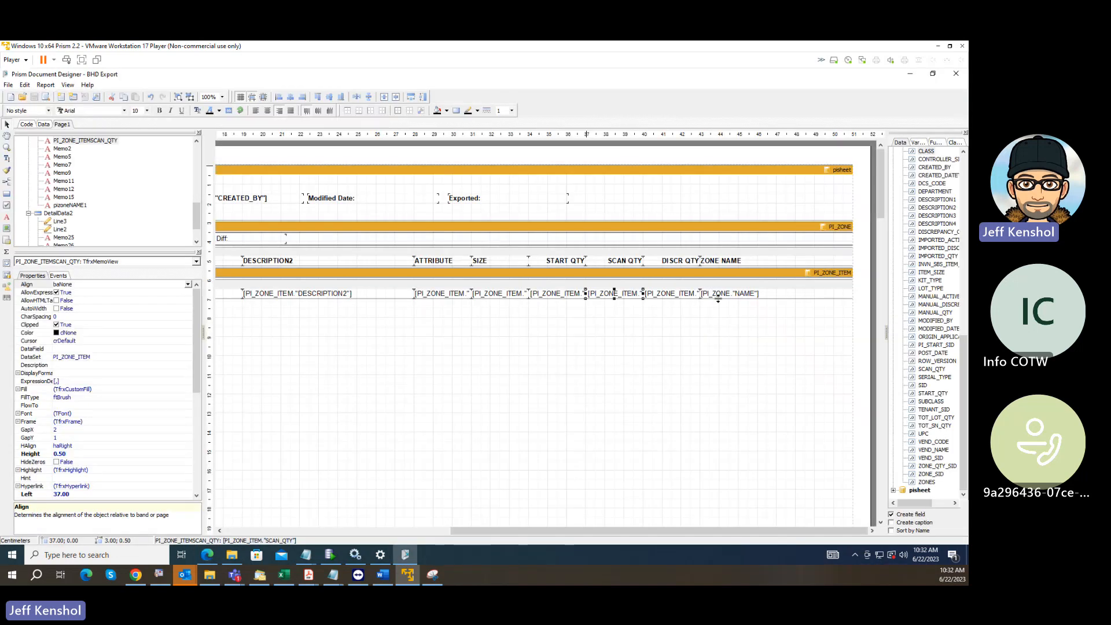
Shift the ZONE NAME heading and its zone name field right to a left offset of 43.69 cm, and save the BHD Export design.
click(720, 265)
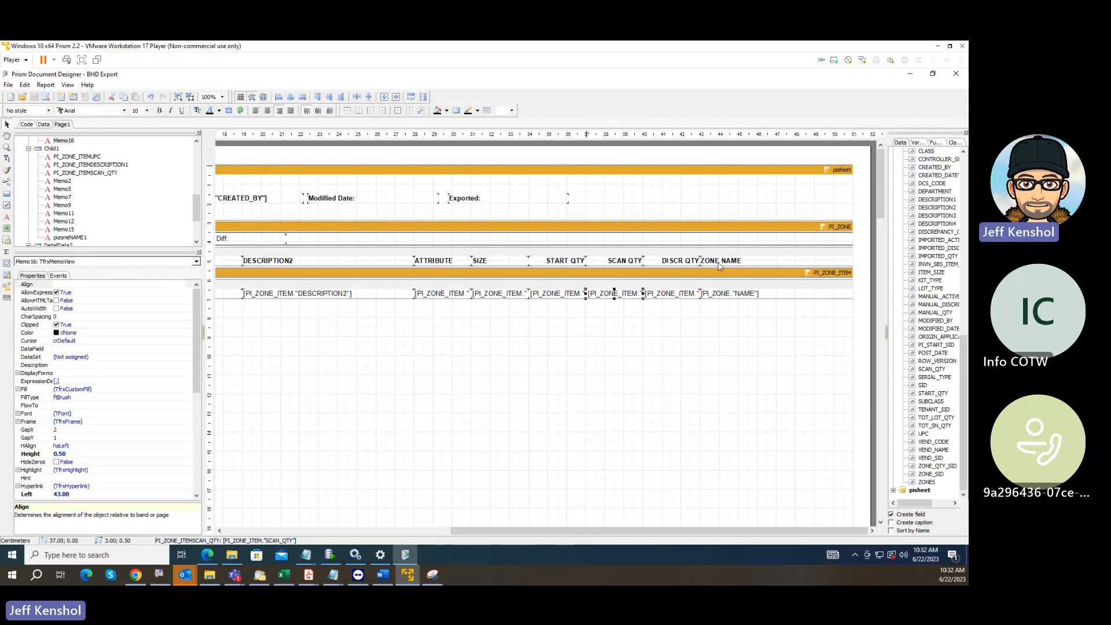
shift+click(731, 294)
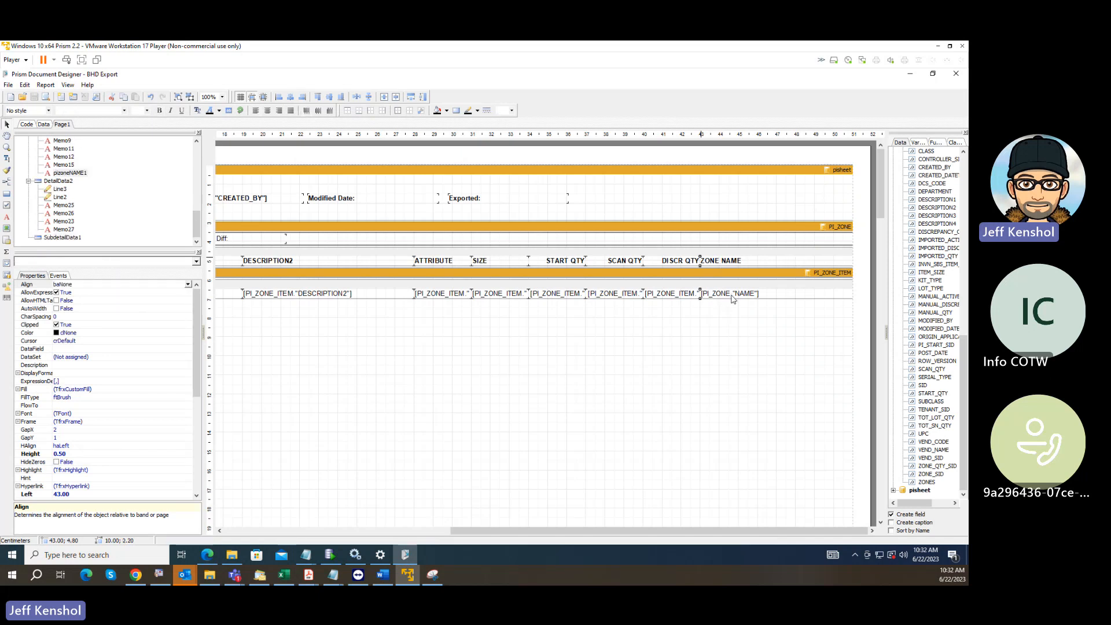
key(ctrl+Right)
key(ctrl+Right)
key(ctrl+Right)
key(ctrl+Right)
key(ctrl+Right)
key(ctrl+Right)
key(ctrl+Right)
key(ctrl+Right)
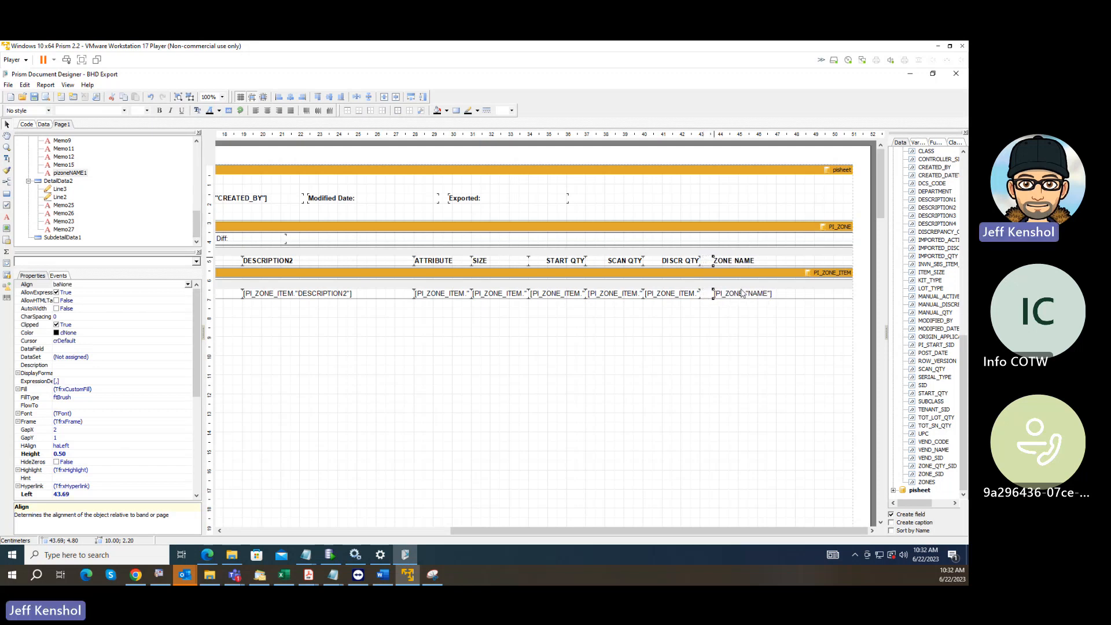
click(34, 96)
Return to the store's PI sheet in Retail Pro Prism and preview it with the revised BHD Export print design.
click(936, 45)
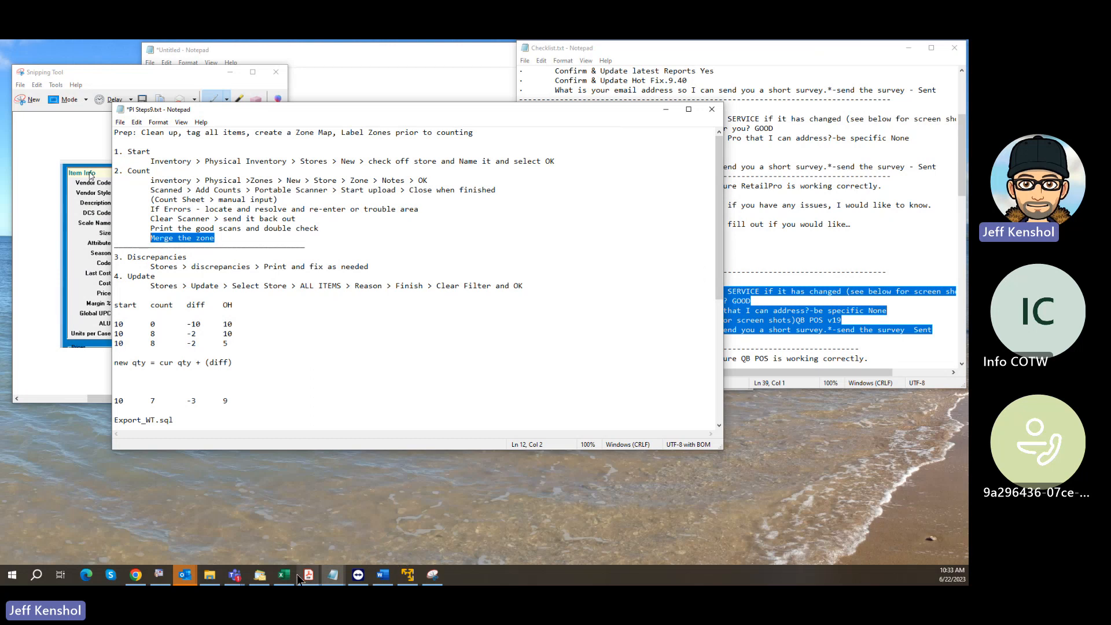
click(408, 575)
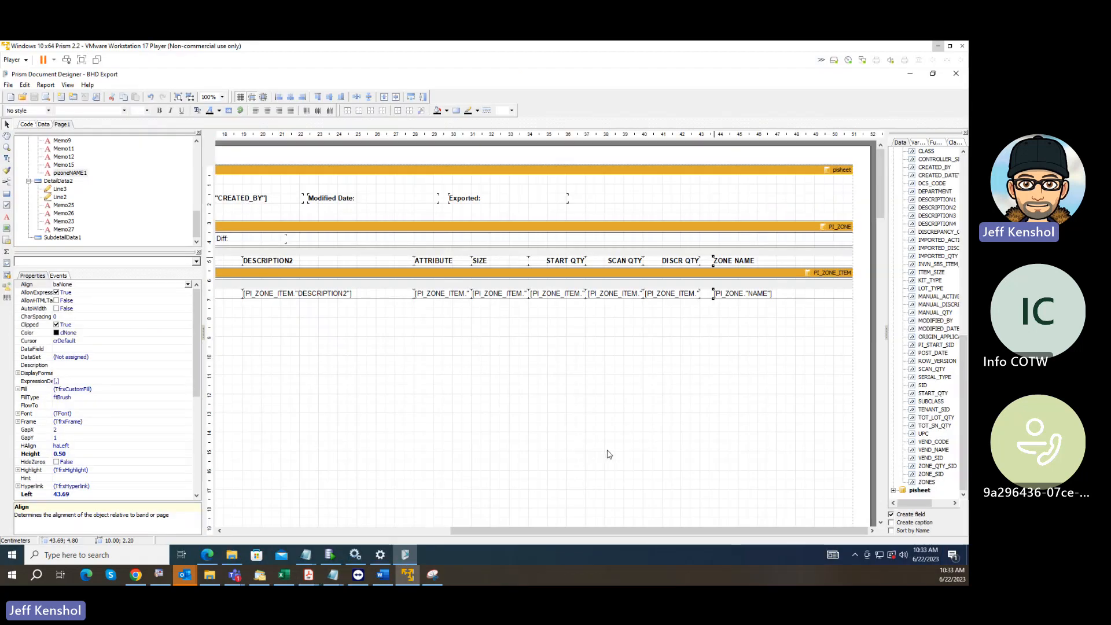
click(911, 74)
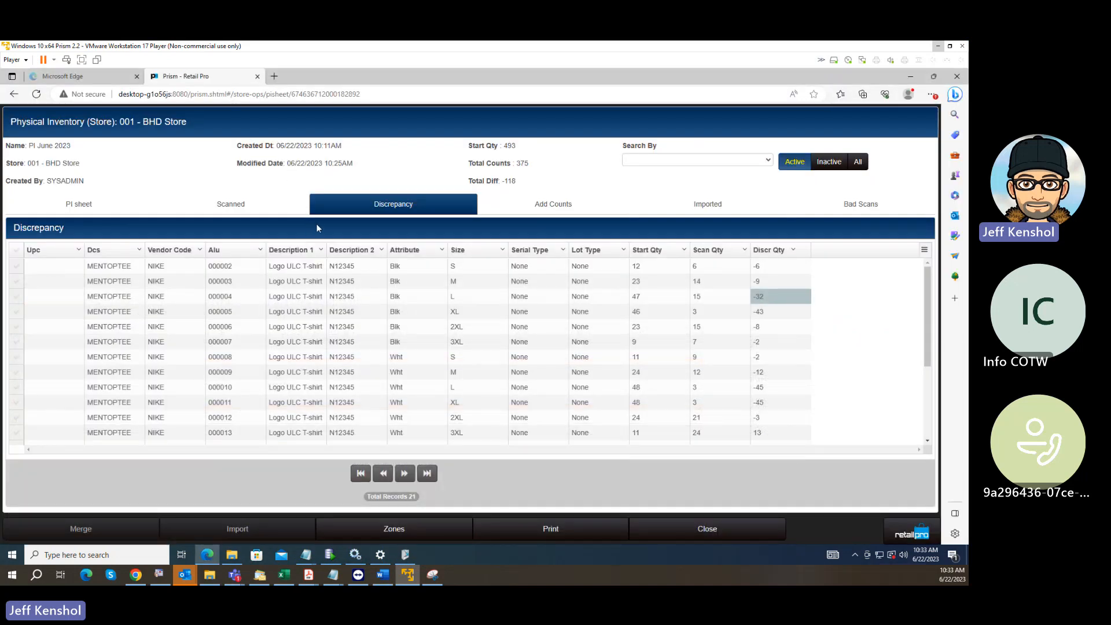
click(582, 525)
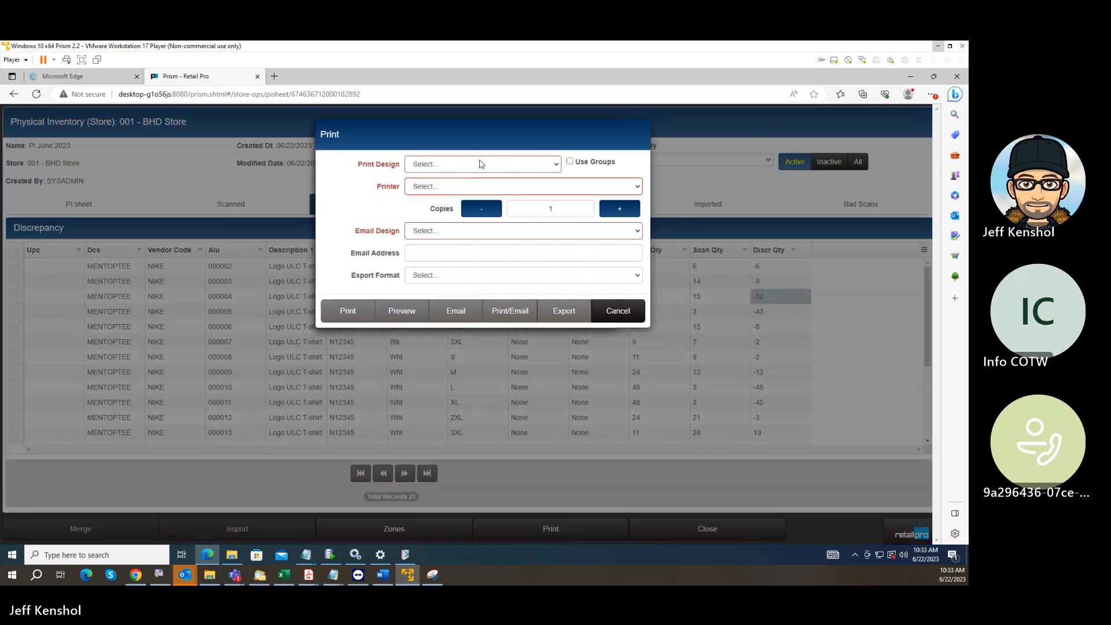
click(478, 166)
click(450, 180)
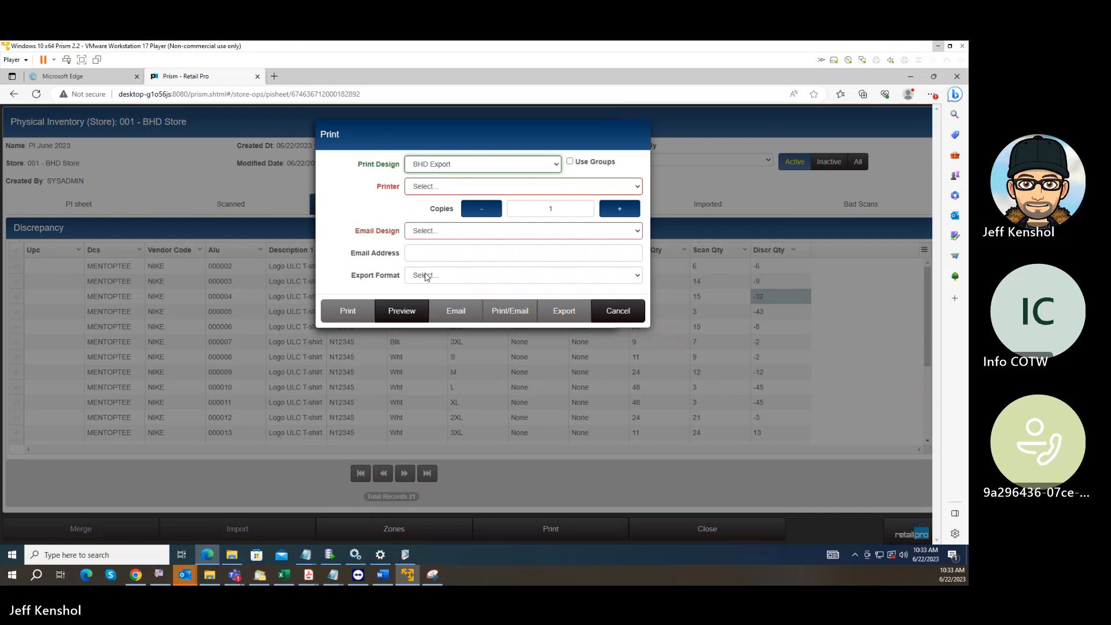
click(418, 317)
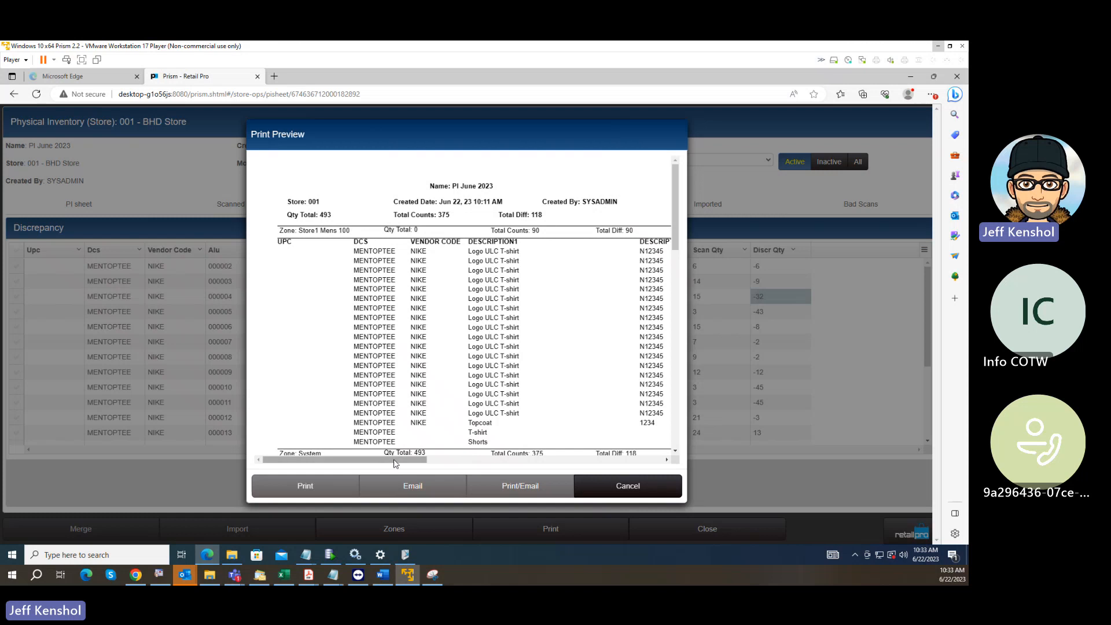
Examine the quantity and zone name columns for every zone in the preview, and leave the preview and print options without printing.
drag(397, 461, 586, 474)
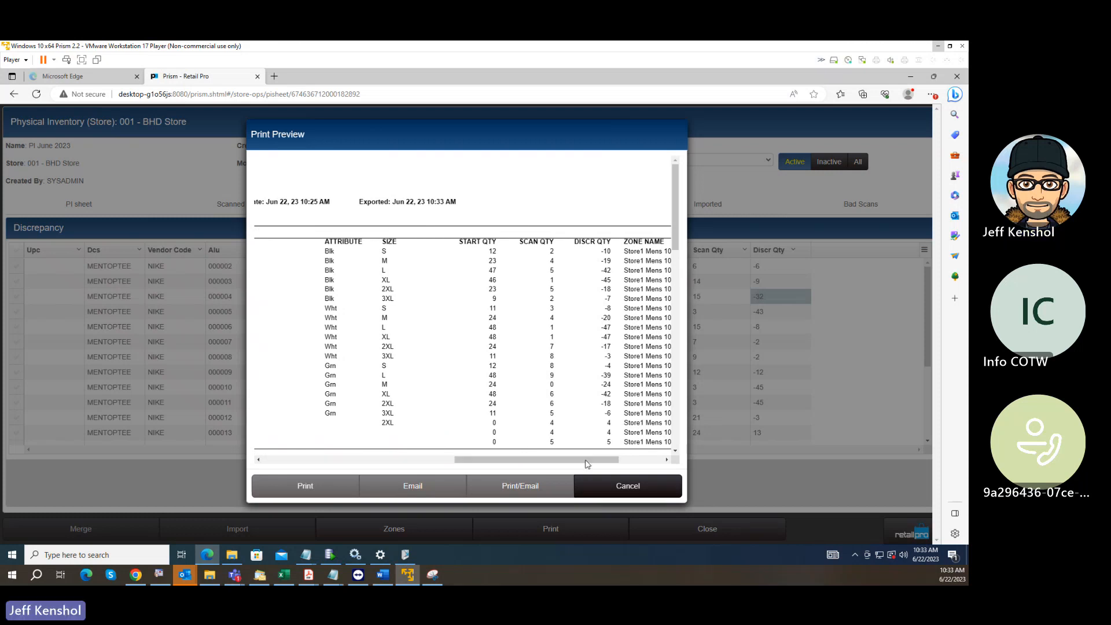
scroll(562, 413, down, 3)
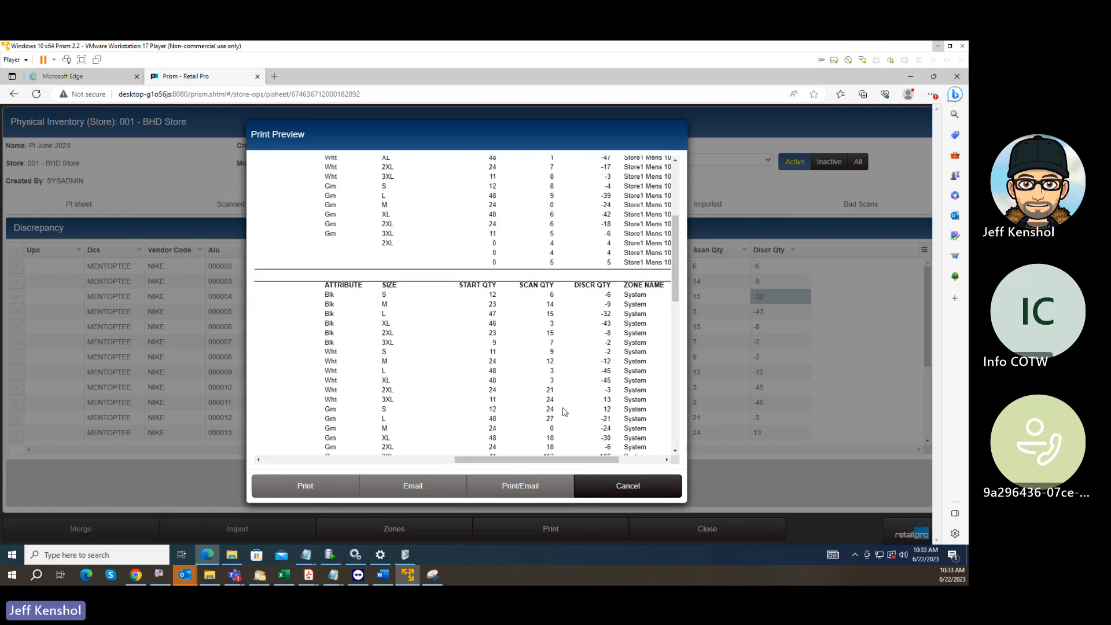
scroll(563, 411, down, 9)
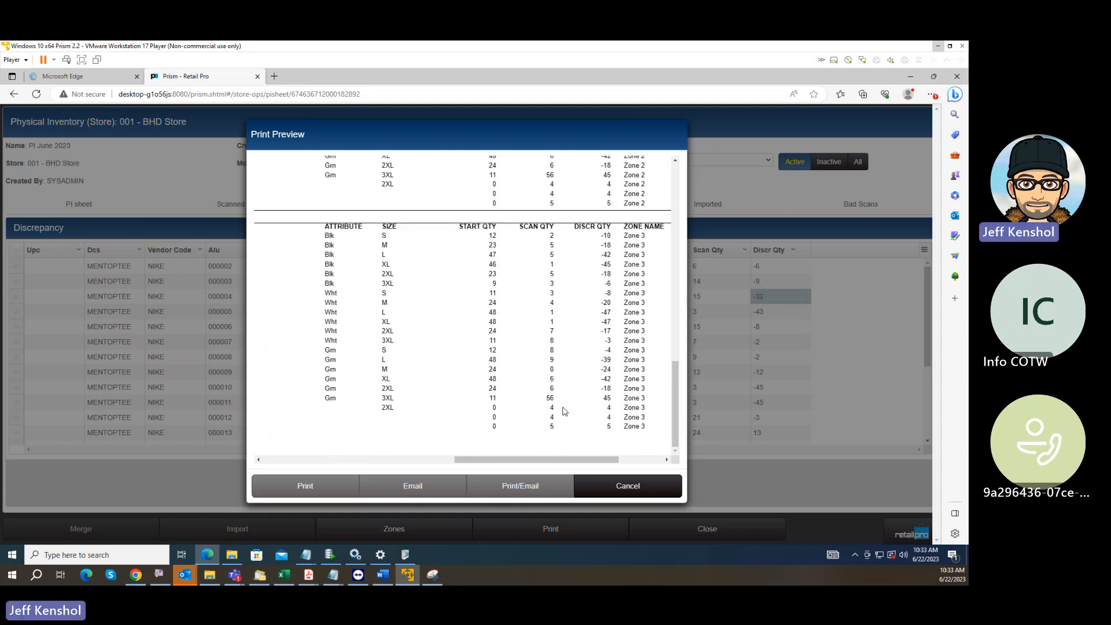
scroll(652, 380, up, 5)
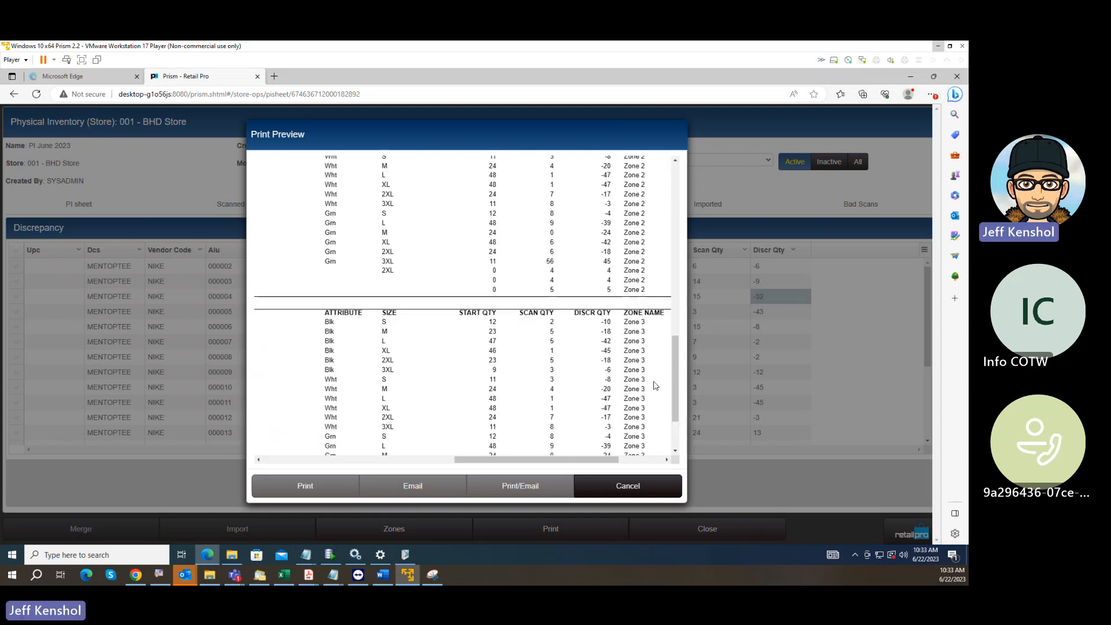
scroll(663, 380, up, 5)
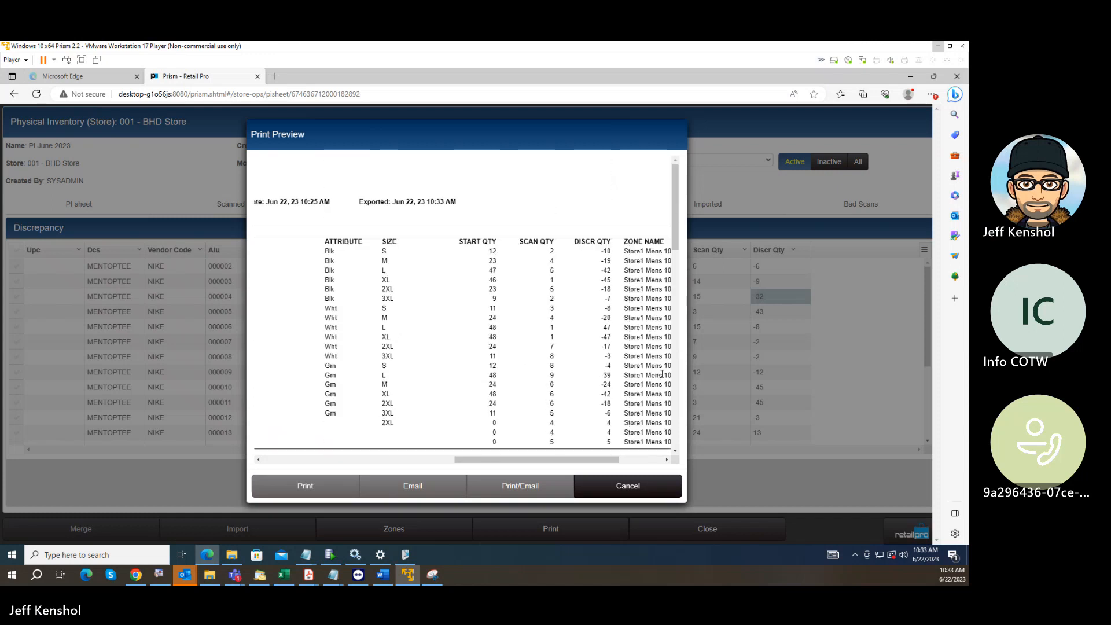
scroll(663, 374, down, 5)
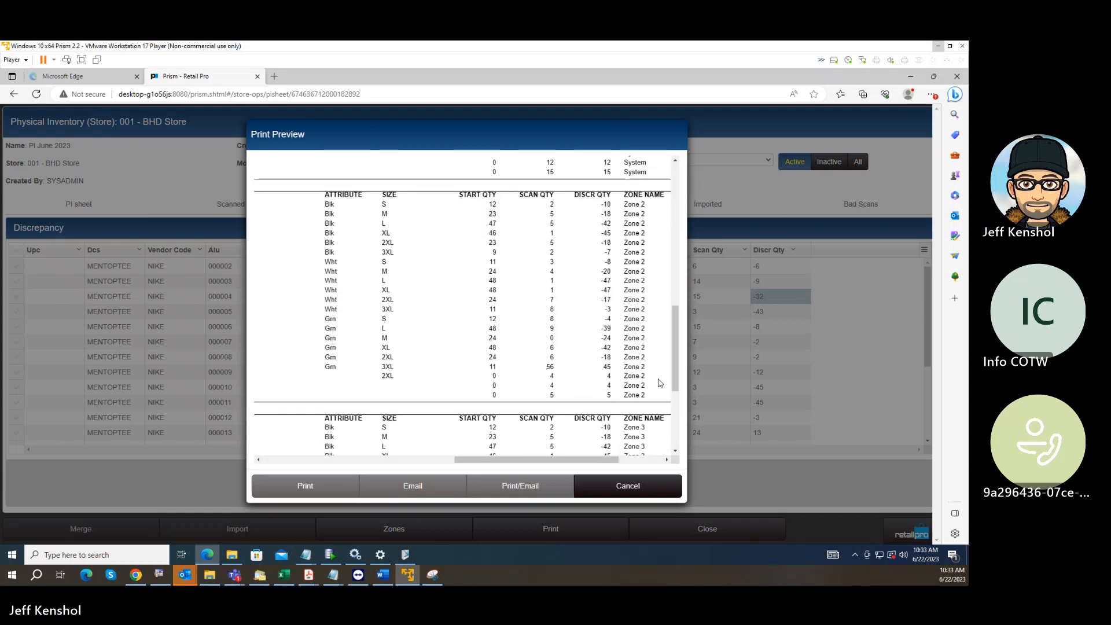
scroll(660, 383, up, 5)
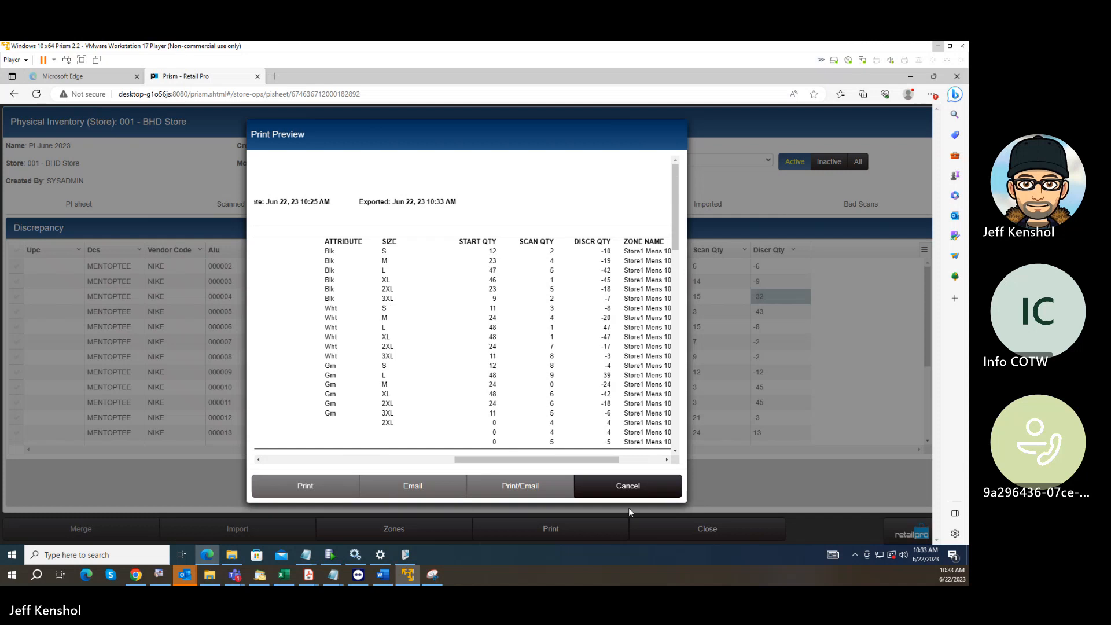
click(639, 488)
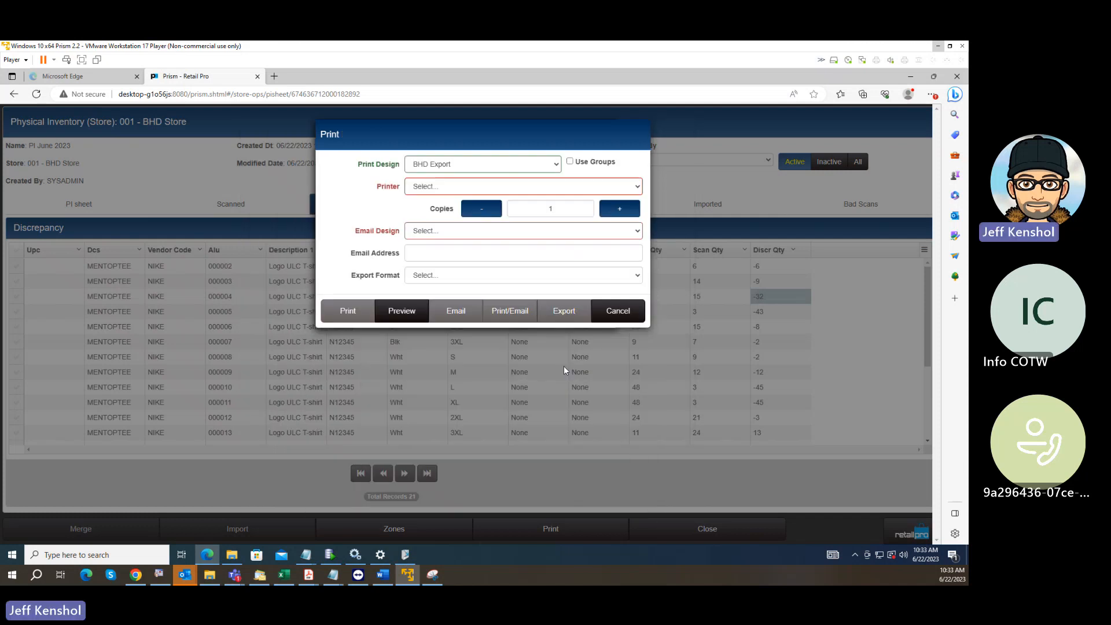
click(602, 312)
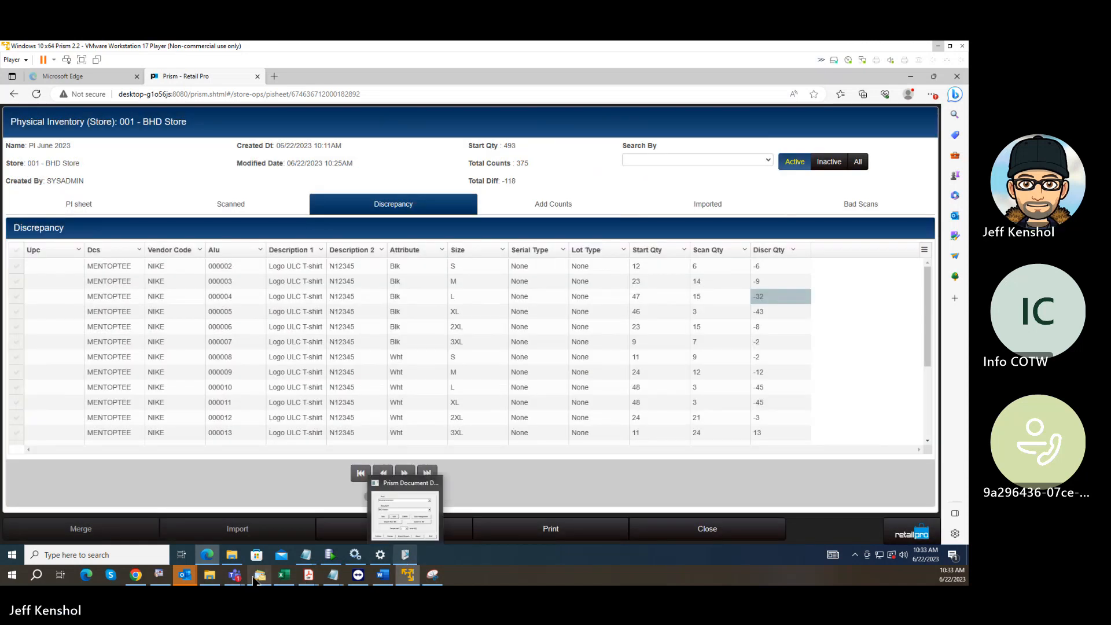
Highlight "discrepancies > Print and fix as needed" in the PI Steps9.txt notes in Notepad and return to the Prism PI sheet.
mouse_move(333, 575)
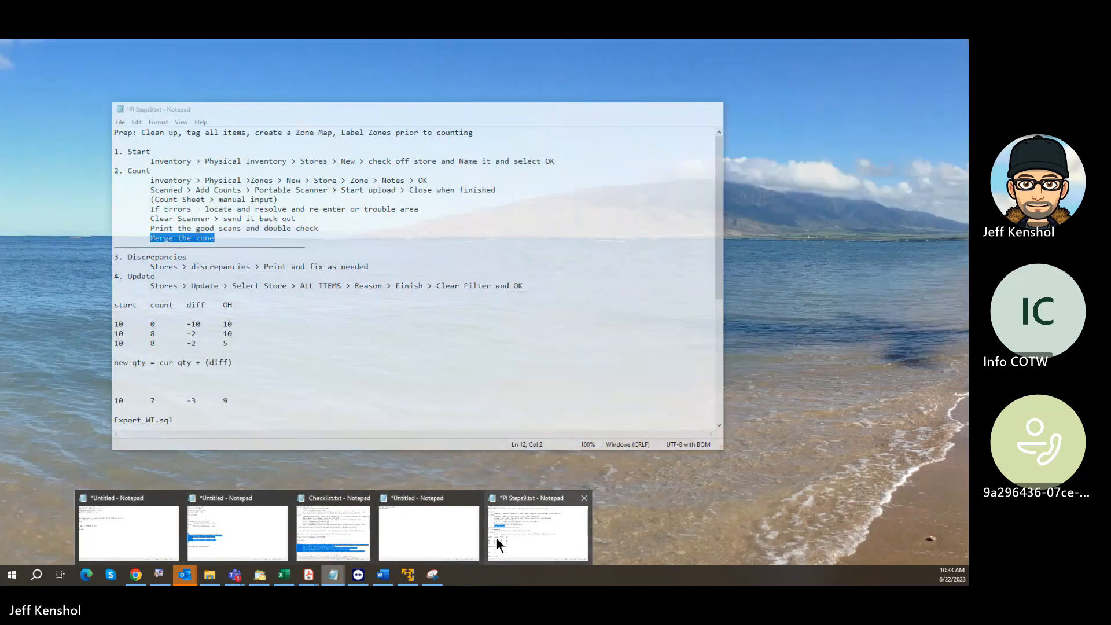
click(496, 537)
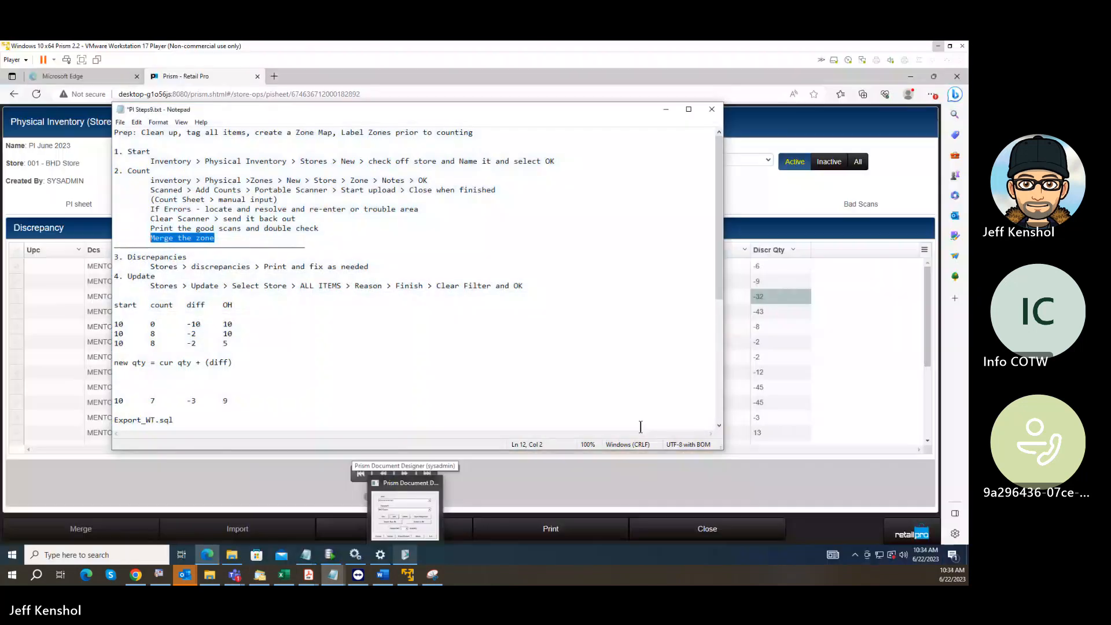
drag(191, 267, 374, 269)
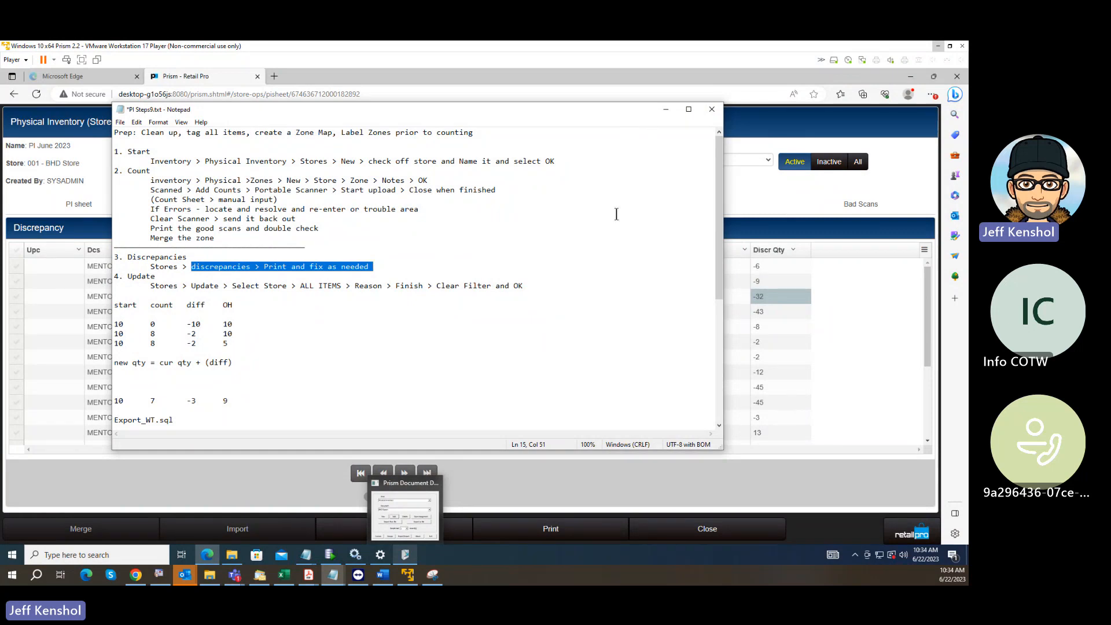
click(862, 312)
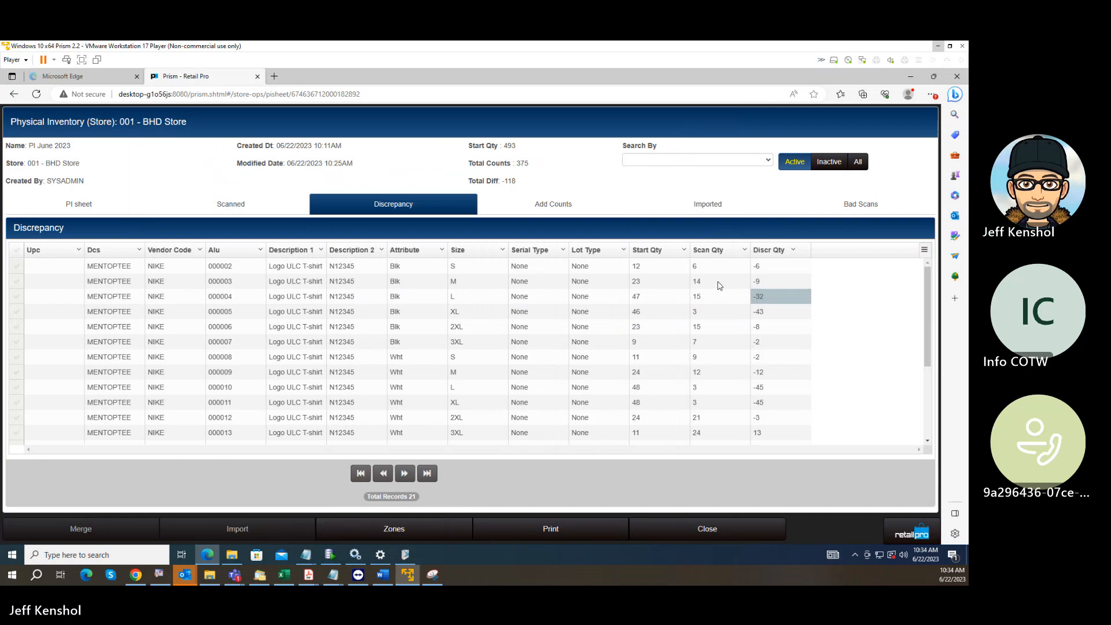
Compare the start, scan and discrepancy quantities of the black size L T-shirt, and view the sheet's Add Counts list.
click(712, 283)
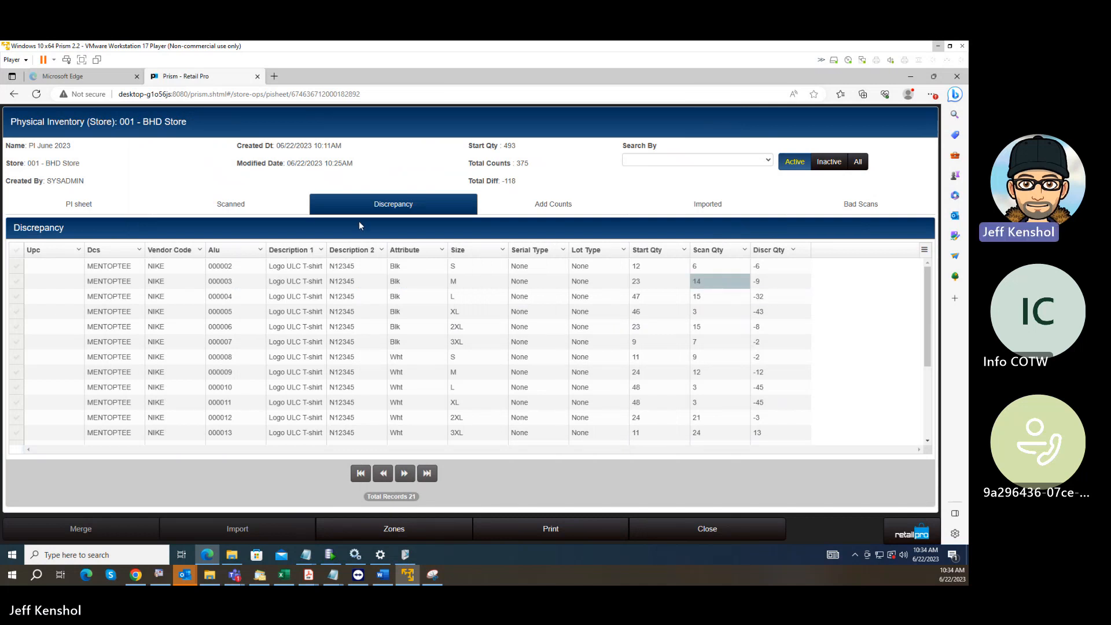
click(658, 292)
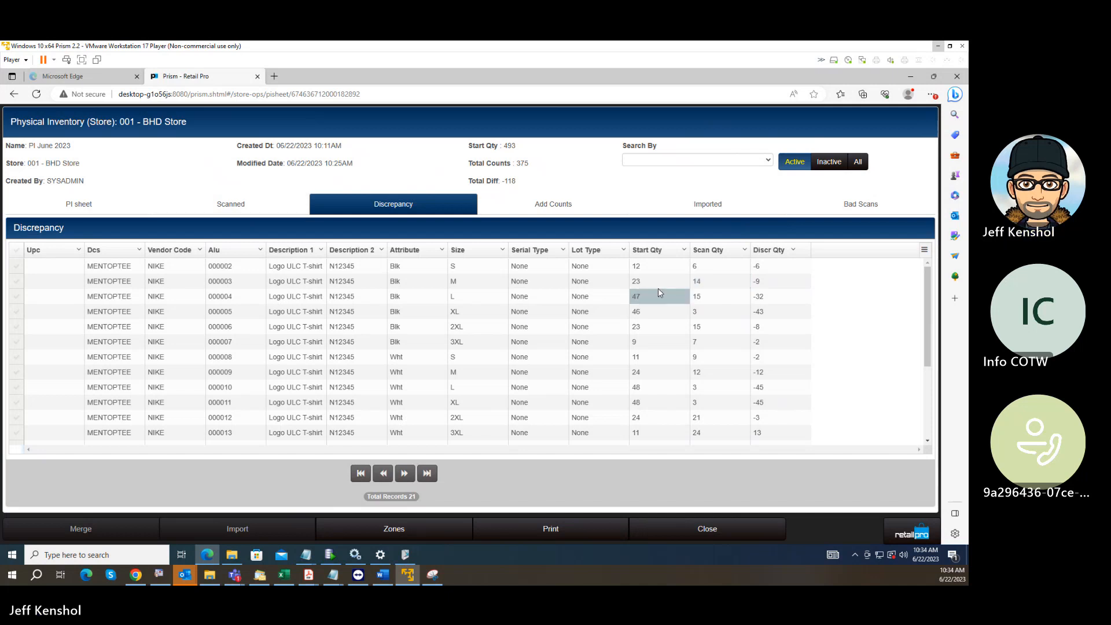
click(706, 301)
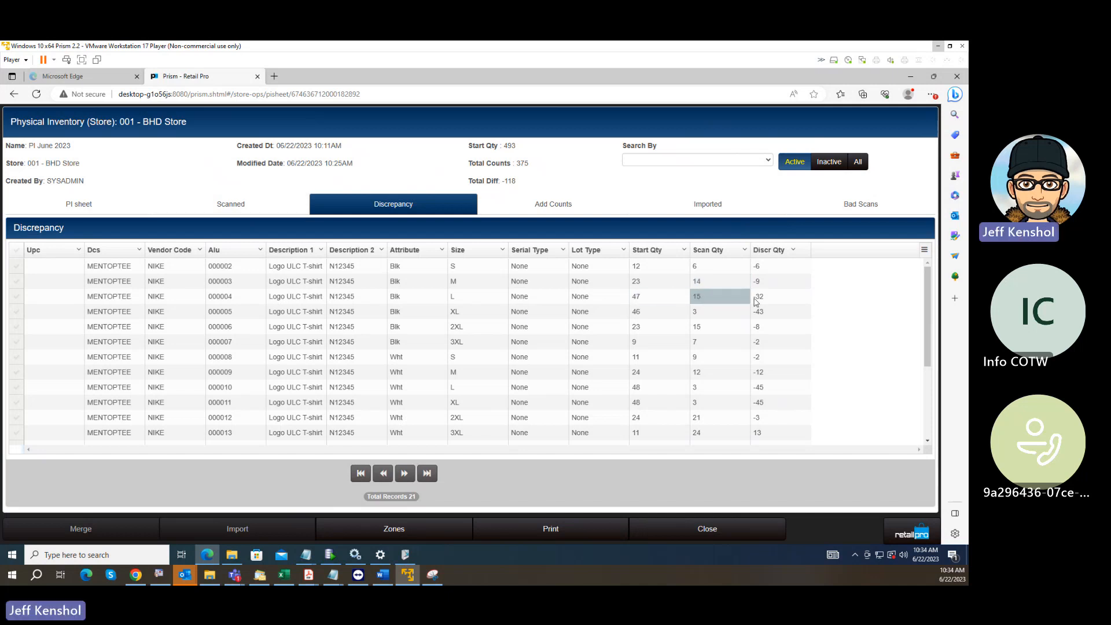
click(757, 298)
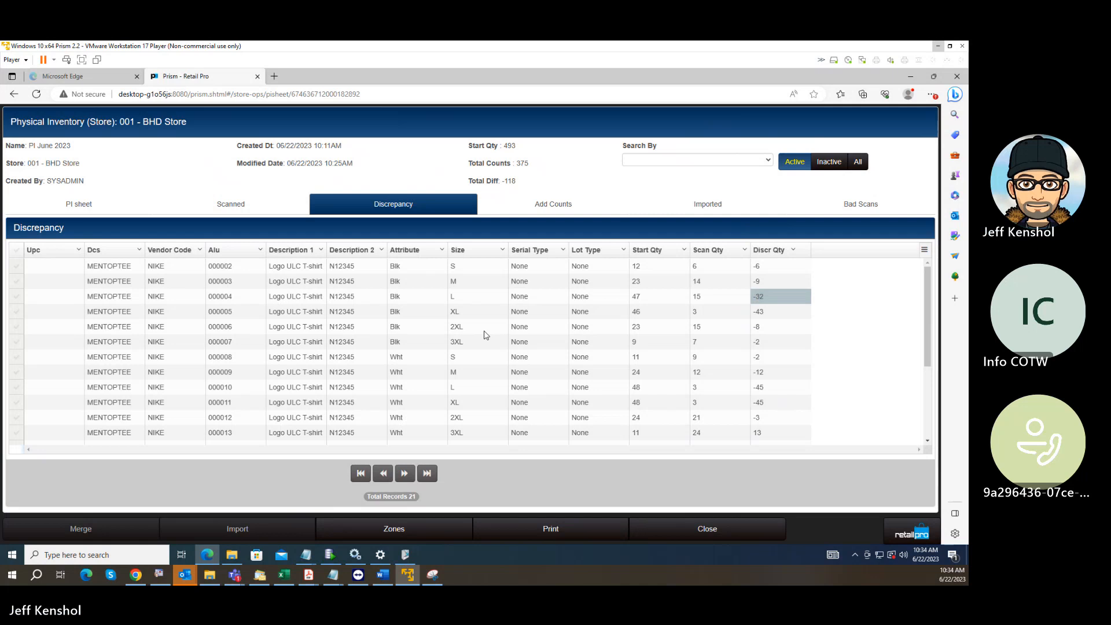
click(541, 206)
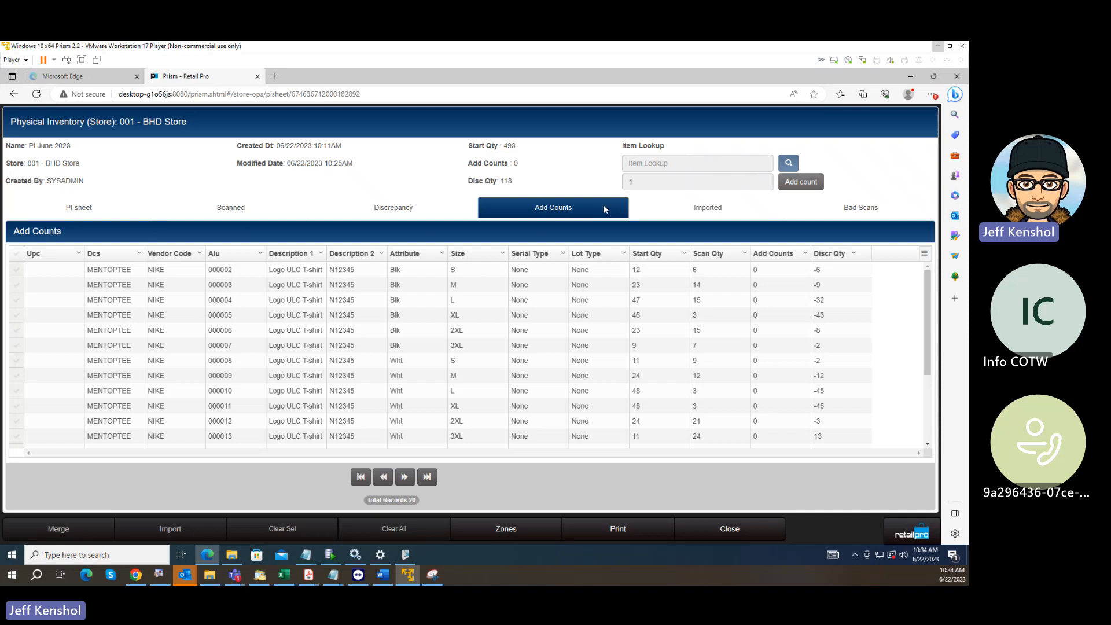
Open the zone list of PI June 2023 and create a new zone named Zone Correct.
click(506, 529)
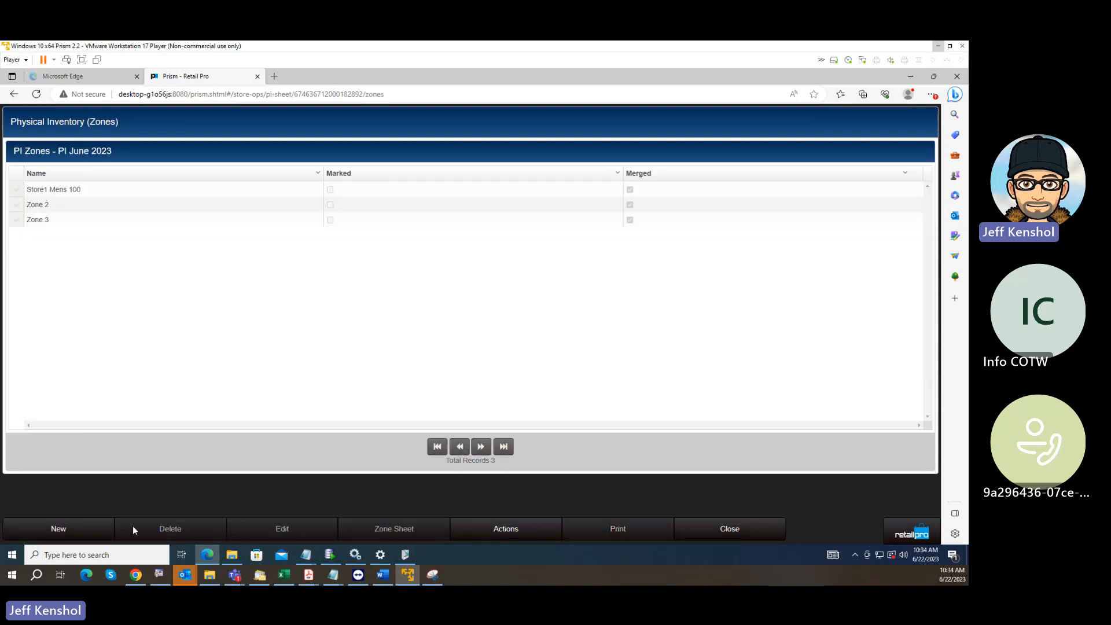
click(61, 529)
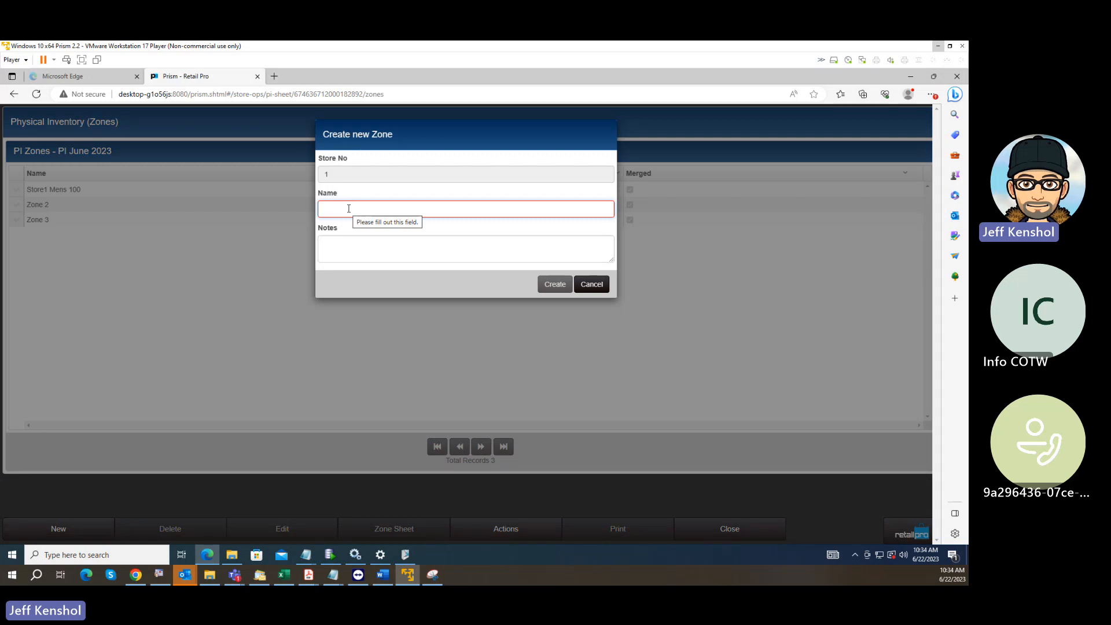
text(Zin)
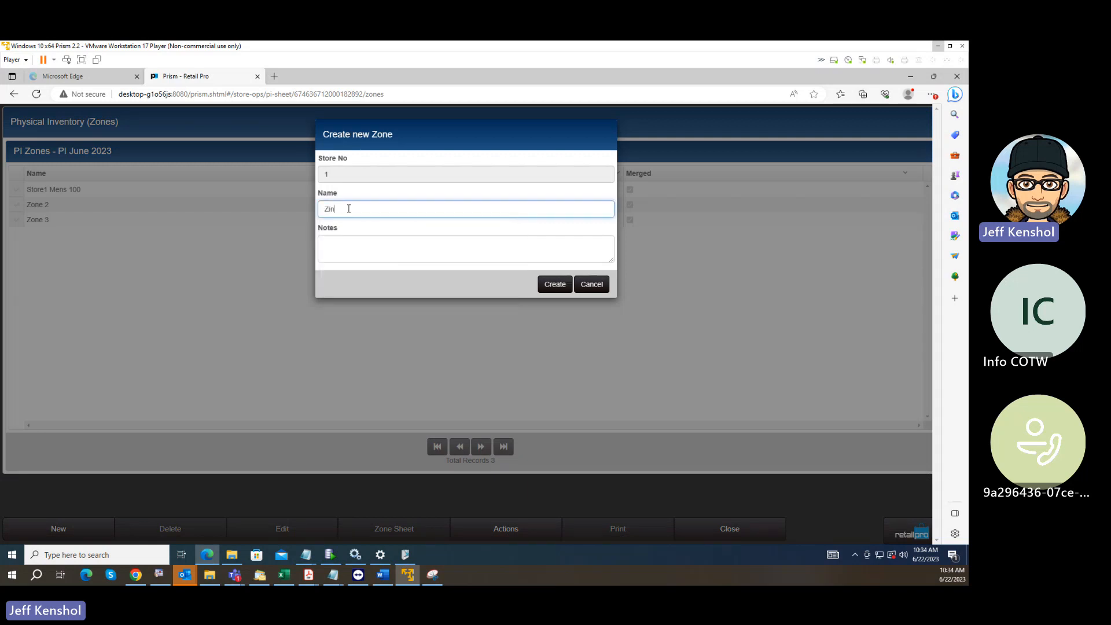
key(BackSpace)
key(BackSpace)
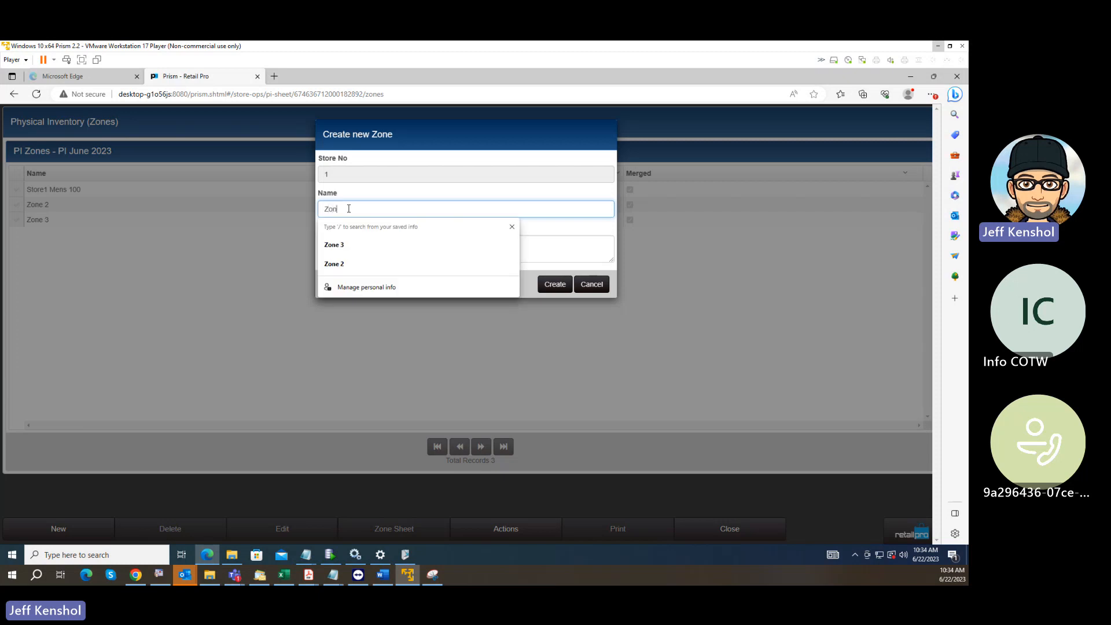
text(one Correct)
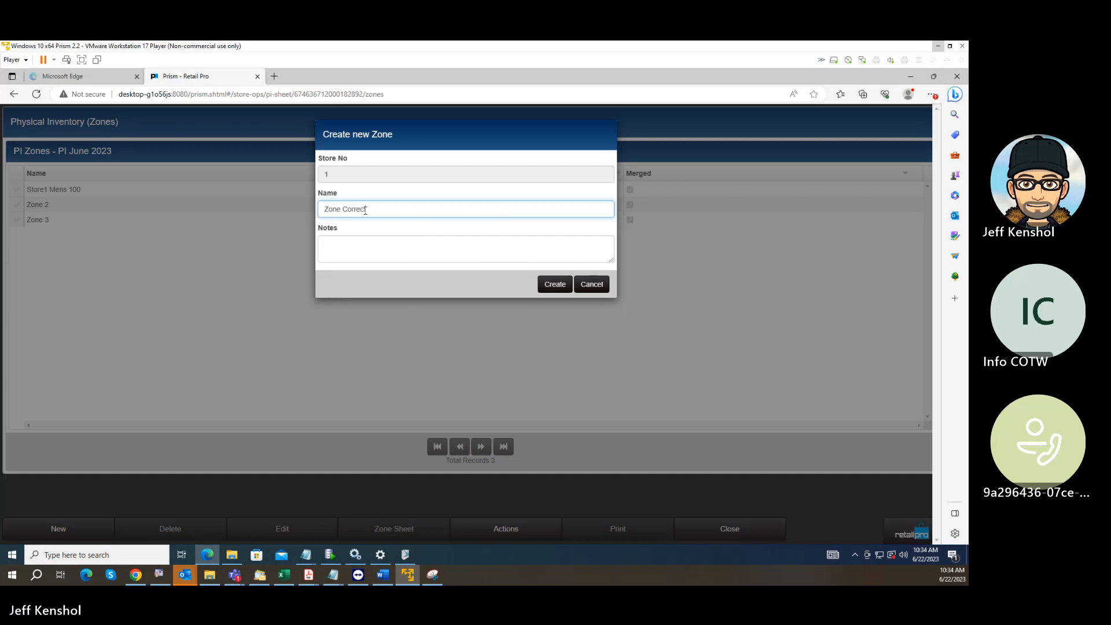
click(556, 284)
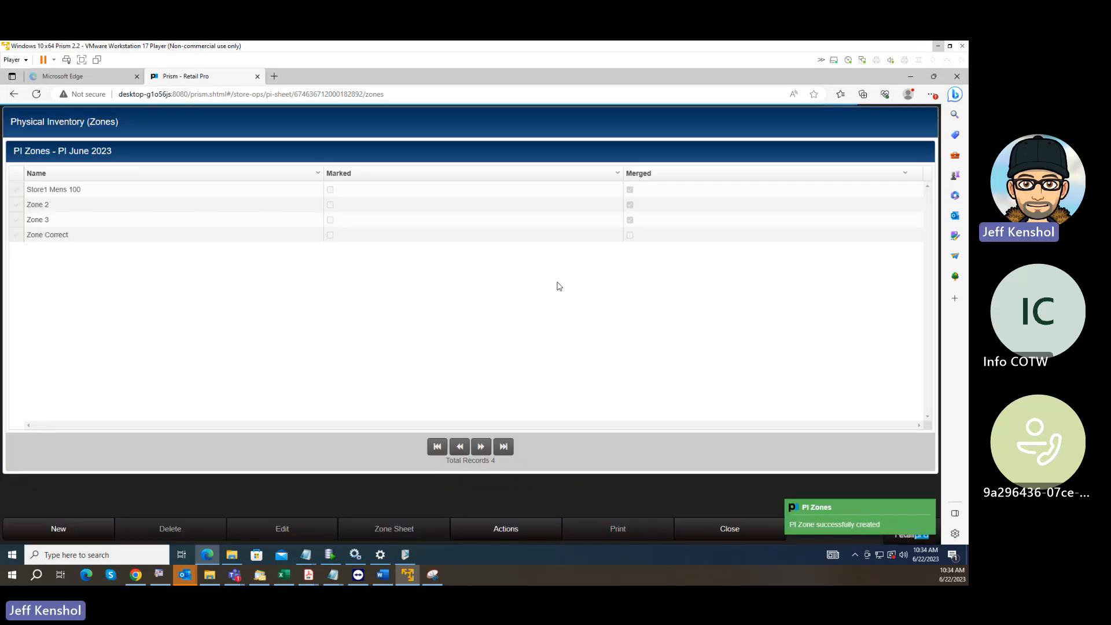
Open the Zone Correct zone sheet and try to add a count of -1 for item 000002.
click(16, 235)
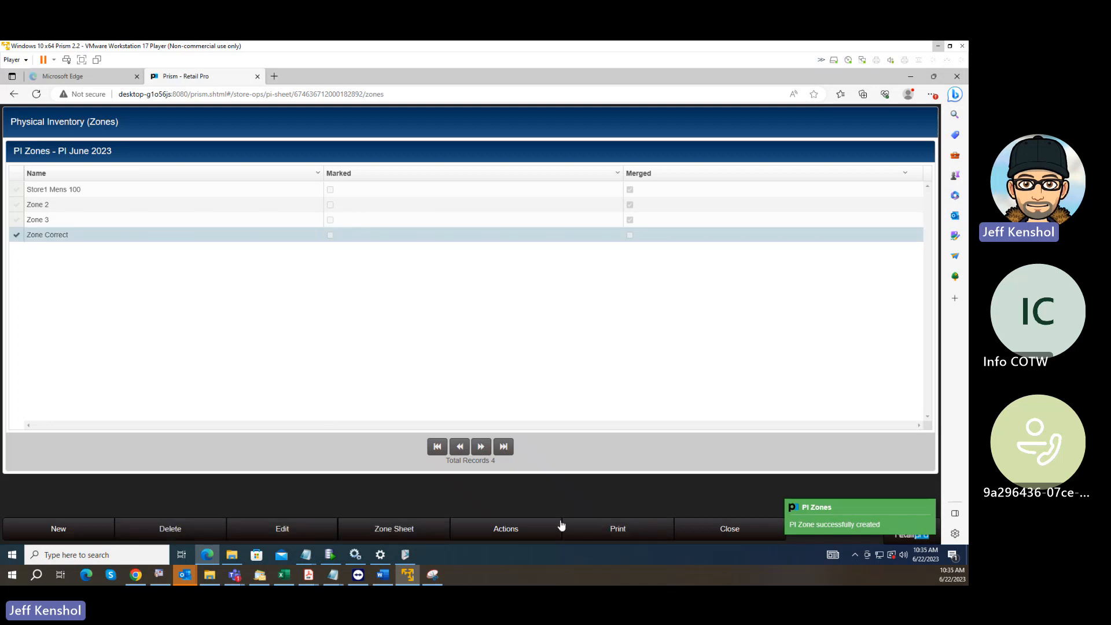
click(401, 529)
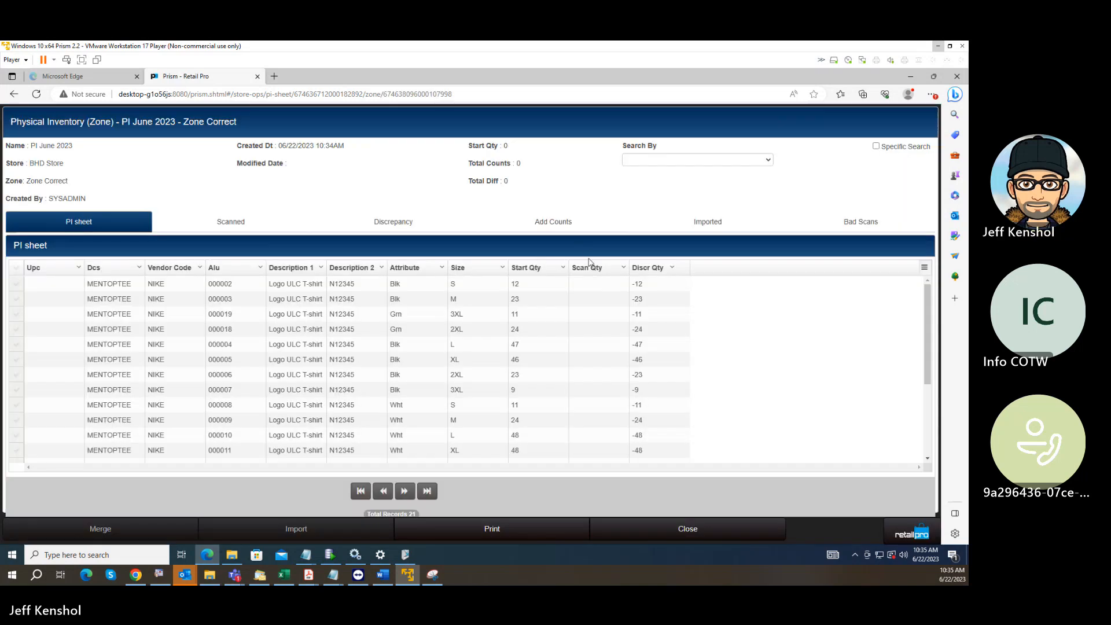
click(559, 231)
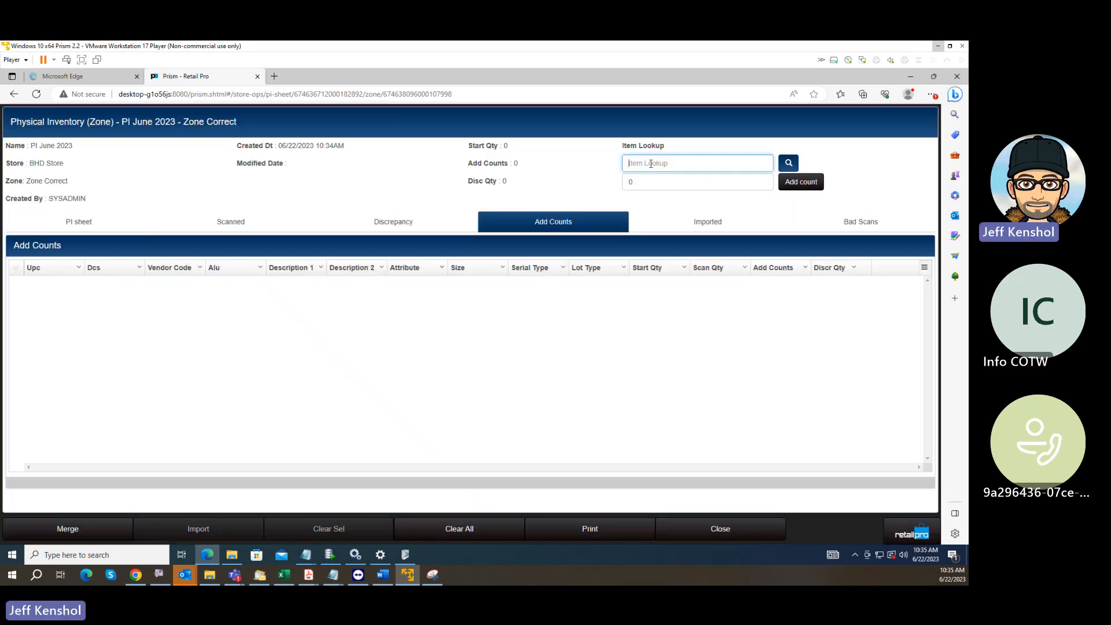
text(000002)
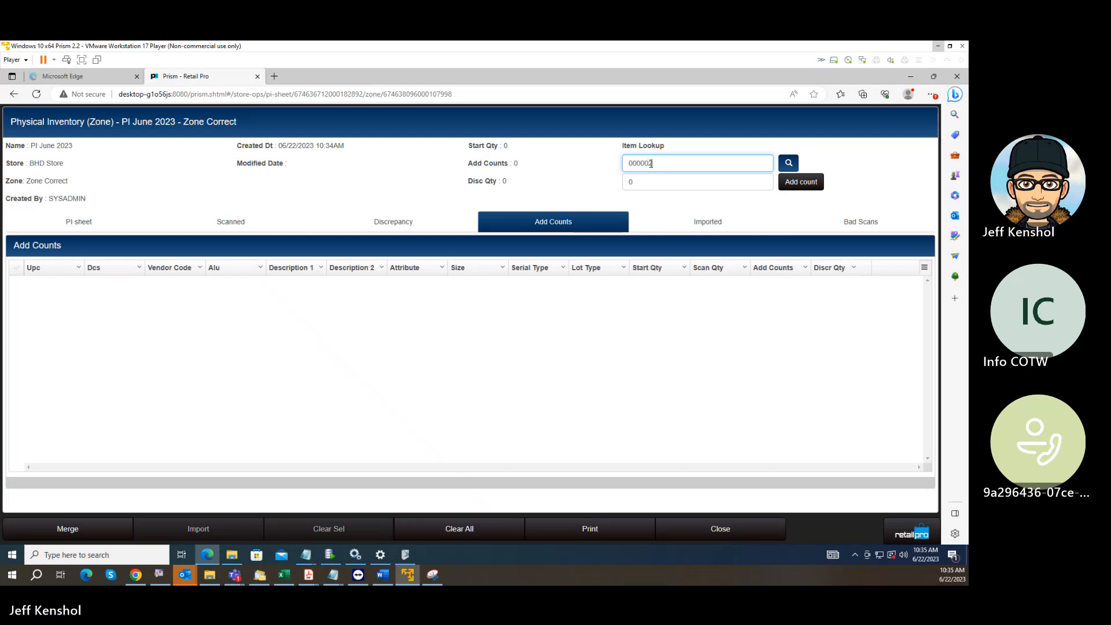
key(Return)
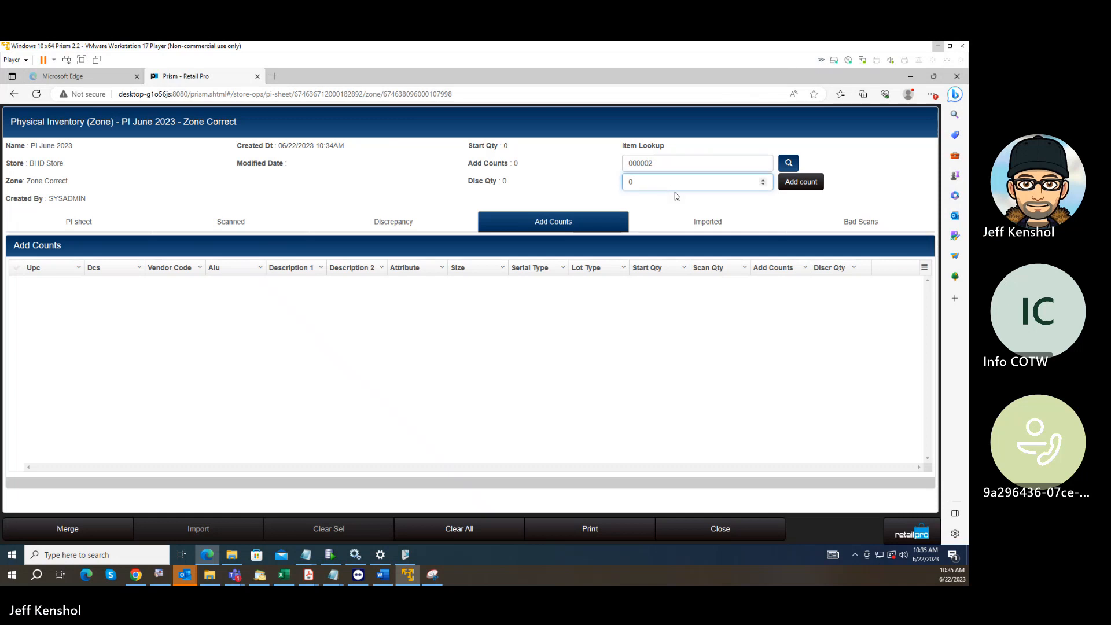
key(BackSpace)
text(-1)
click(795, 185)
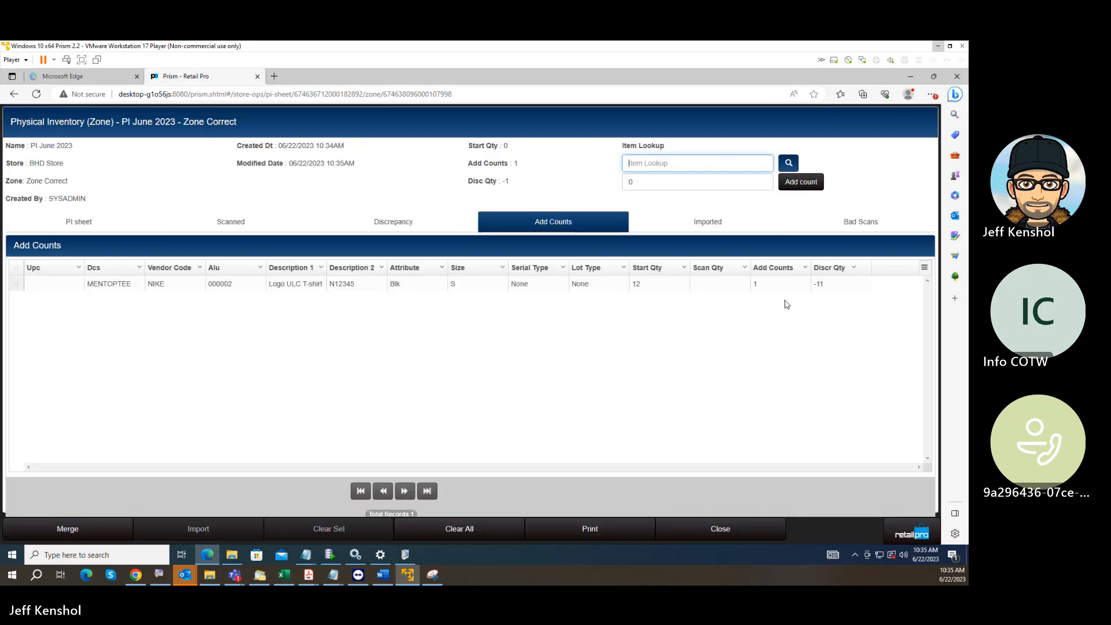
Re-enter the added count of item 000002 as 1 in Zone Correct's Add Counts list.
click(772, 286)
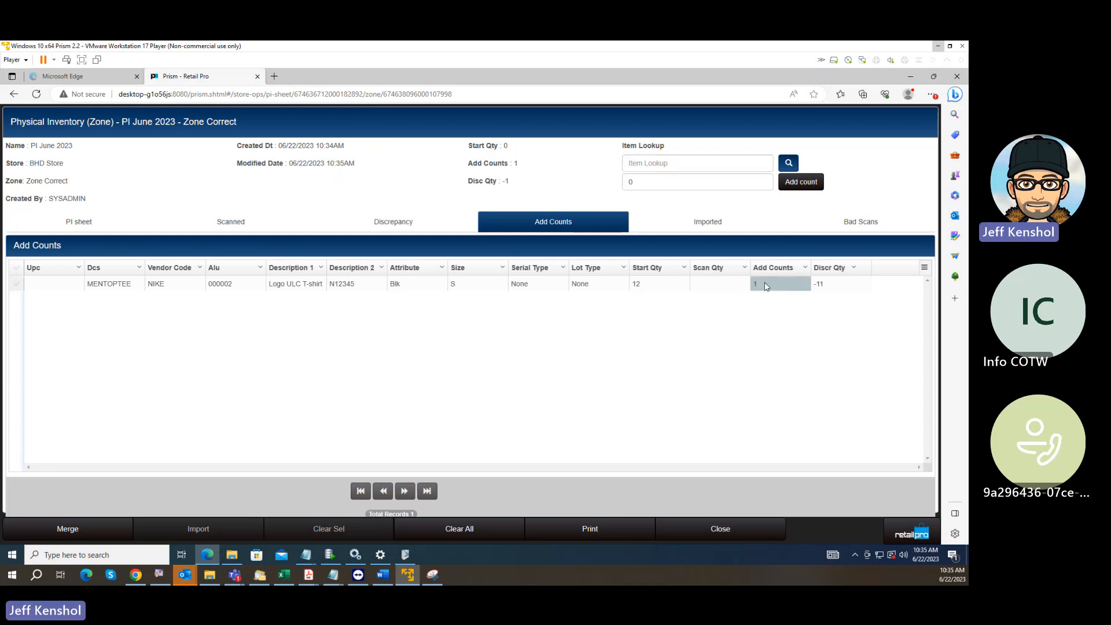
click(766, 285)
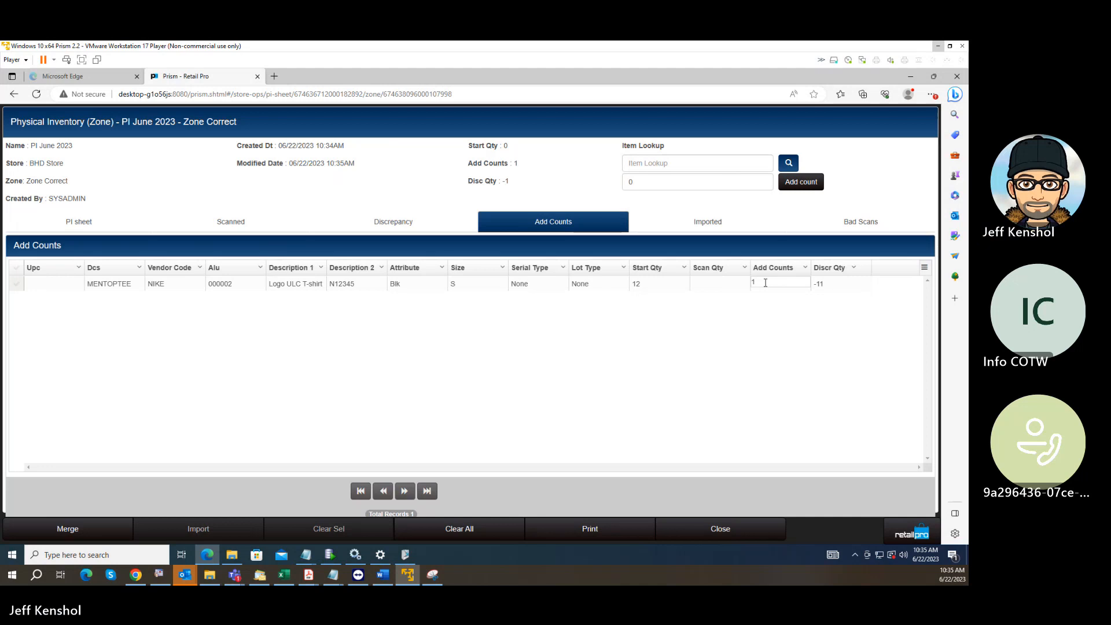
text(1)
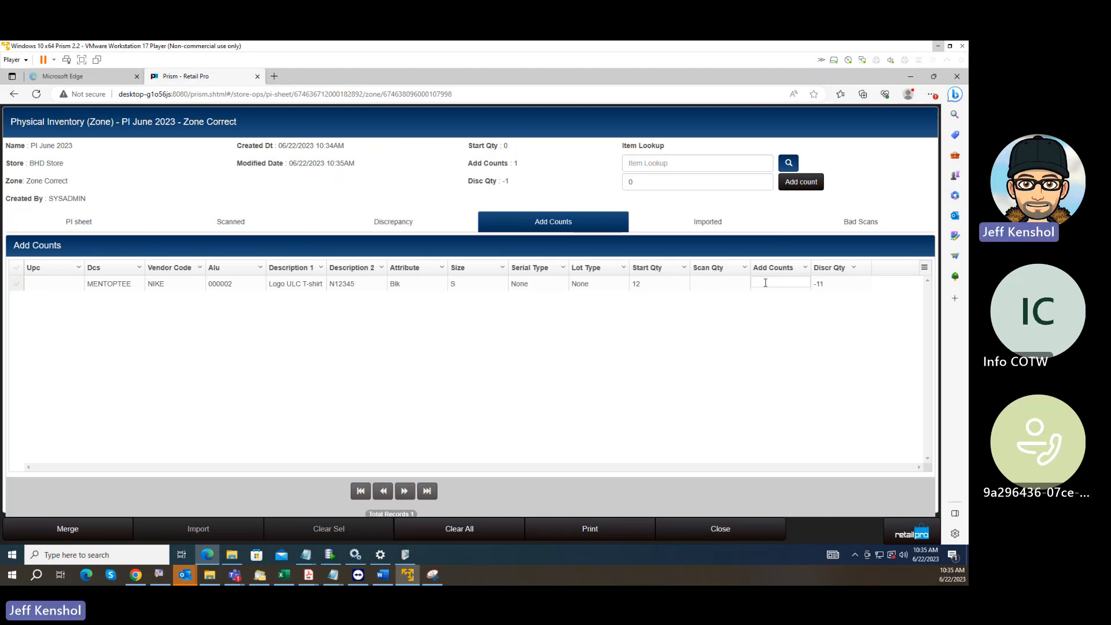
key(Return)
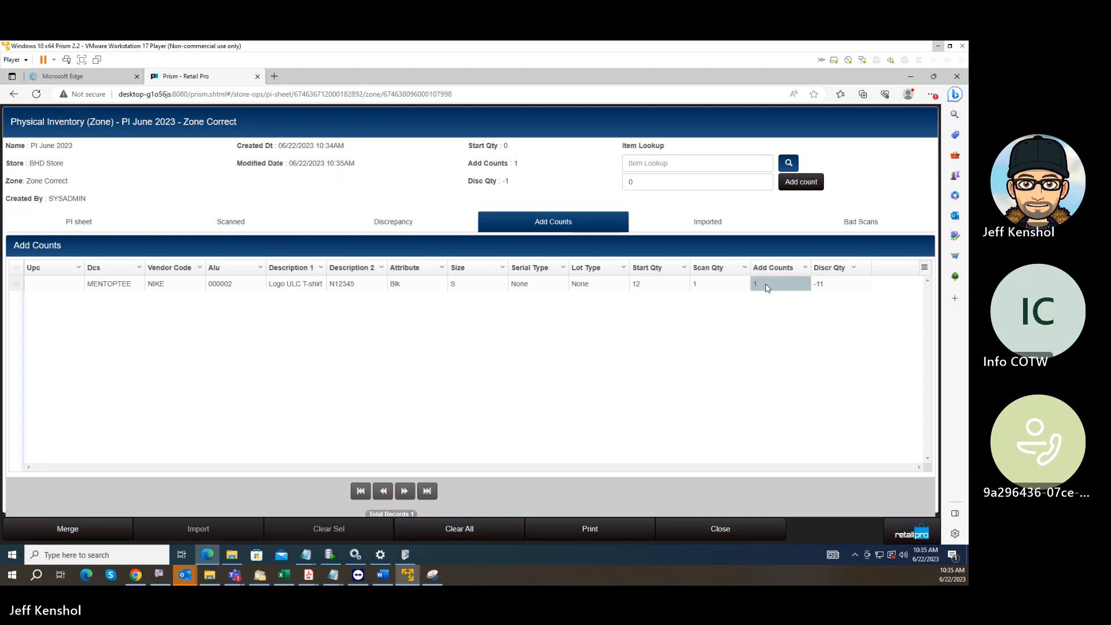
Close the zone sheet and zone list, leave the PI June 2023 sheet and reopen it from the PI Sheets list.
click(717, 530)
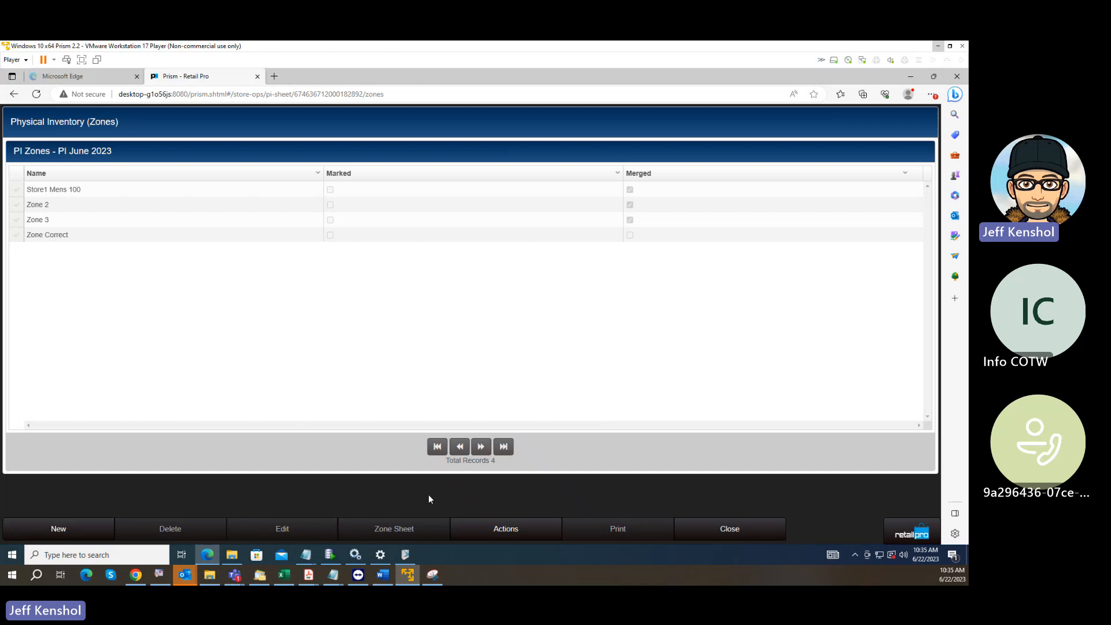
click(715, 533)
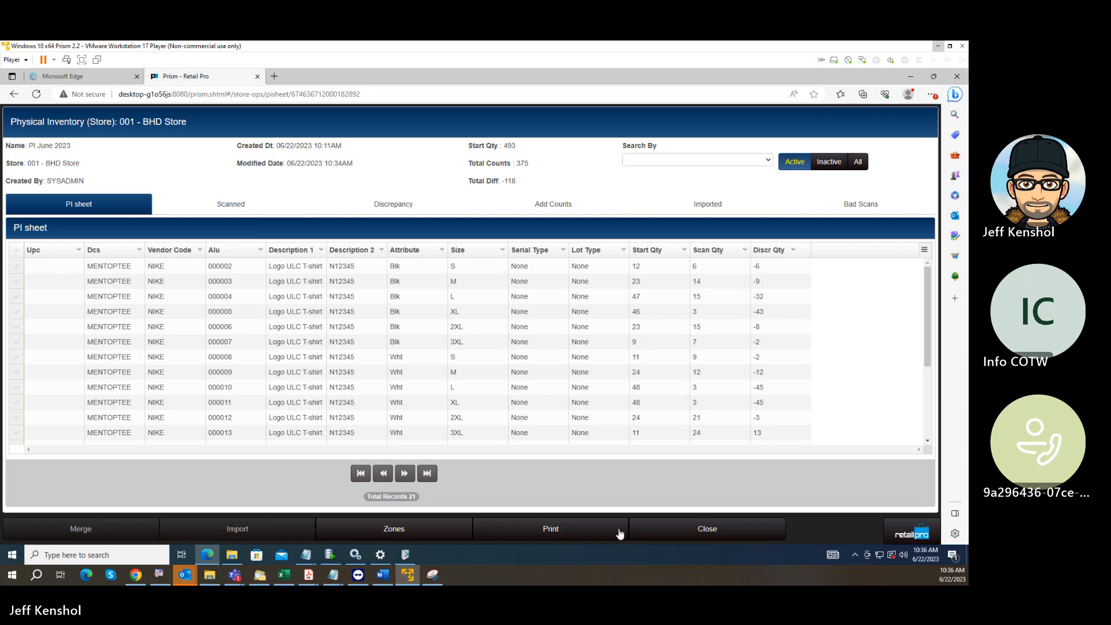
click(697, 532)
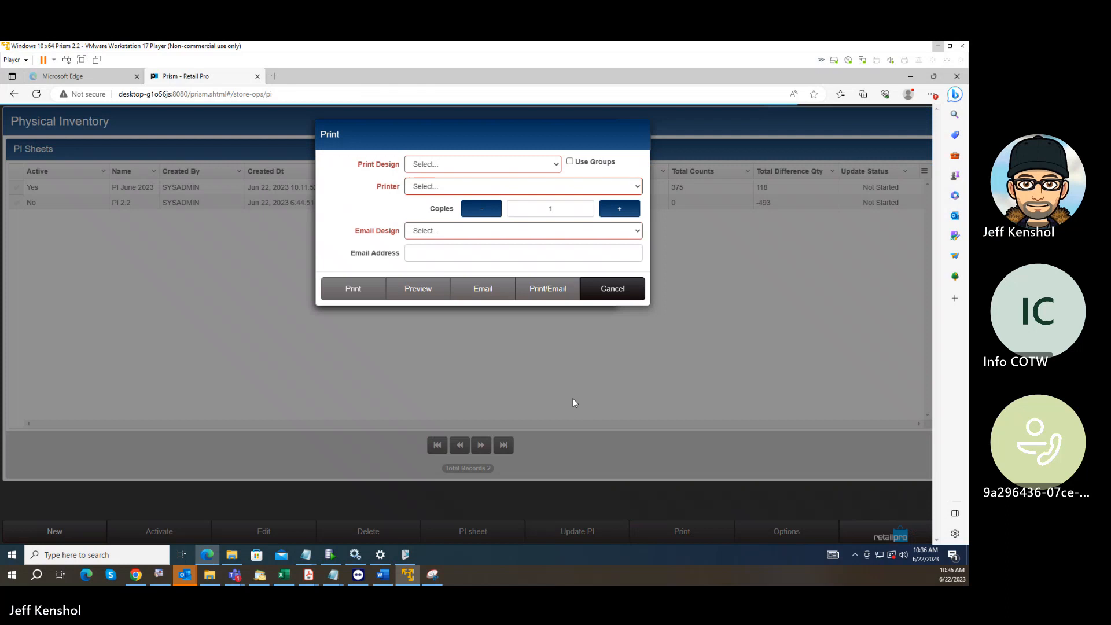
click(628, 289)
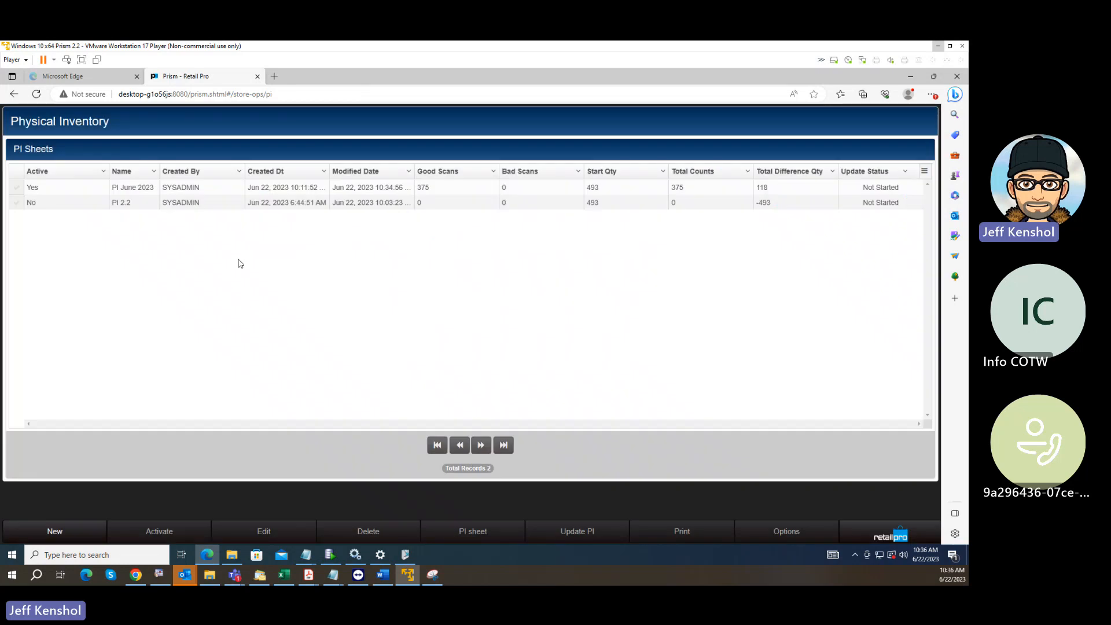
click(34, 184)
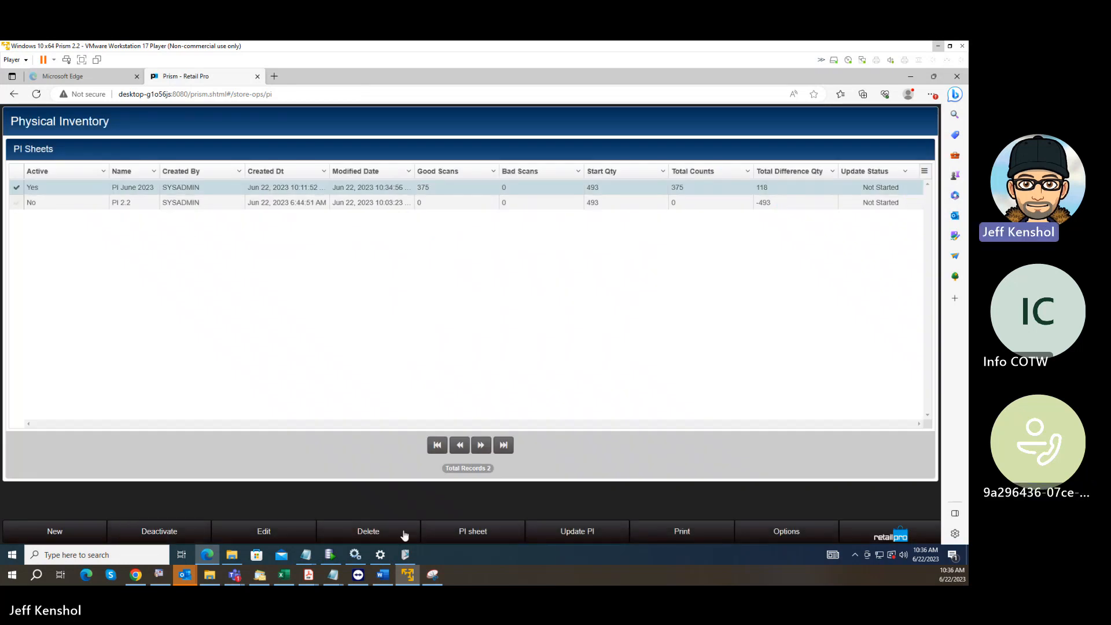
click(470, 540)
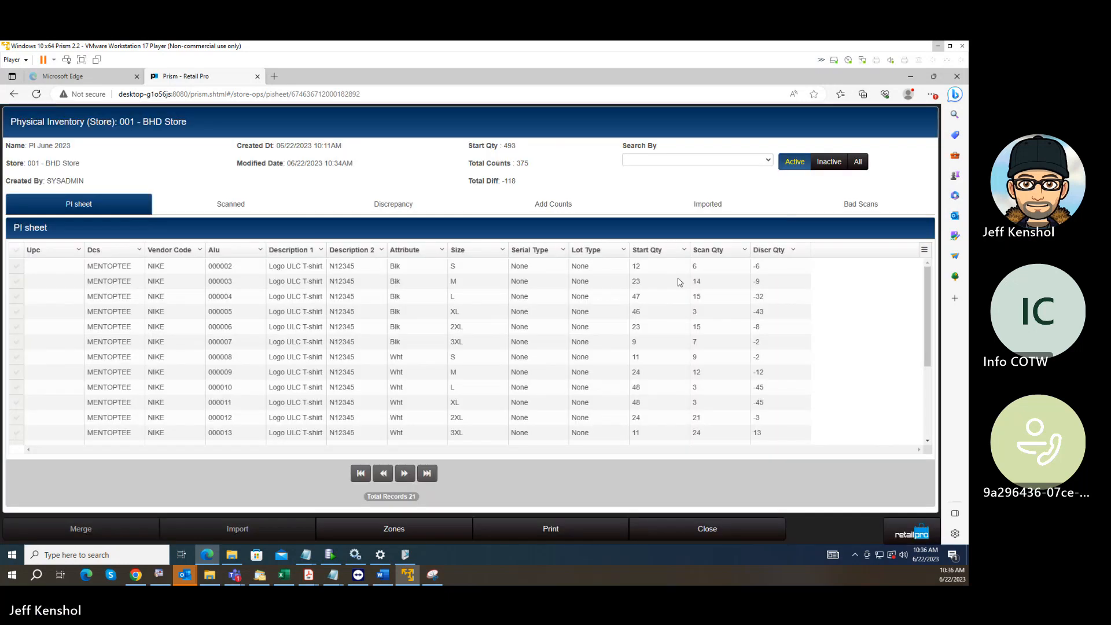
Examine the item quantities of PI June 2023 in the PI sheet, Scanned, Discrepancy and Add Counts lists.
click(698, 283)
click(261, 209)
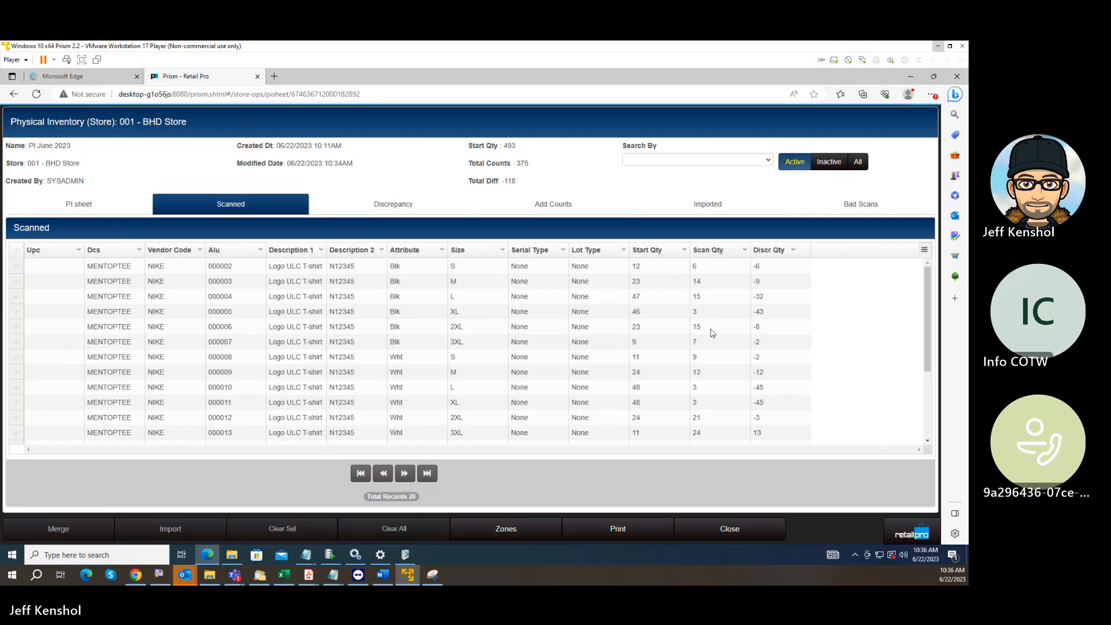
click(711, 329)
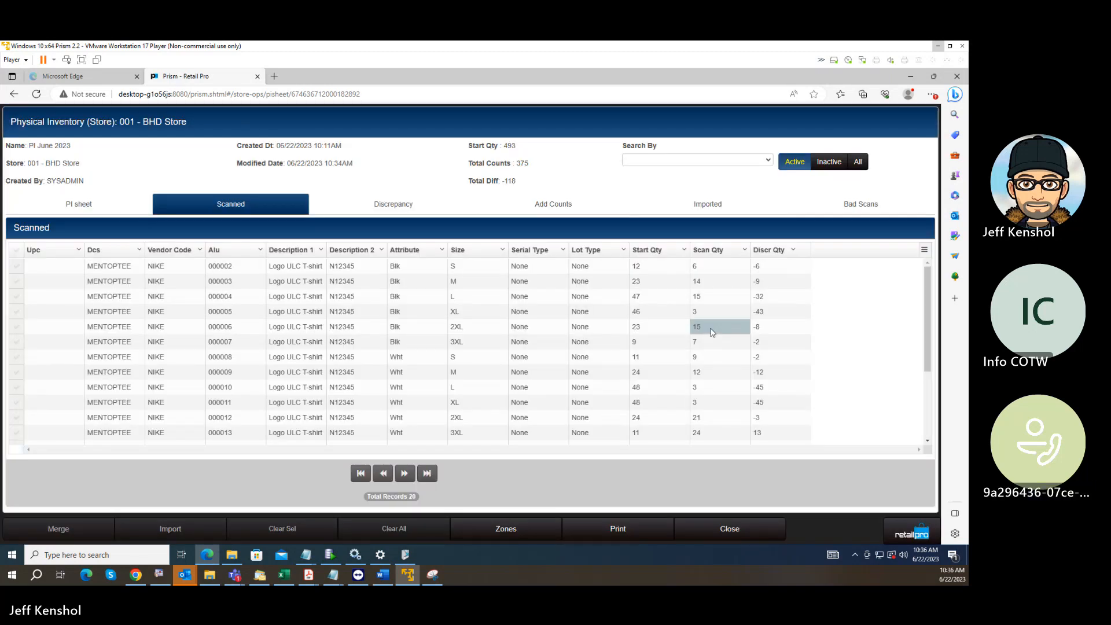
click(411, 207)
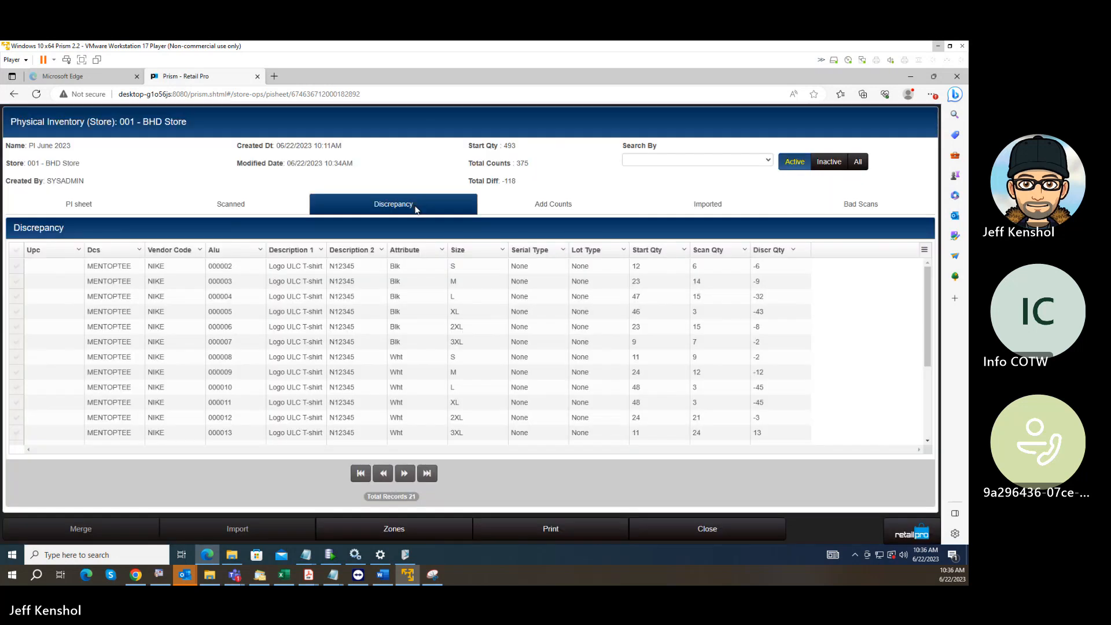
click(698, 306)
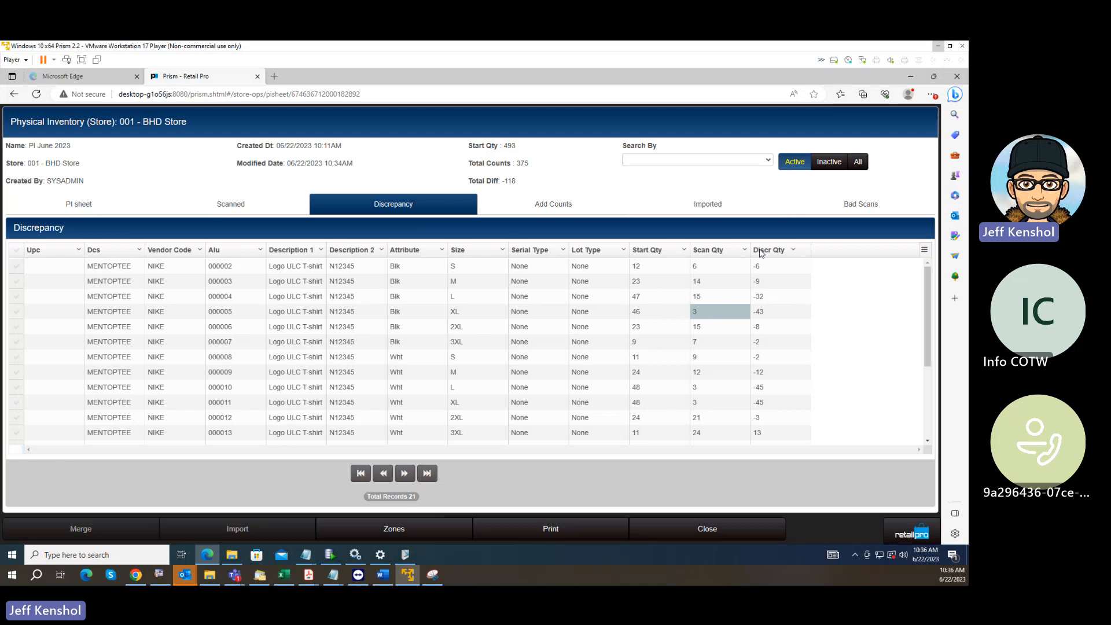
click(564, 204)
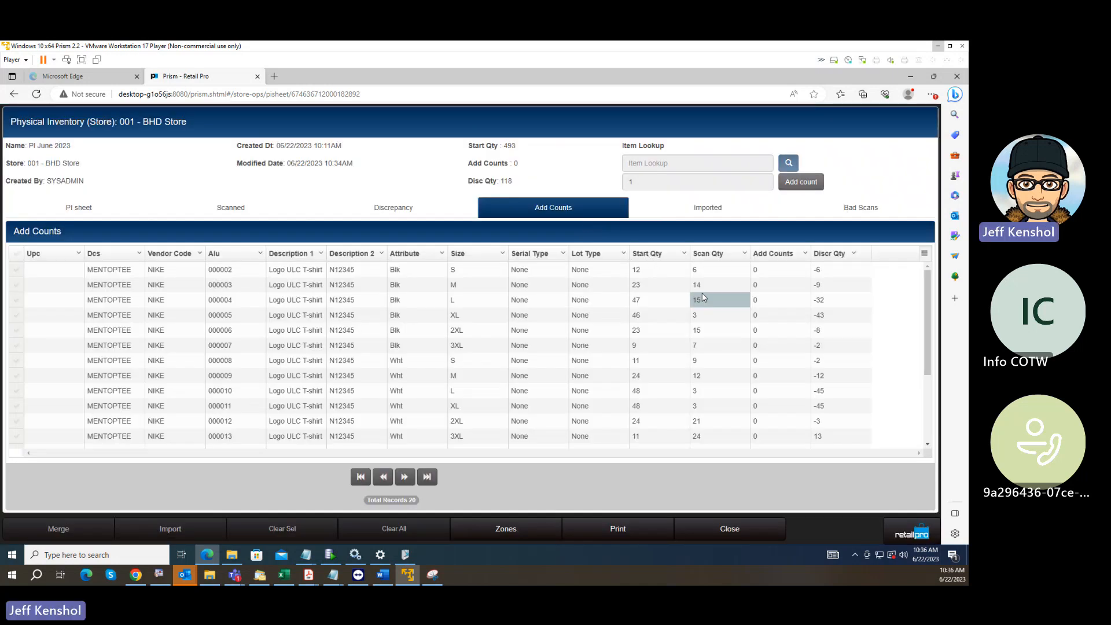
click(704, 319)
click(711, 380)
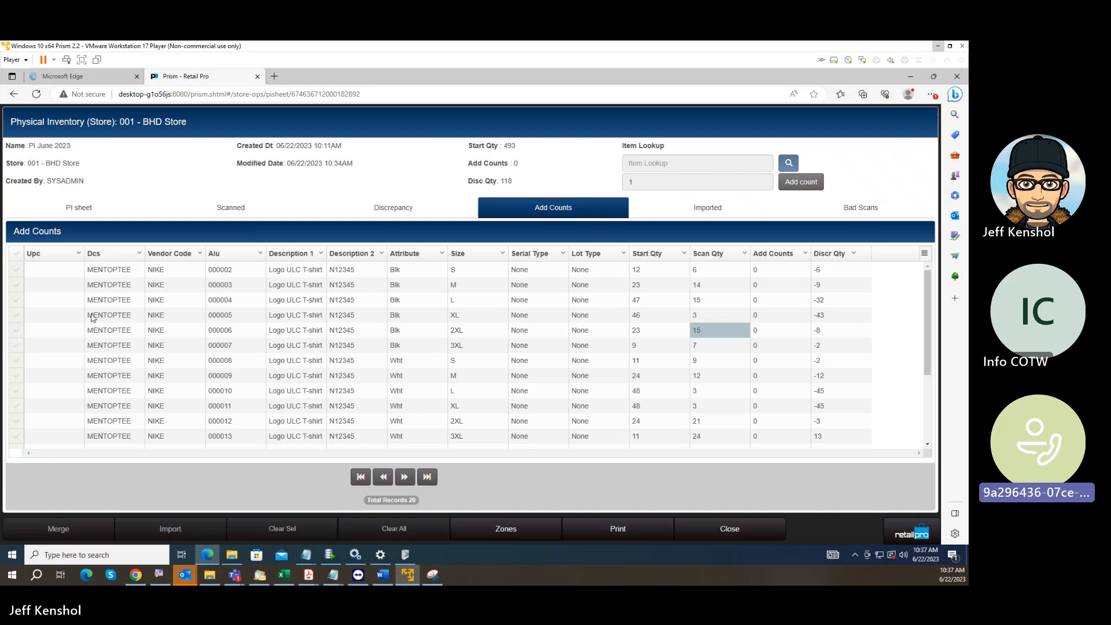
click(553, 318)
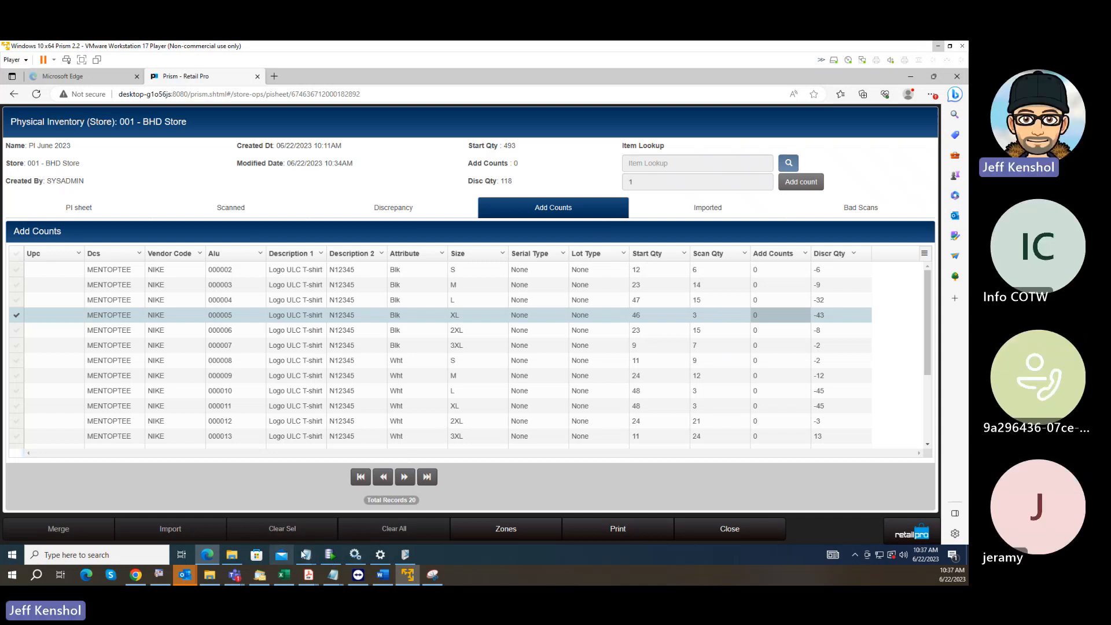
Switch to the Zones folder in File Explorer and duplicate Zone1.txt there.
mouse_move(306, 555)
click(237, 558)
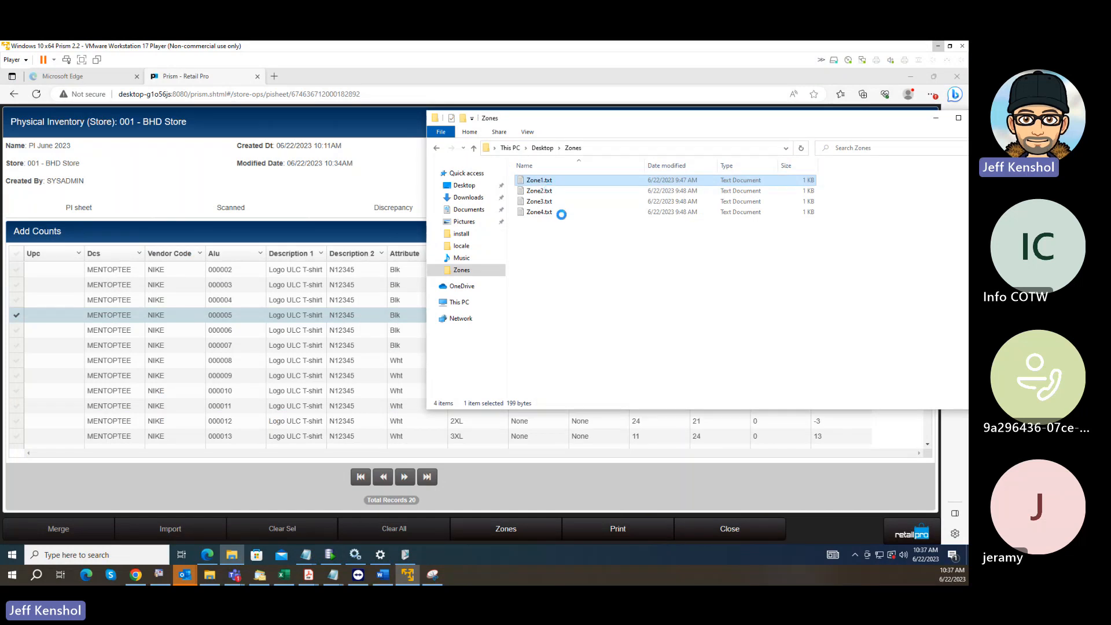
click(566, 322)
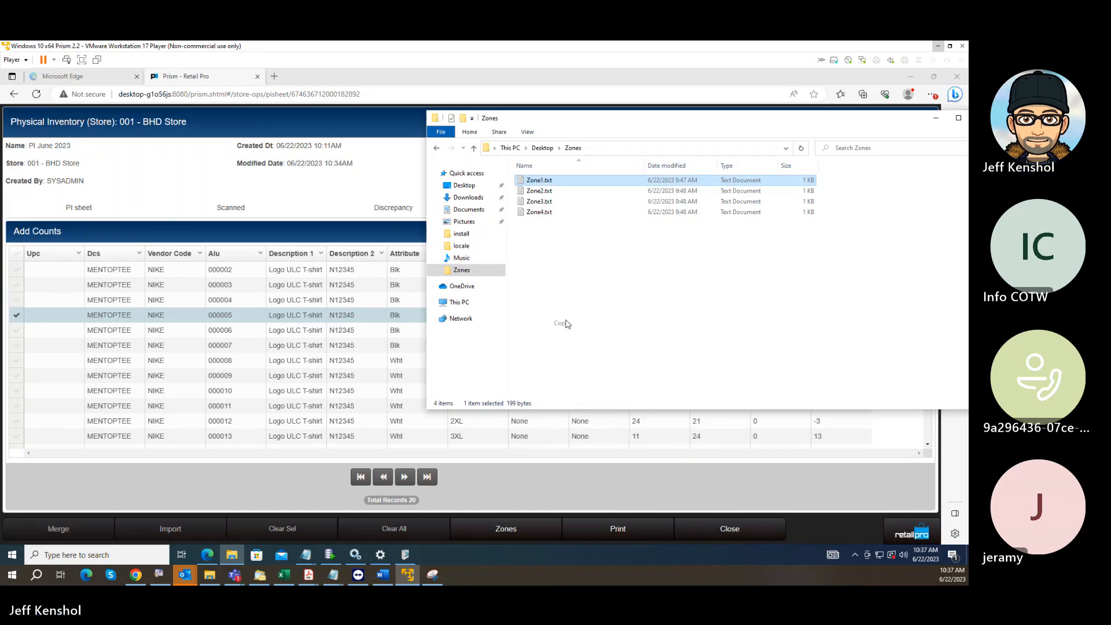
click(559, 291)
right_click(560, 293)
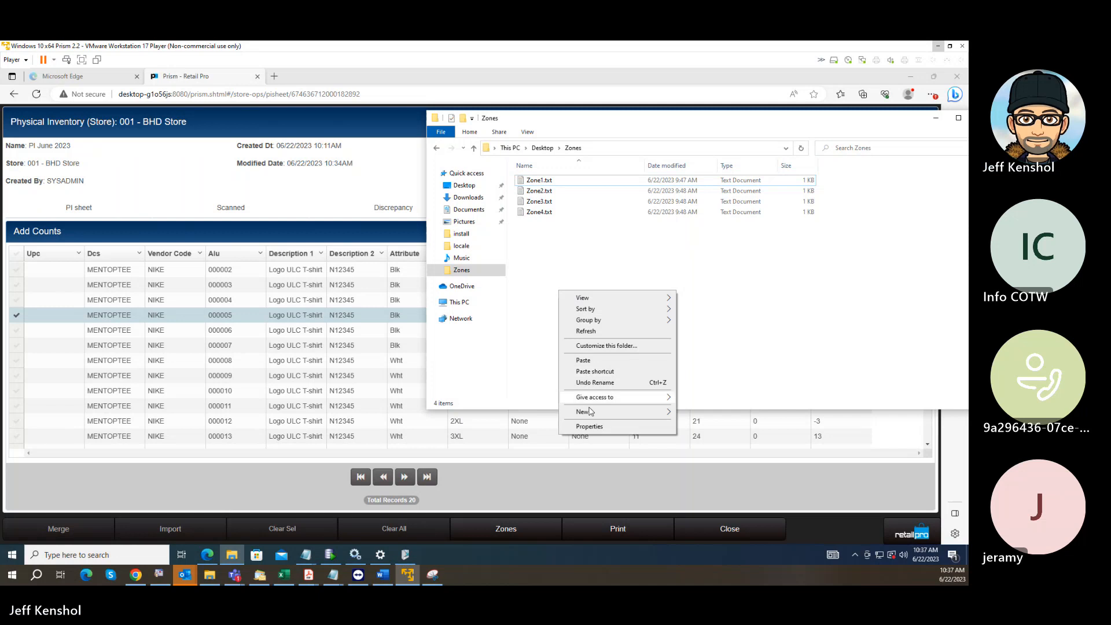
click(602, 360)
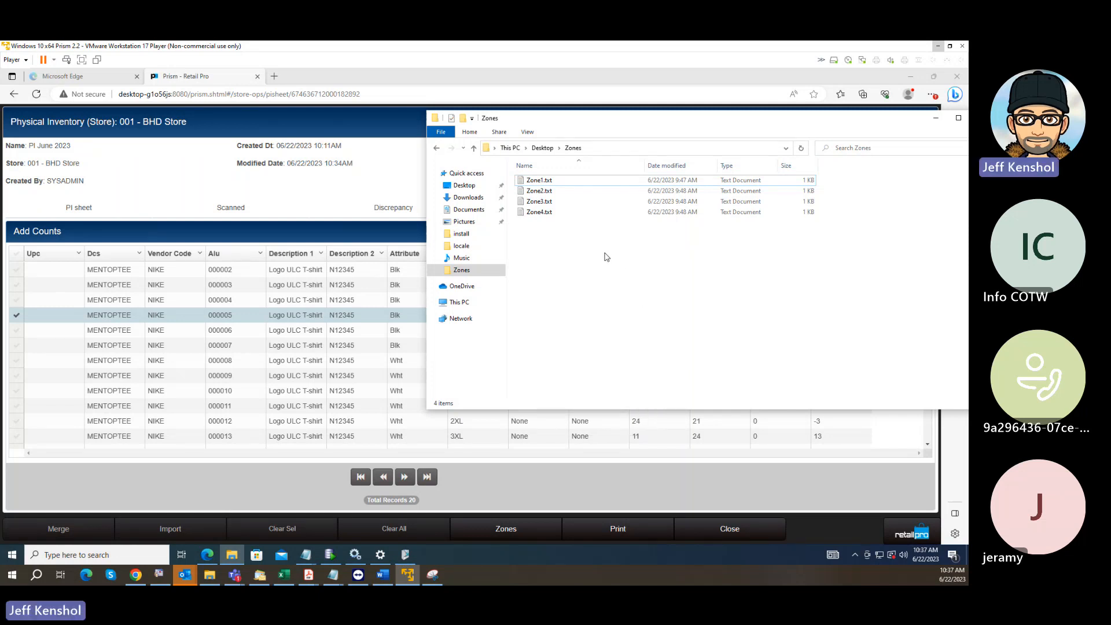
Rename the copy of Zone1.txt as Zone5.txt.
click(559, 181)
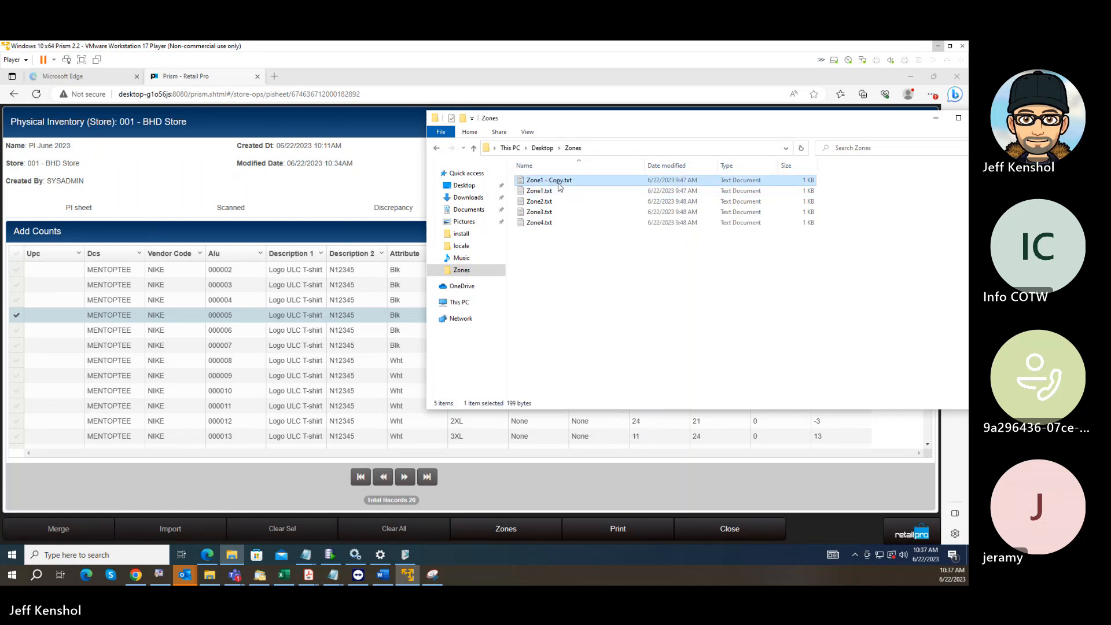
click(565, 181)
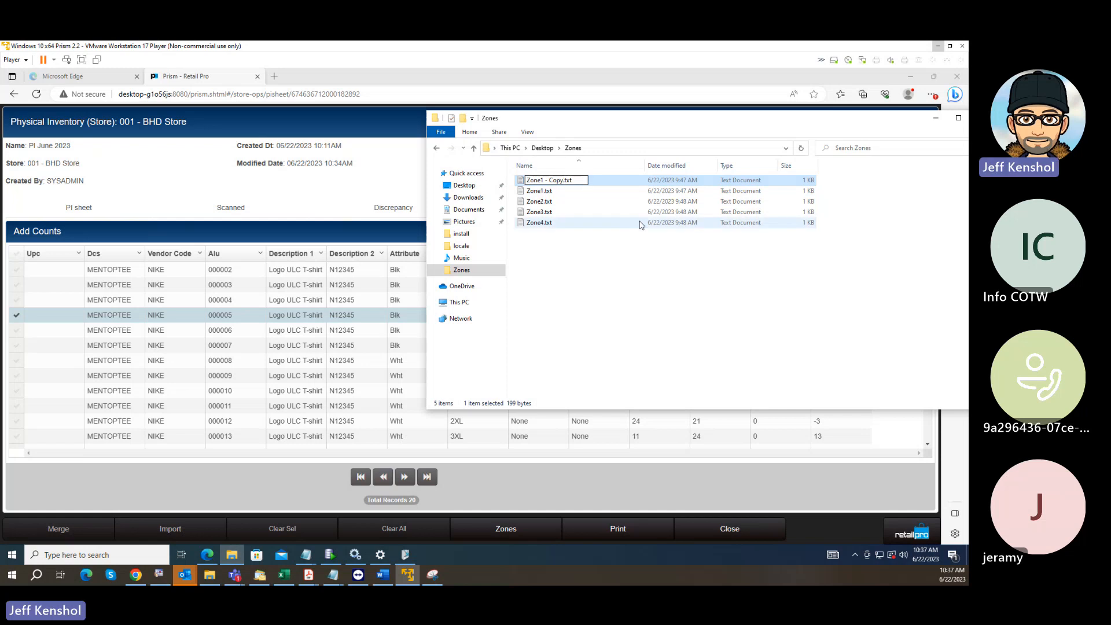
key(BackSpace)
key(BackSpace)
key(BackSpace)
key(BackSpace)
key(BackSpace)
key(BackSpace)
key(BackSpace)
key(BackSpace)
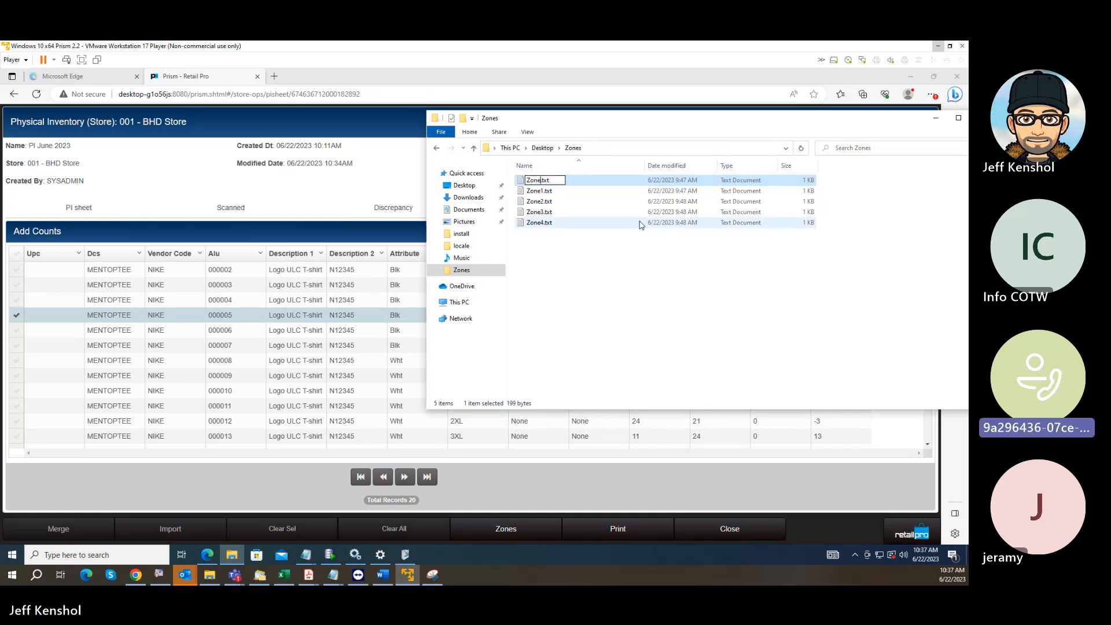
text(5)
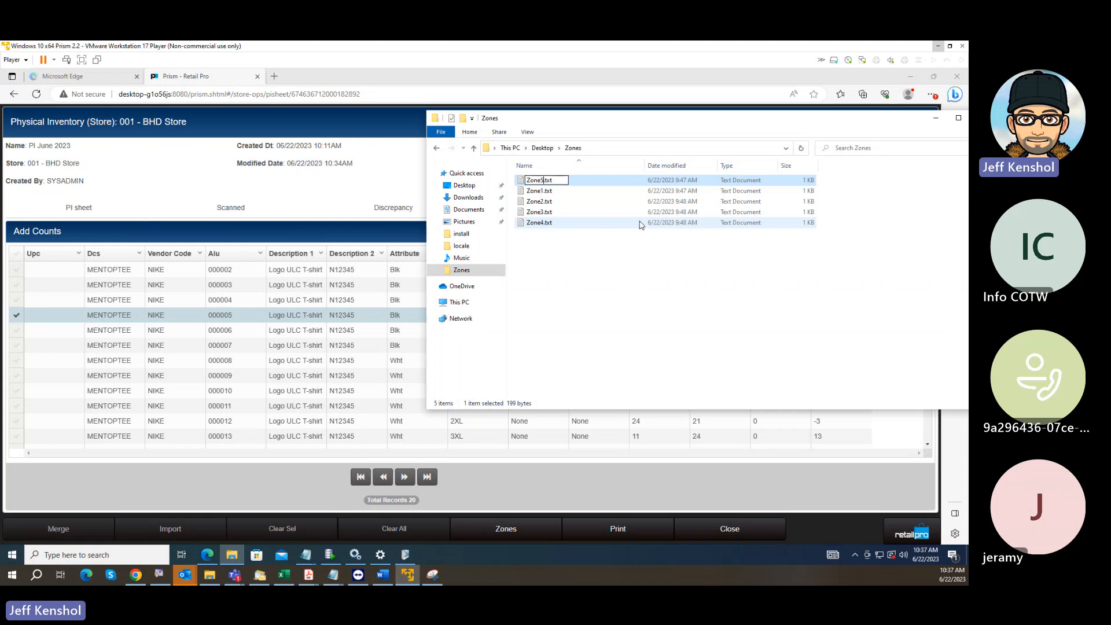
key(Return)
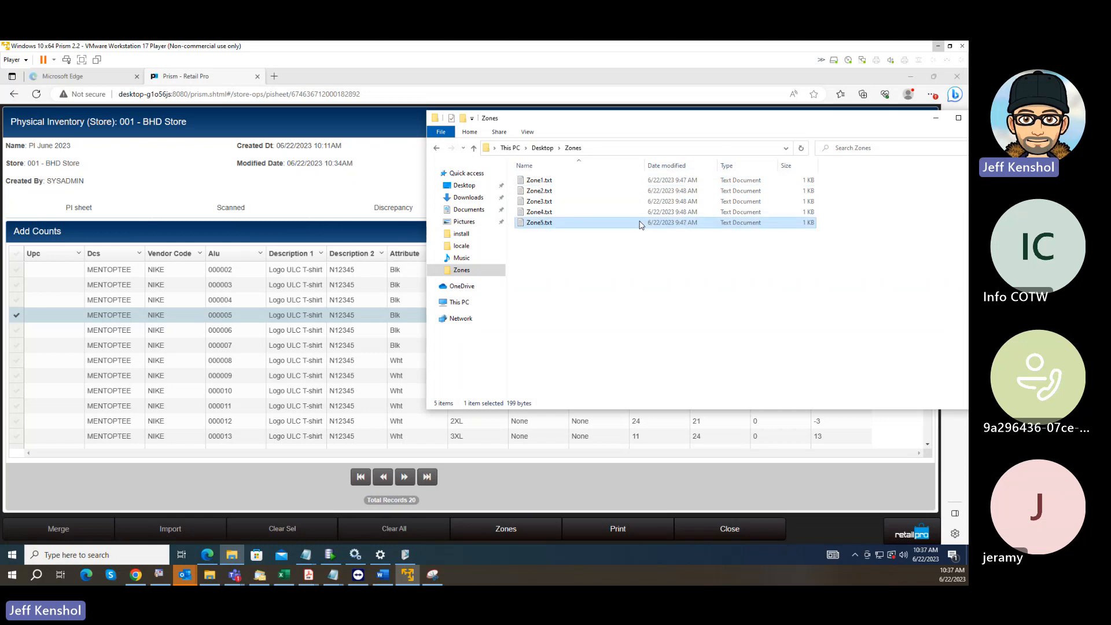
Open Zone5.txt in Notepad and delete all the count lines below 000003,5.
double_click(570, 226)
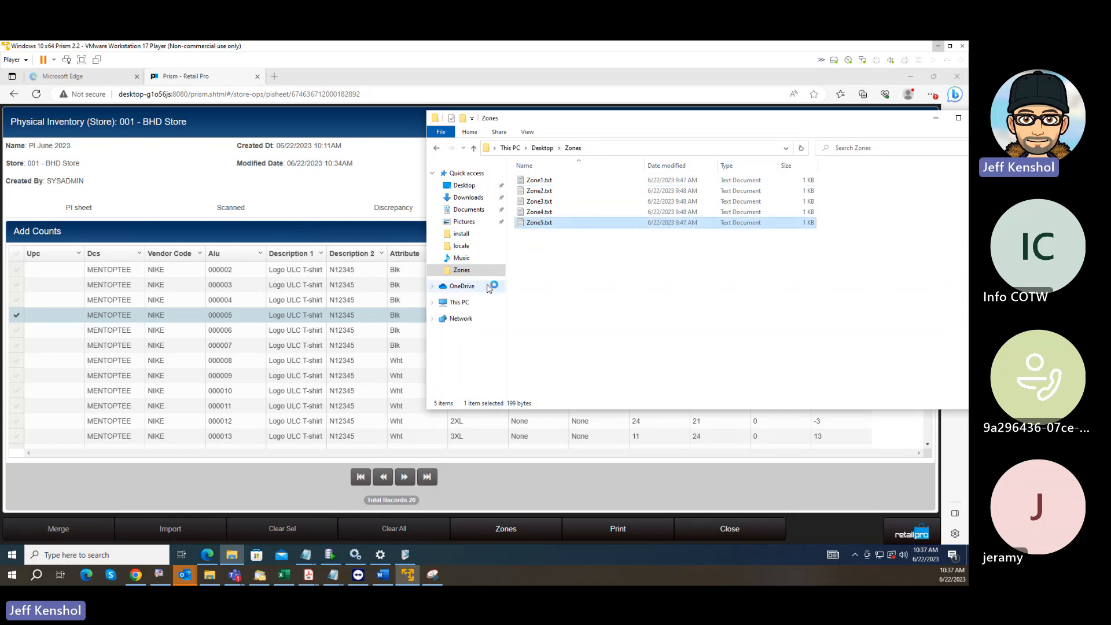
drag(173, 353, 127, 200)
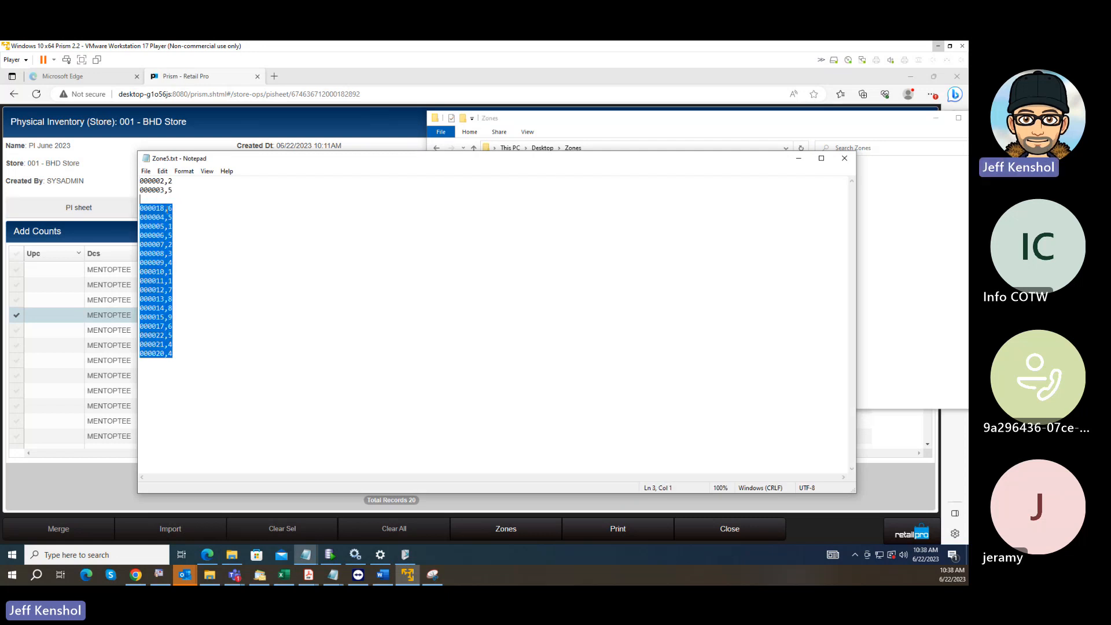
key(Delete)
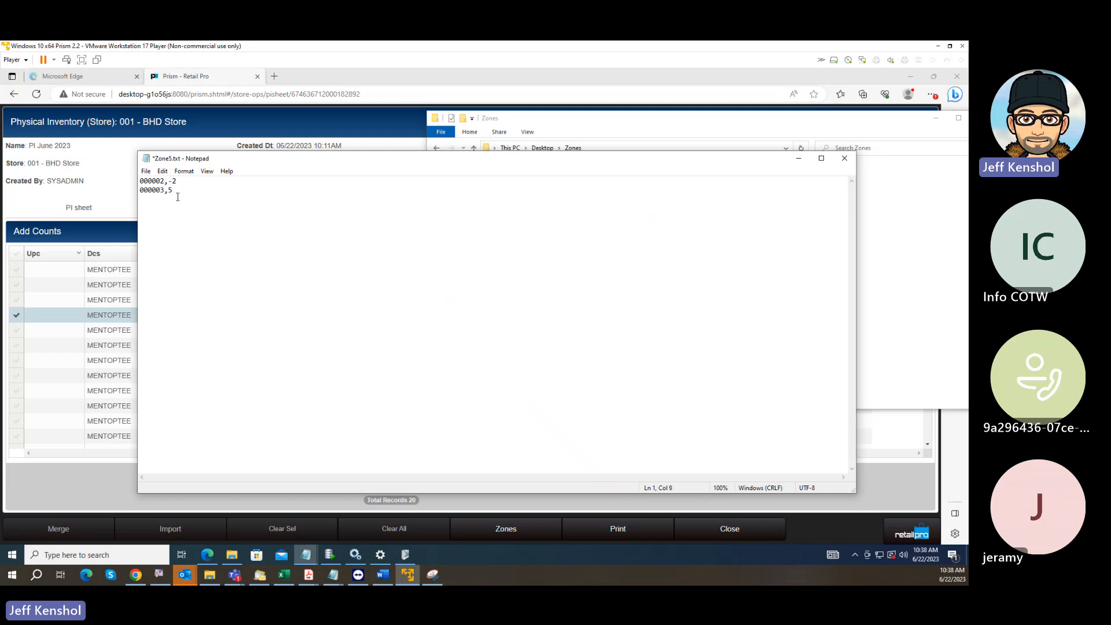
Set the count of item 000003 to 2 in Zone5.txt, then save and close the file.
click(178, 192)
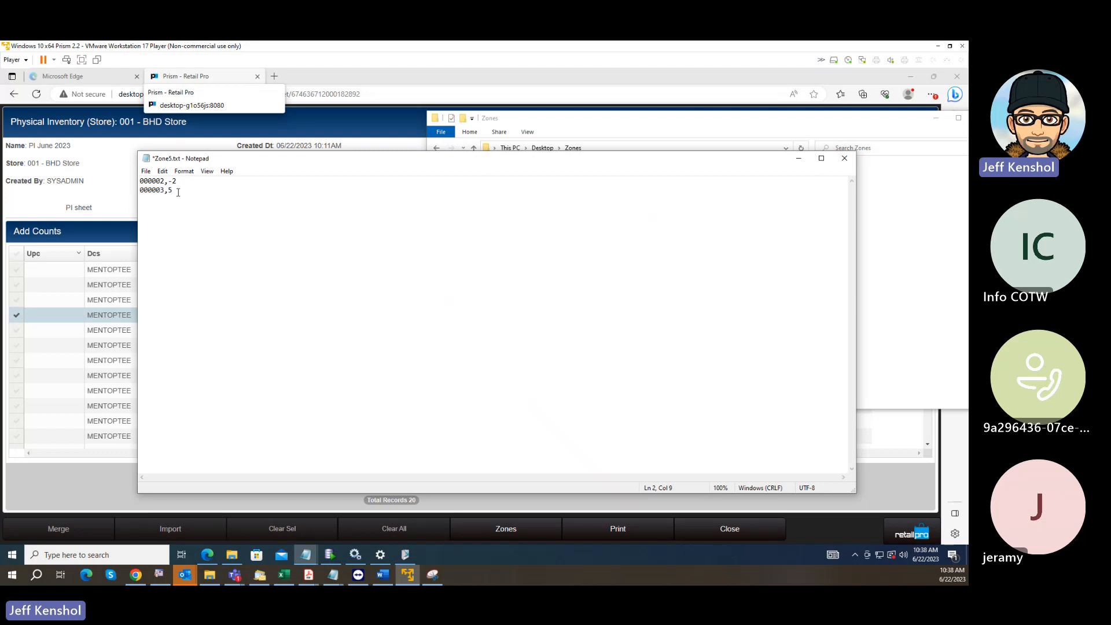
click(147, 172)
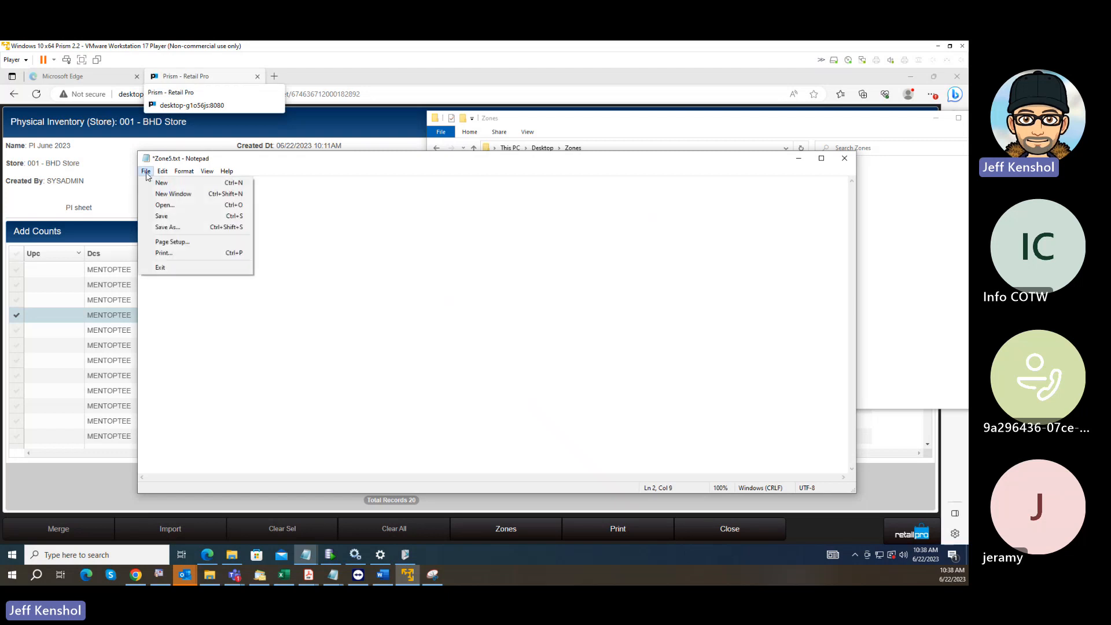
click(171, 221)
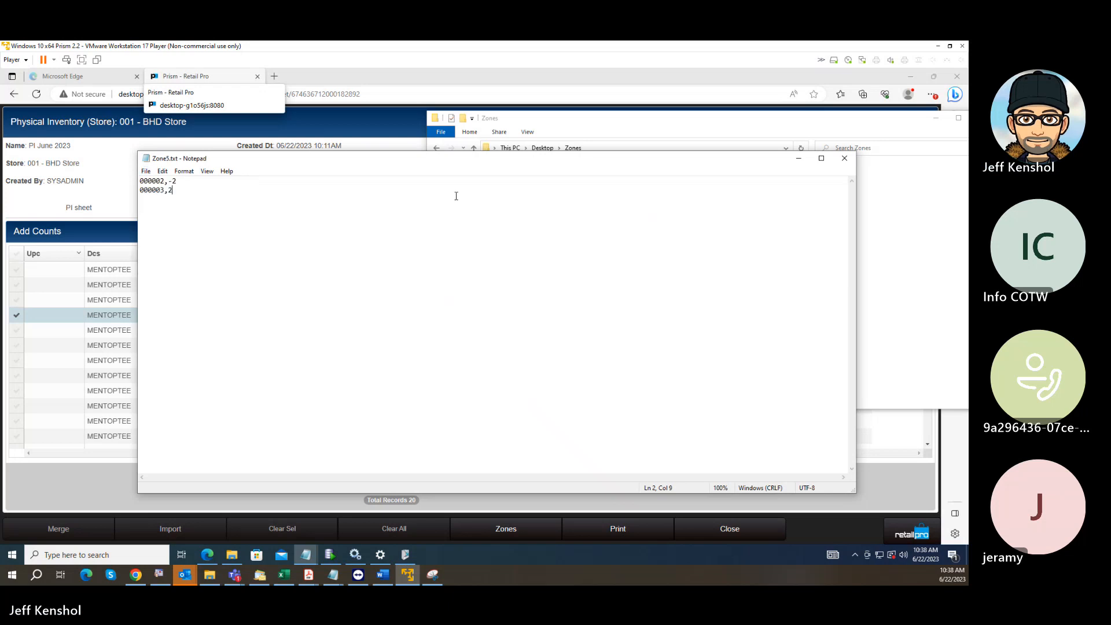
click(845, 159)
Switch to Retail Pro Prism and open the Imported list in the zone sheet of Zone Correct.
click(385, 172)
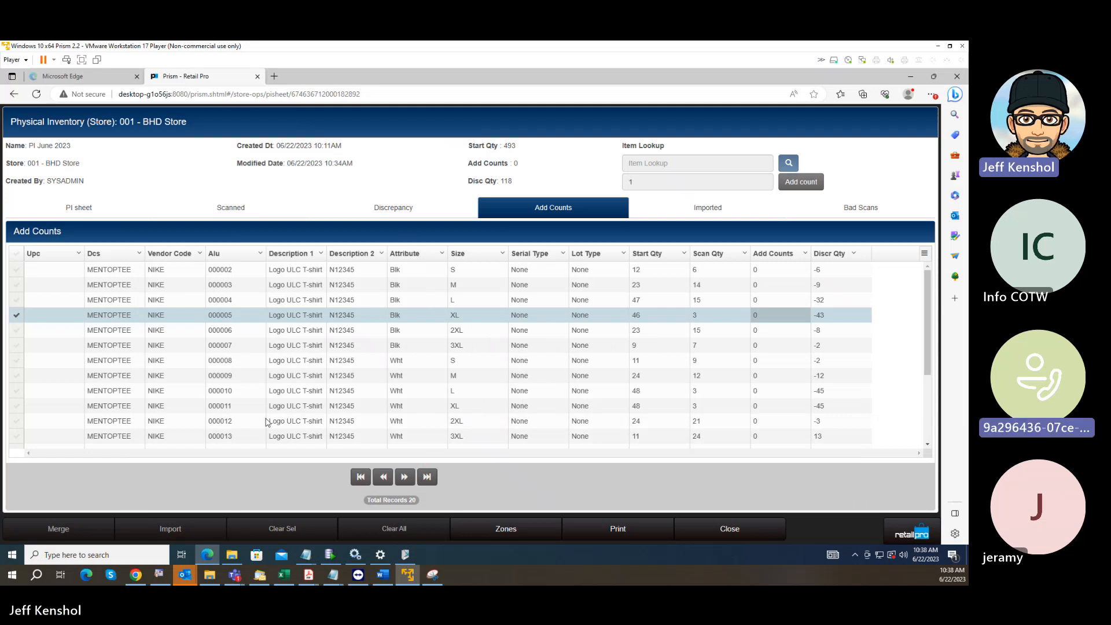
click(506, 528)
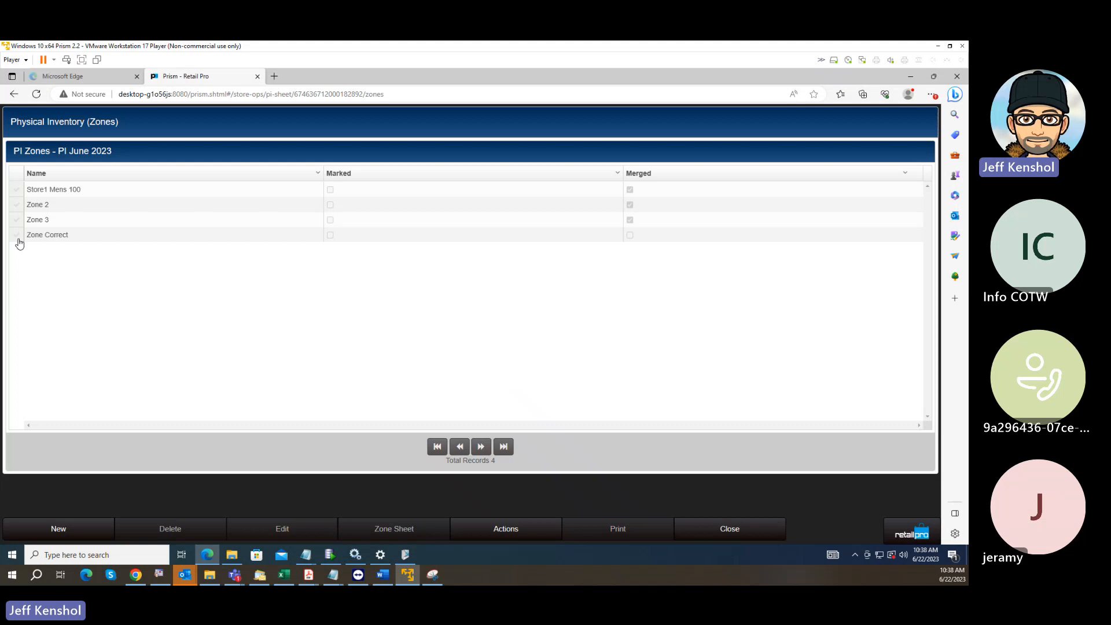
click(18, 236)
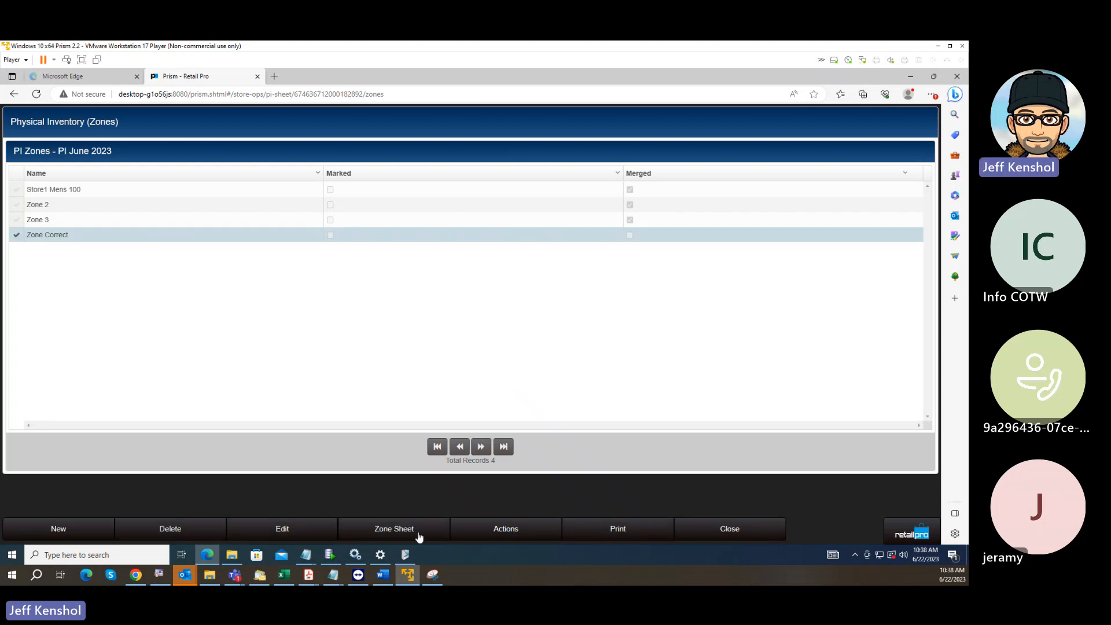
click(436, 527)
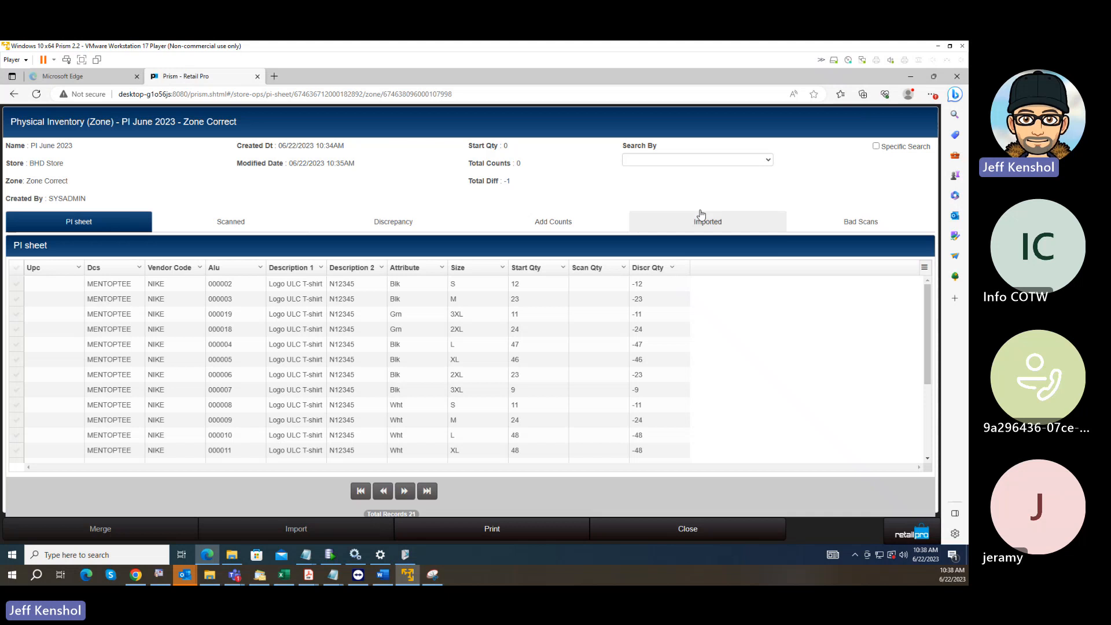
click(723, 226)
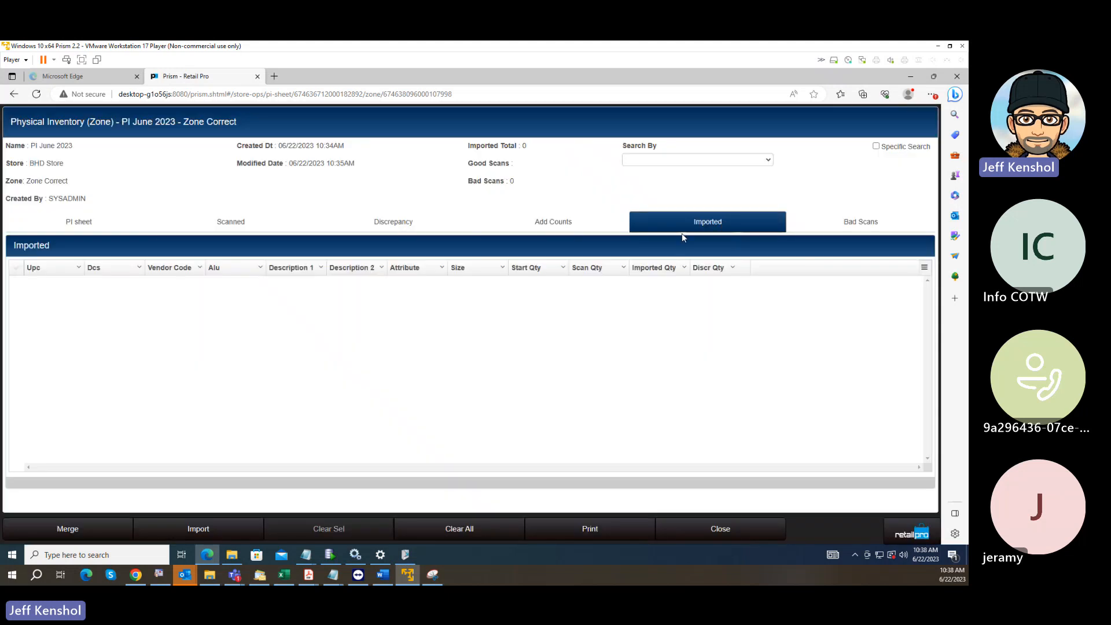
Import Zone5.txt from the Zones folder into Zone Correct with the mapping schema Import.
click(204, 528)
click(490, 194)
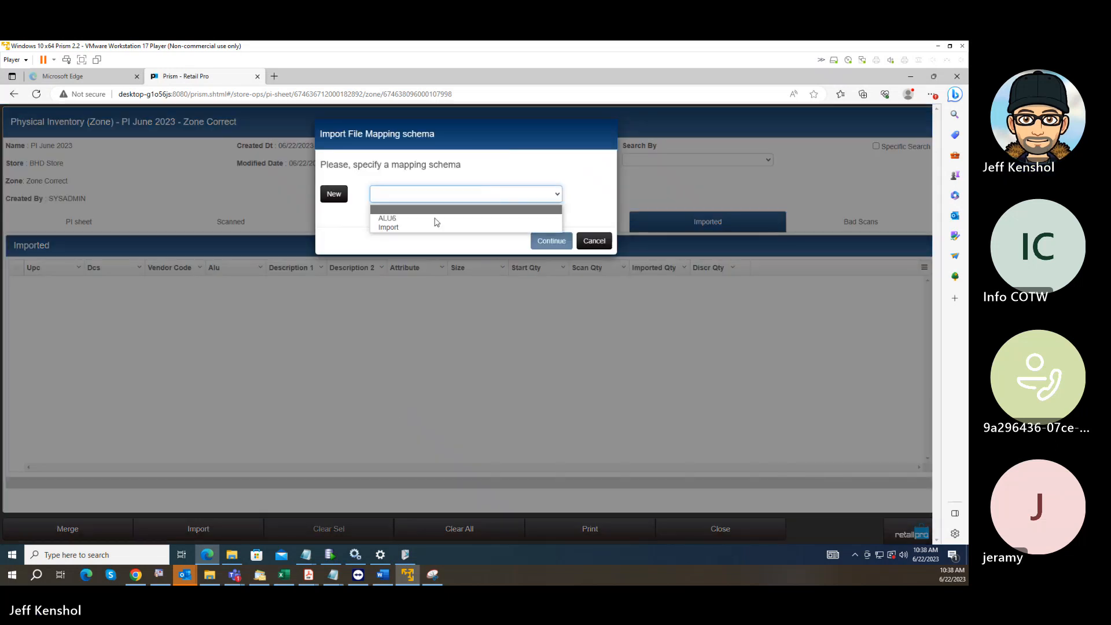
click(414, 227)
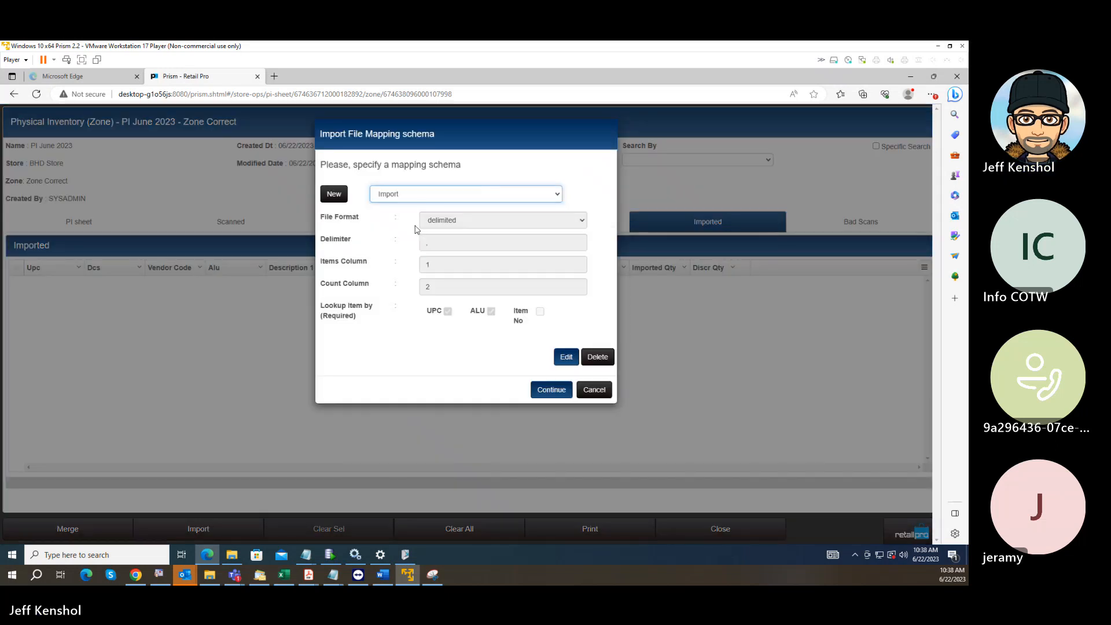
click(551, 394)
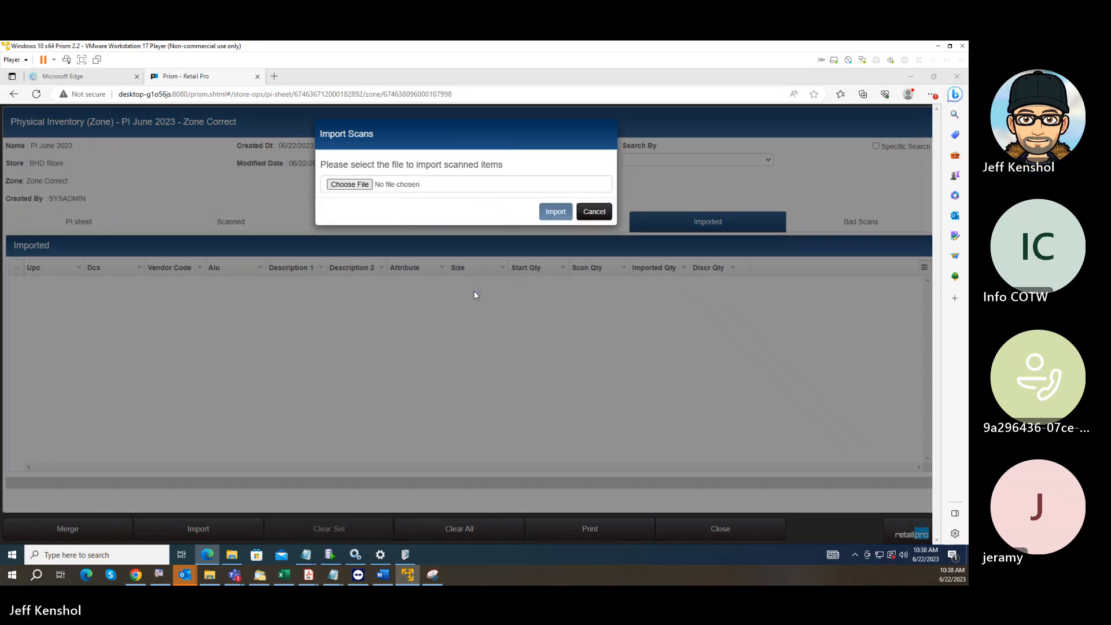
click(122, 184)
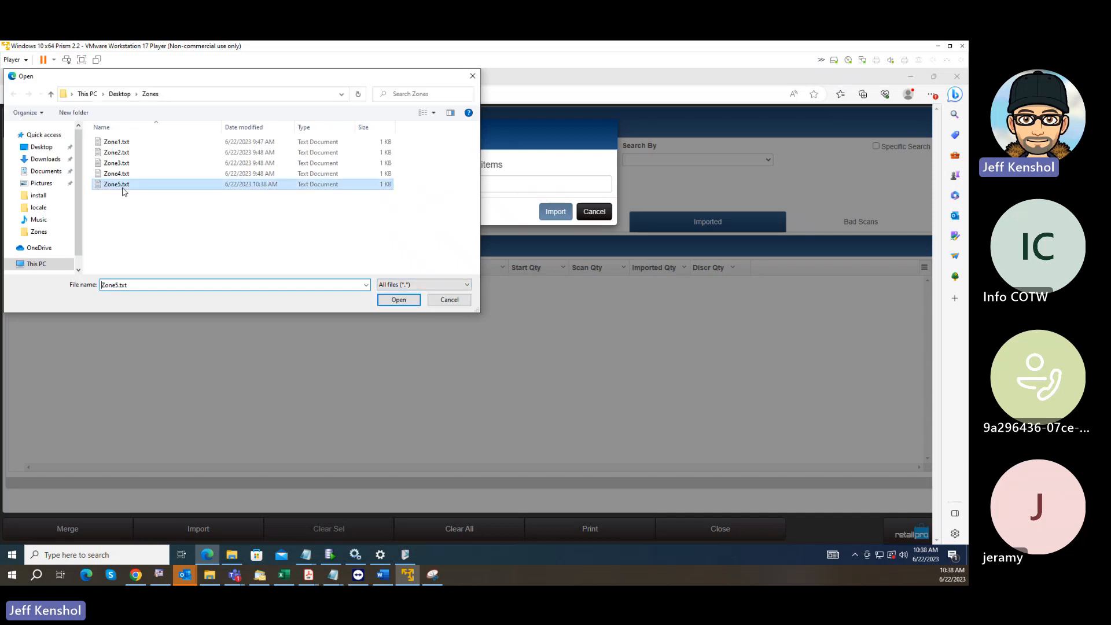
click(399, 299)
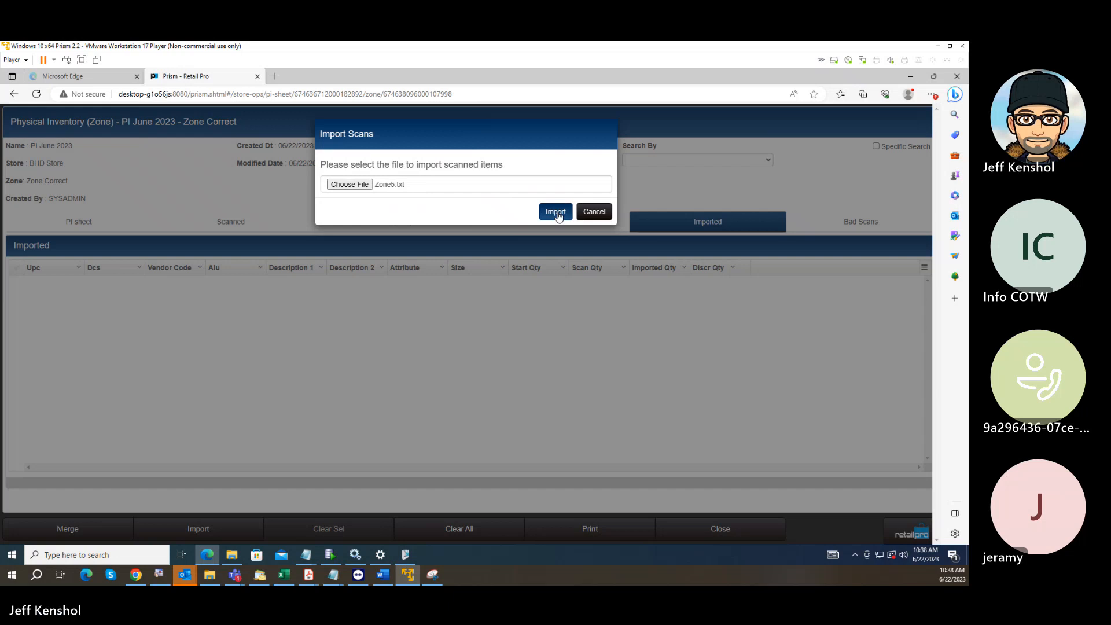
click(556, 212)
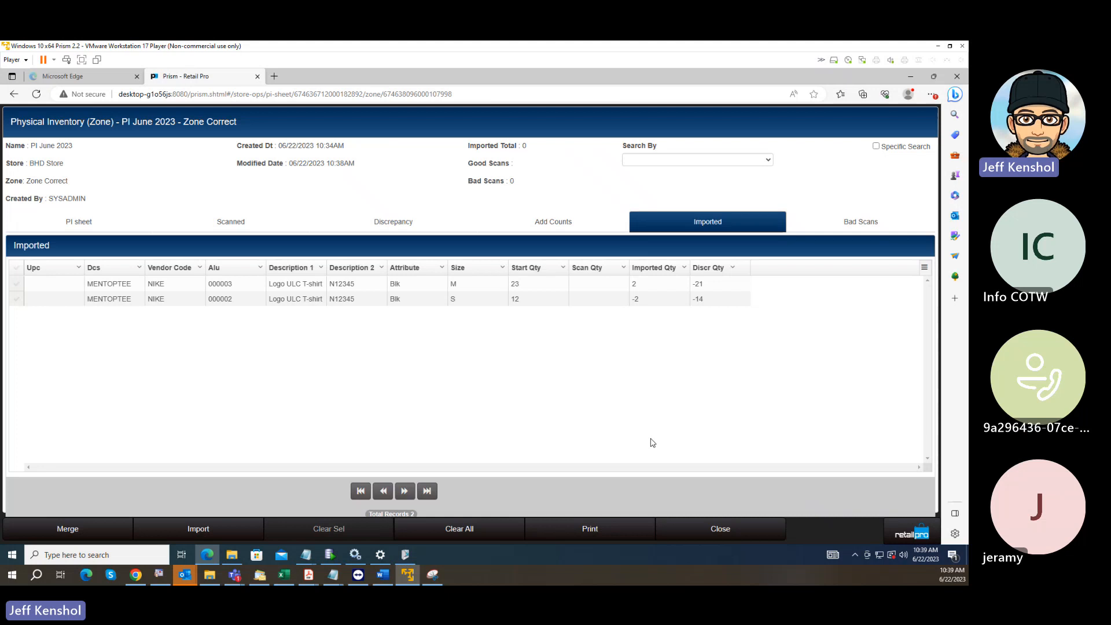
Merge all imported item counts into Zone Correct and close its zone sheet.
click(94, 539)
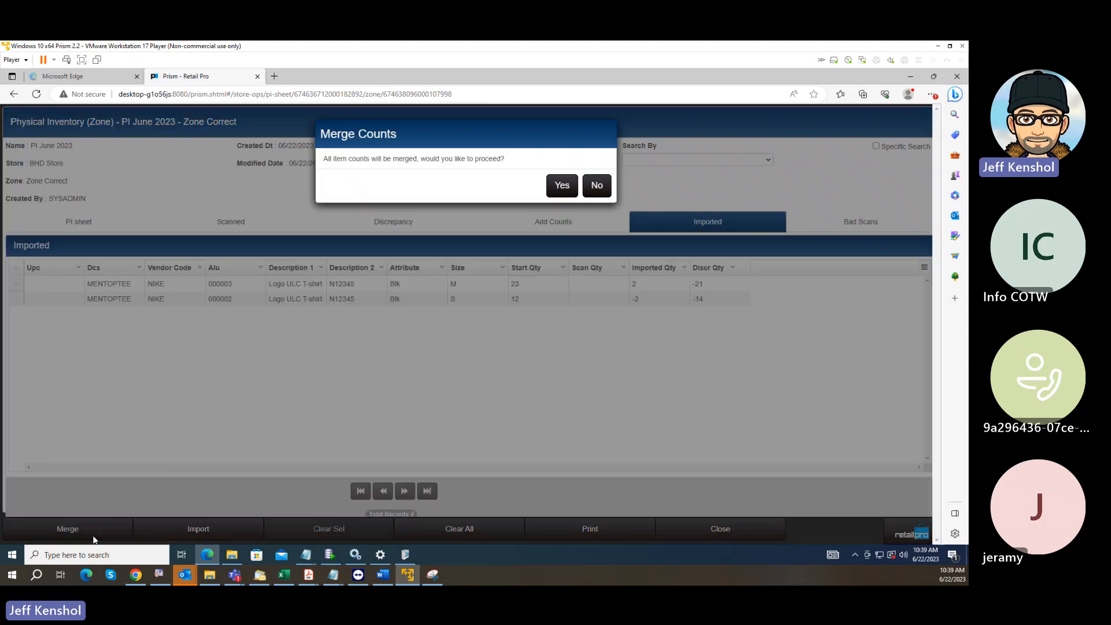
click(560, 185)
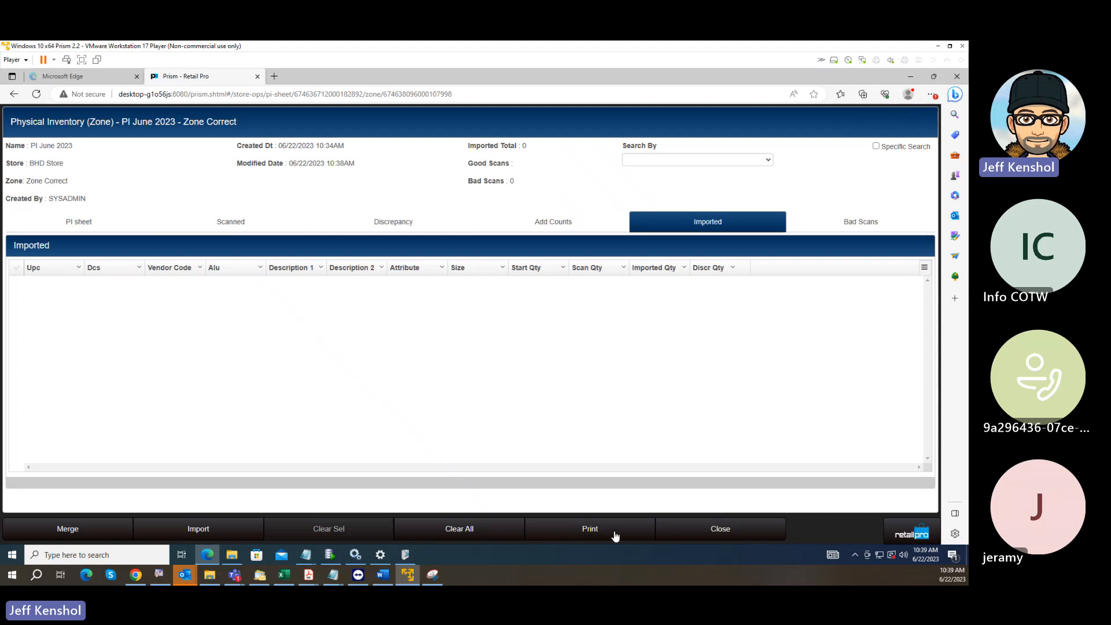
click(709, 534)
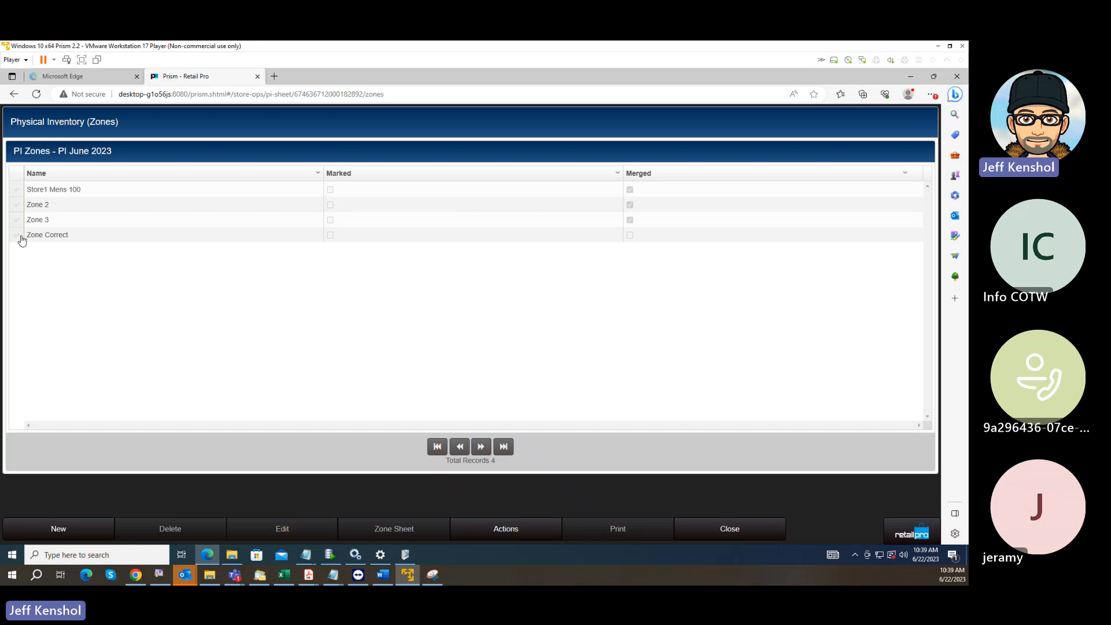
Merge Zone Correct into the PI June 2023 physical inventory.
click(22, 239)
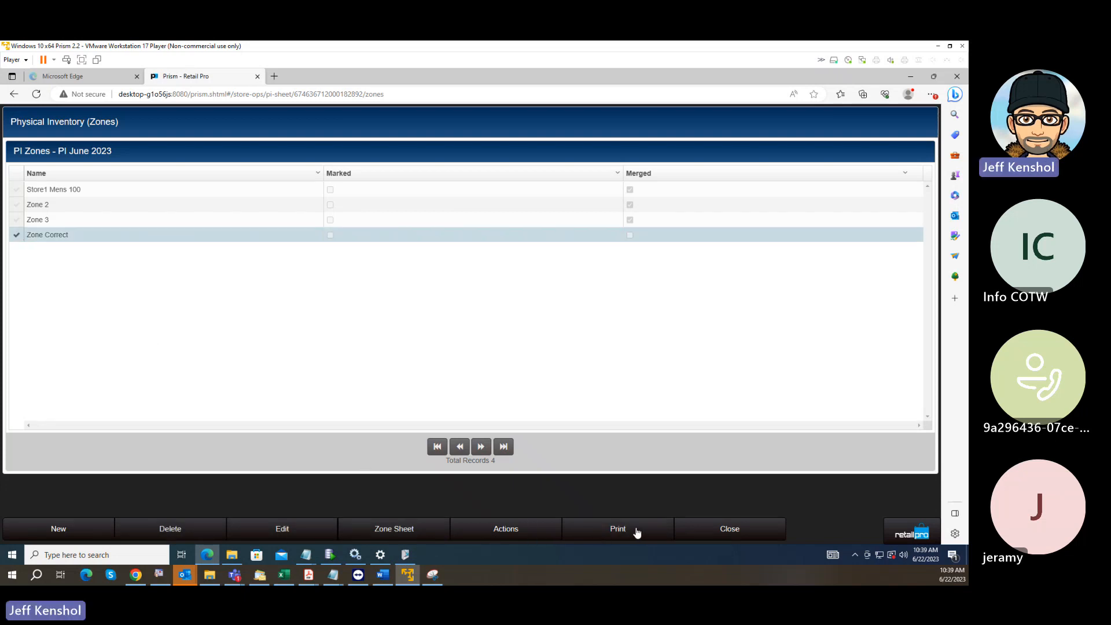
click(502, 530)
click(555, 476)
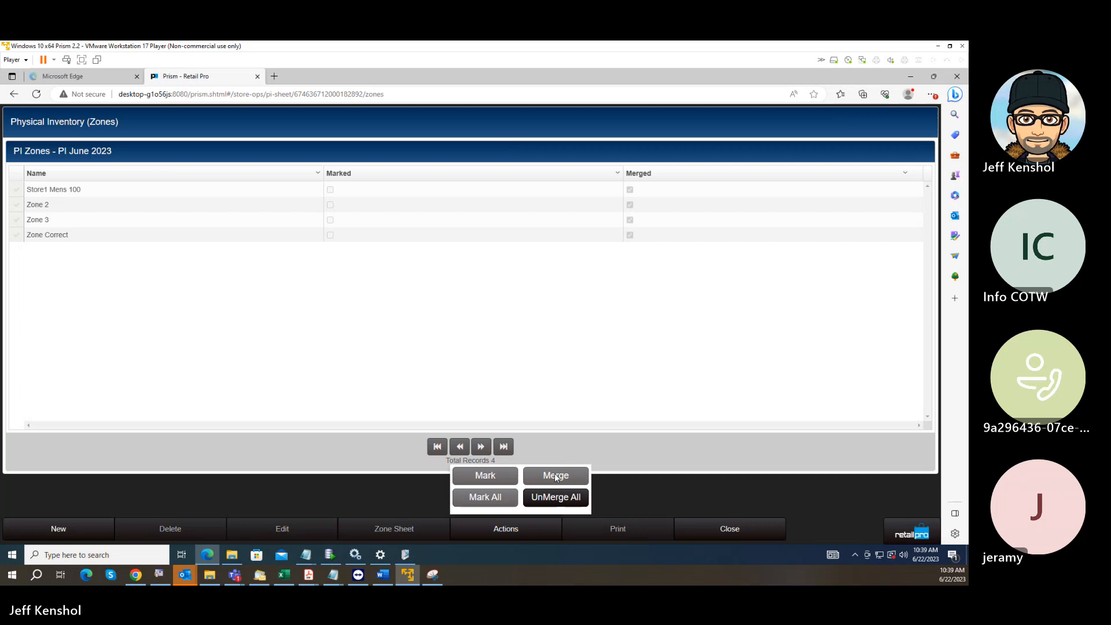
click(385, 487)
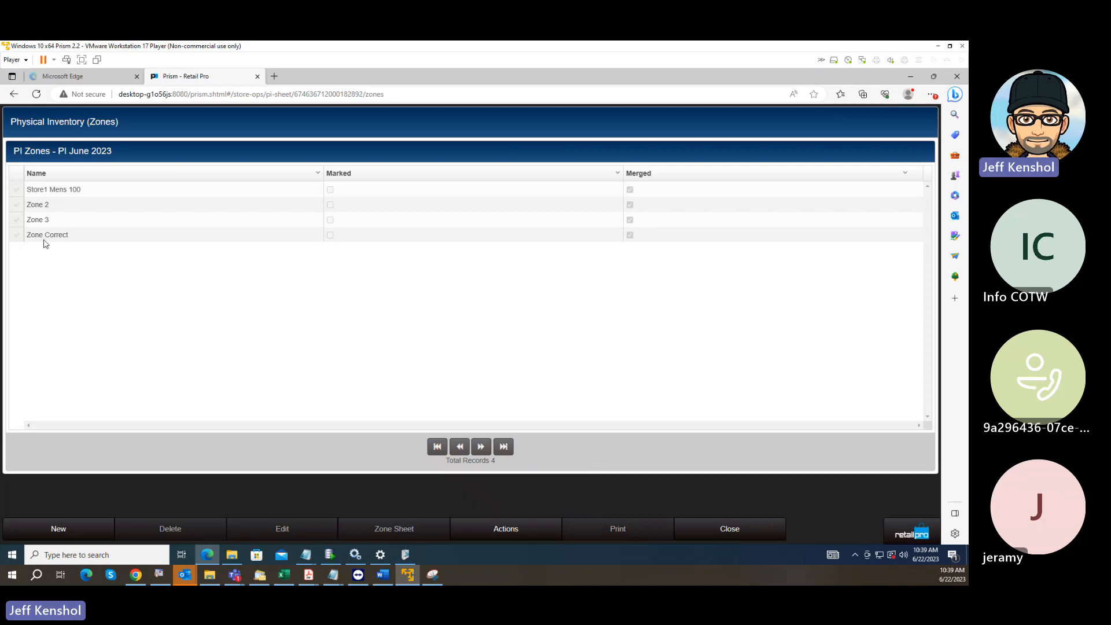
Examine the scan quantities in the PI sheet of Zone Correct and return to the zone list.
click(17, 237)
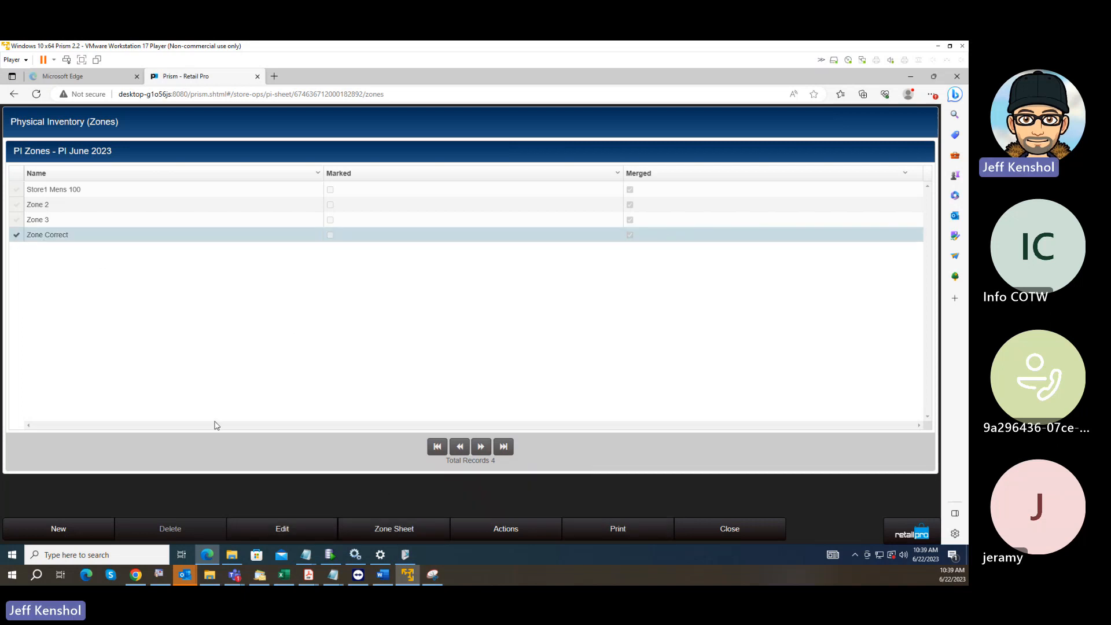
click(415, 532)
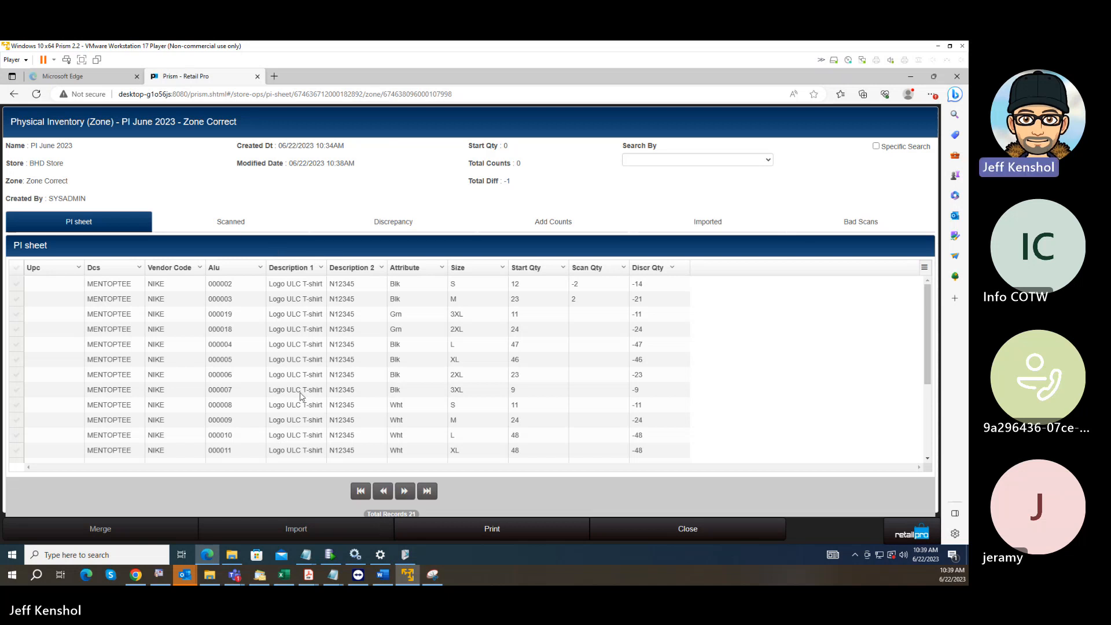
click(697, 530)
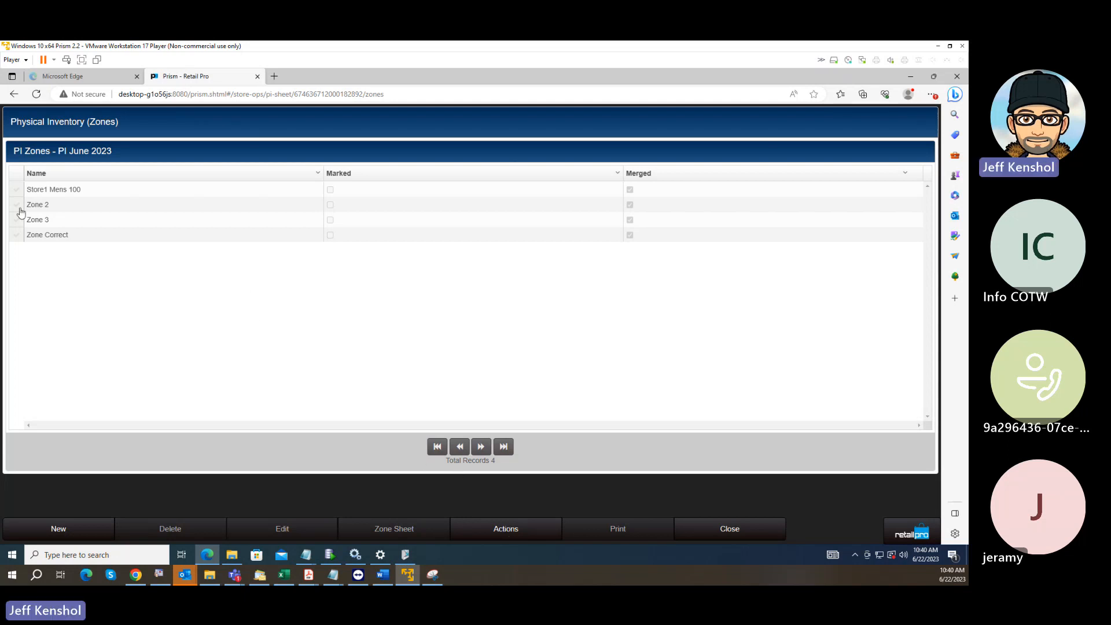
Unmerge all zones of the PI June 2023 physical inventory.
click(46, 235)
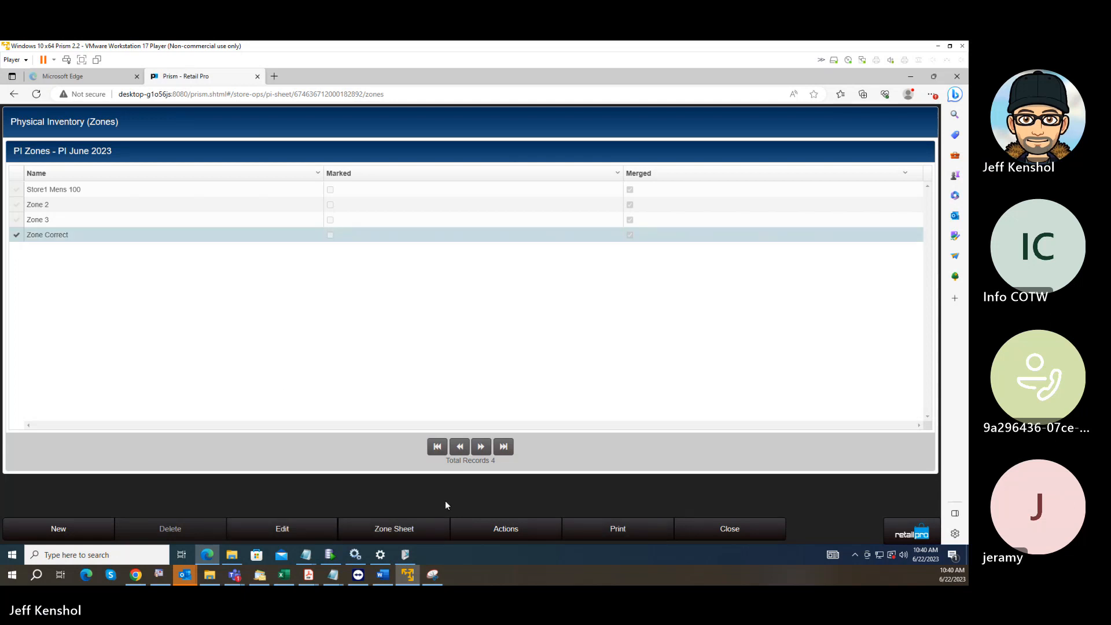
click(509, 533)
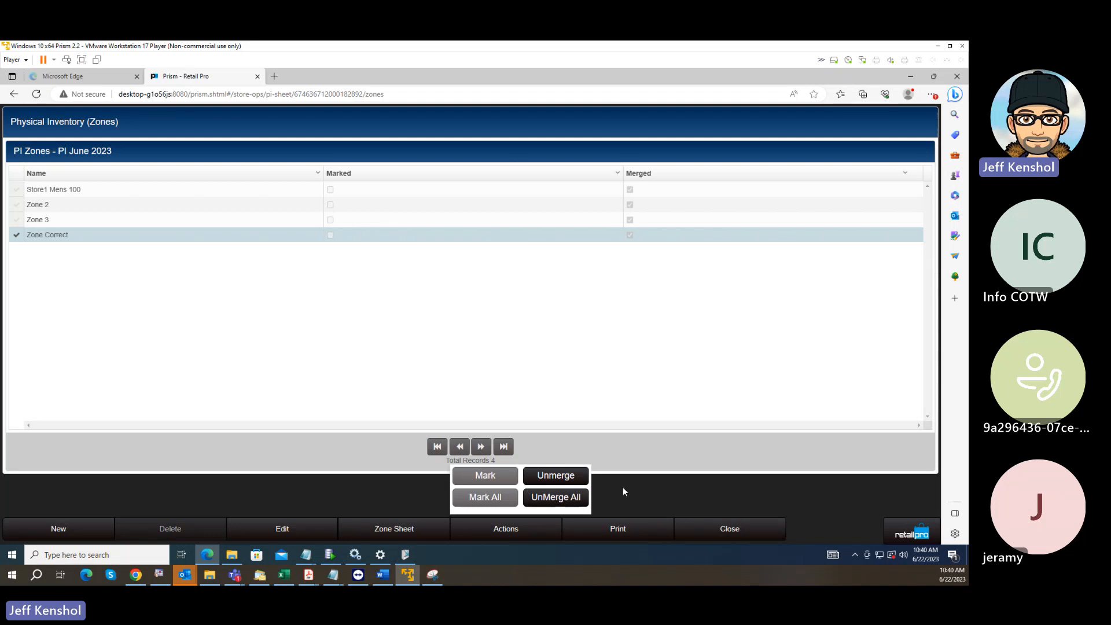
click(18, 192)
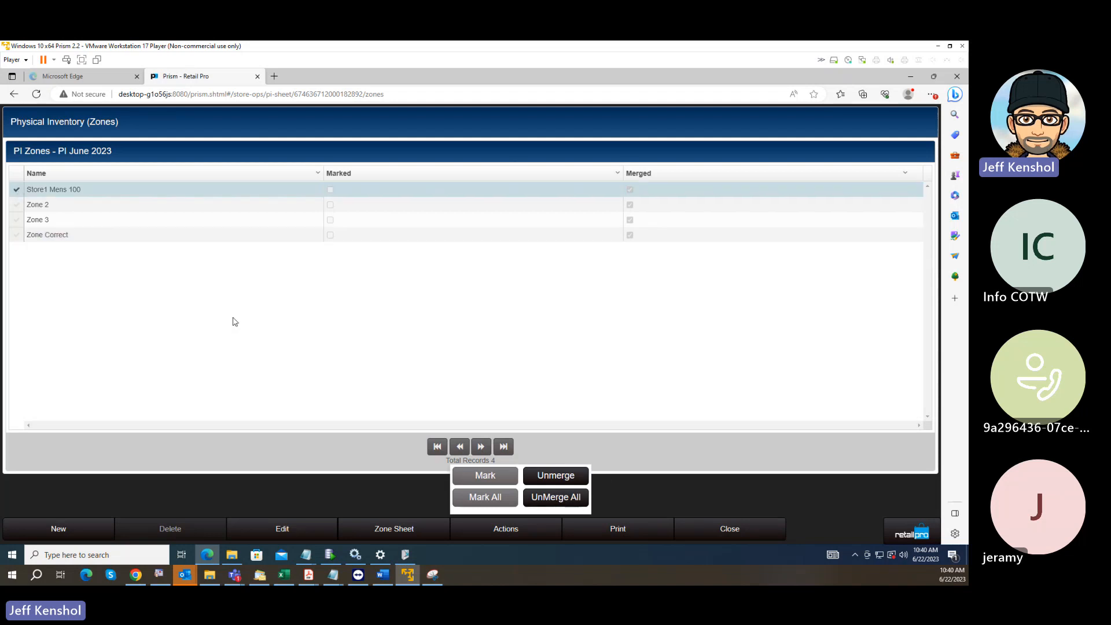
click(554, 498)
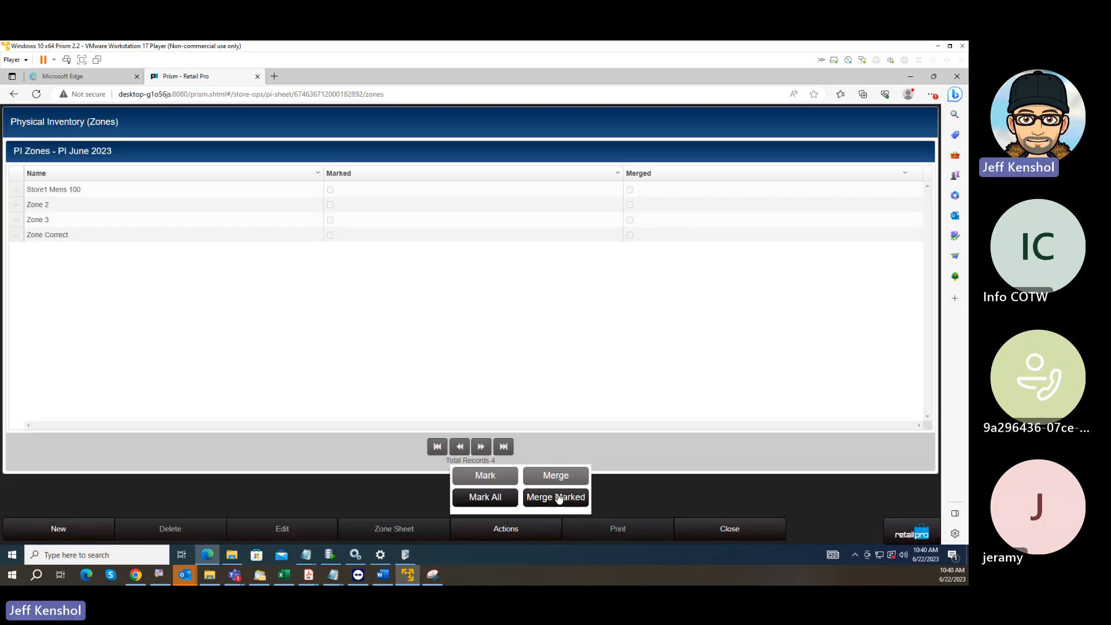
In the Store1 Mens 100 zone sheet, set the scan quantities of 000003 to 3, 000019 to 4 and 000018 to 4, and close the sheet.
click(17, 192)
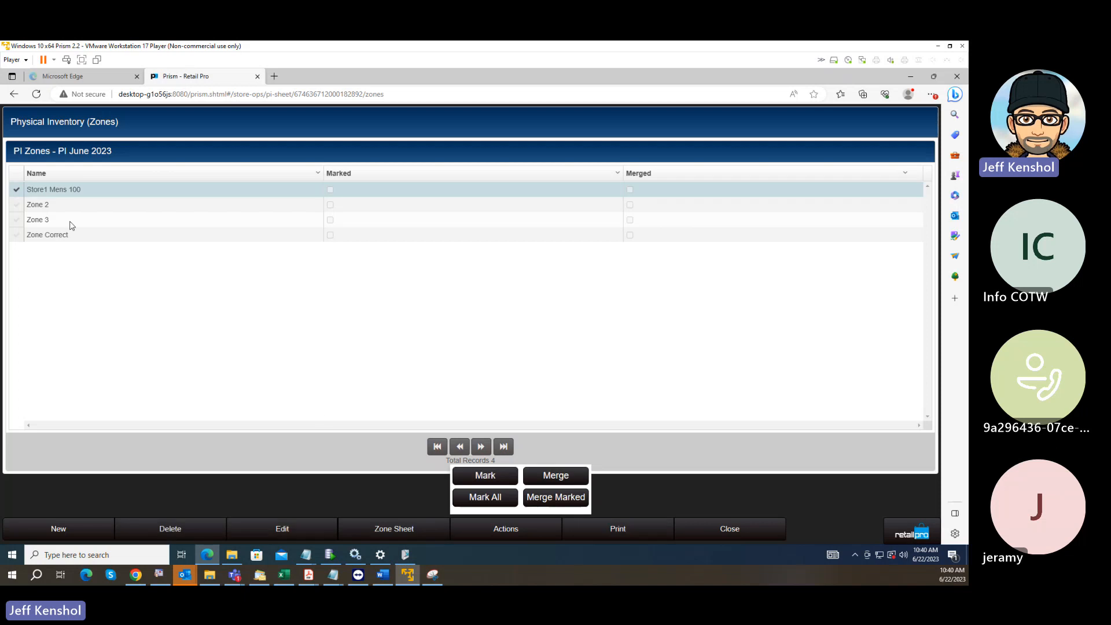
click(422, 527)
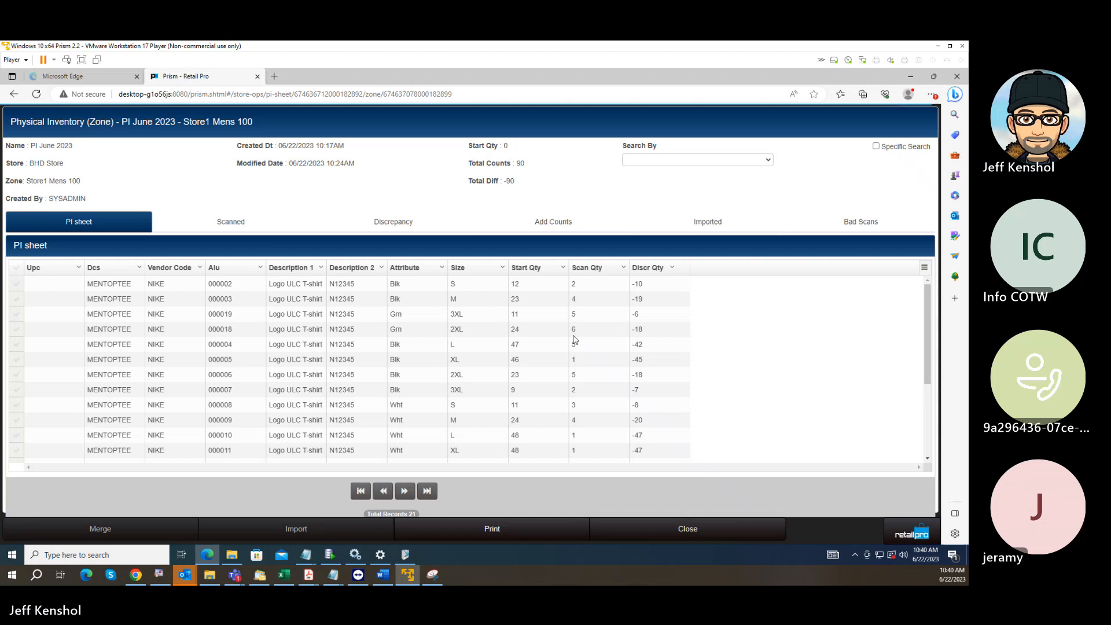
double_click(581, 297)
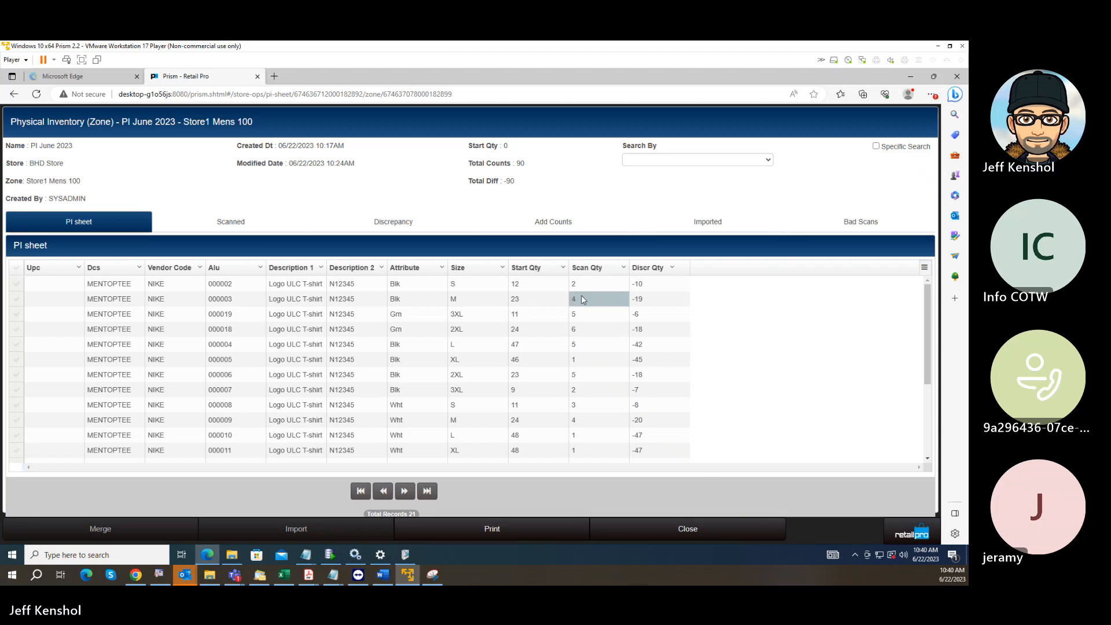
drag(585, 299, 540, 304)
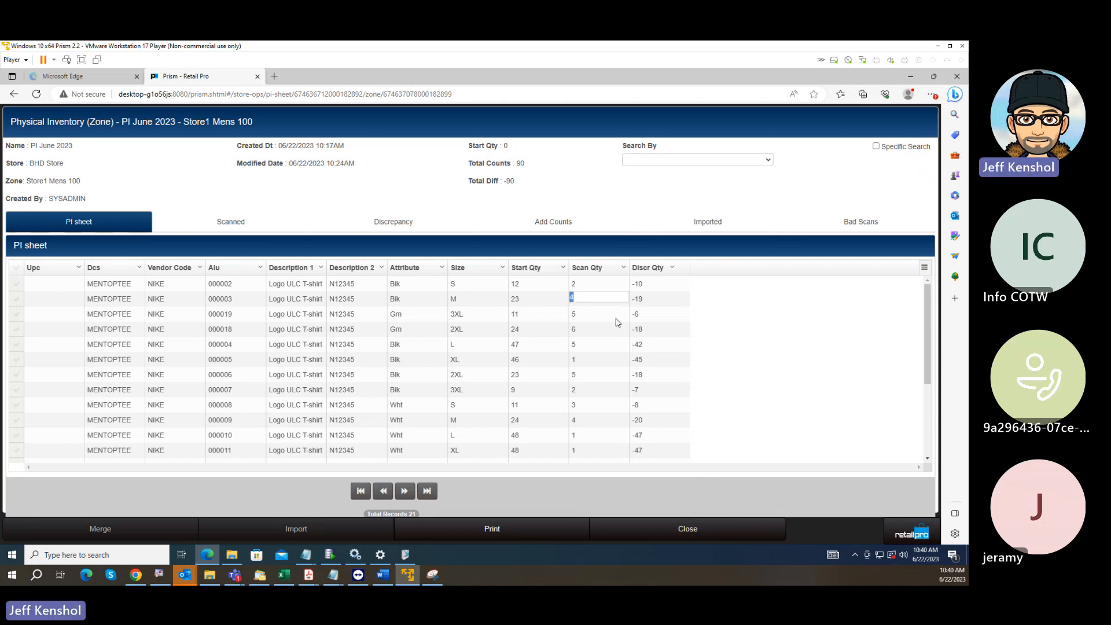
text(3)
key(Return)
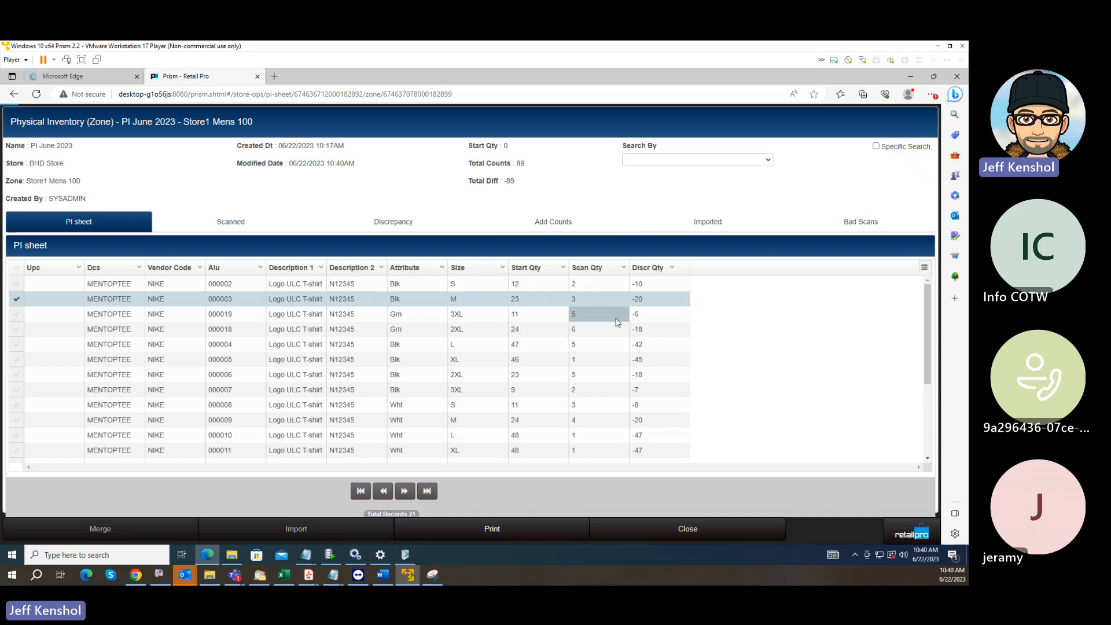
text(4)
key(Return)
text(4)
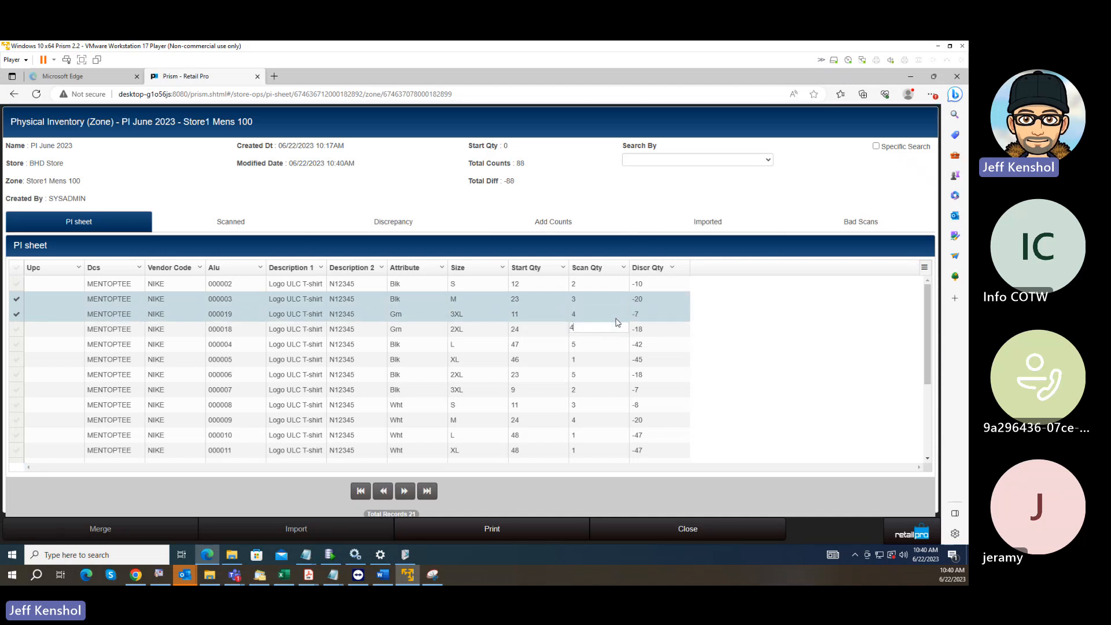
key(Return)
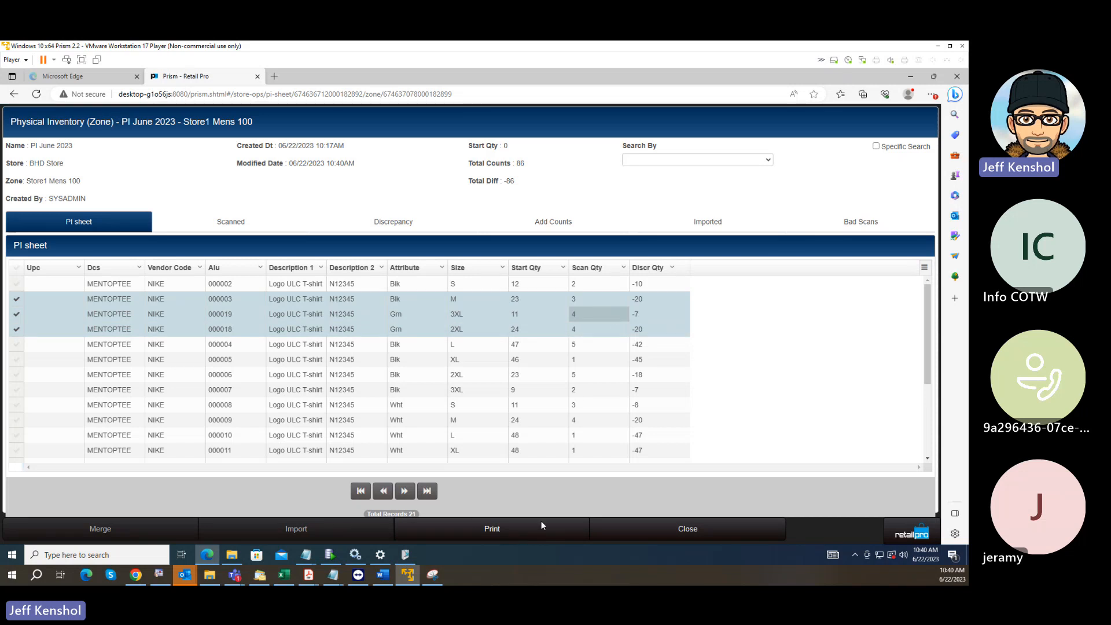
click(670, 528)
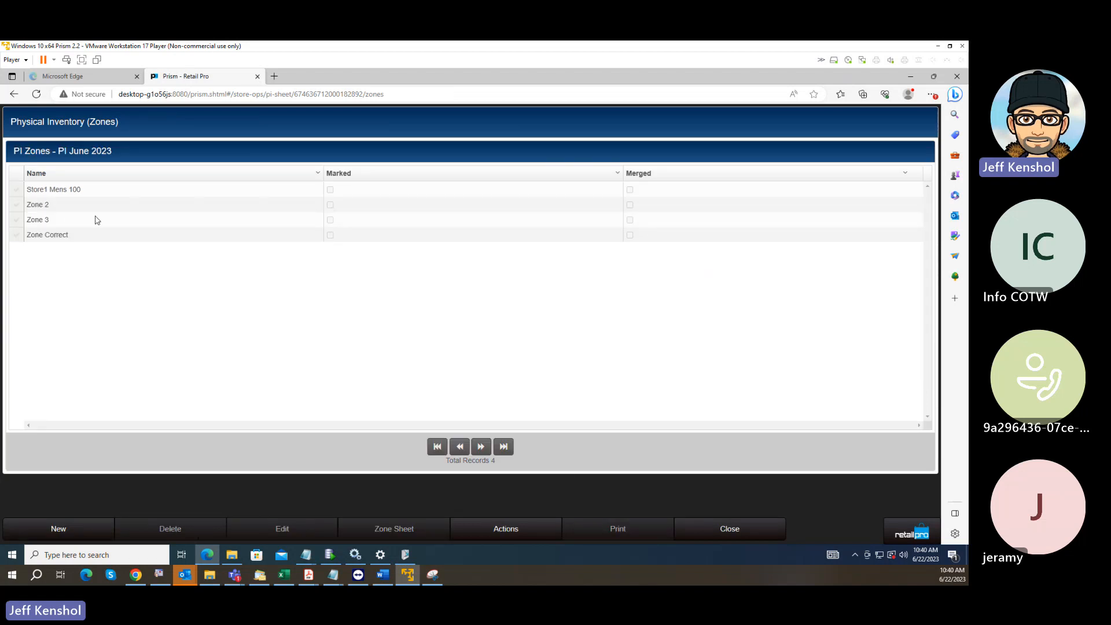
Mark and merge all zones of the PI June 2023 physical inventory and close the zone list.
click(520, 528)
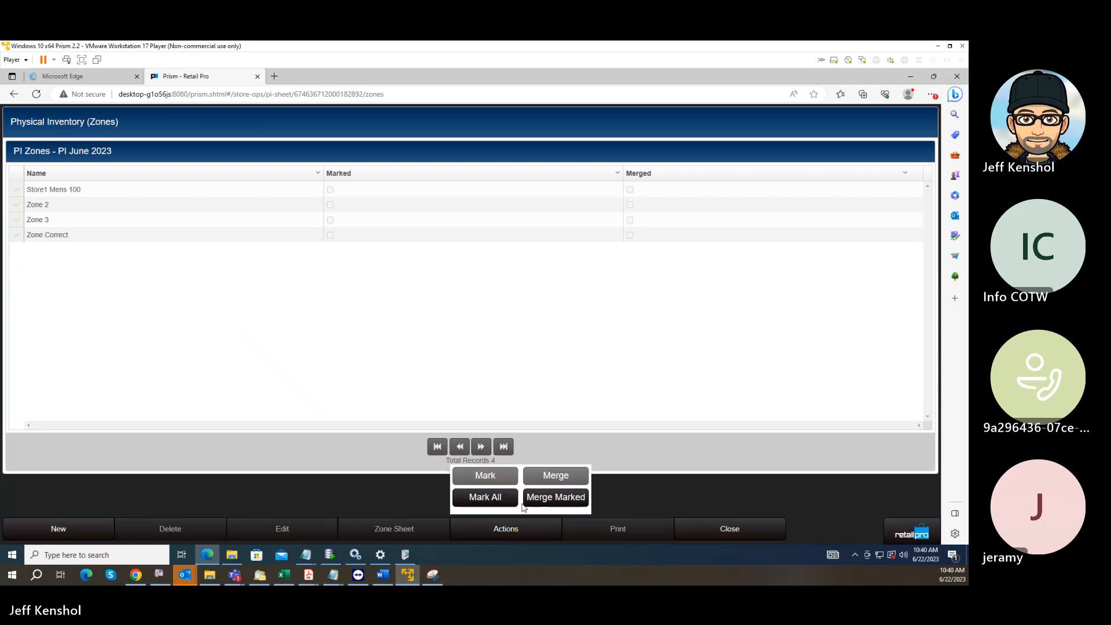
click(496, 498)
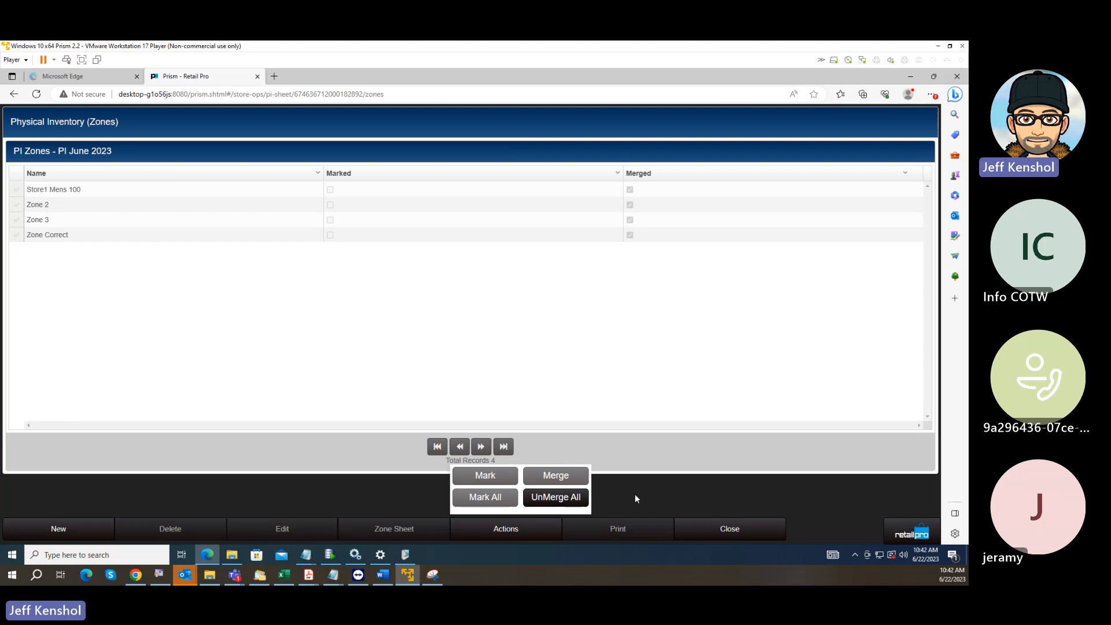
click(683, 490)
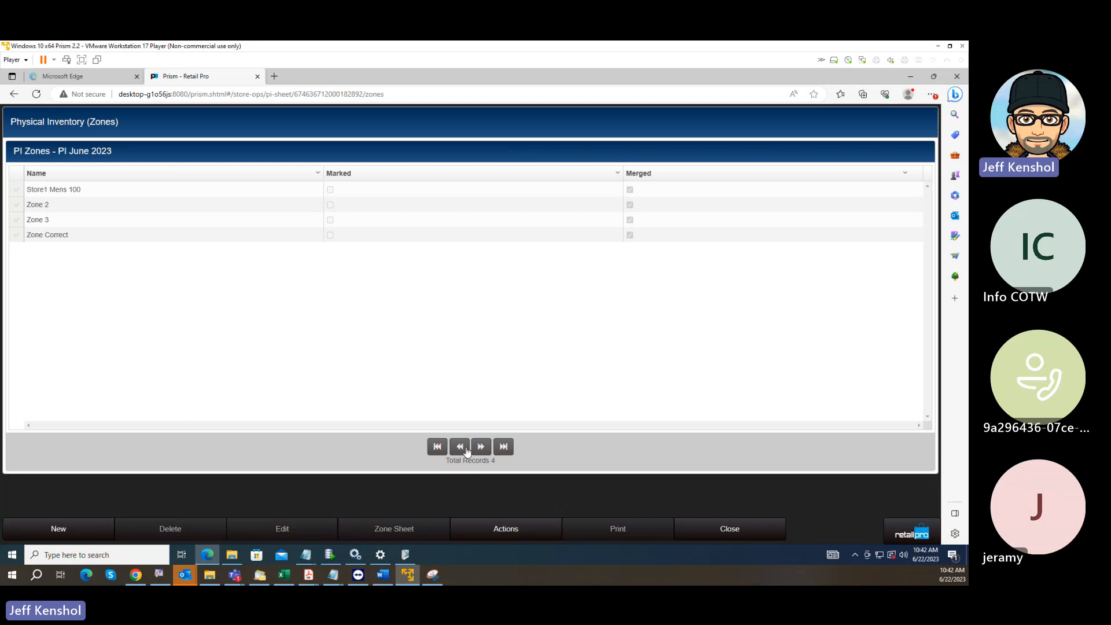
click(726, 529)
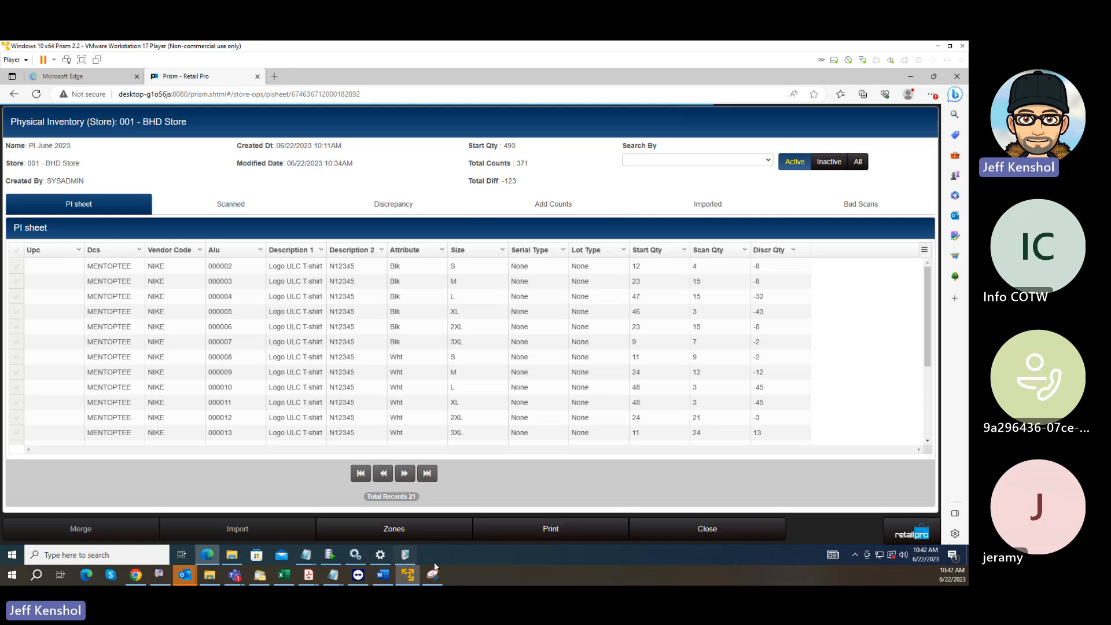
Switch to the PI Steps notes in Notepad, review the Discrepancies and Update instructions, and return to Prism.
mouse_move(335, 579)
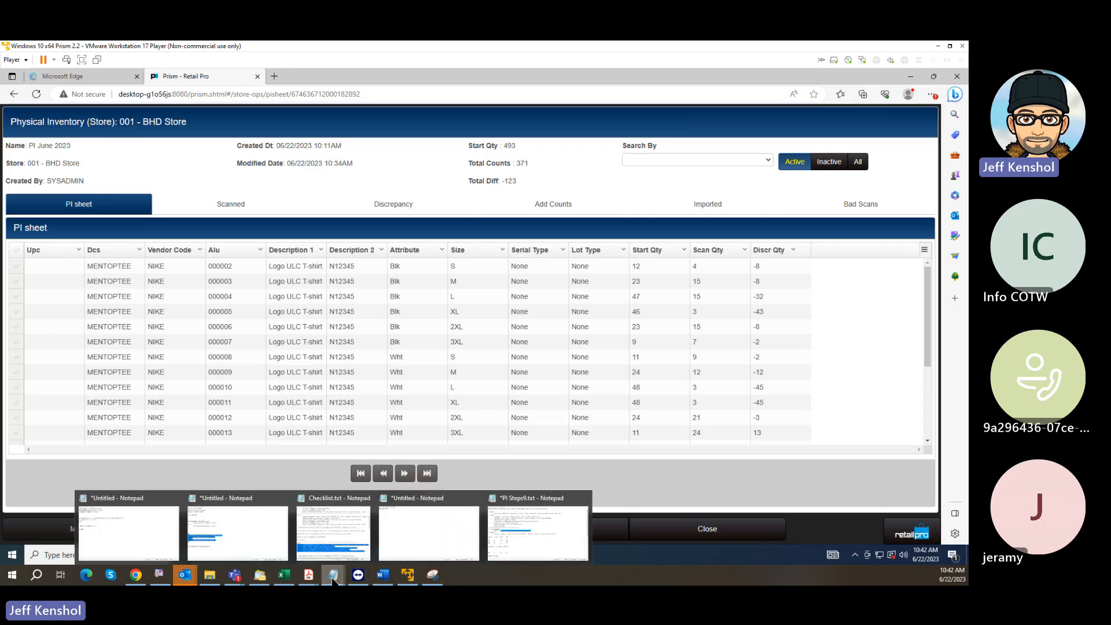
click(530, 534)
click(238, 273)
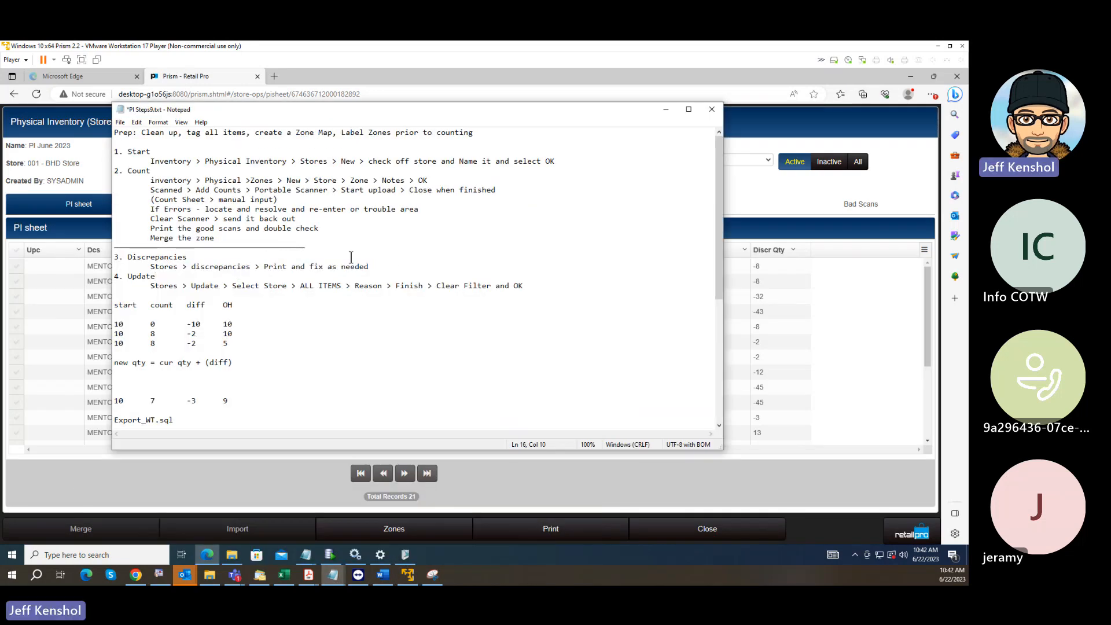
drag(375, 266, 254, 266)
drag(149, 285, 557, 281)
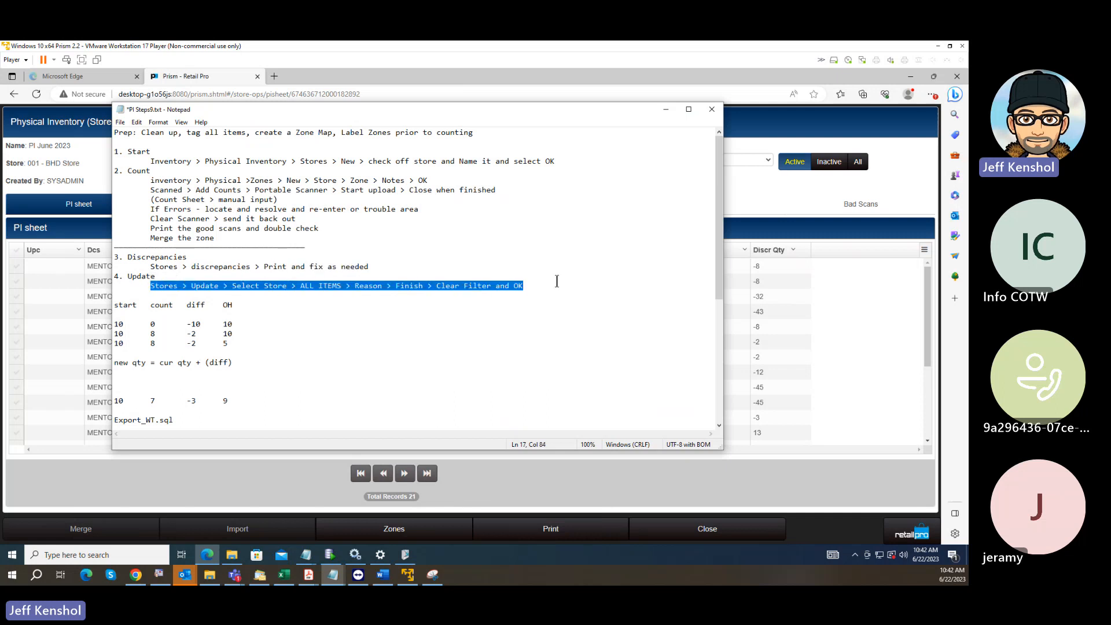
click(666, 111)
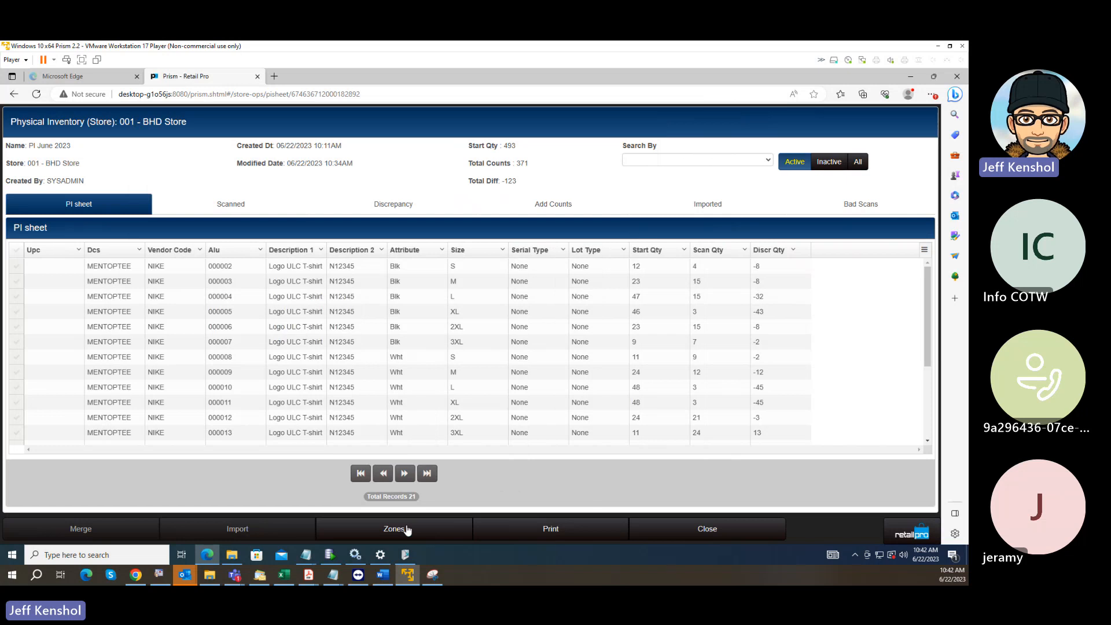
Close the PI sheet and examine the PI June 2023 update choices, All Counts, Quantities Only and the adjustment reasons, without updating.
click(685, 531)
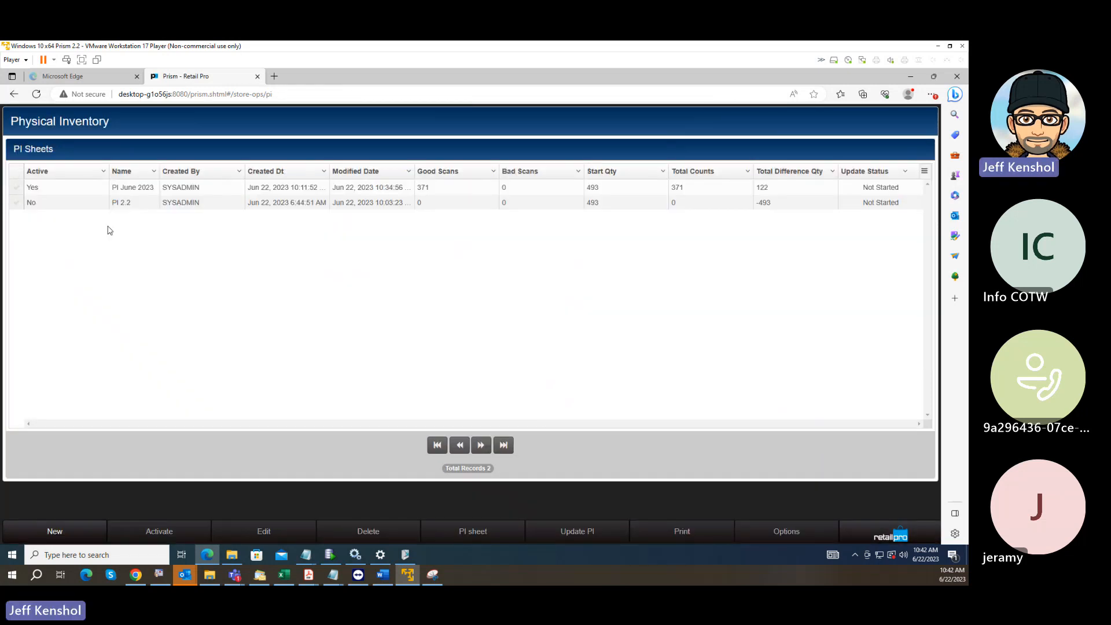
click(17, 188)
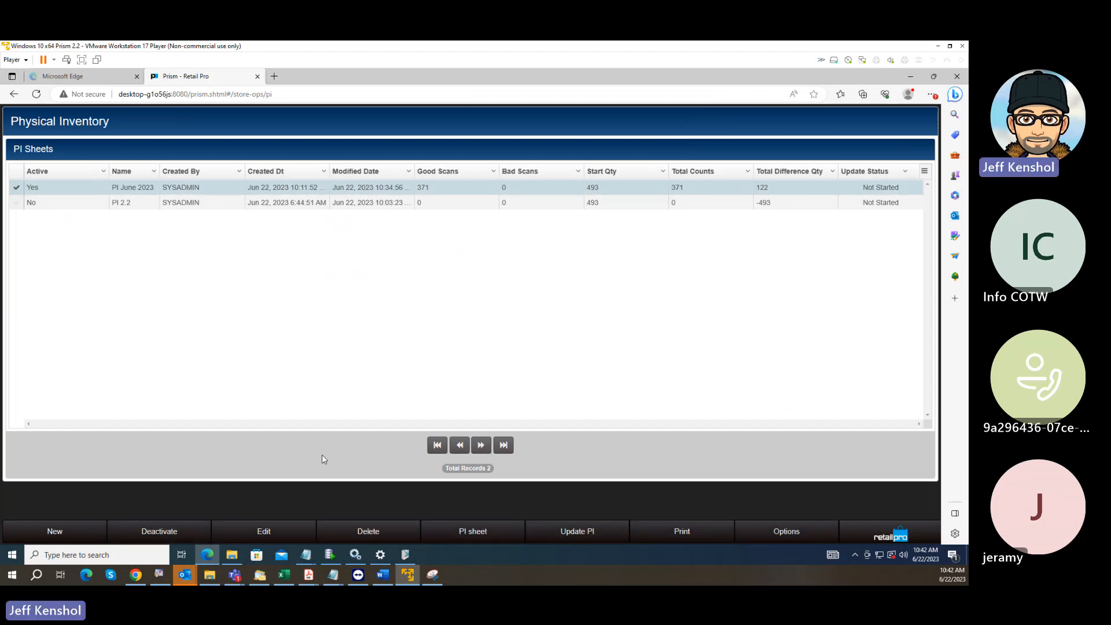
click(600, 533)
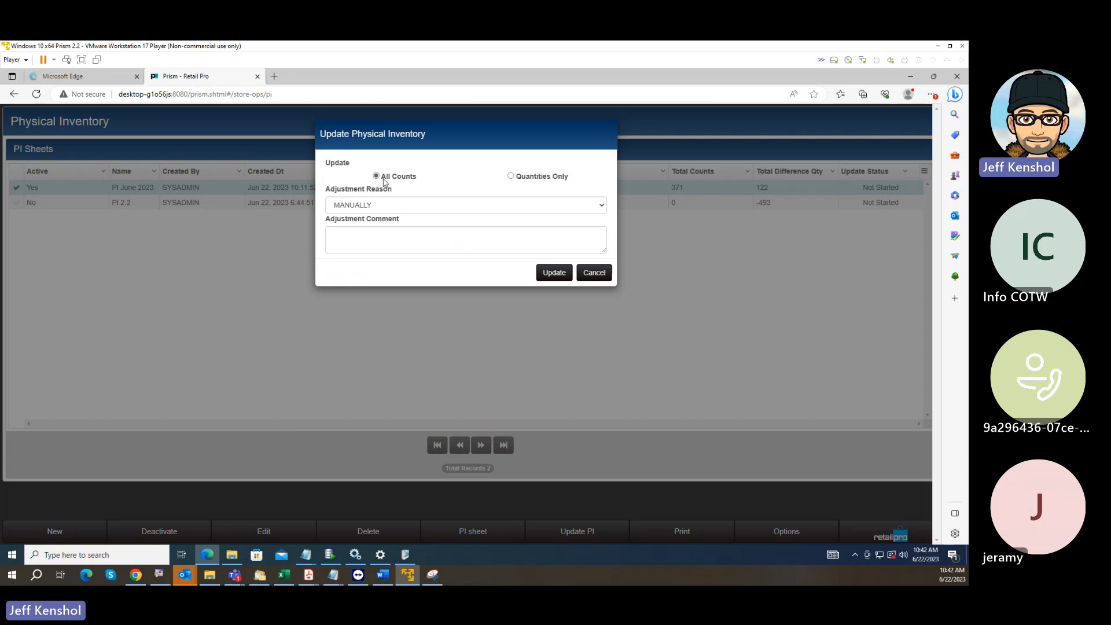
click(392, 205)
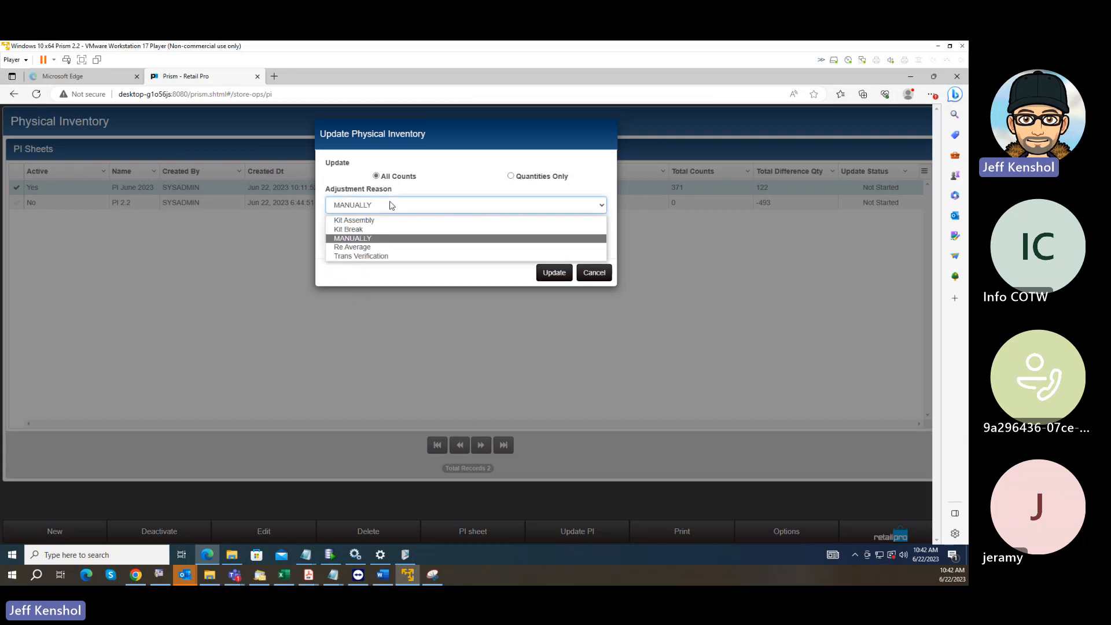
click(391, 206)
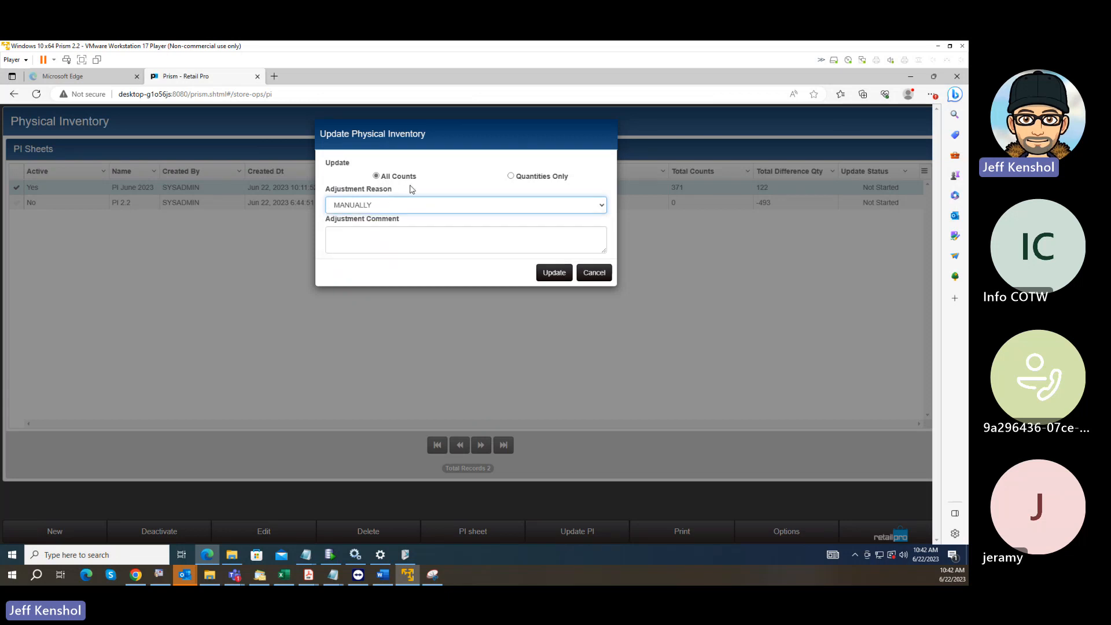
click(389, 179)
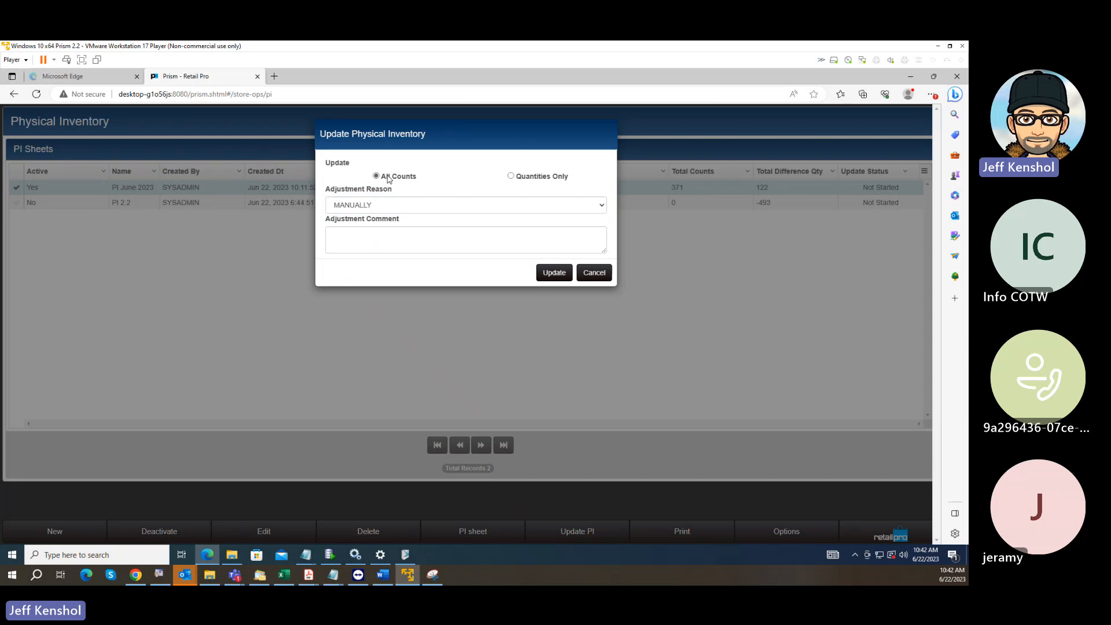
click(513, 177)
click(376, 178)
click(595, 273)
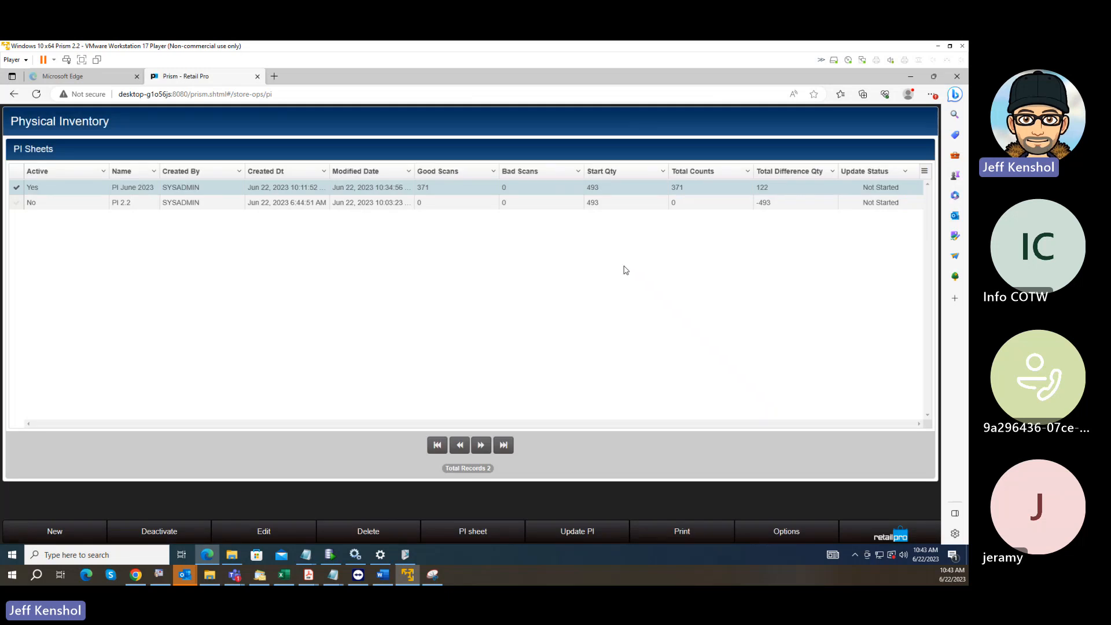
Check the additional options for the PI June 2023 sheet without applying any, and deactivate the sheet.
click(794, 535)
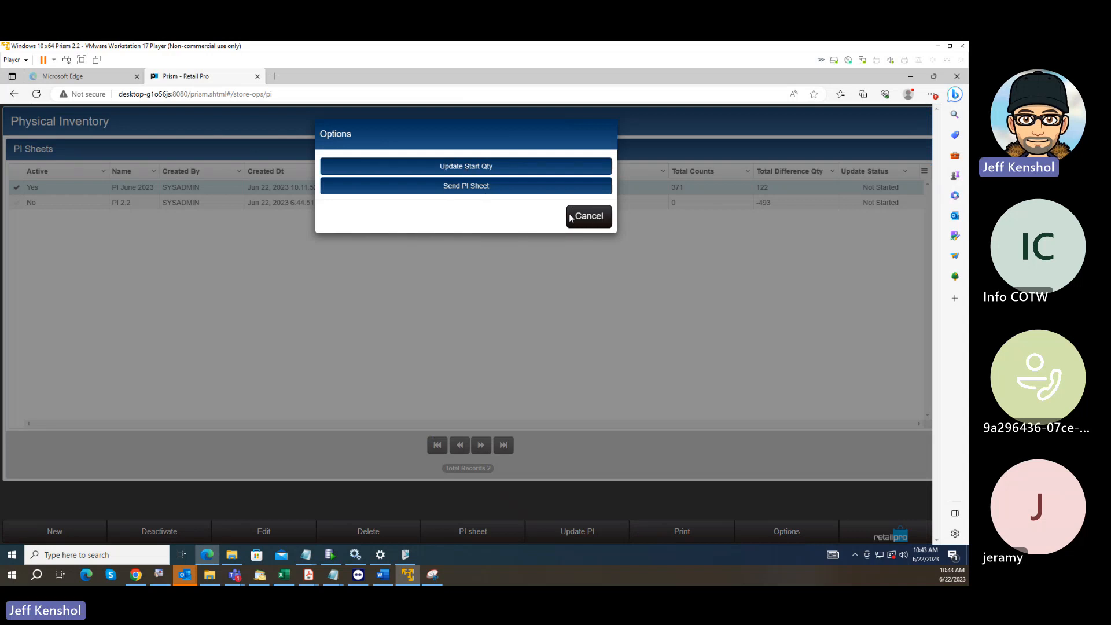
click(595, 222)
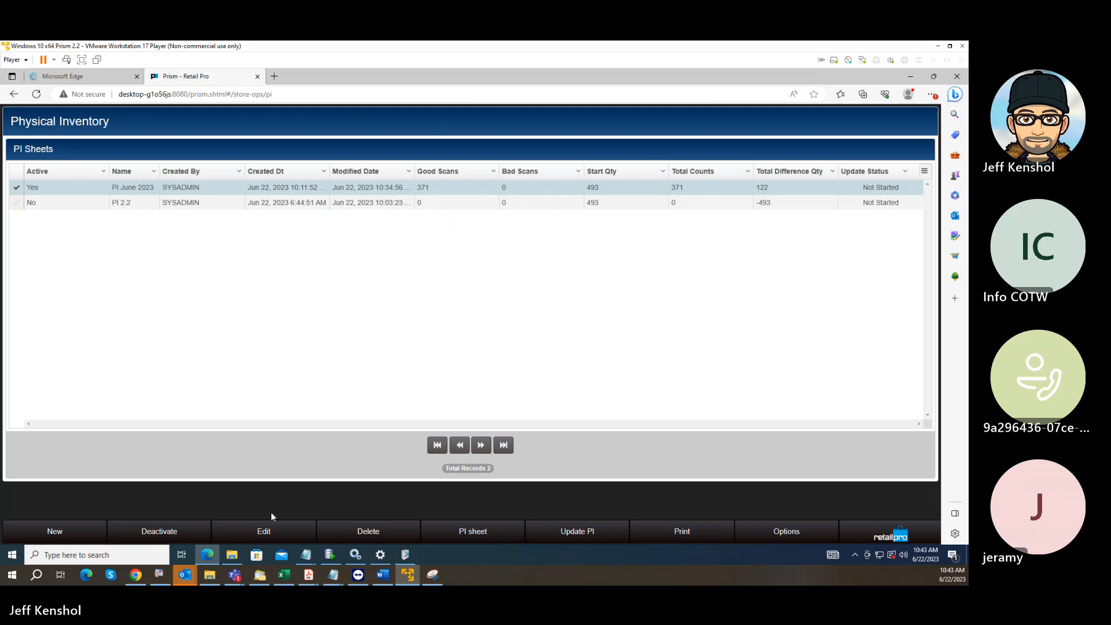
click(171, 537)
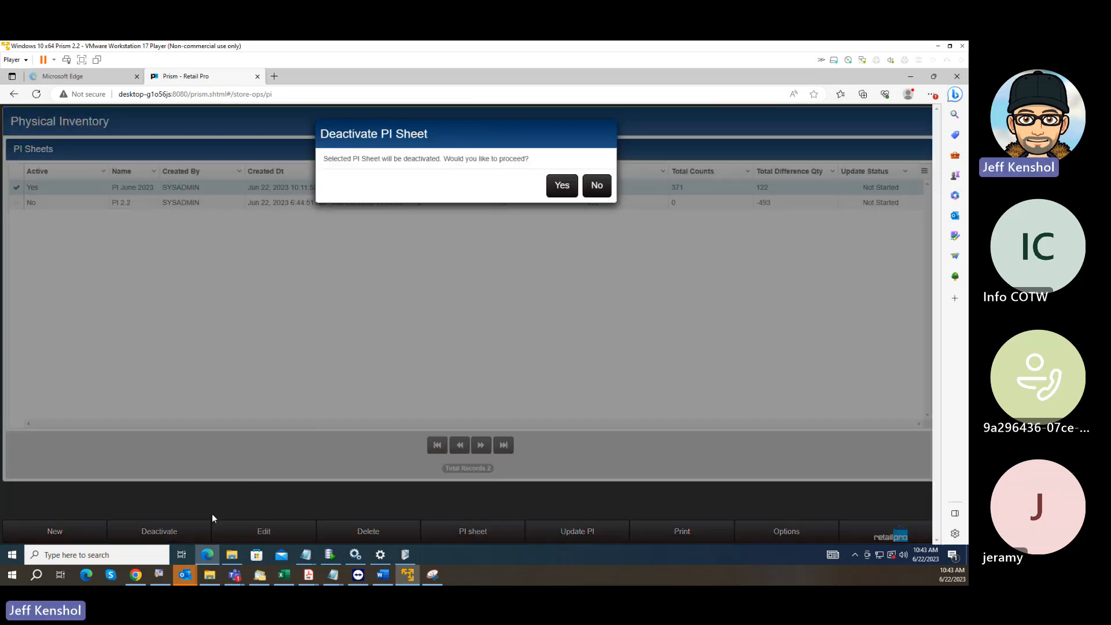
click(562, 185)
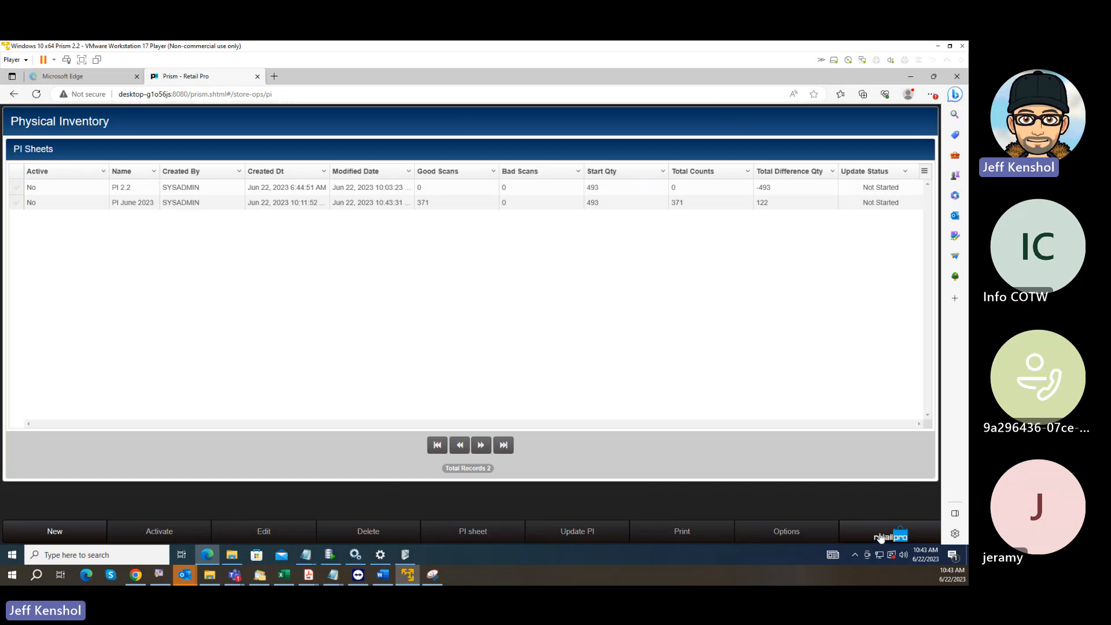
In the Administration Console, open the Merchandise PI sheet node preferences for subsidiary 001.
click(881, 539)
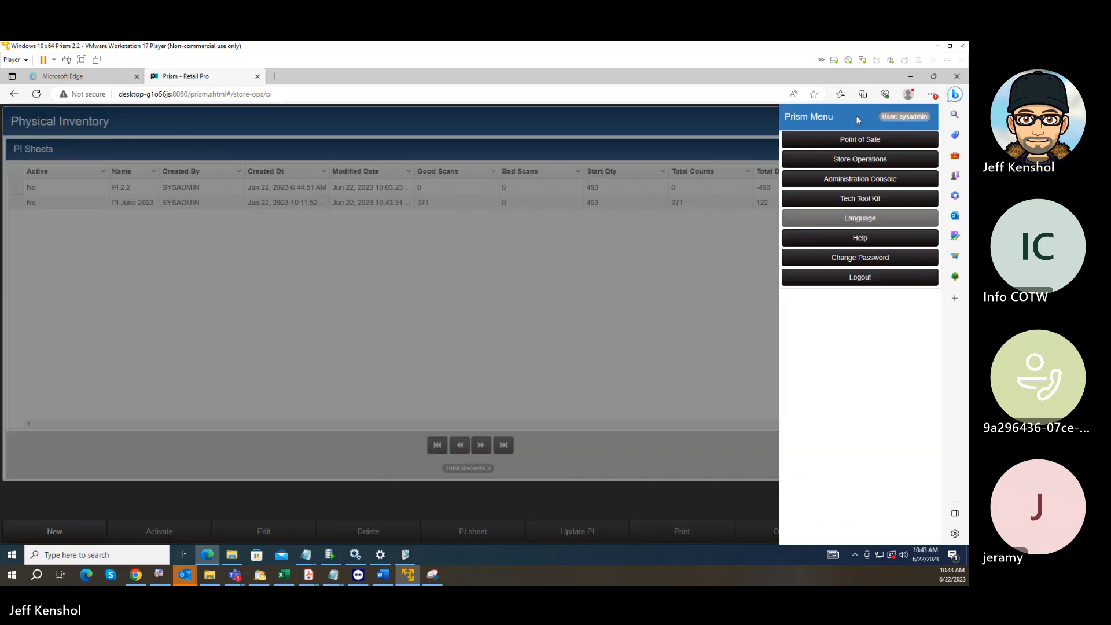
click(861, 180)
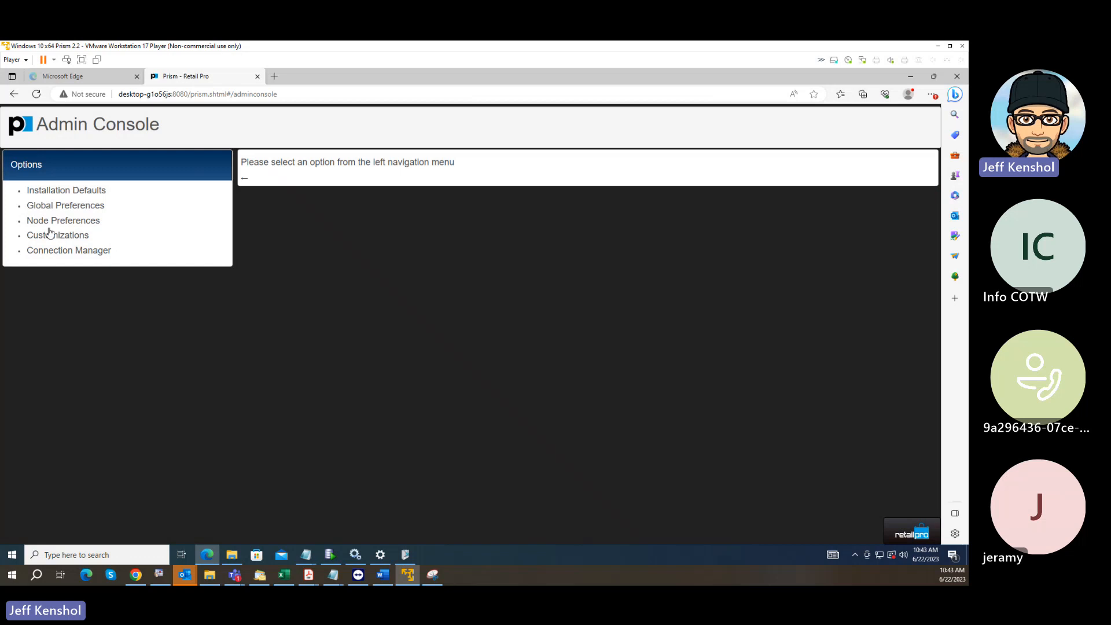
click(13, 221)
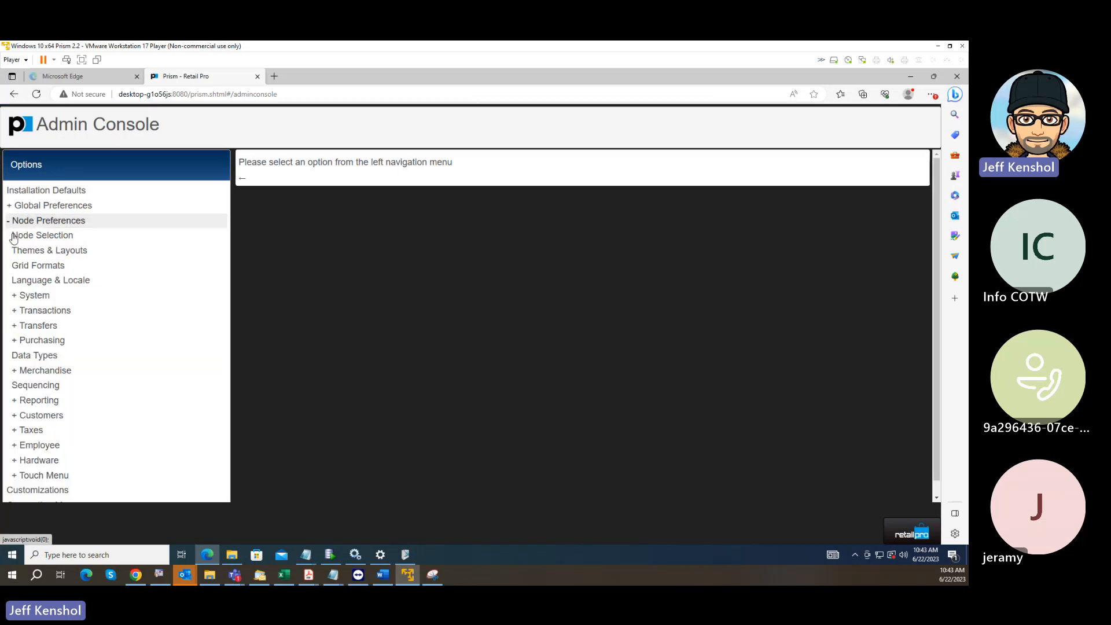
click(40, 234)
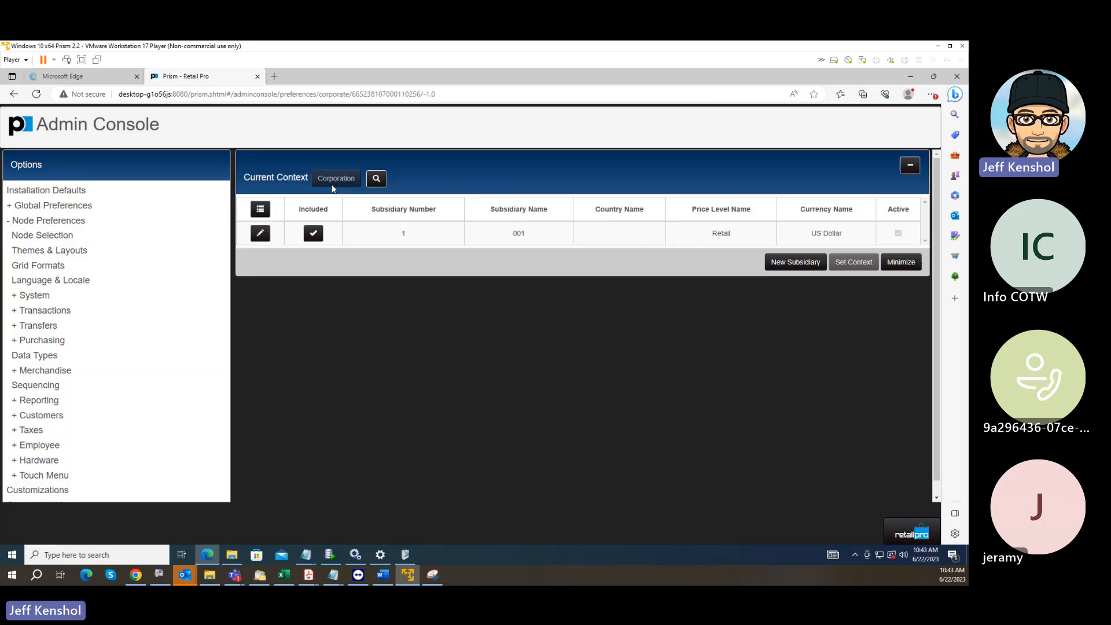
click(359, 240)
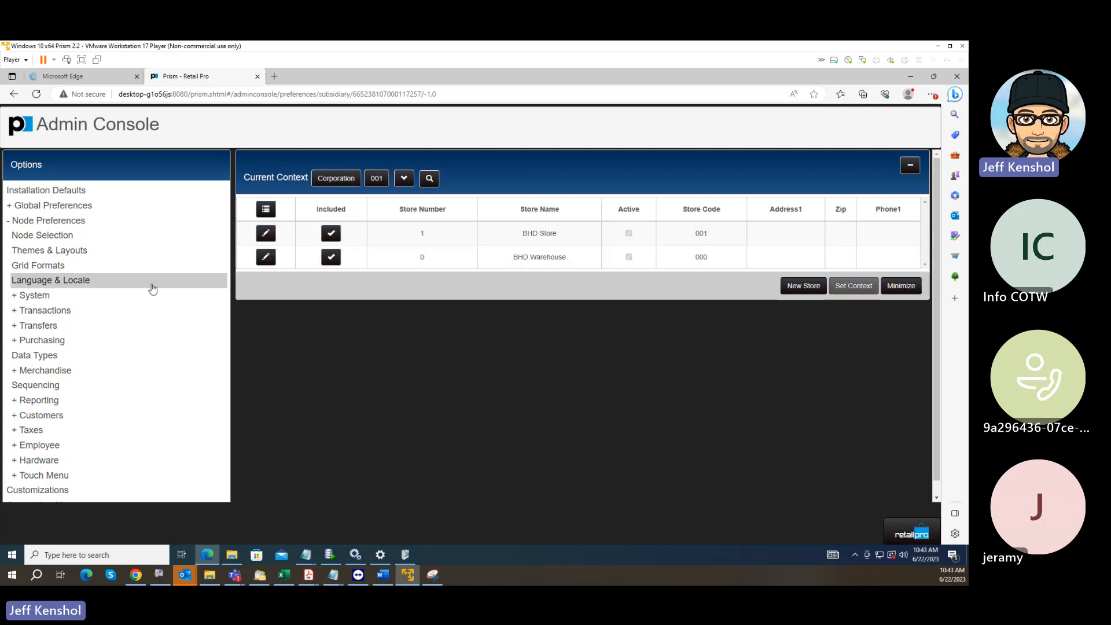
scroll(87, 355, down, 1)
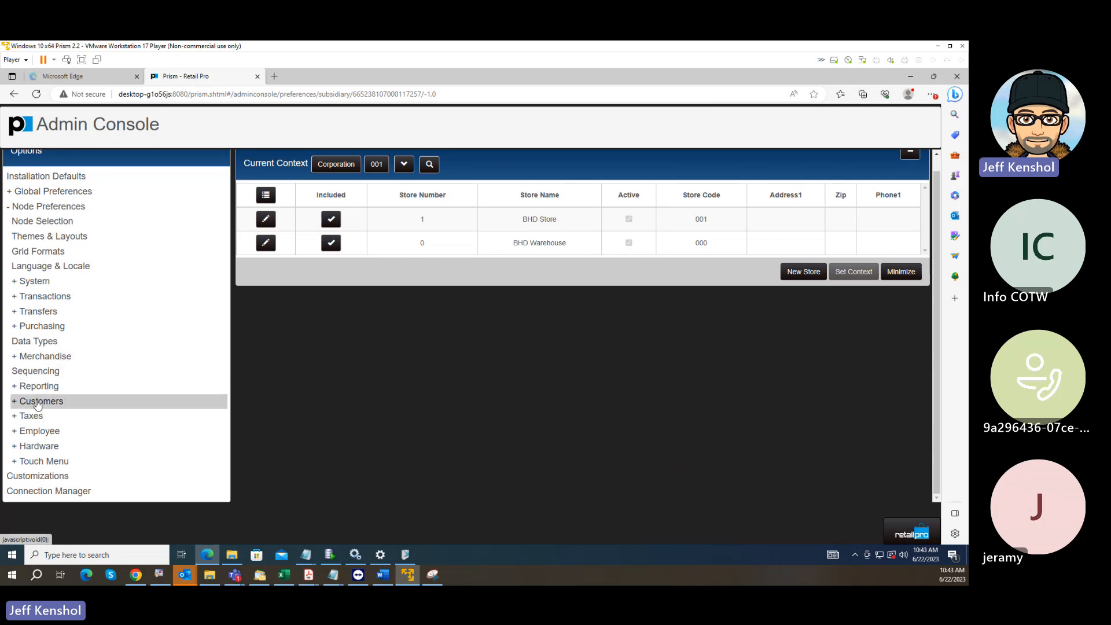
click(15, 358)
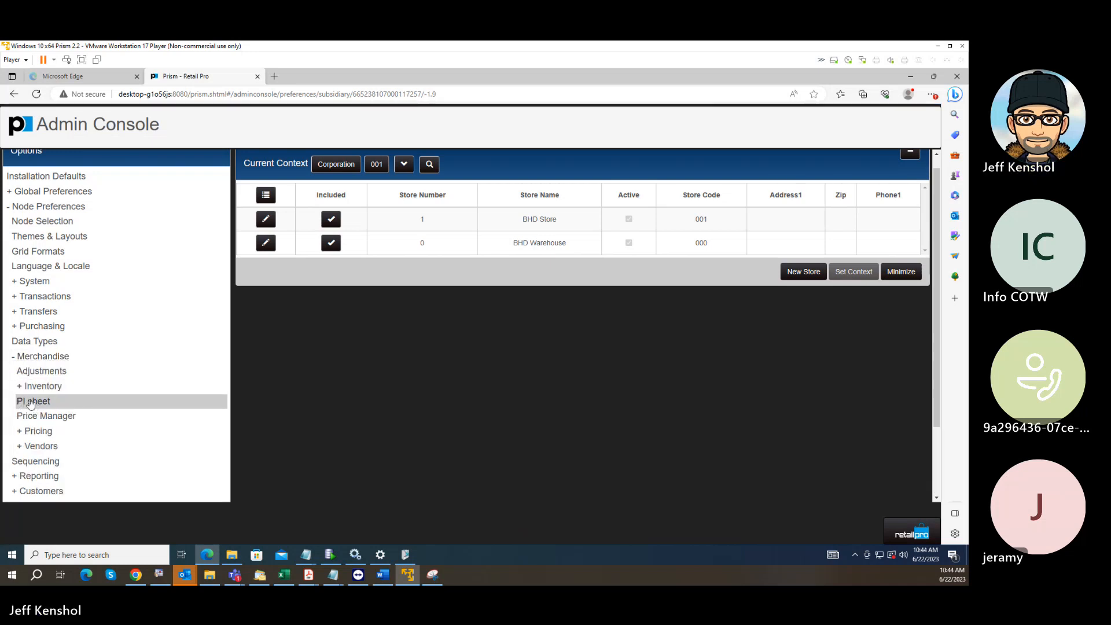
click(30, 403)
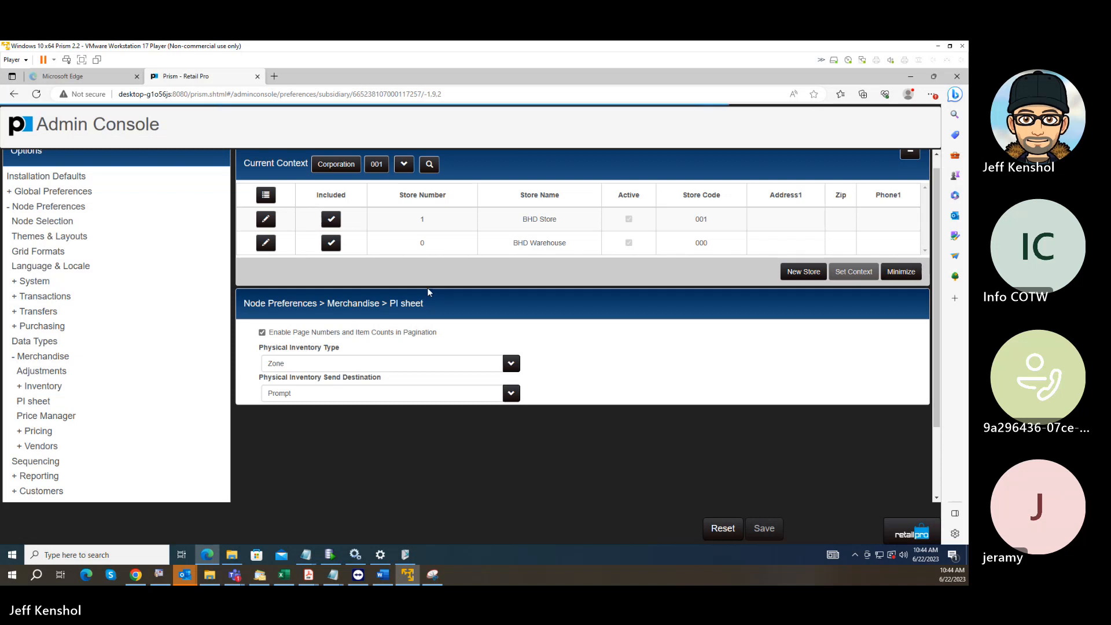
Set the Physical Inventory Type to Simple and save the PI sheet preferences.
click(301, 364)
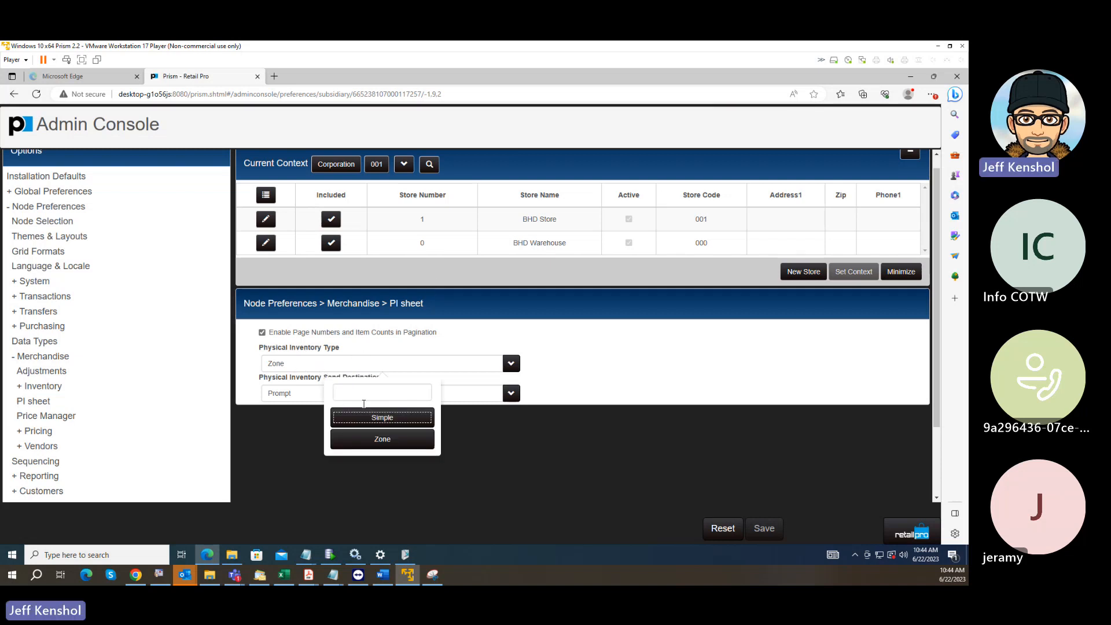
click(375, 419)
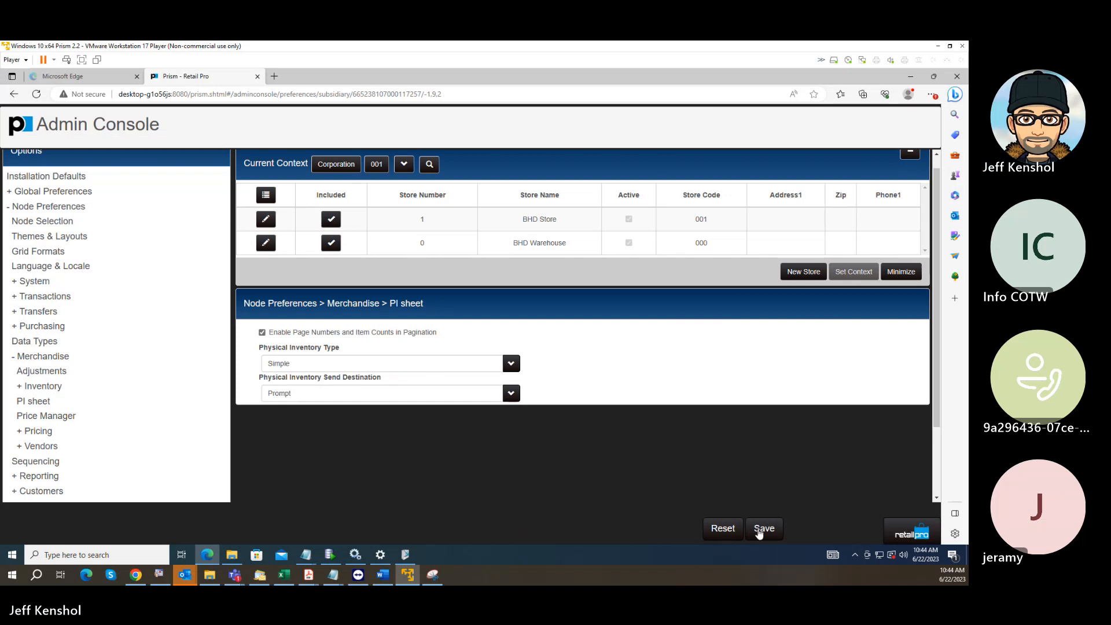
click(762, 529)
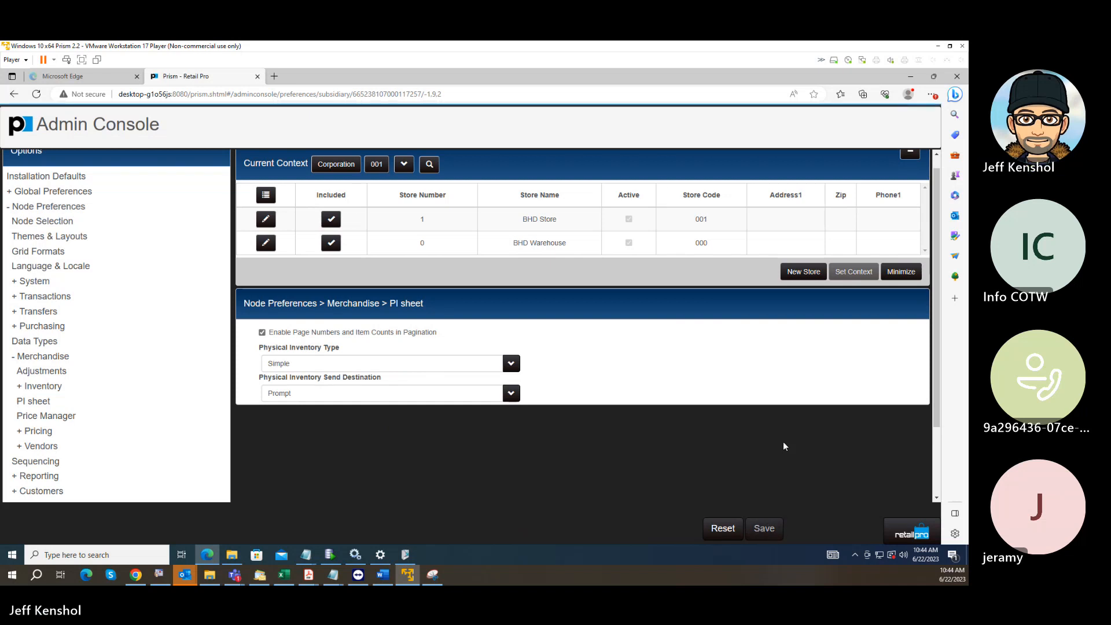
Log out of Prism, clear the browser's browsing data, and return to the Prism login page.
click(909, 522)
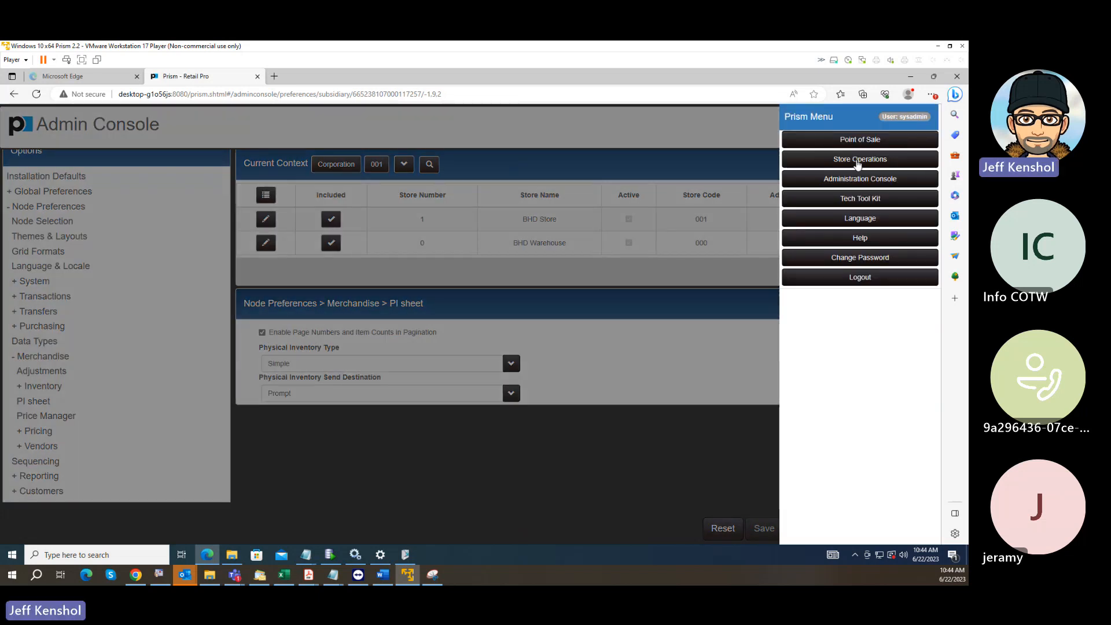
click(859, 279)
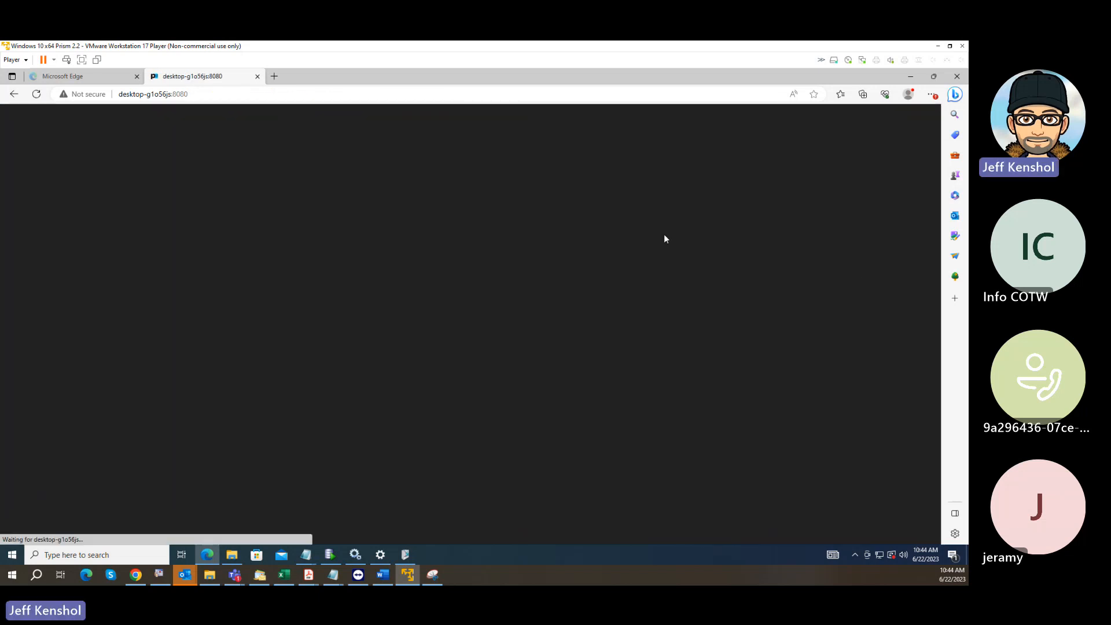
key(ctrl+shift+Delete)
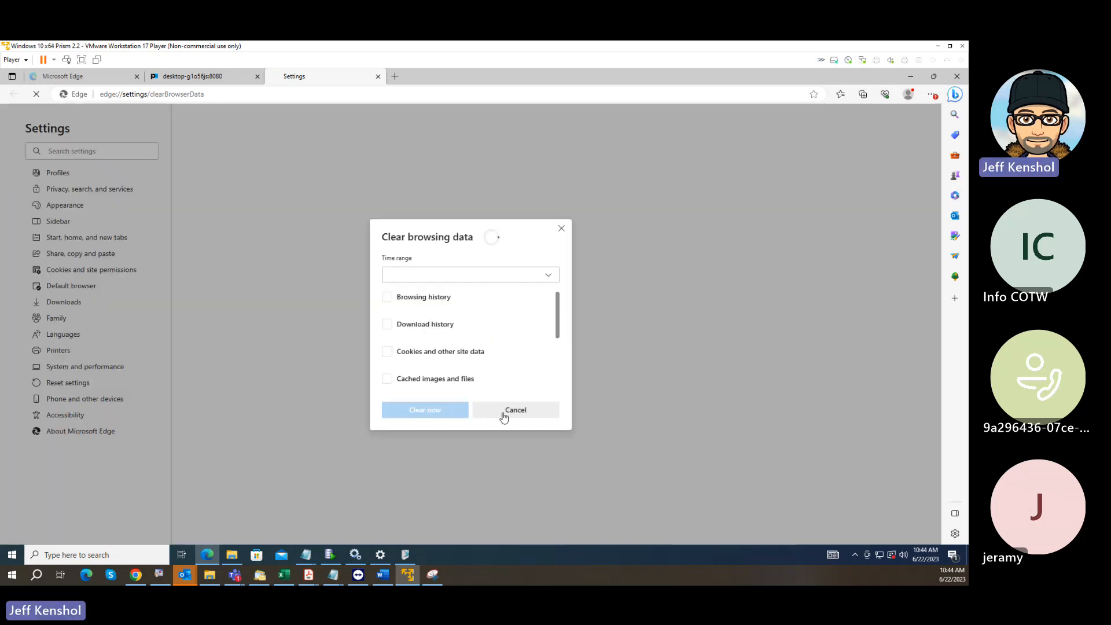
click(443, 415)
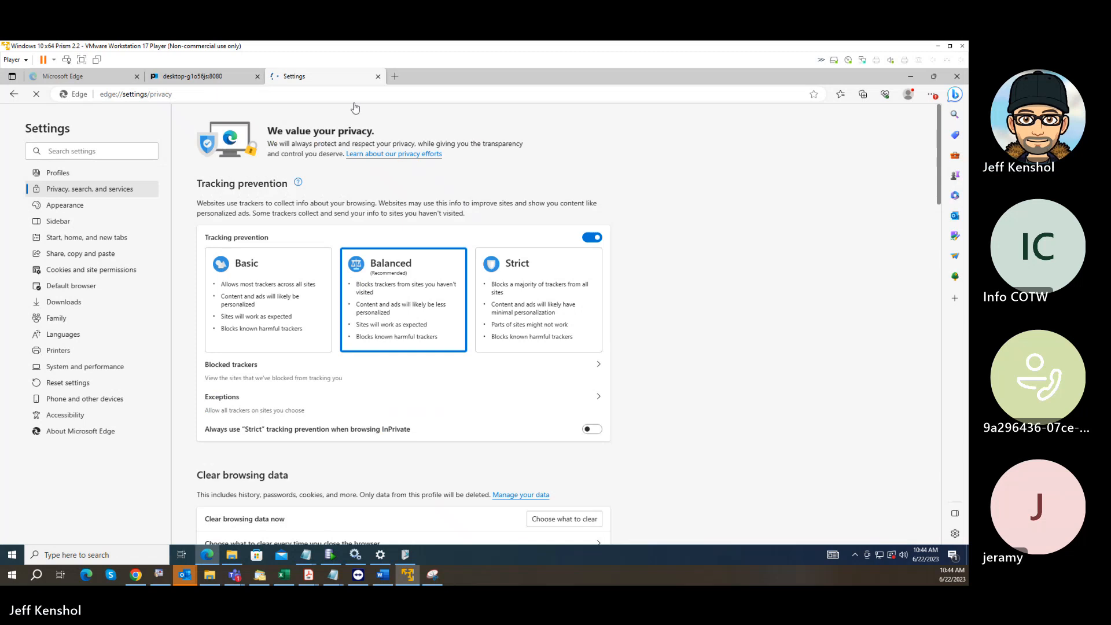
click(378, 76)
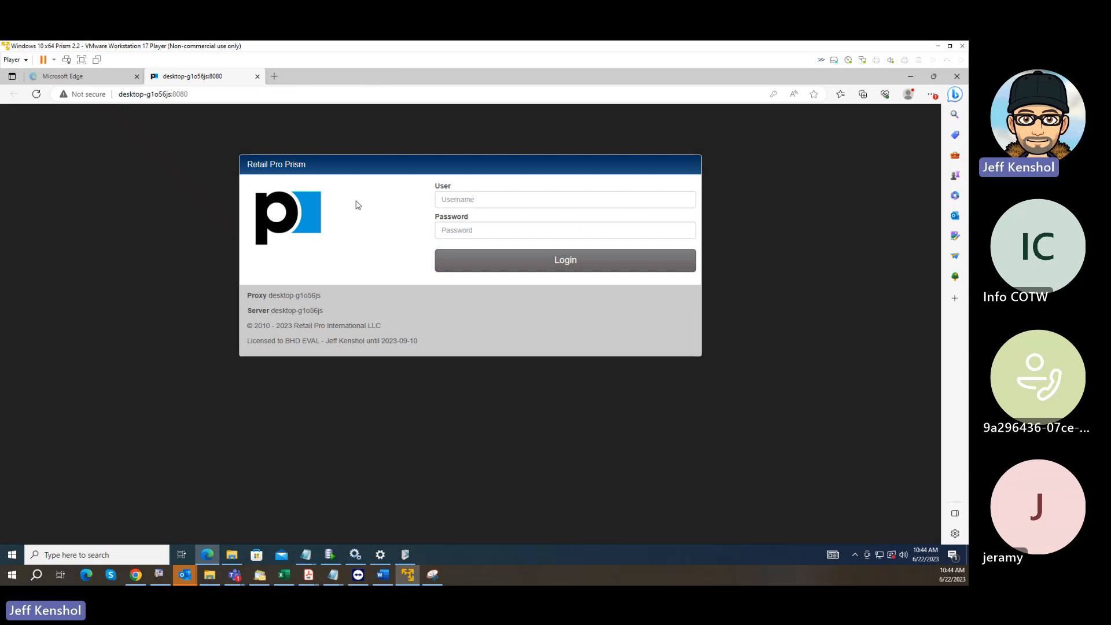
Reload the login page and log in to Prism with the sysadmin user and the account password.
key(F5)
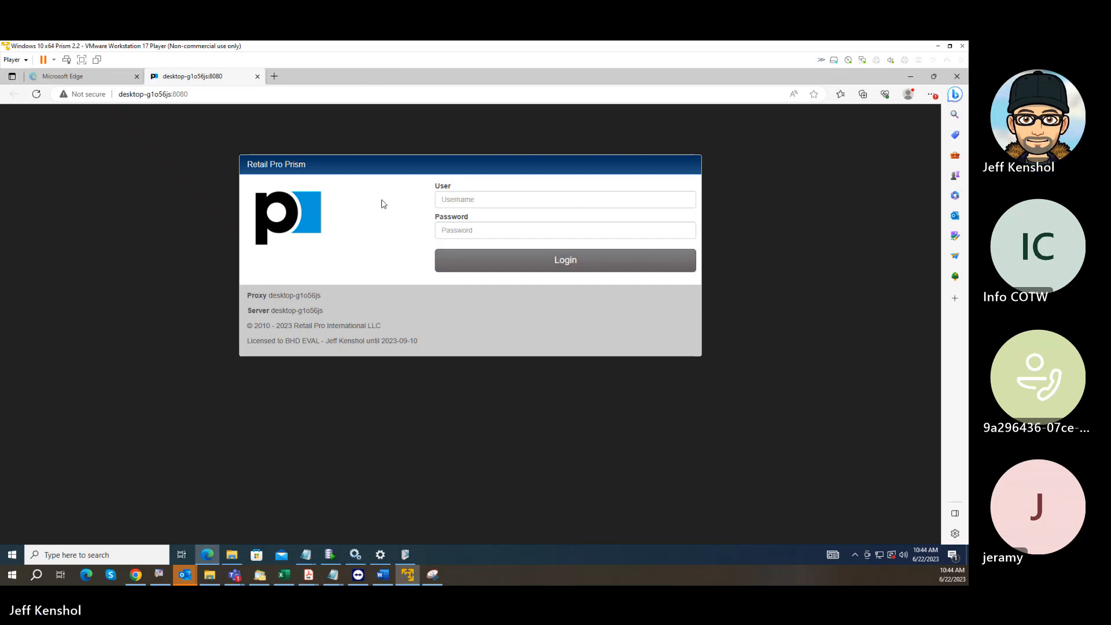
click(493, 201)
click(484, 239)
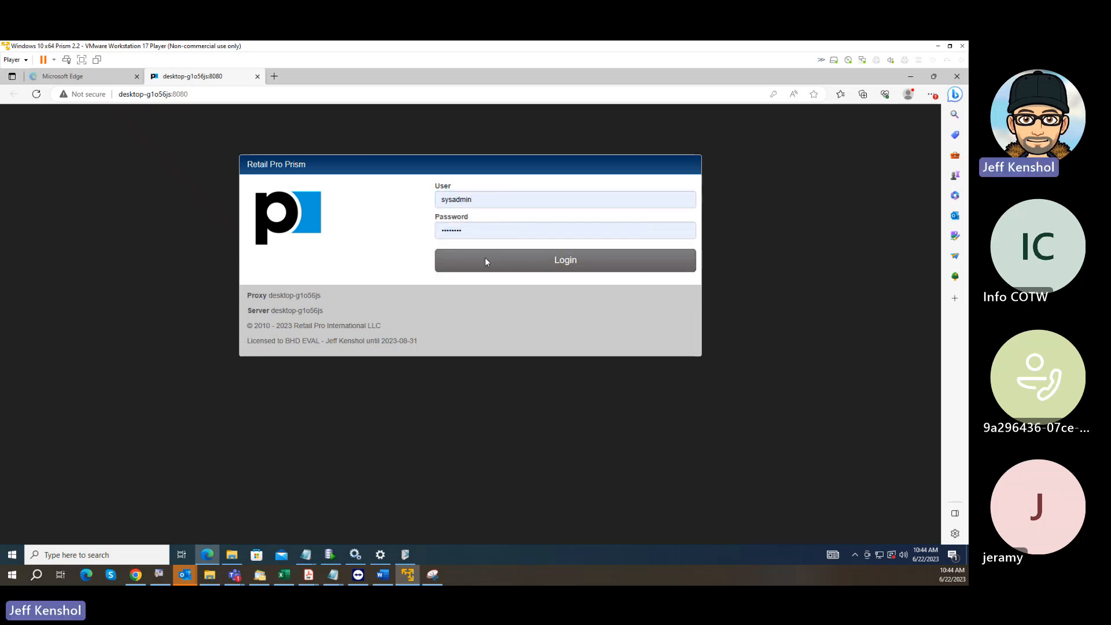
click(485, 261)
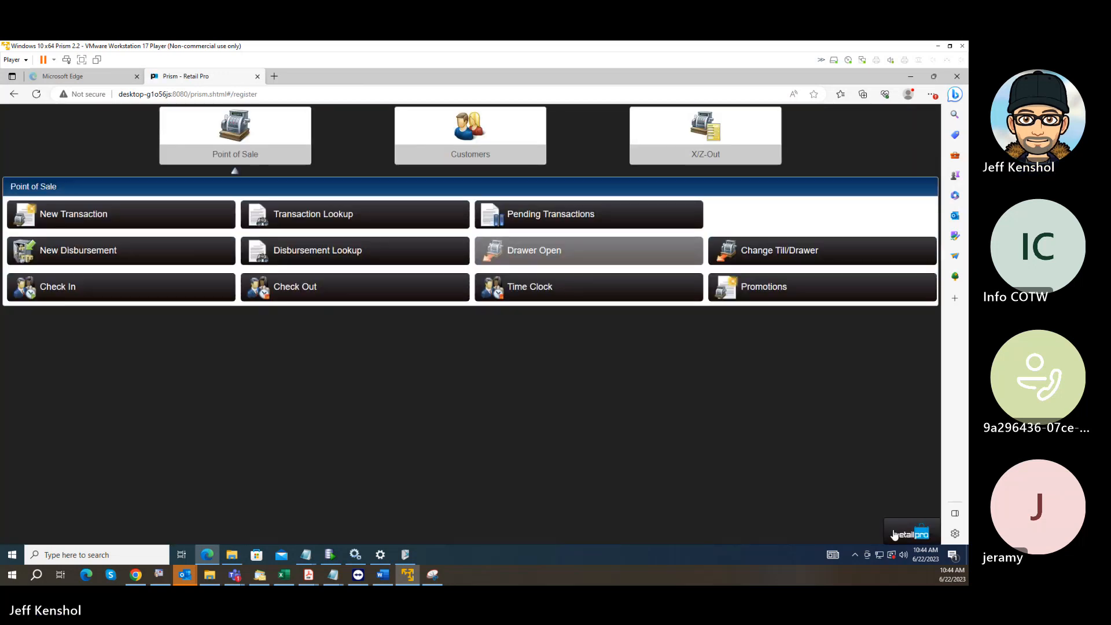
Open Physical Inventory from the Merchandise section of Store Operations.
click(897, 533)
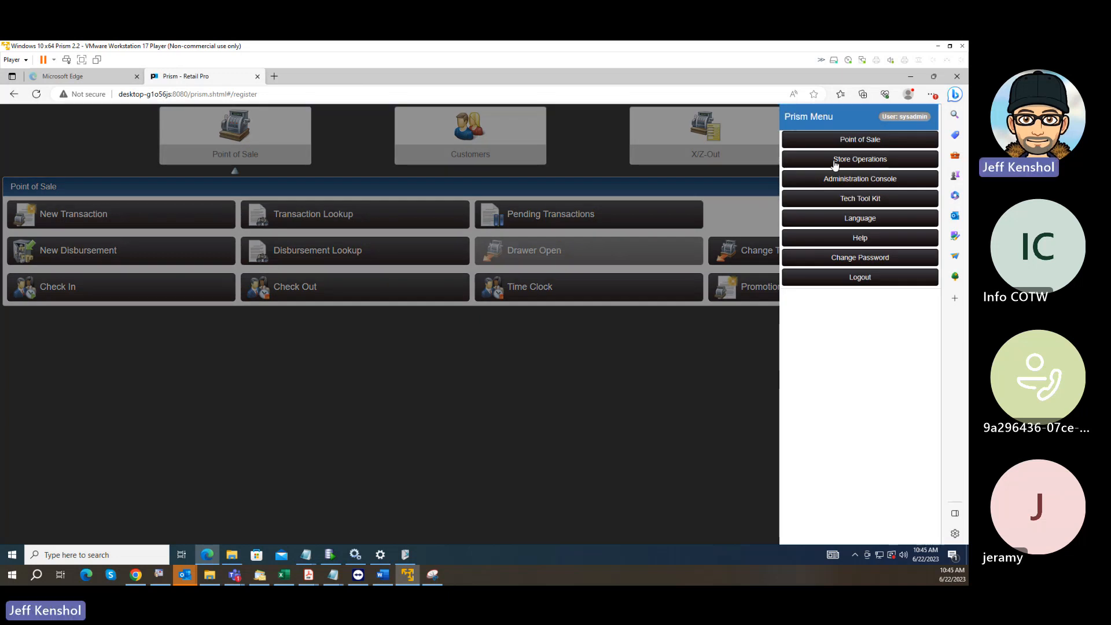
click(835, 162)
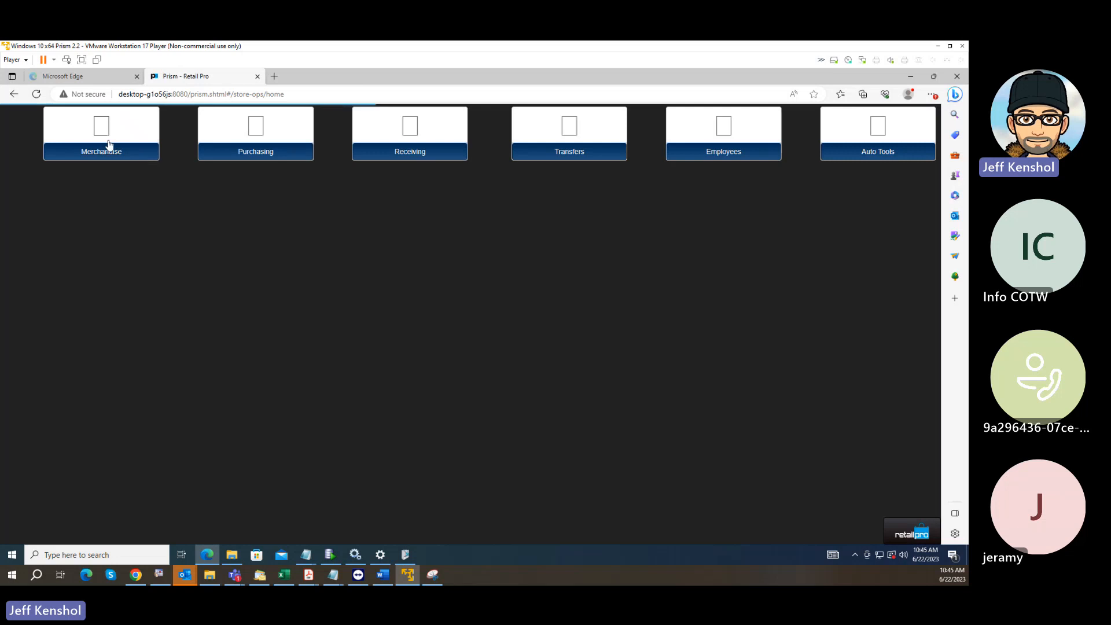
click(108, 145)
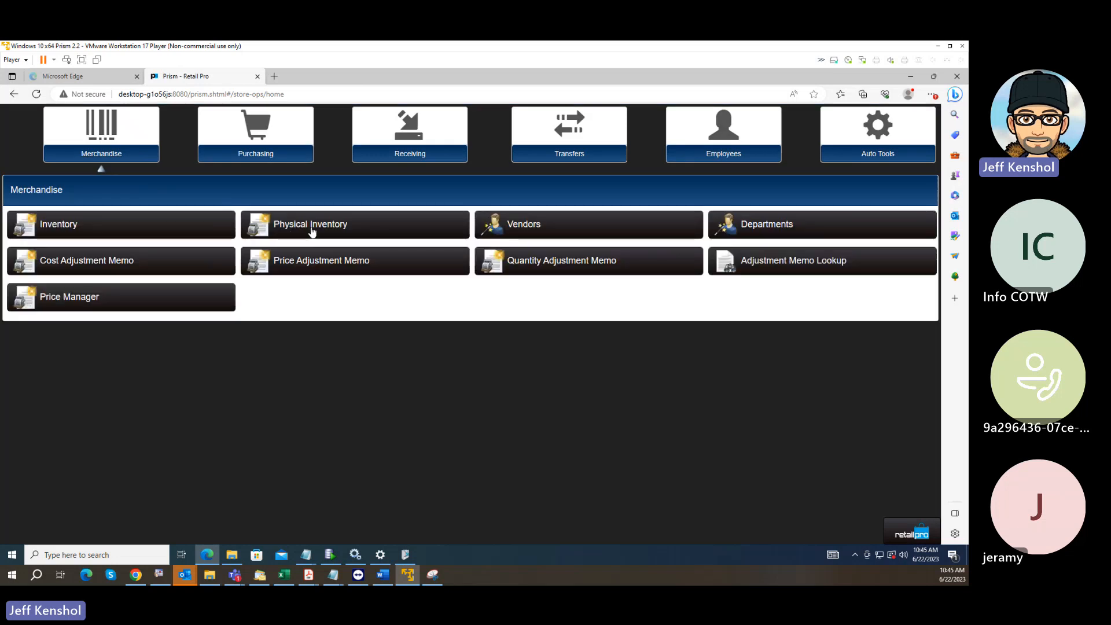
click(311, 230)
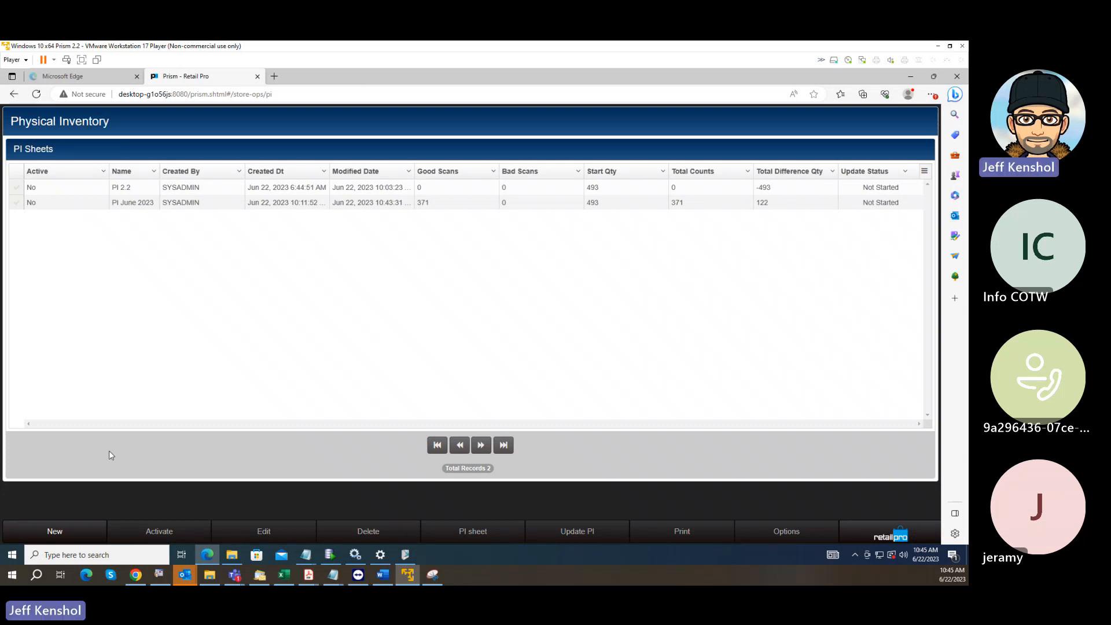
Create a new physical inventory sheet named PI Simple for store 001 - BHD Store, without filters.
click(49, 532)
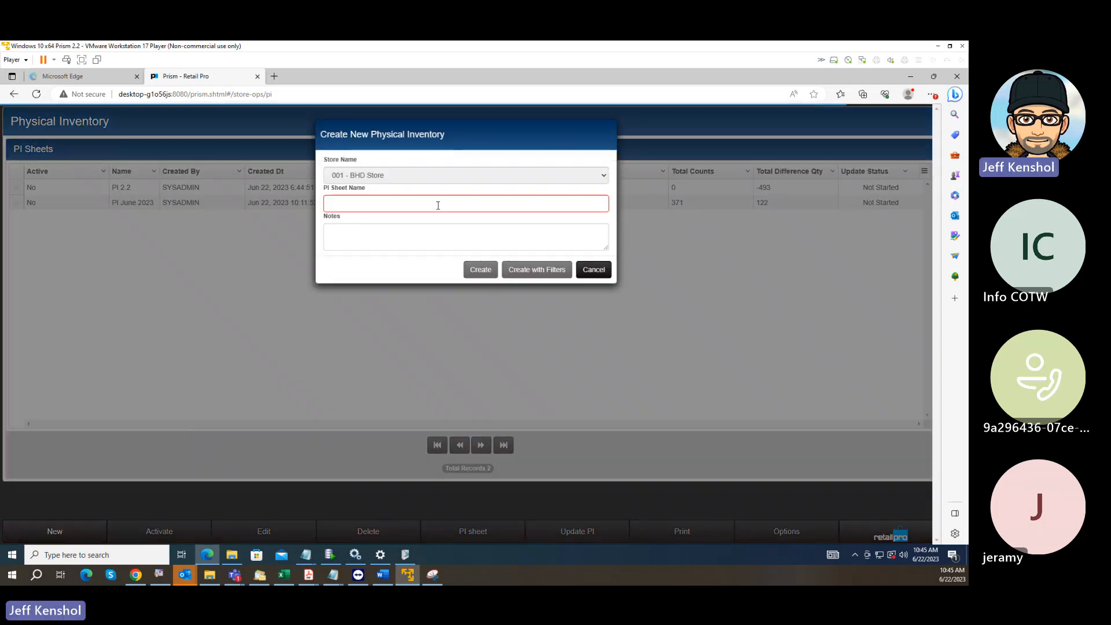
click(376, 205)
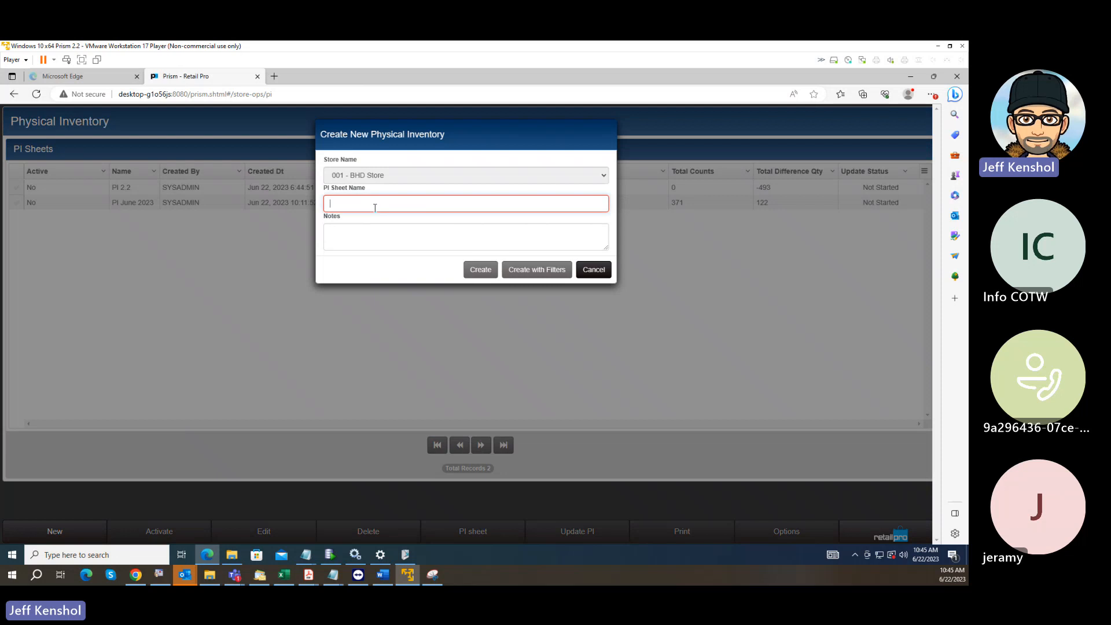
text(PI Simple)
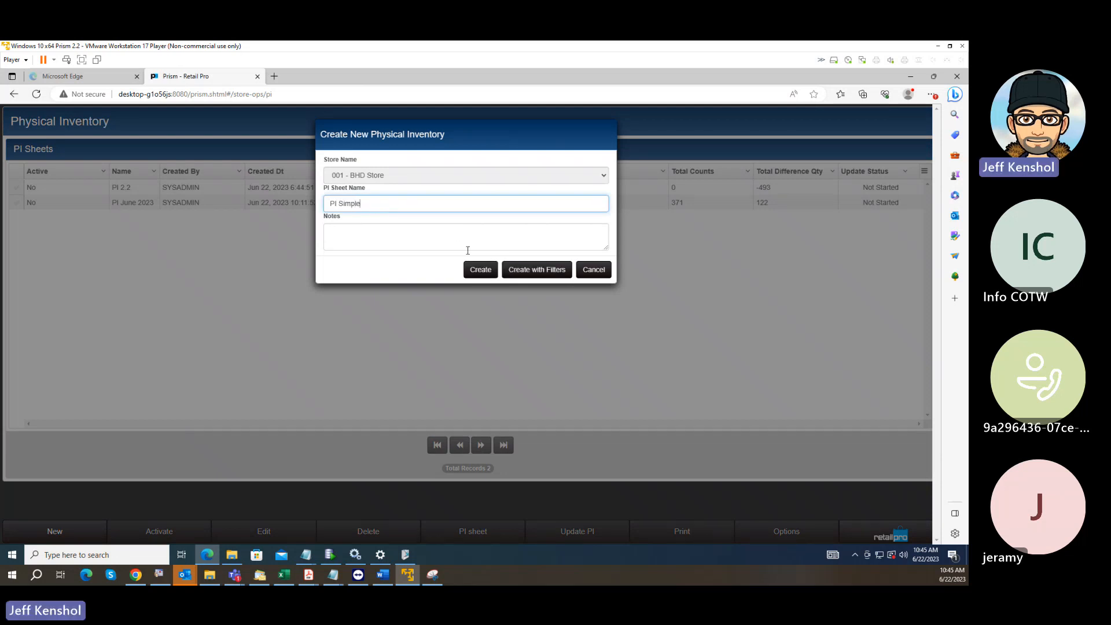
click(481, 271)
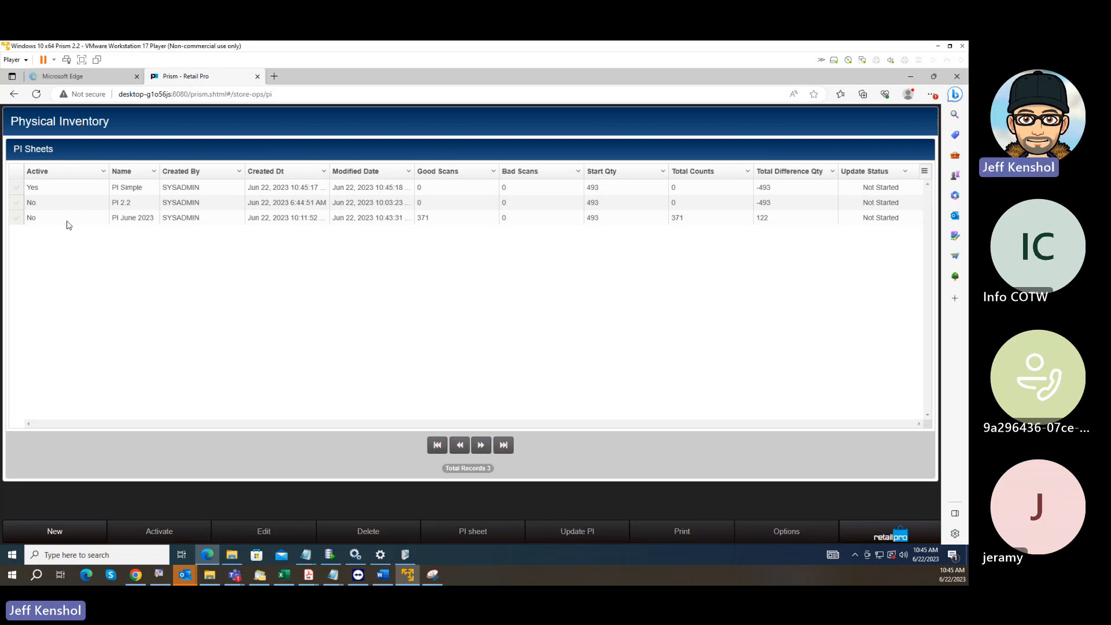
Open the PI Simple sheet and display its imported counts.
click(14, 189)
click(453, 532)
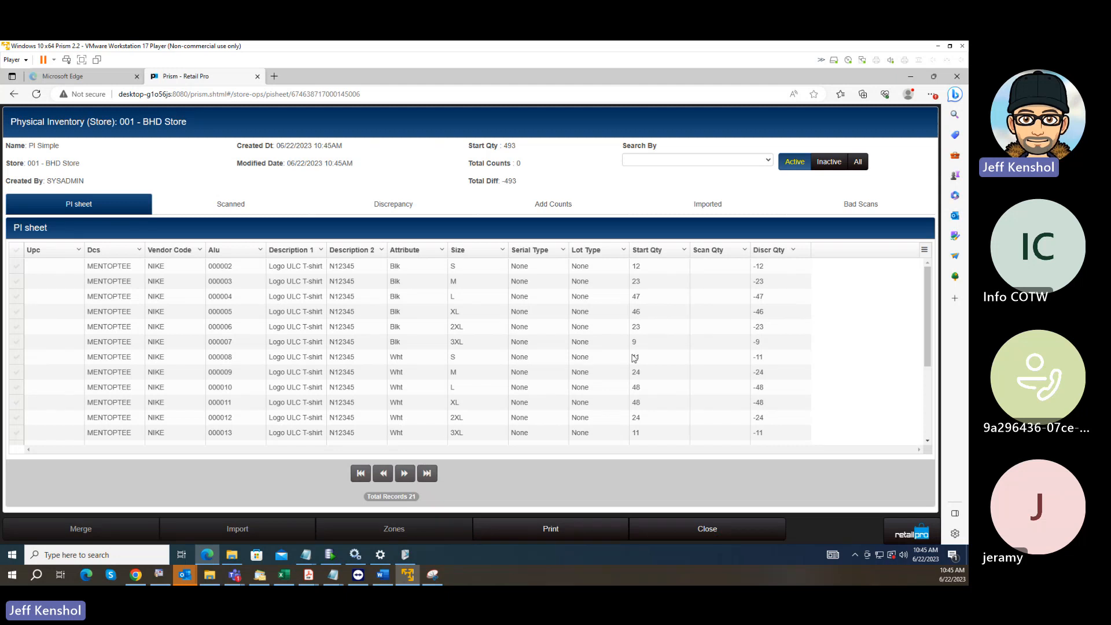
click(689, 208)
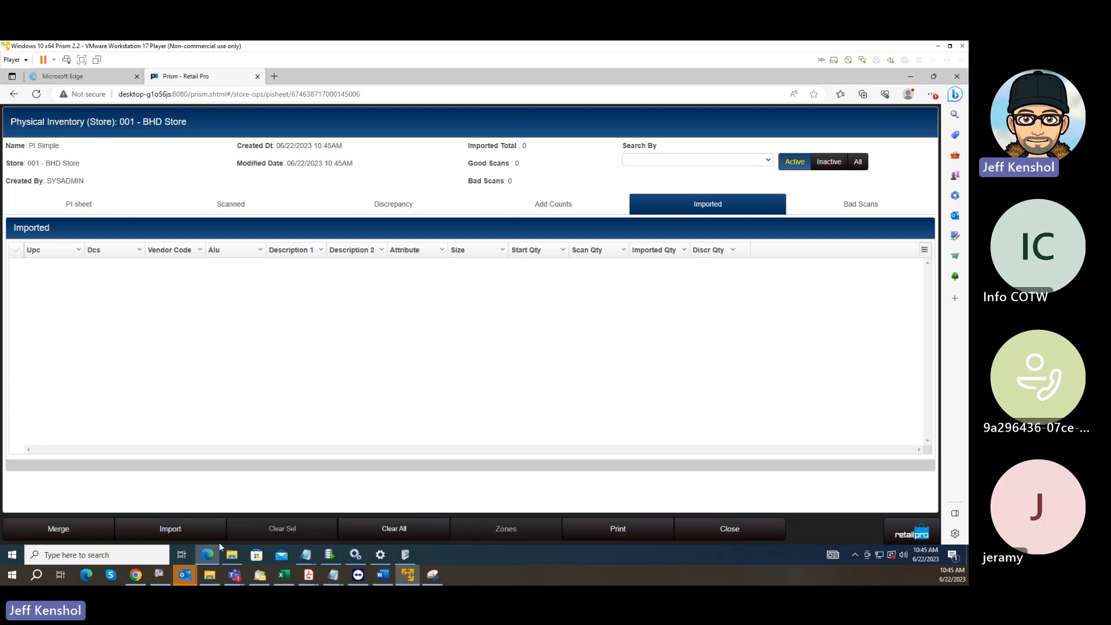
Import the scanned items from Zone1.txt into the PI Simple sheet using the Import mapping schema.
click(180, 529)
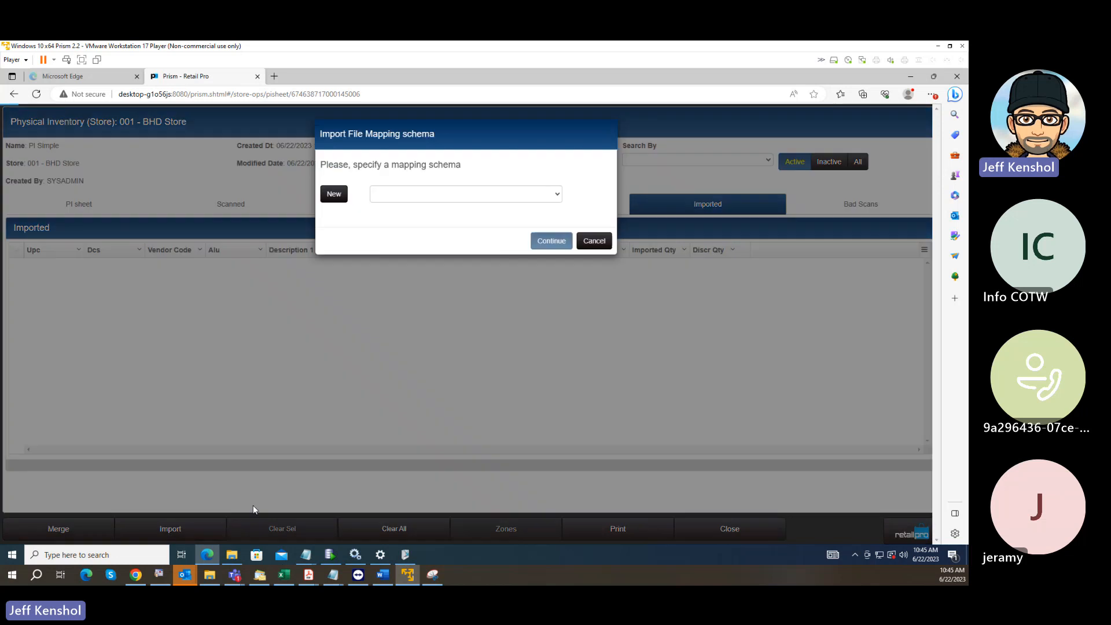
click(429, 195)
click(389, 230)
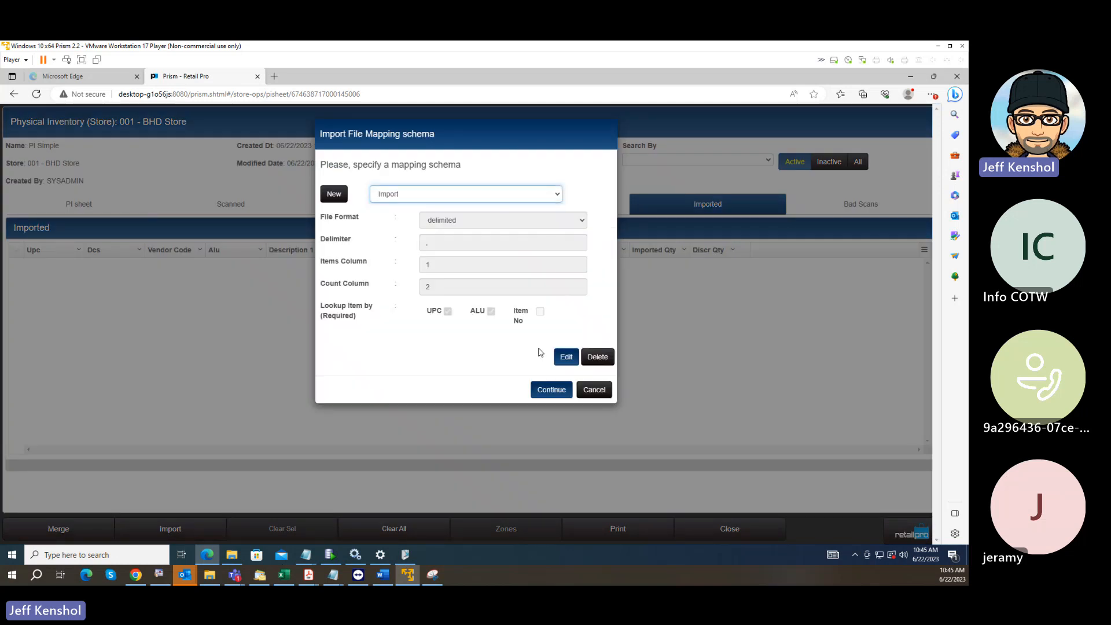
click(551, 390)
click(353, 185)
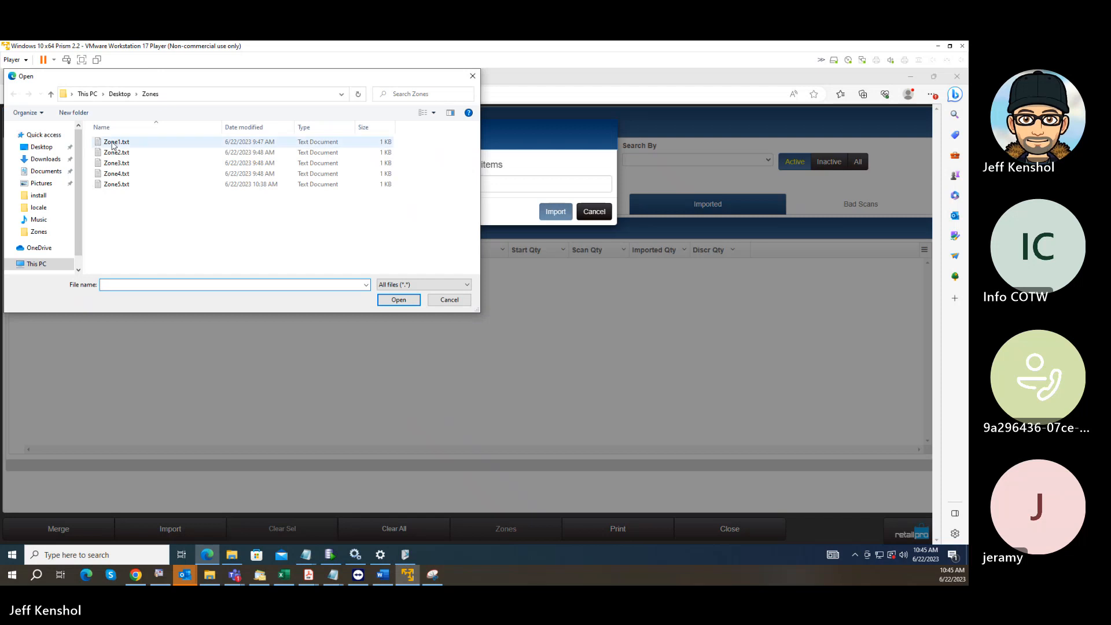
click(113, 143)
click(398, 300)
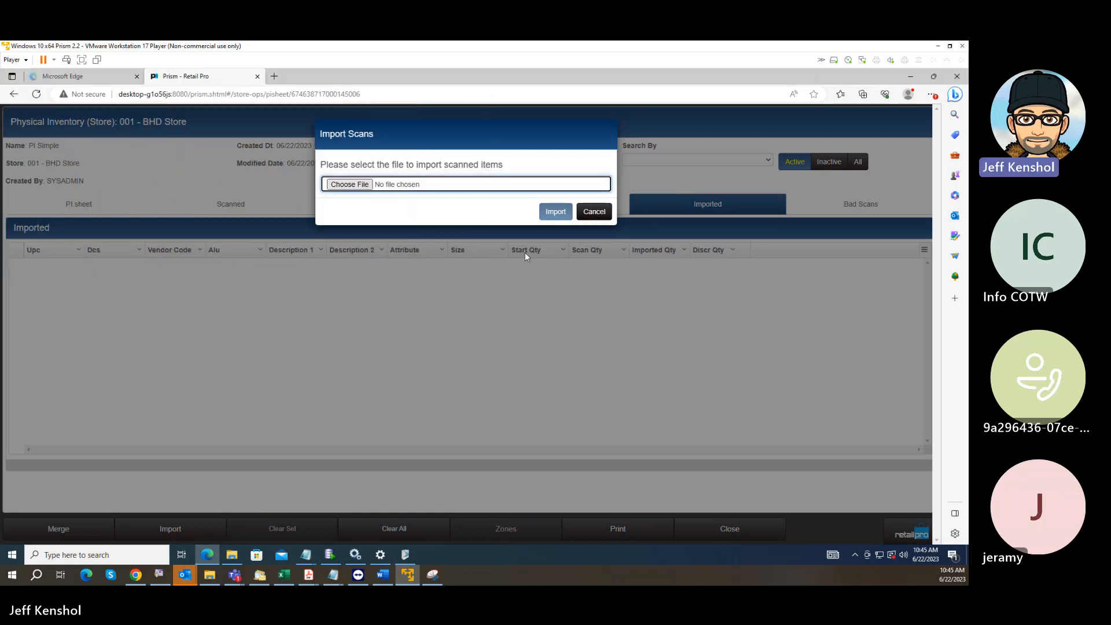
click(553, 211)
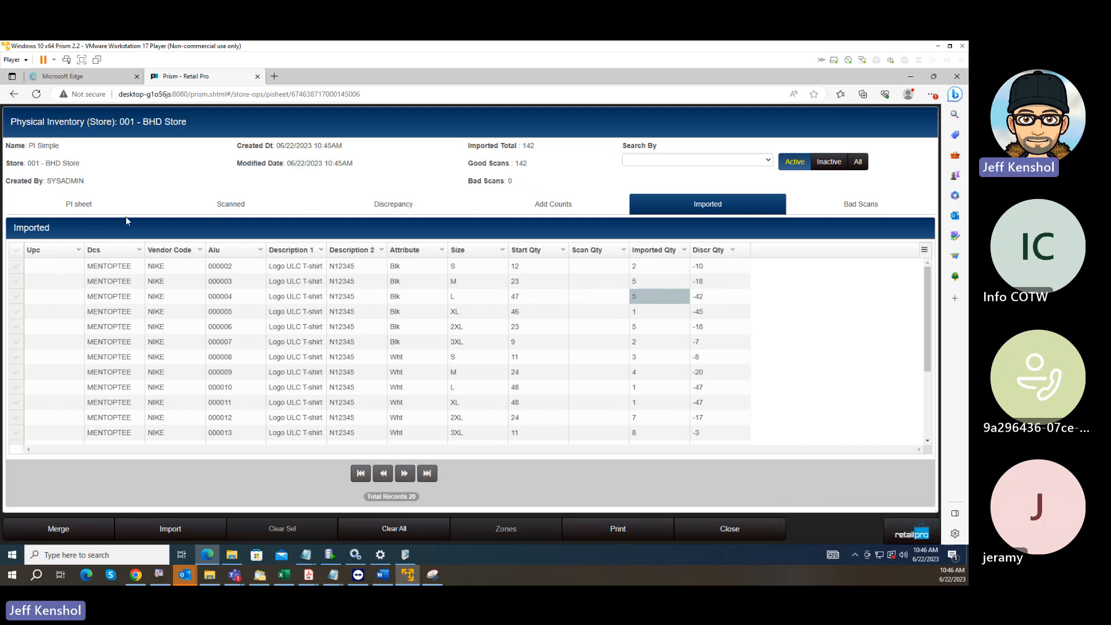
Check the main PI sheet quantities against the imported counts, and merge all imported item counts into the sheet.
click(91, 203)
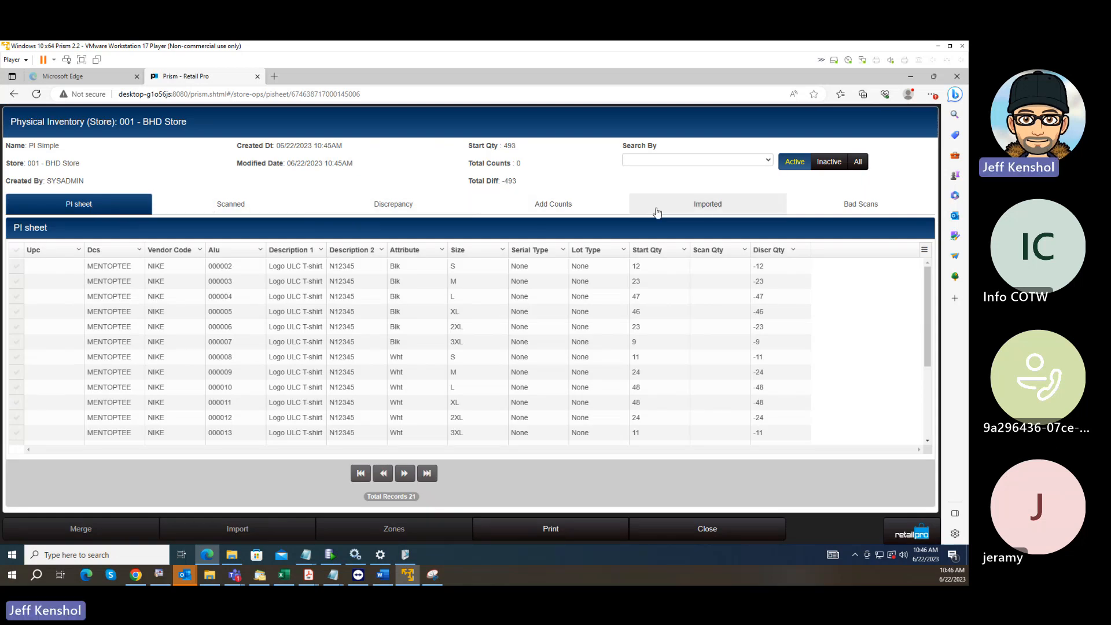
click(706, 203)
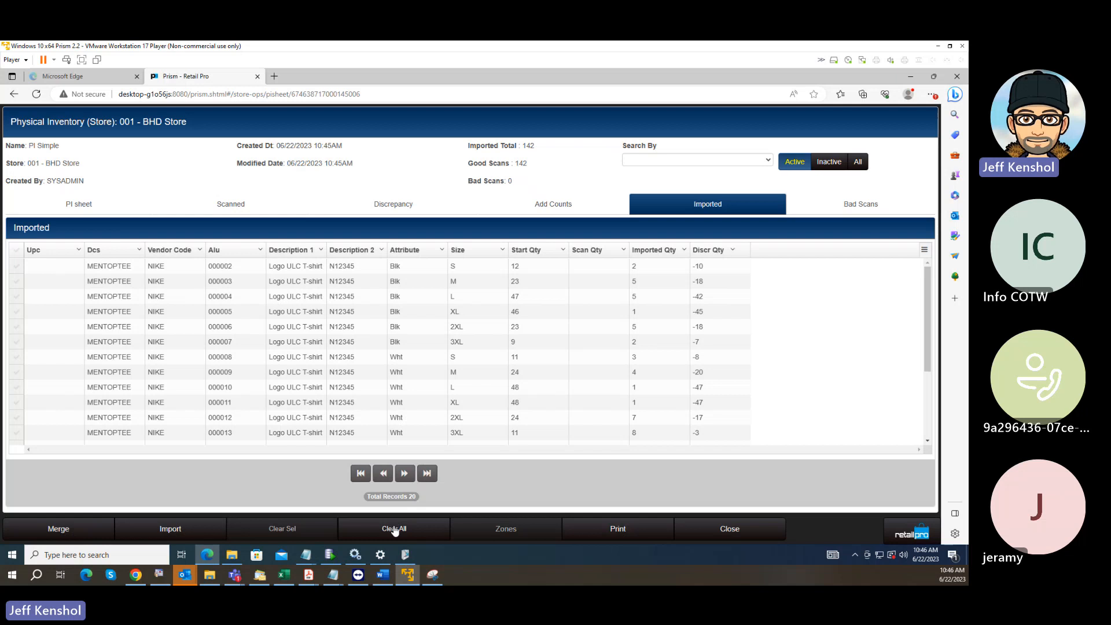
click(59, 529)
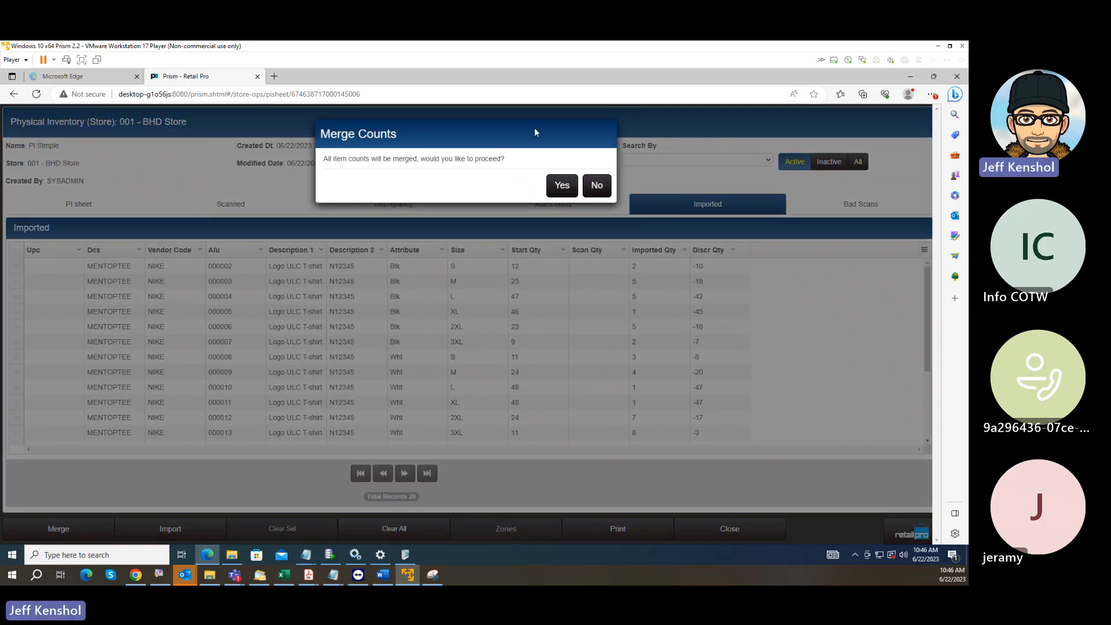
click(555, 187)
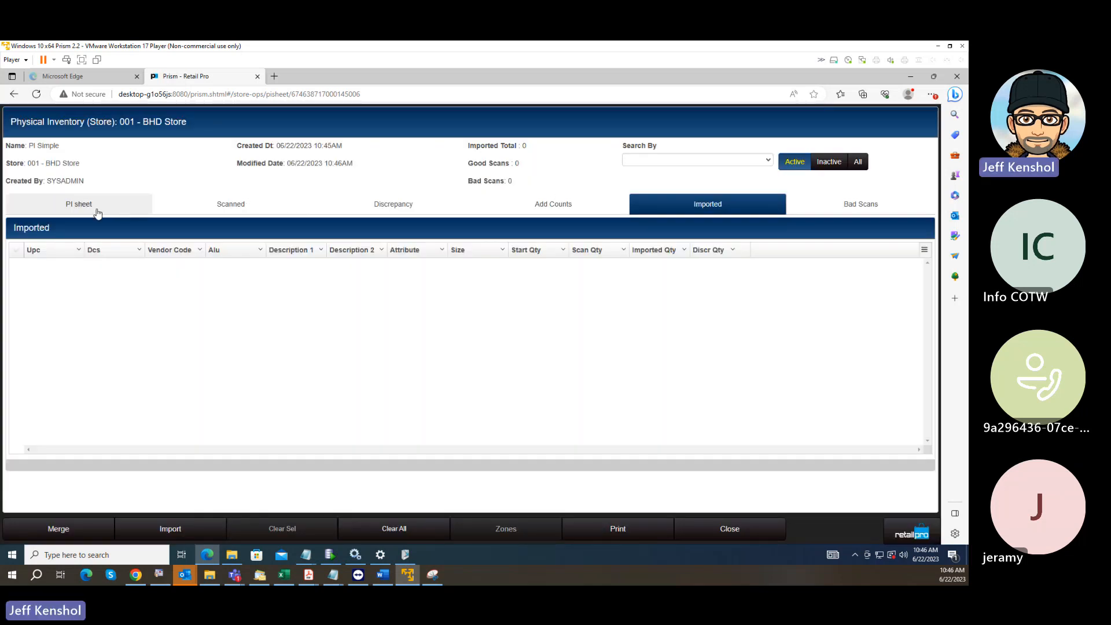
On the main PI sheet, set the scan quantity of the black size L T-shirt, ALU 000004, to 6.
click(95, 206)
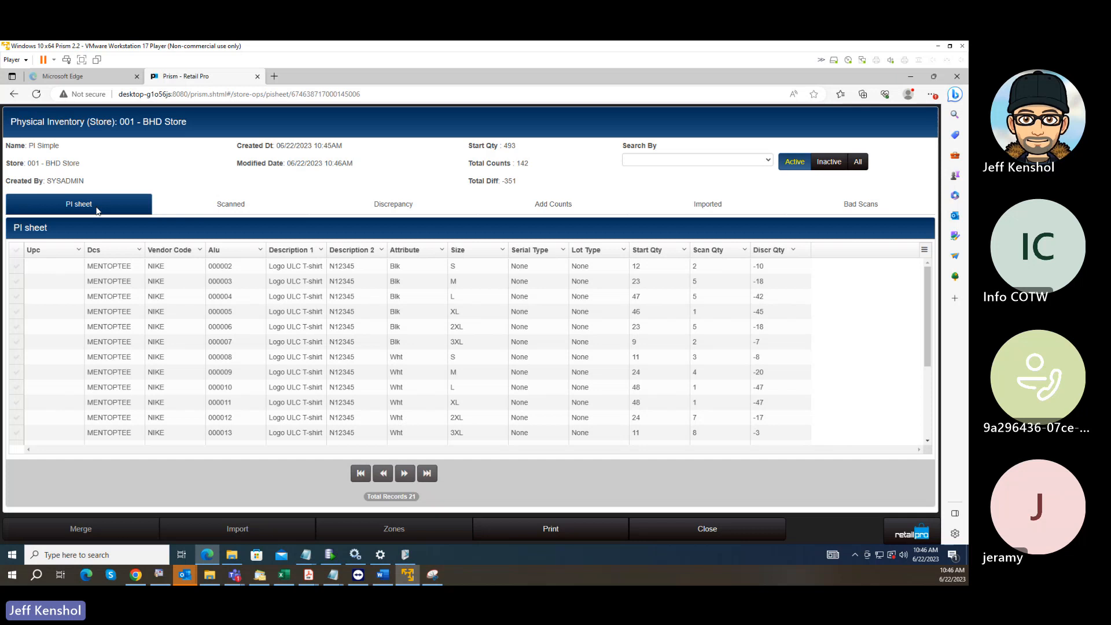
click(700, 301)
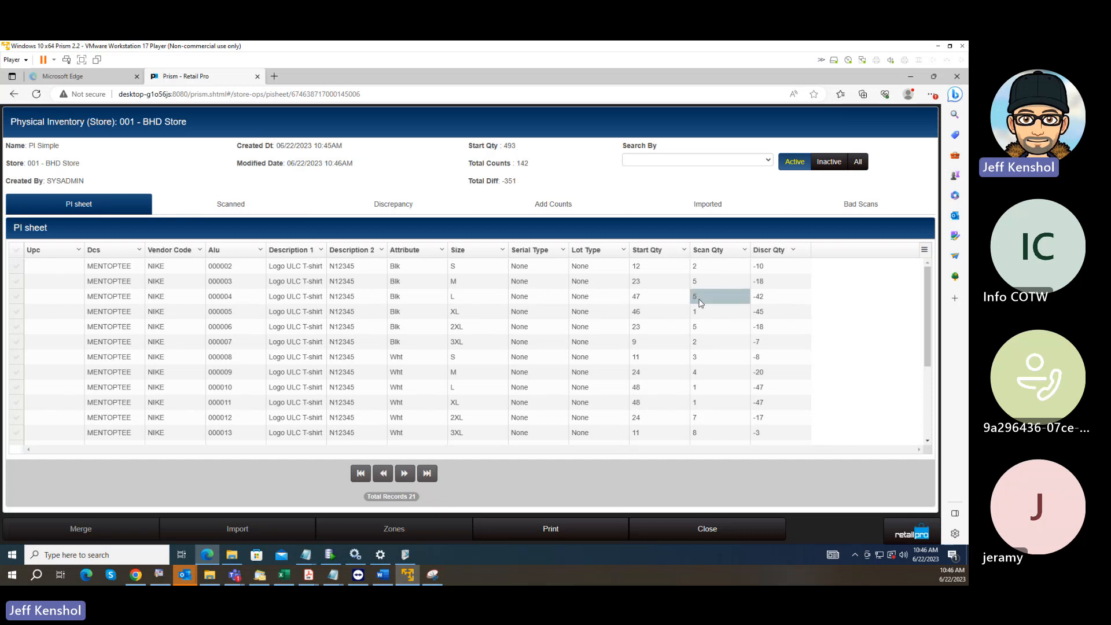
click(700, 302)
text(6)
key(Return)
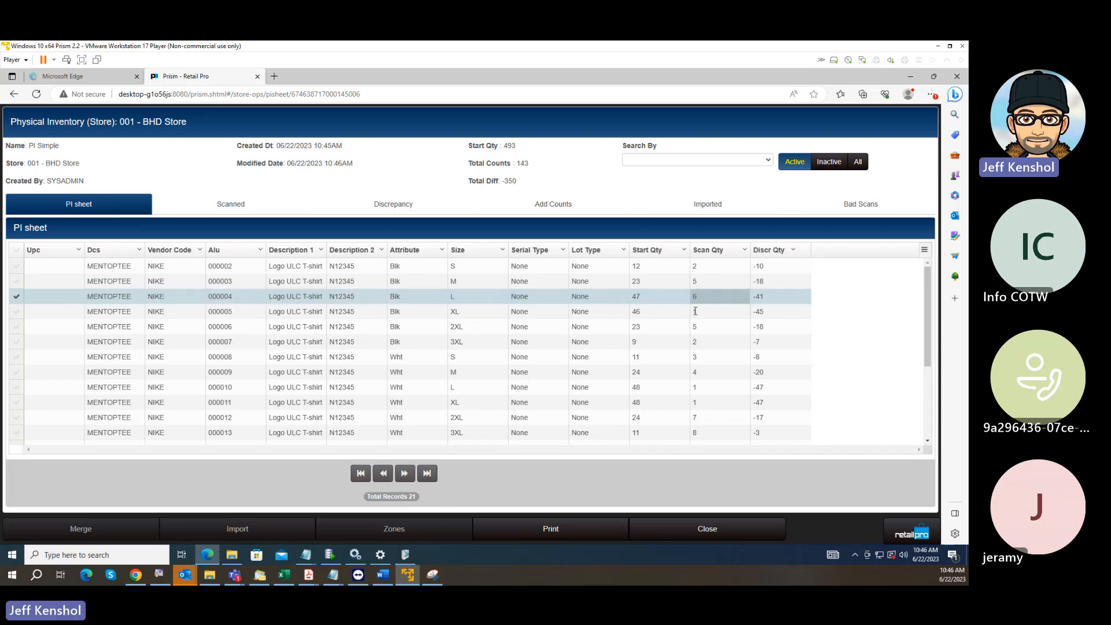
key(Down)
key(Down)
key(Down)
key(Down)
key(Down)
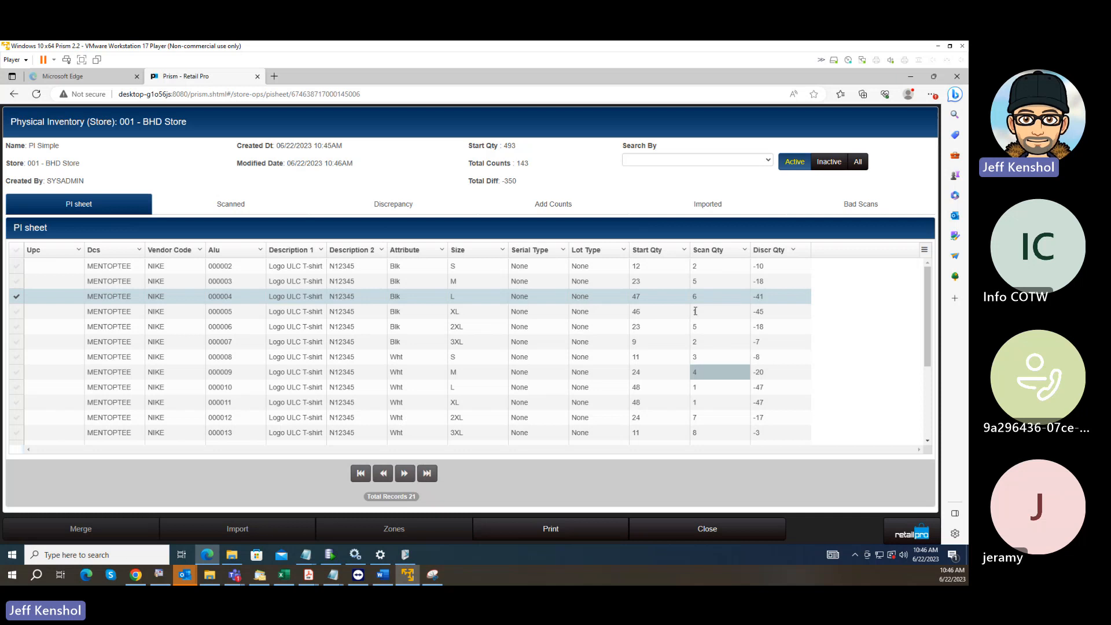
Set the scan quantity of the white size S T-shirt, ALU 000008, to 4.
click(743, 357)
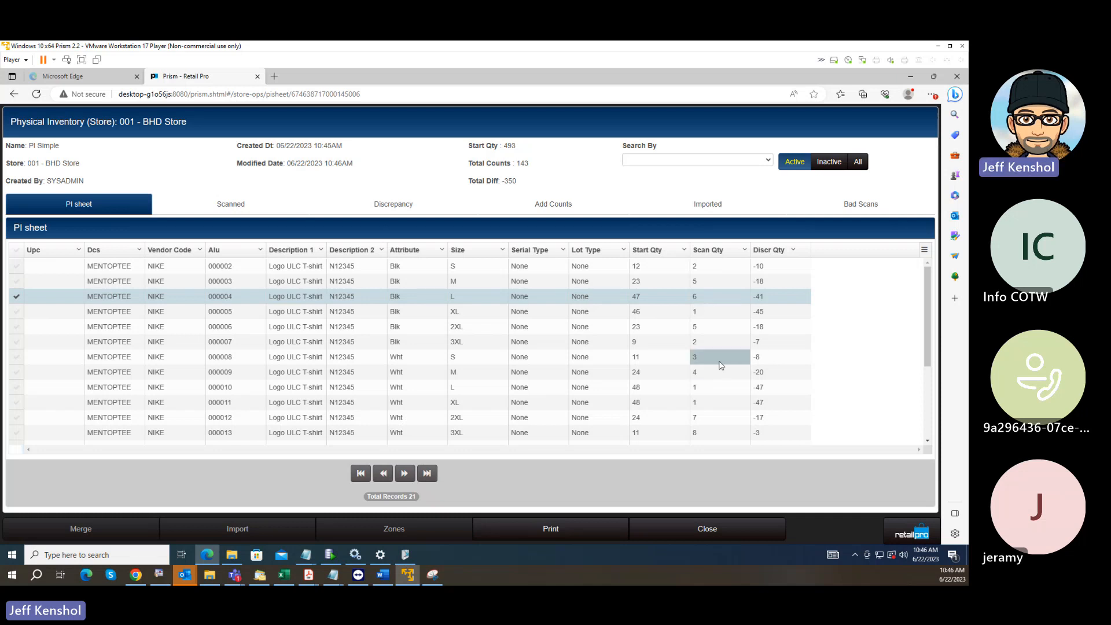
click(713, 360)
drag(695, 357, 671, 364)
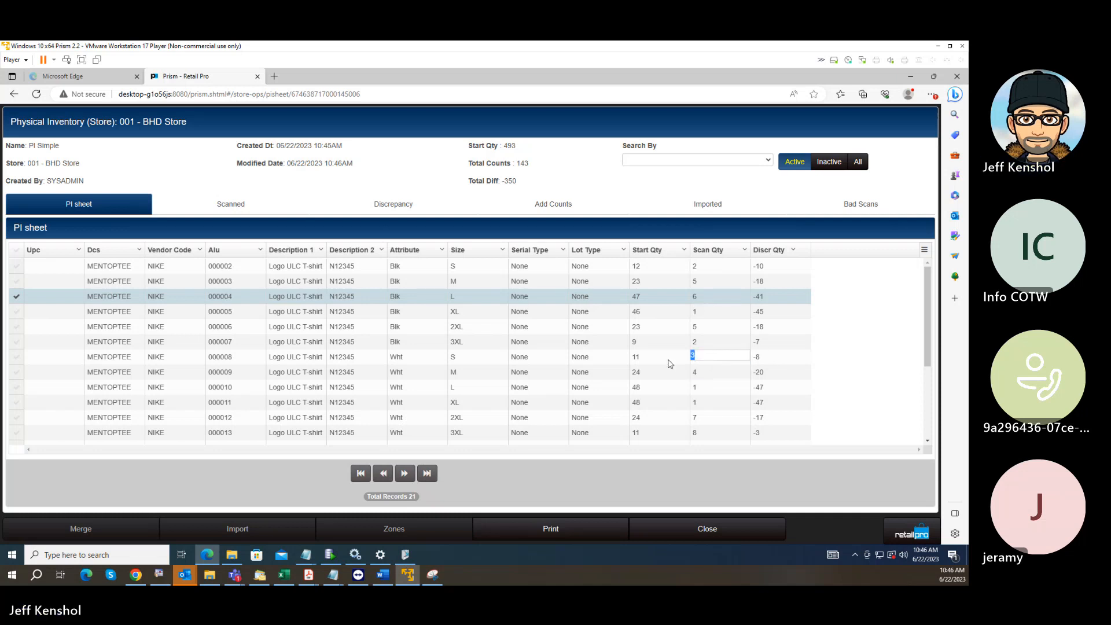
text(4)
key(Return)
key(Down)
key(Down)
key(Down)
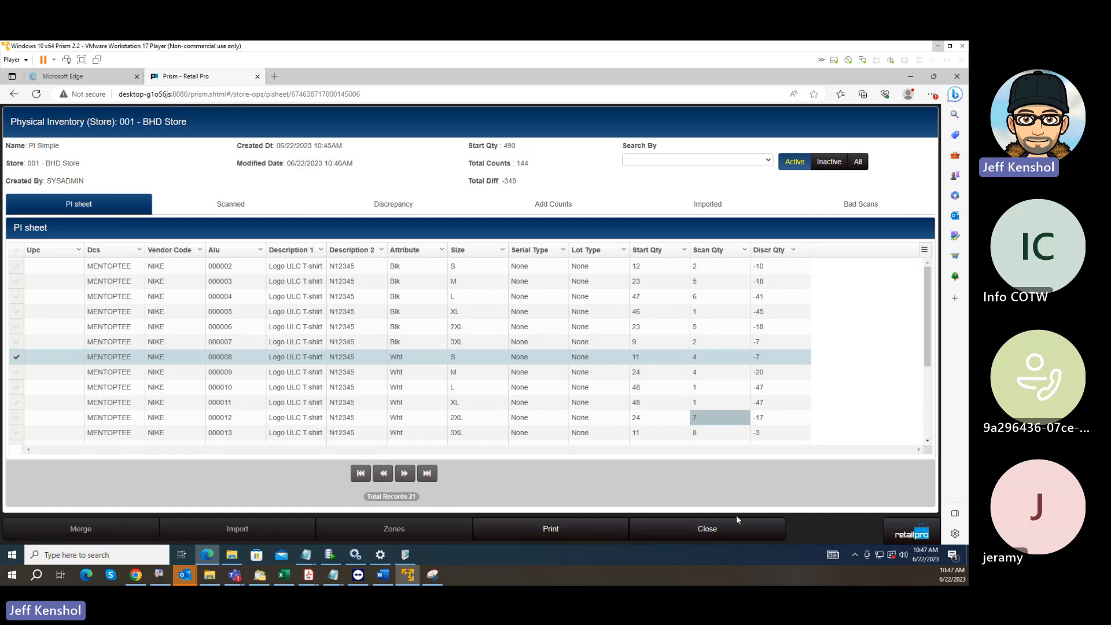
Switch to the PI Steps9.txt notes in Notepad to review the physical inventory procedure, and minimize them.
mouse_move(334, 576)
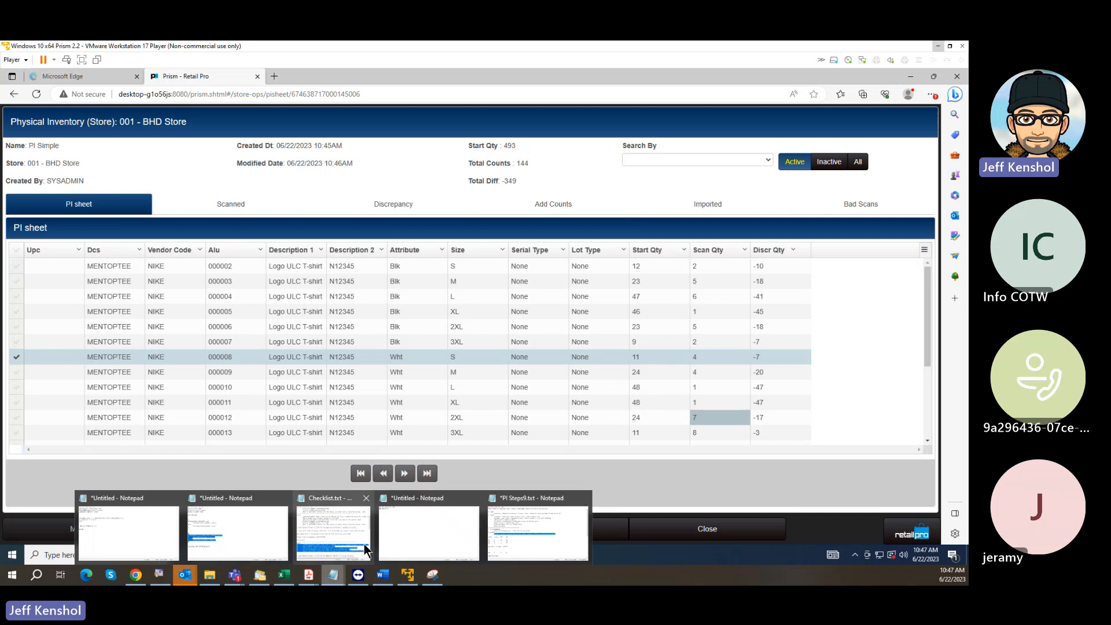
click(551, 537)
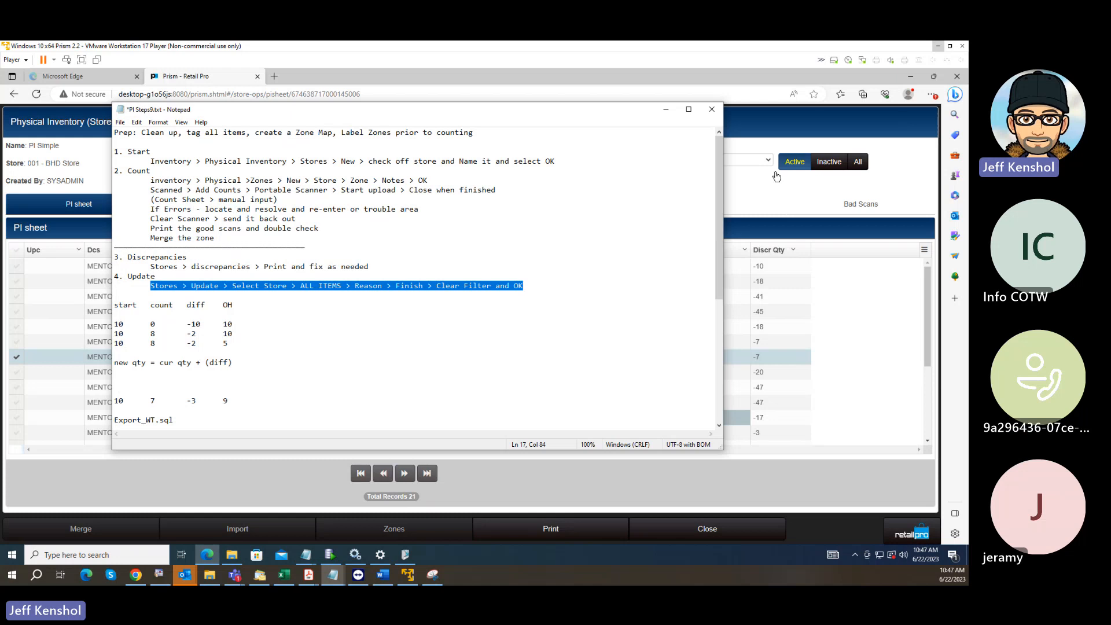
click(666, 109)
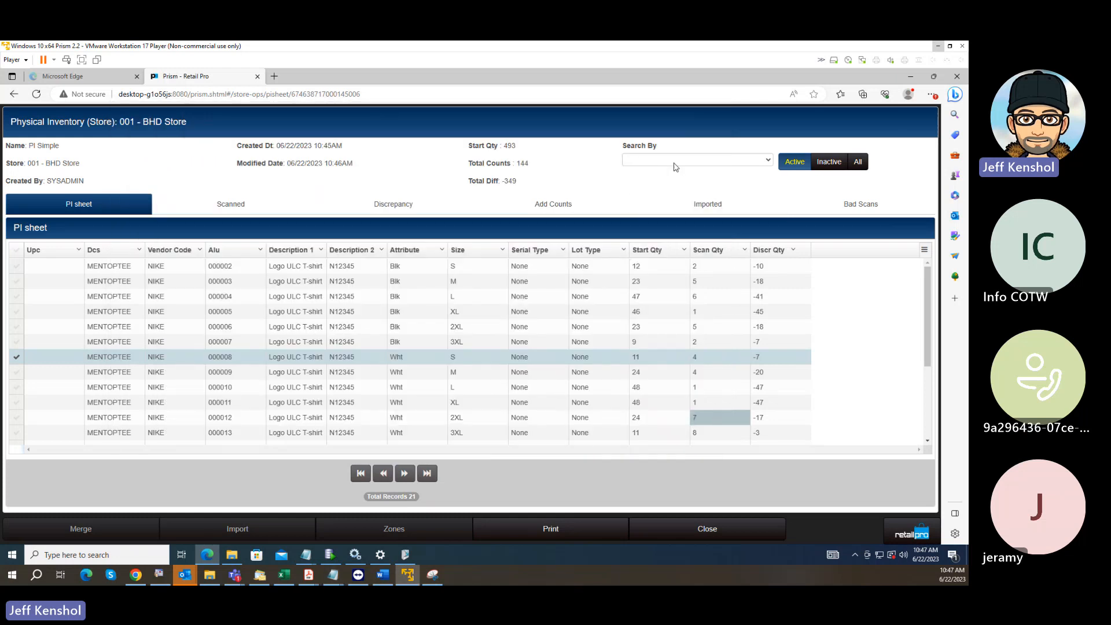
In the sheet's additional counts, look up item 000002 and add a count of 1.
click(558, 210)
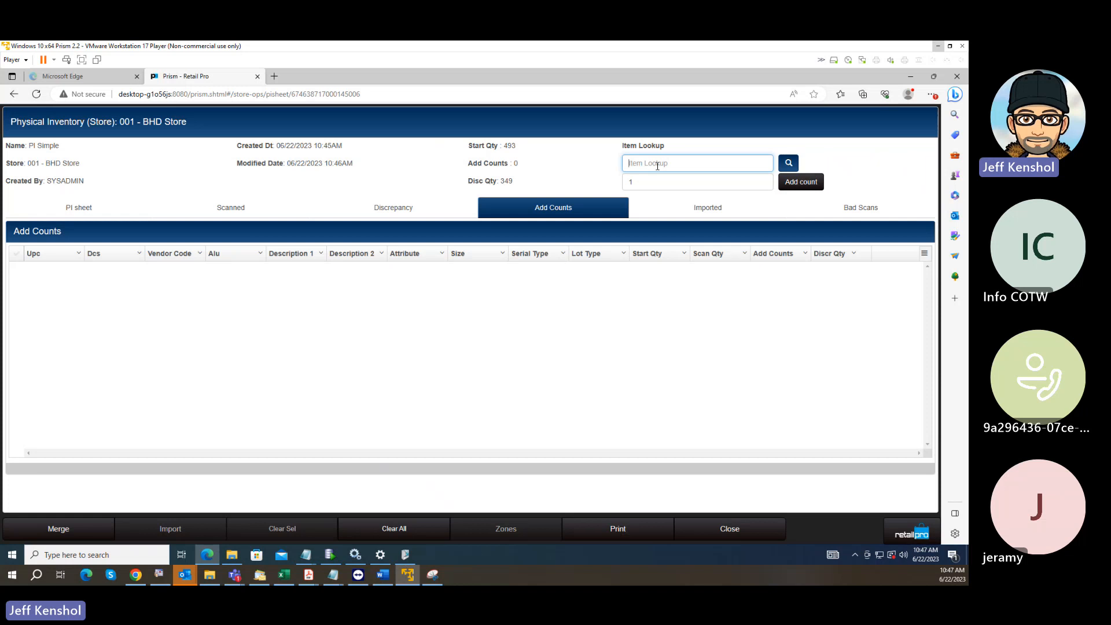
text(000002)
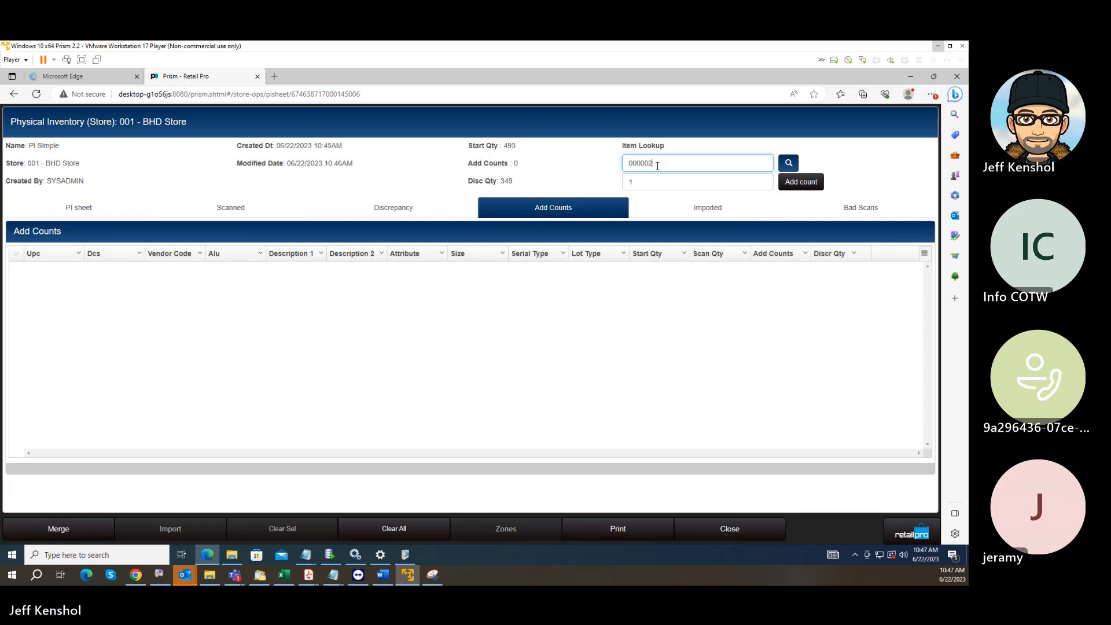
key(Return)
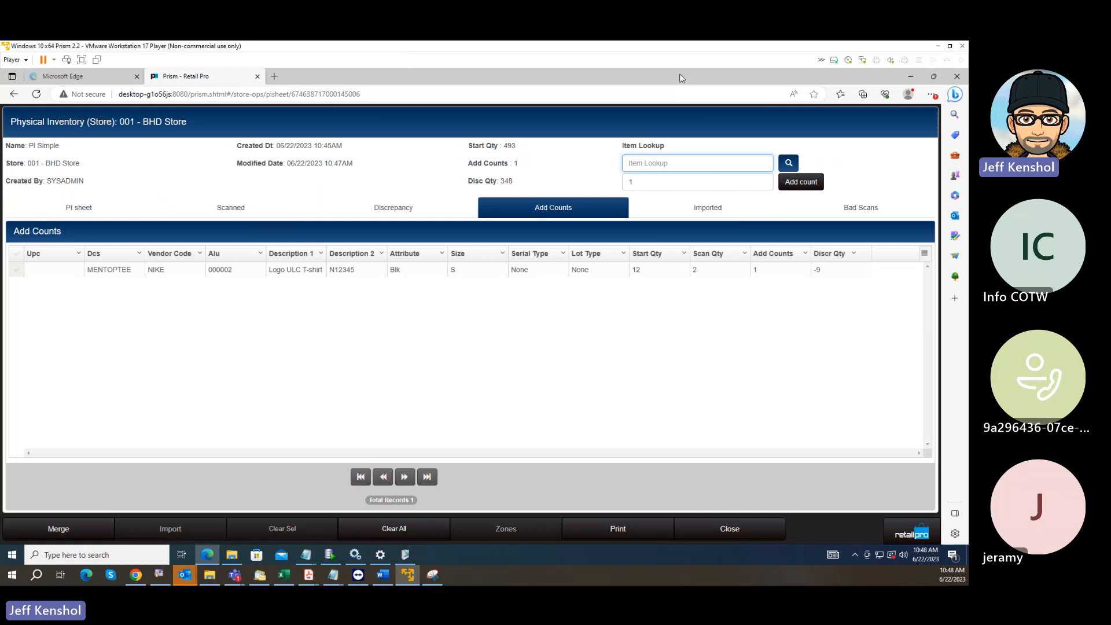
Close the Settings window and try to load the Krunch reports site from its desktop shortcut.
click(912, 76)
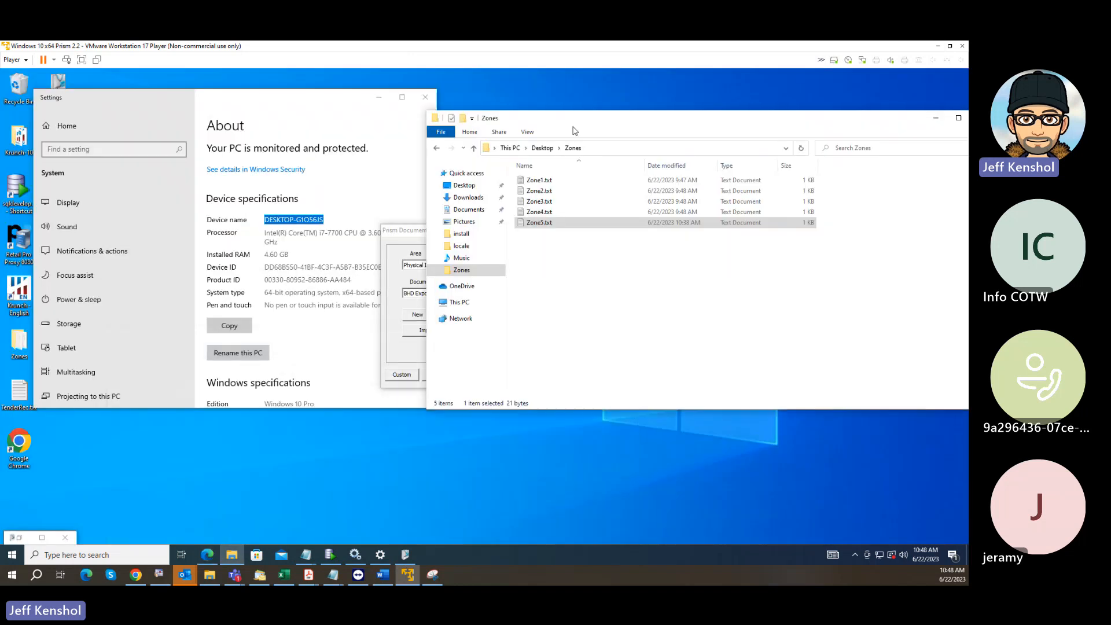
click(425, 98)
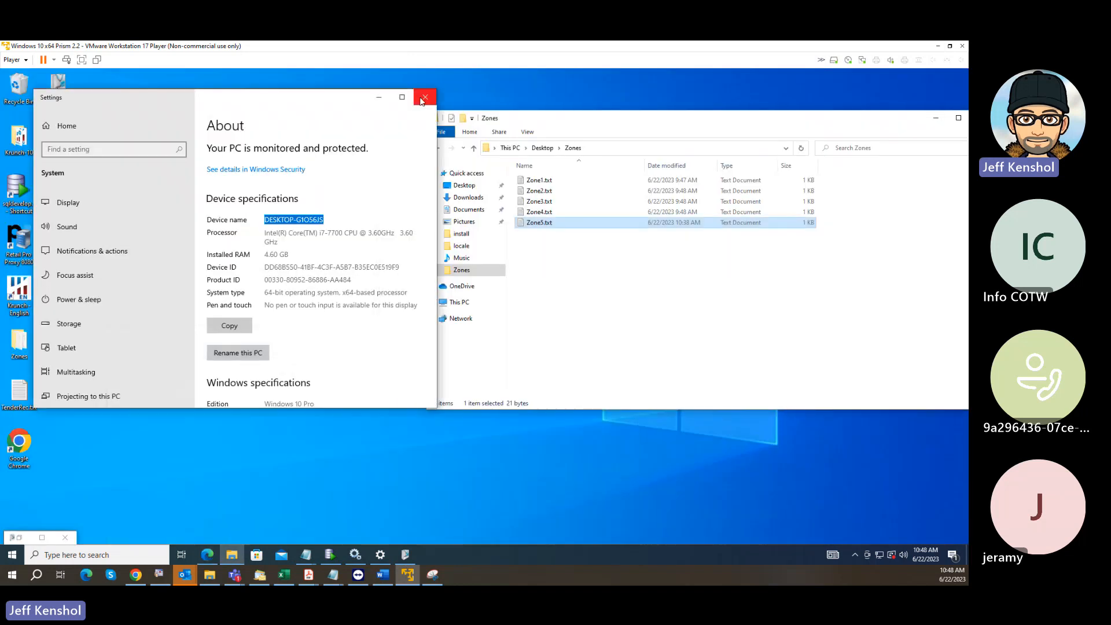
double_click(23, 299)
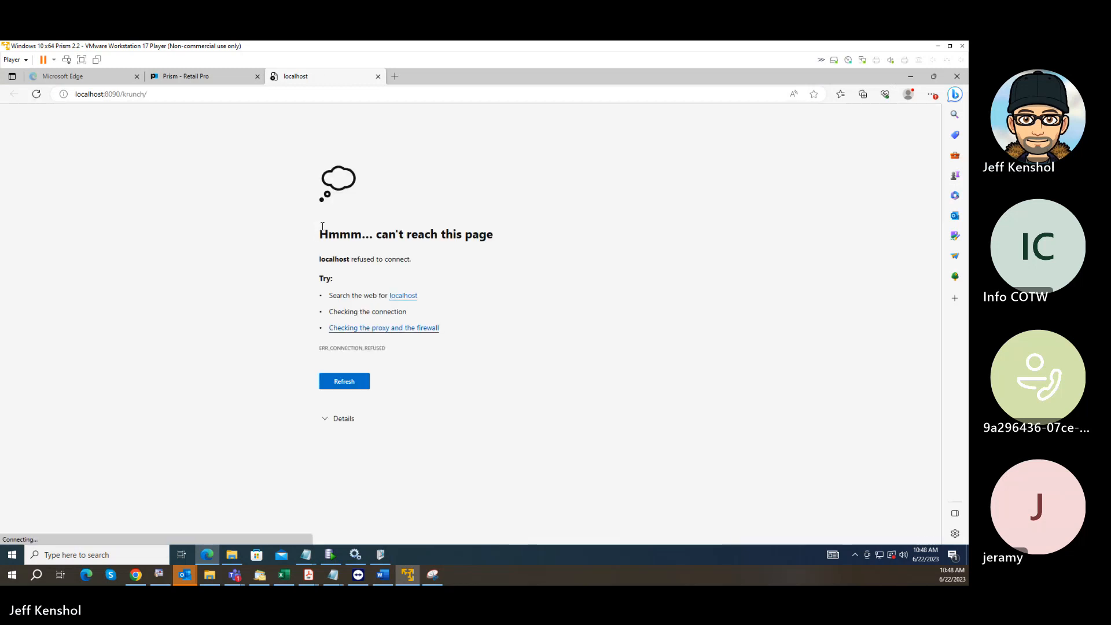
click(351, 387)
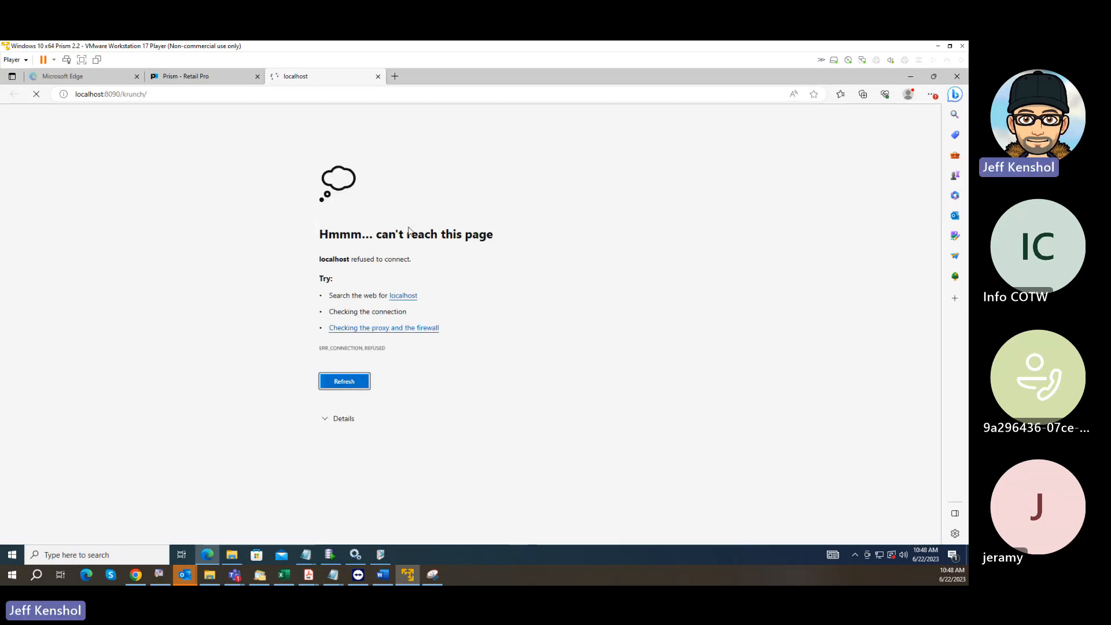
Start the Krunch10_Apache service in Windows Services, minimize that window, and close the failed localhost page.
click(357, 557)
scroll(439, 343, down, 10)
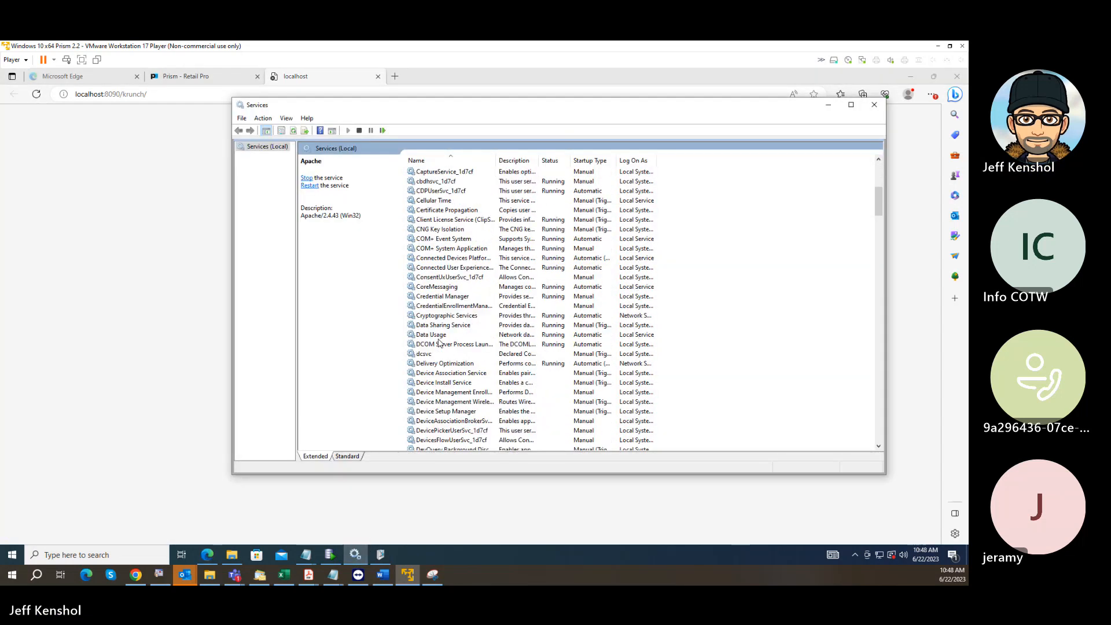
scroll(440, 342, down, 18)
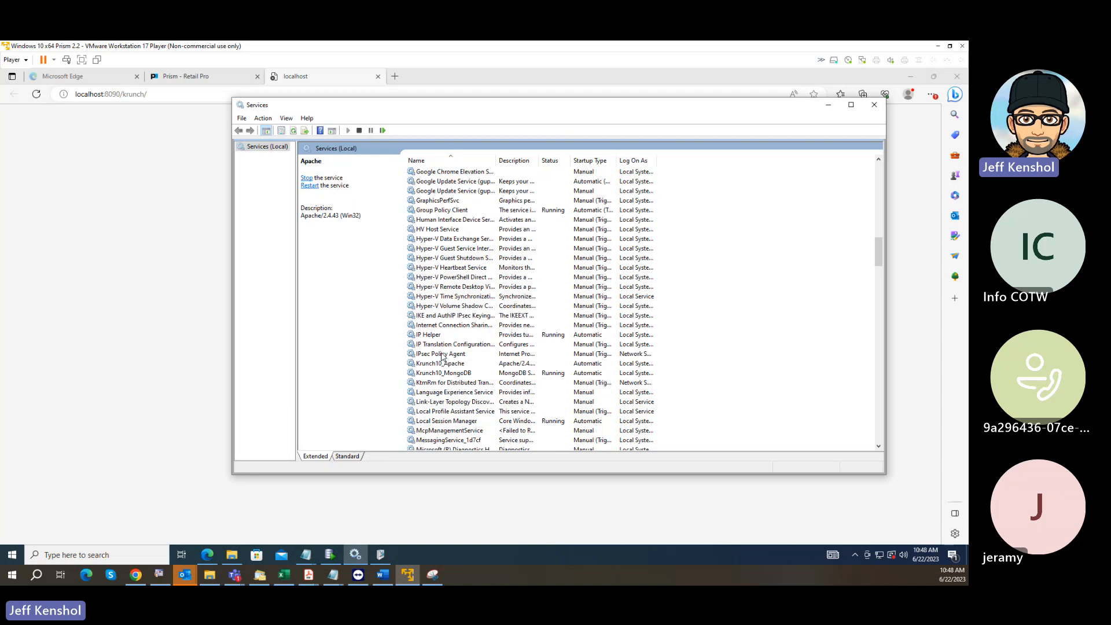
click(443, 364)
right_click(442, 364)
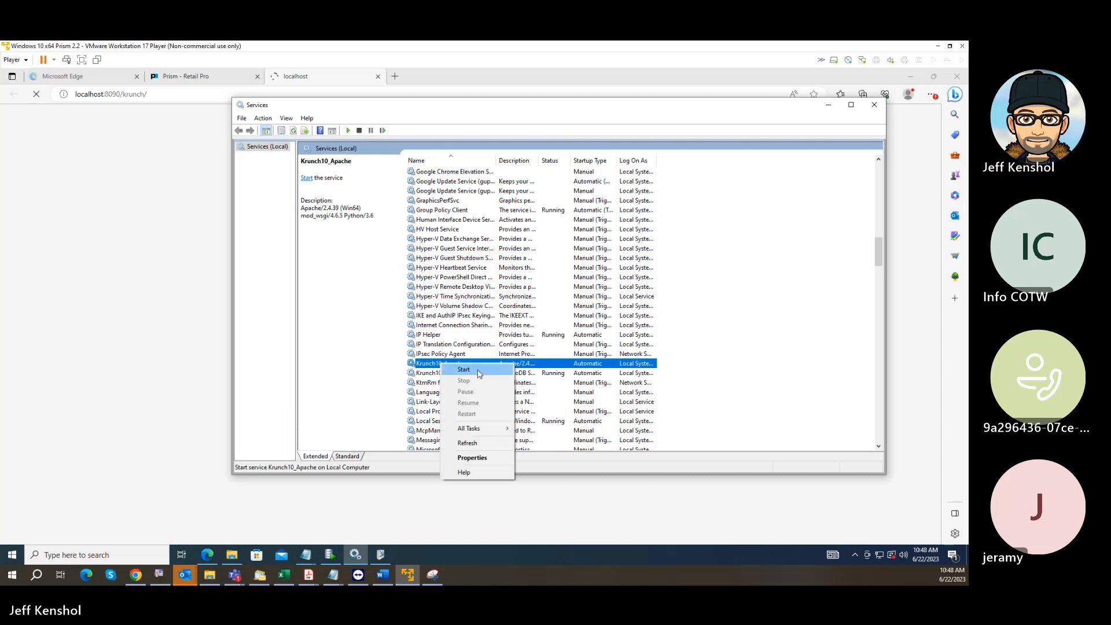
click(477, 371)
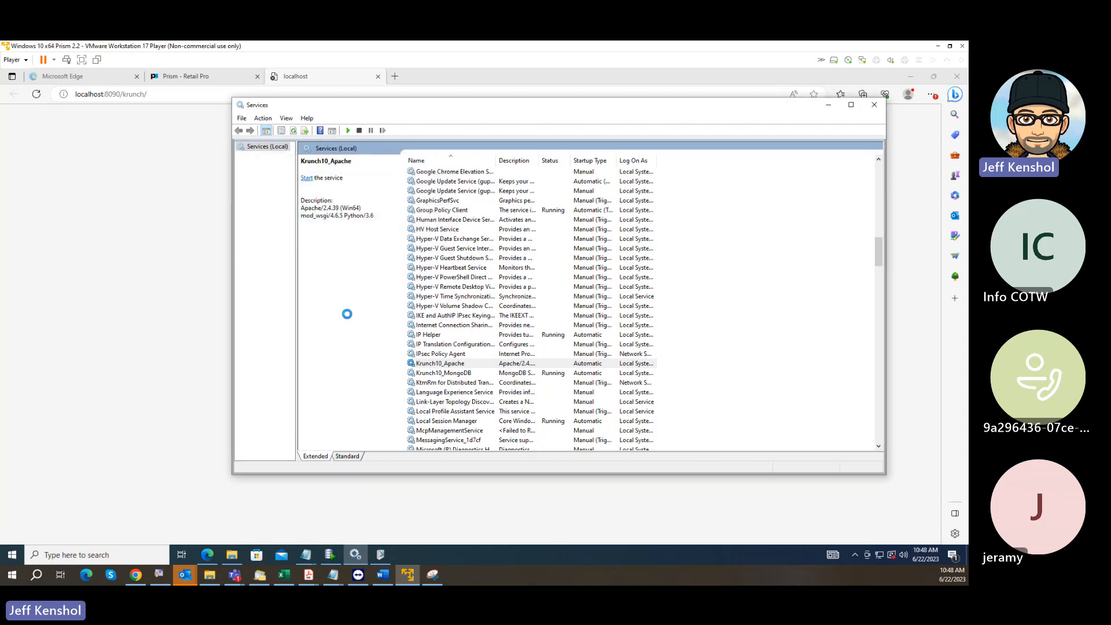
click(829, 104)
click(378, 76)
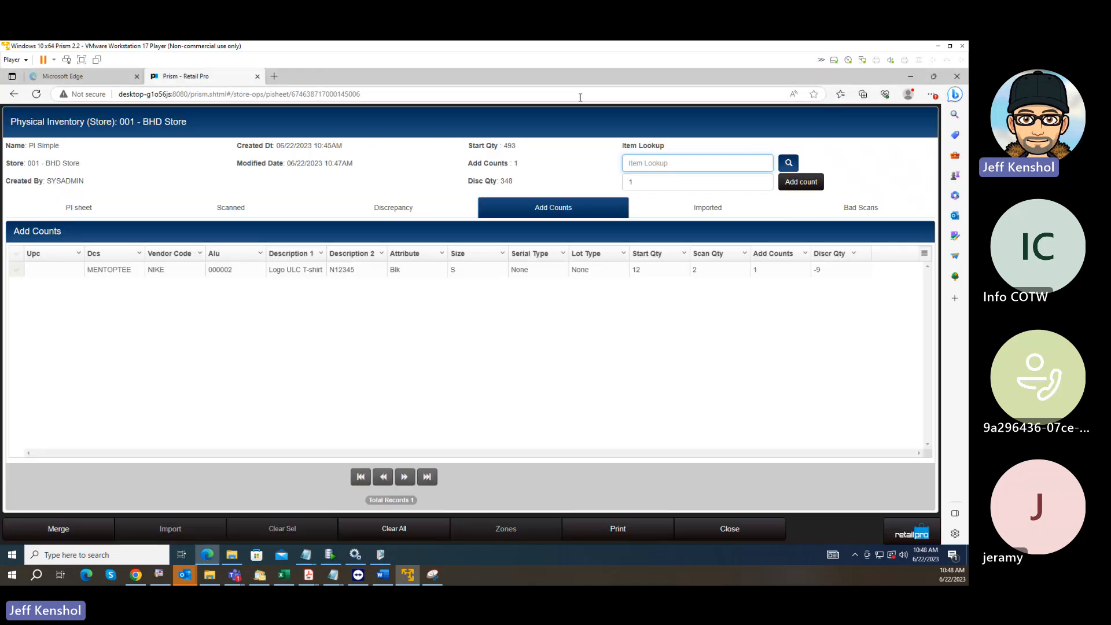
Open Krunch from its desktop shortcut, sign in with the prefilled report account, and show the list of reports.
click(910, 75)
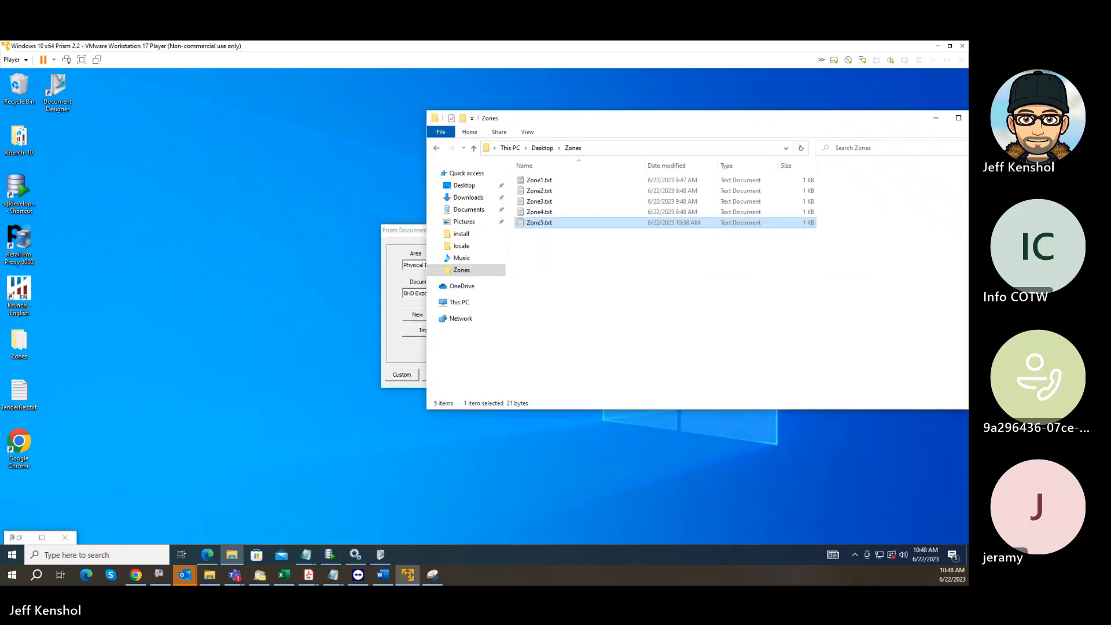
double_click(18, 295)
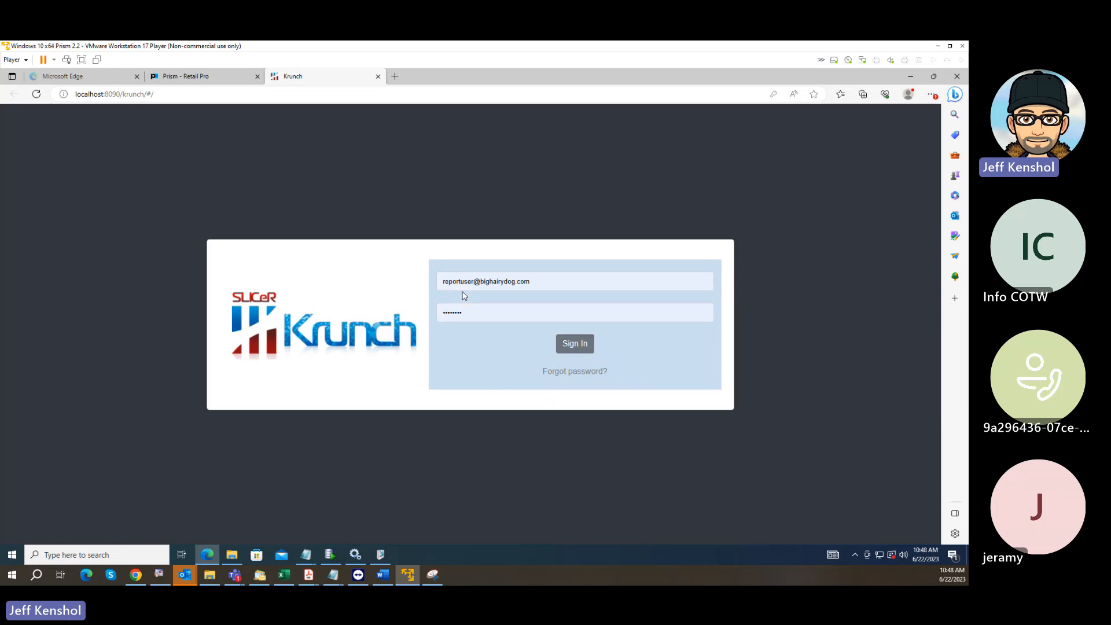
click(576, 346)
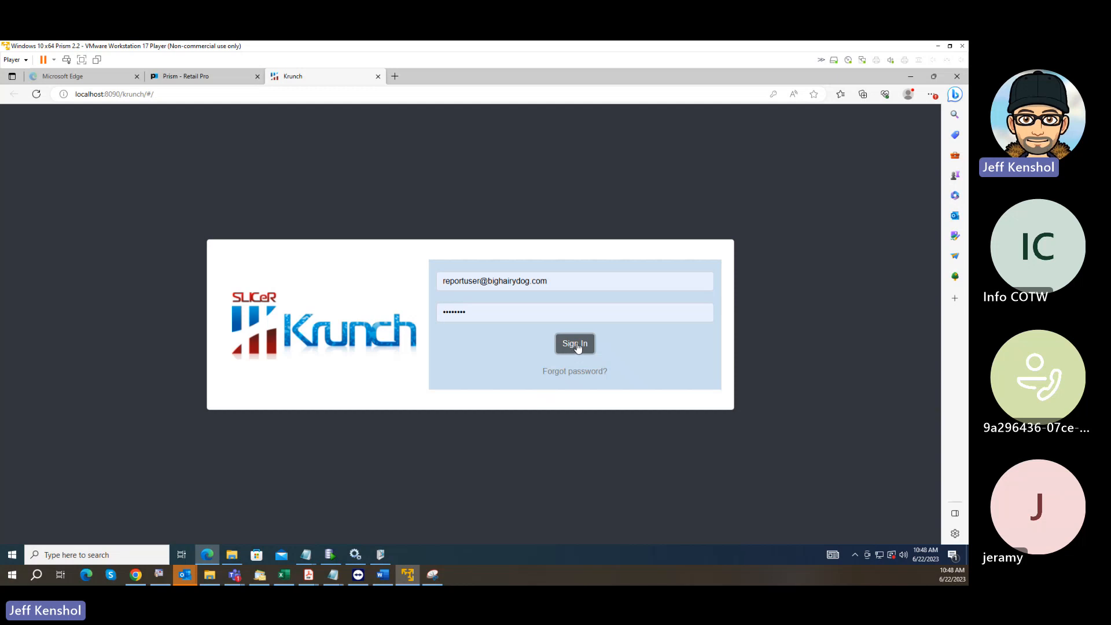
click(576, 345)
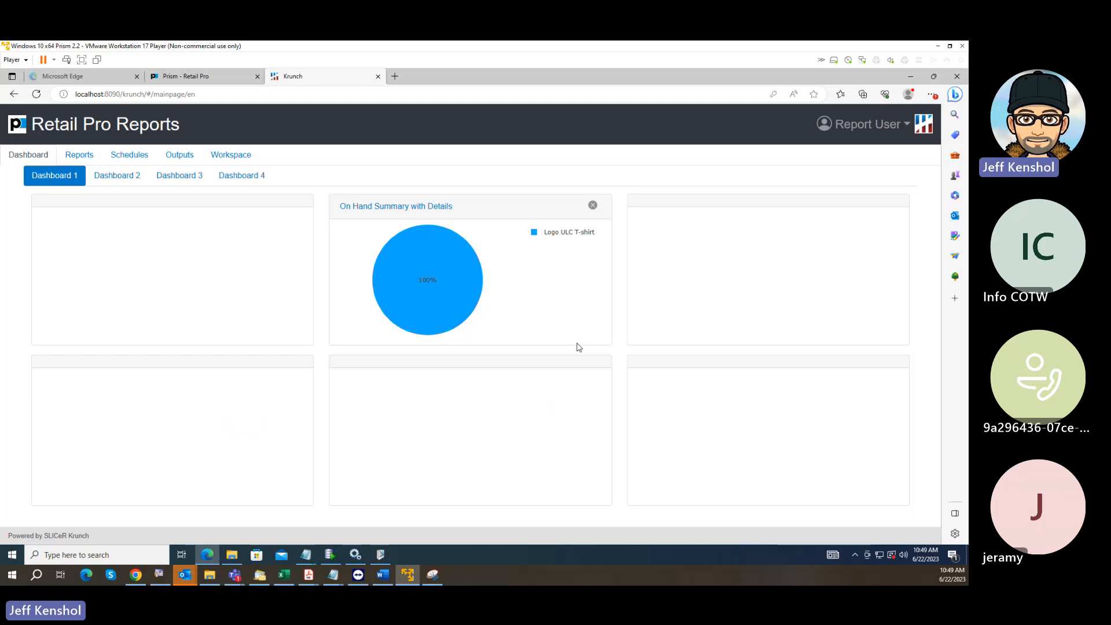
click(90, 159)
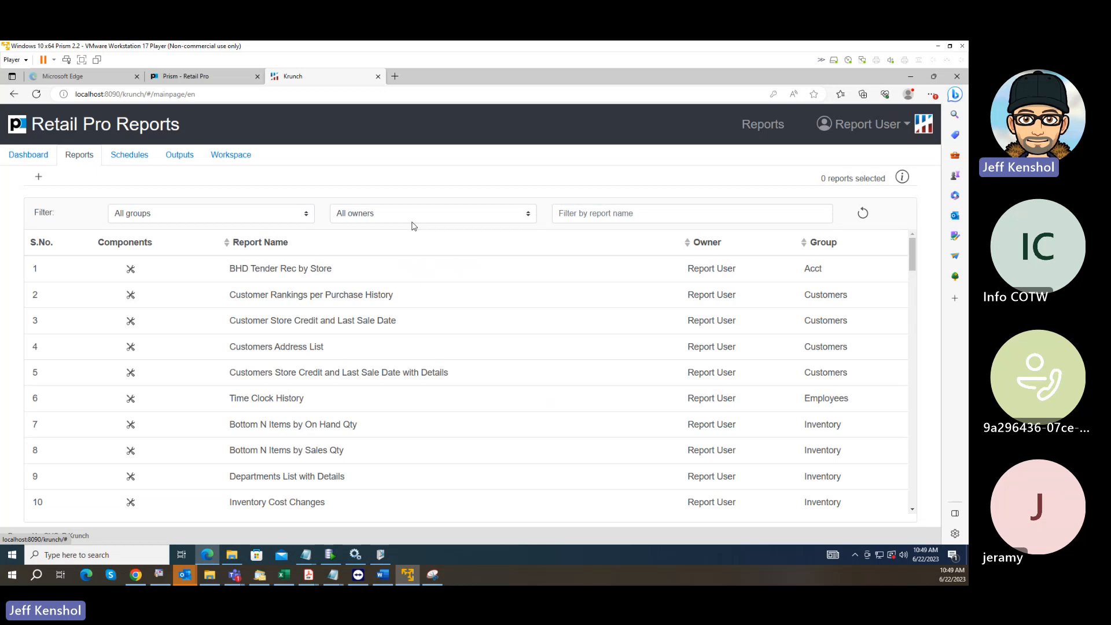
Switch back to the Prism physical inventory sheet and submit item 000002 in the additional counts' Item Lookup.
click(181, 76)
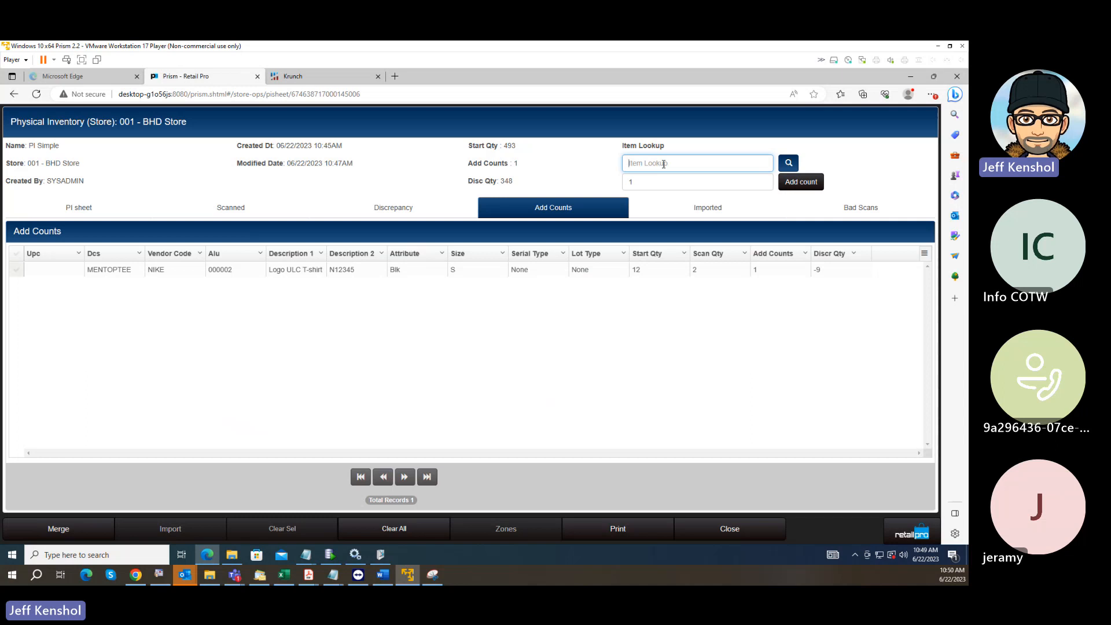
text(000002)
key(Return)
Switch to Krunch, search the report names for "item" and "inven", and clear the name filter.
click(313, 76)
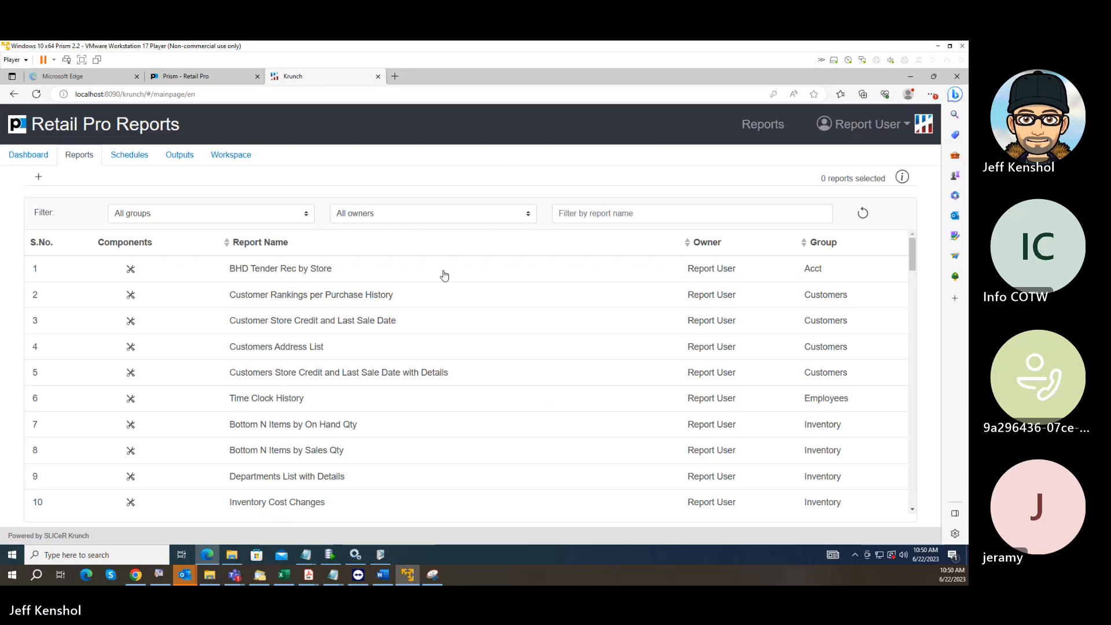
click(573, 214)
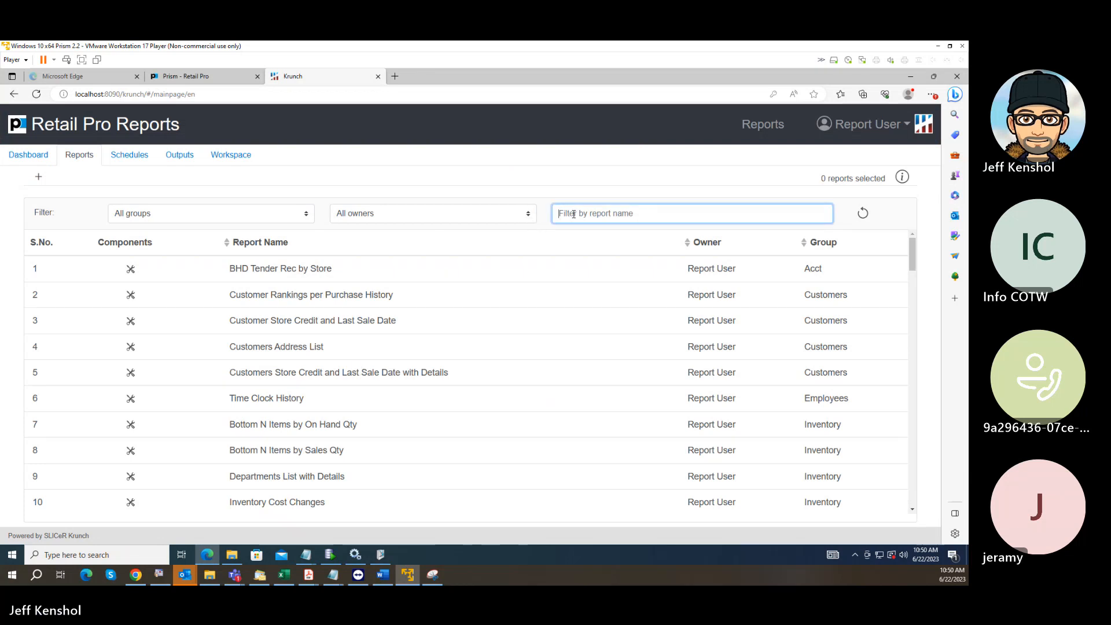
text(item)
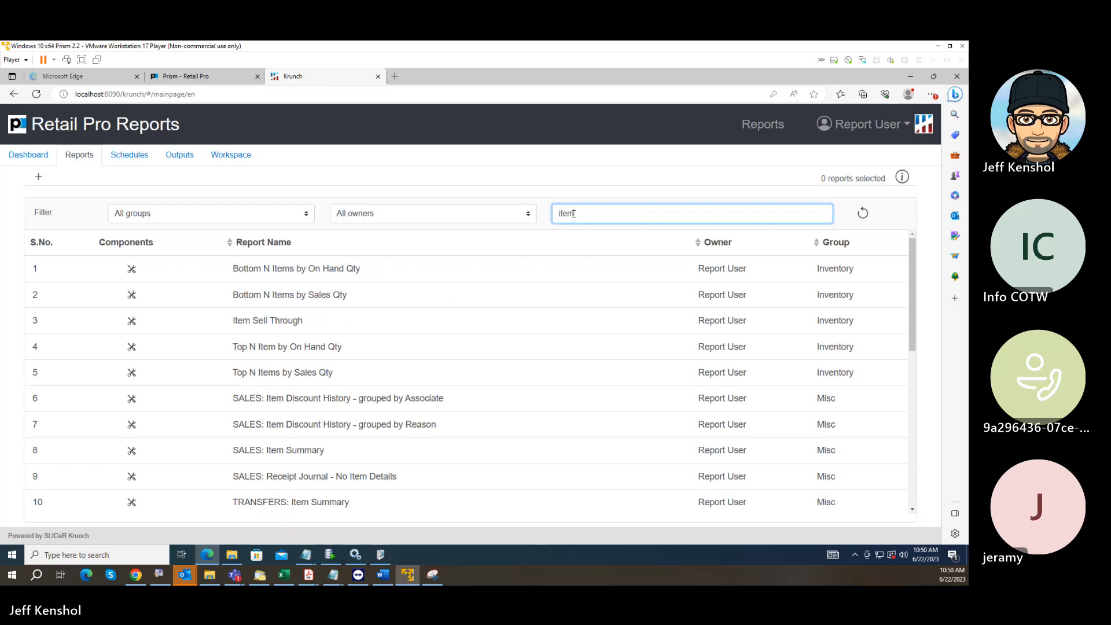
scroll(354, 399, down, 3)
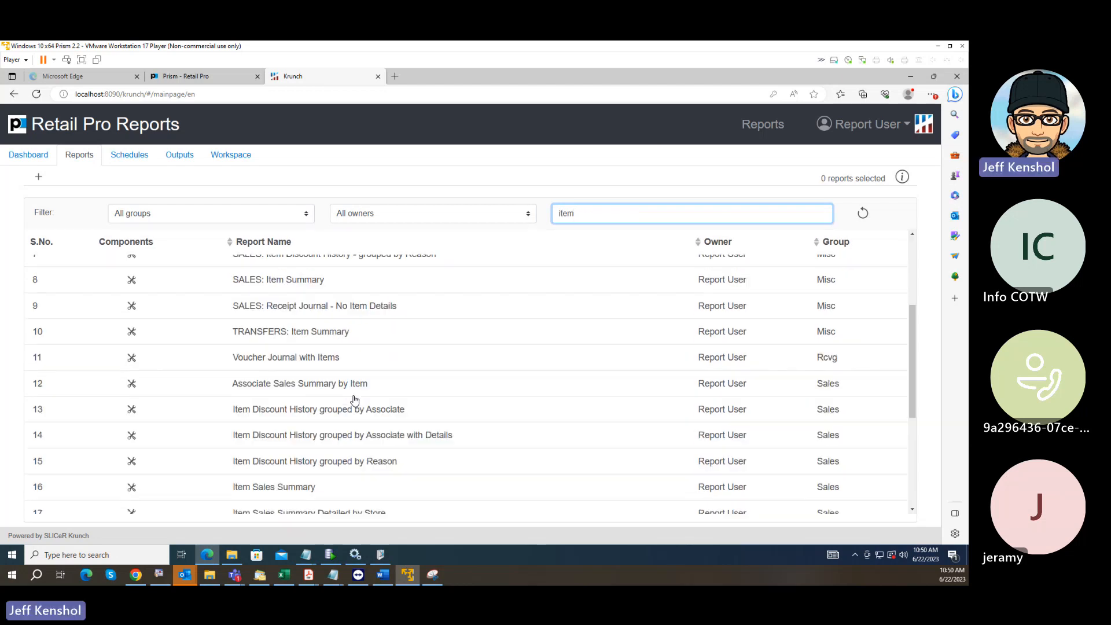
scroll(355, 399, down, 4)
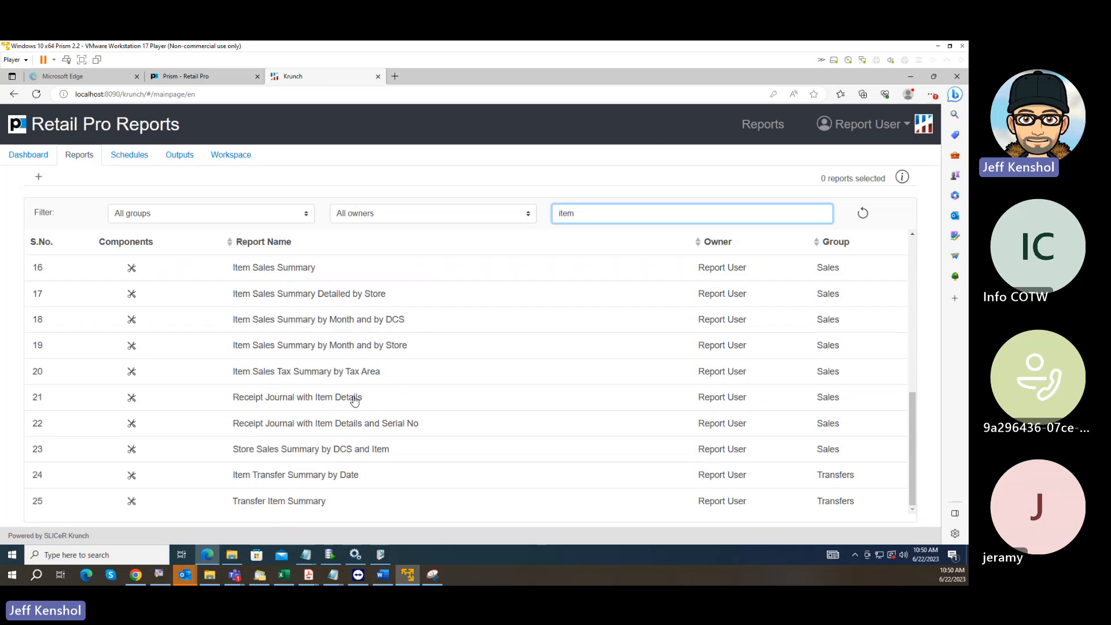
mouse_move(355, 400)
drag(579, 214, 466, 227)
text(inven)
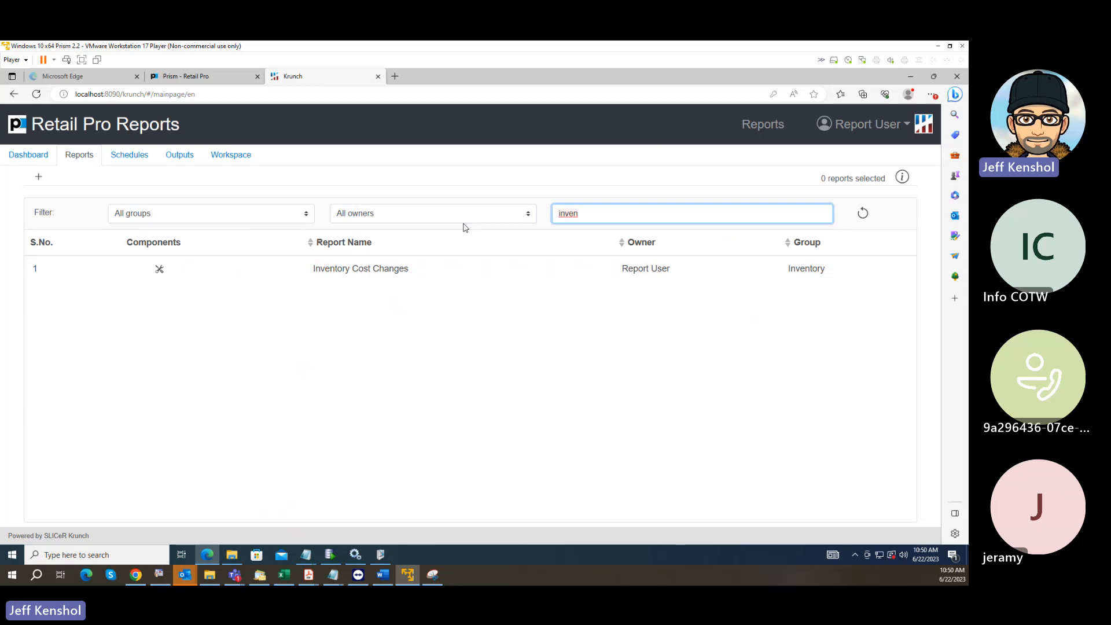
key(BackSpace)
key(BackSpace)
key(BackSpace)
key(BackSpace)
key(BackSpace)
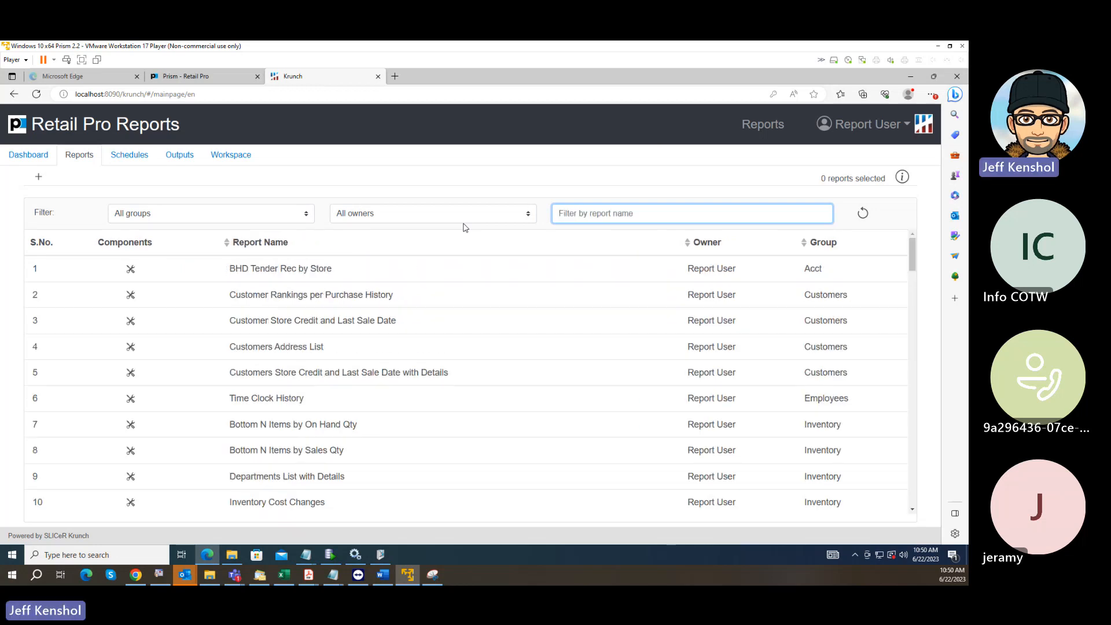
Filter the report names by "on hand" and run the On Hand Summary report immediately.
text(on)
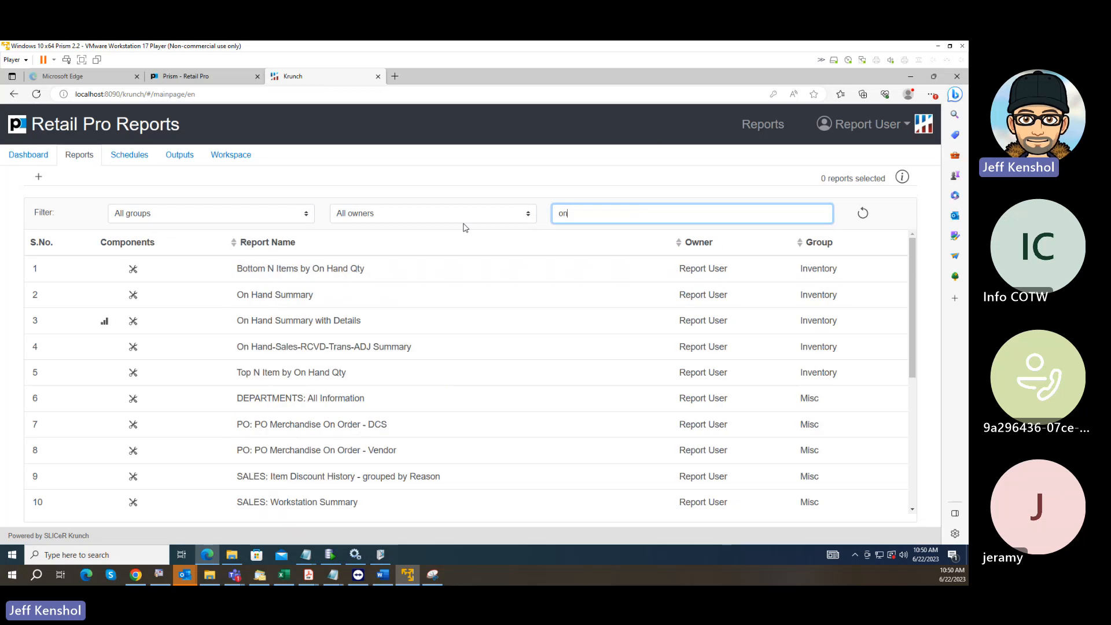
text( hnad)
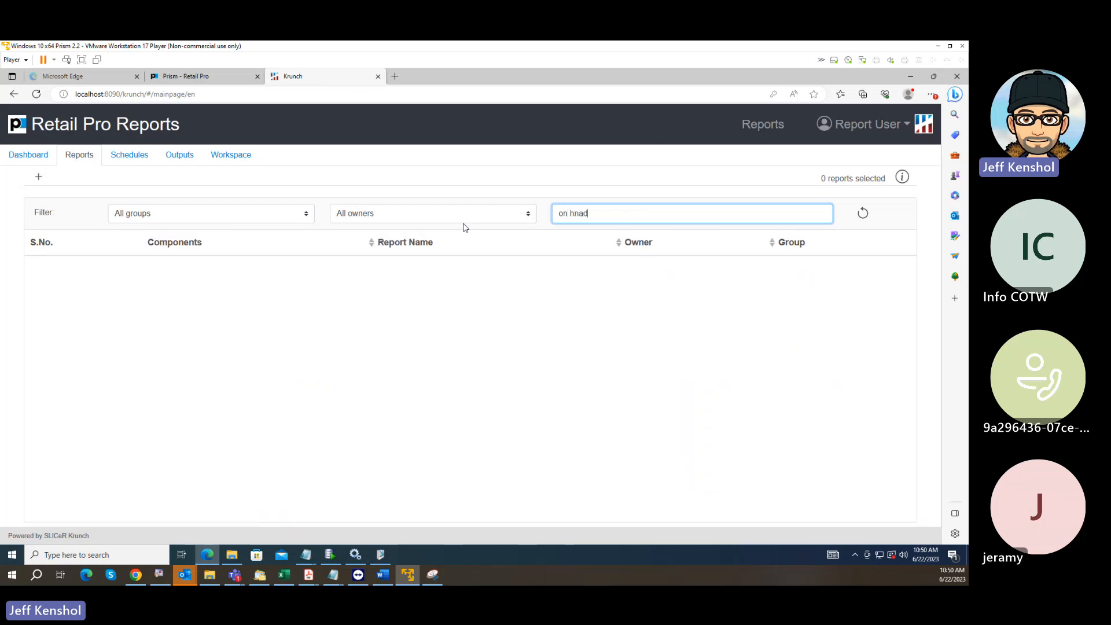
key(BackSpace)
key(BackSpace)
key(BackSpace)
text(and)
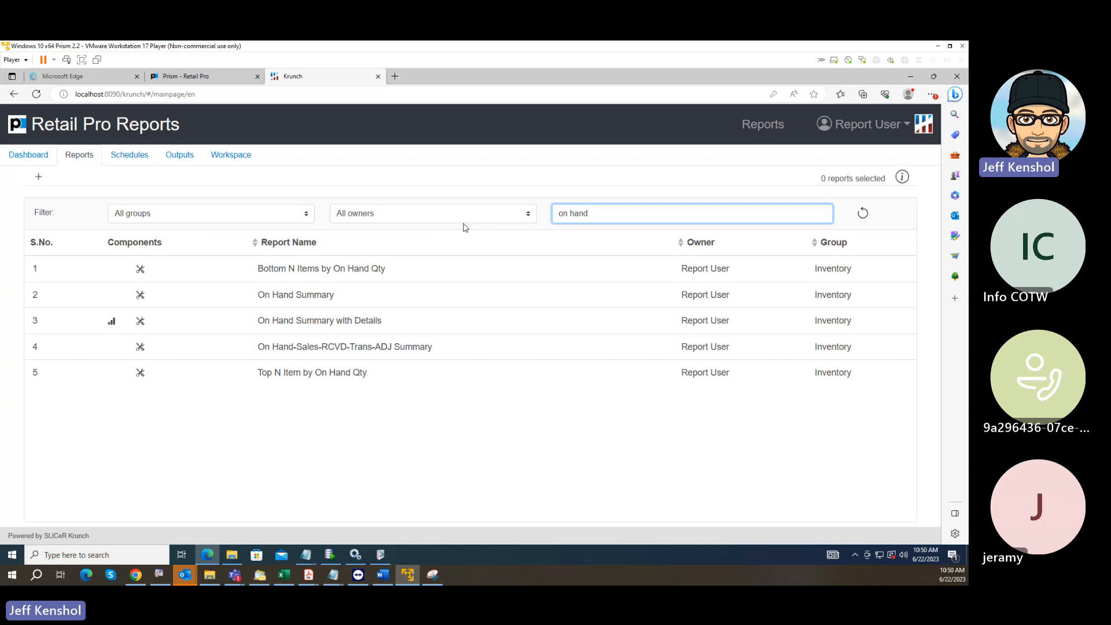
click(307, 298)
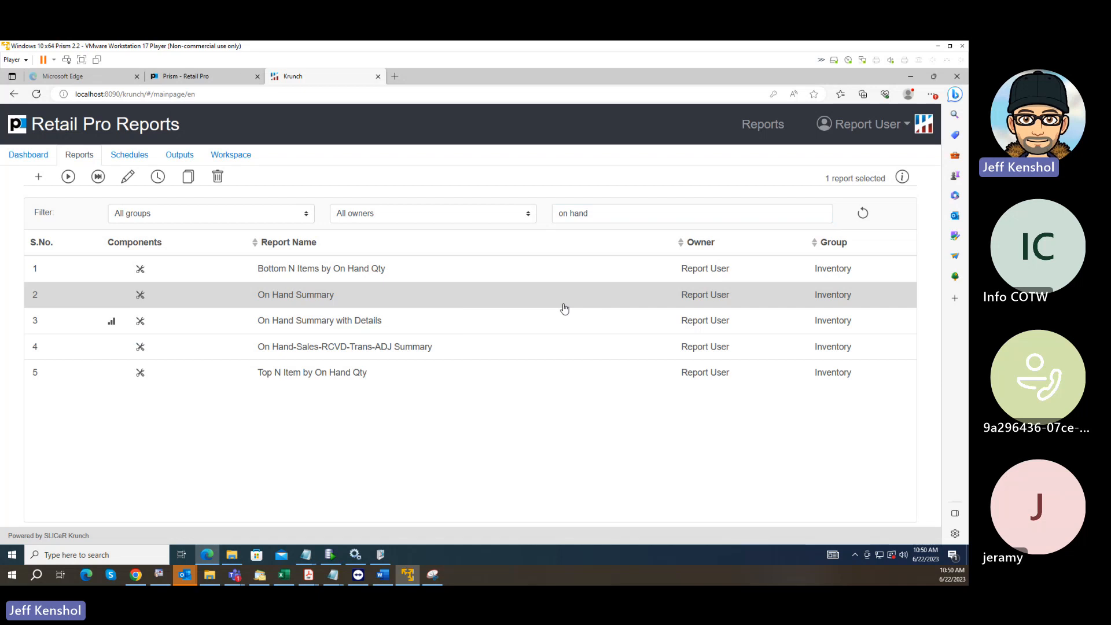
click(99, 177)
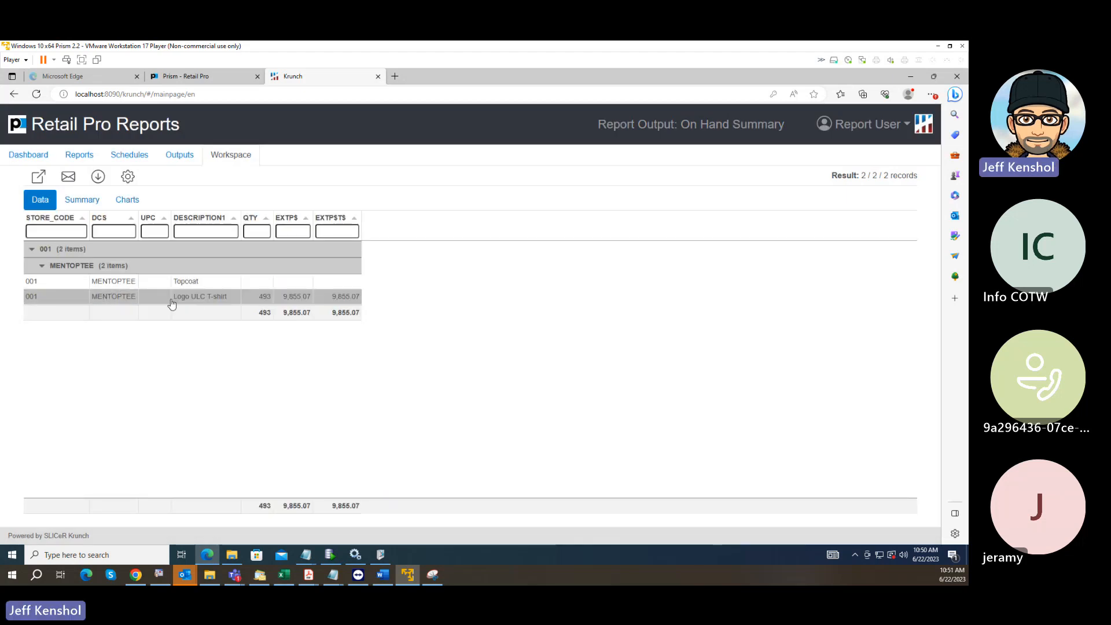
Run the On Hand Summary with Details report and export its output as XLSX.
click(70, 155)
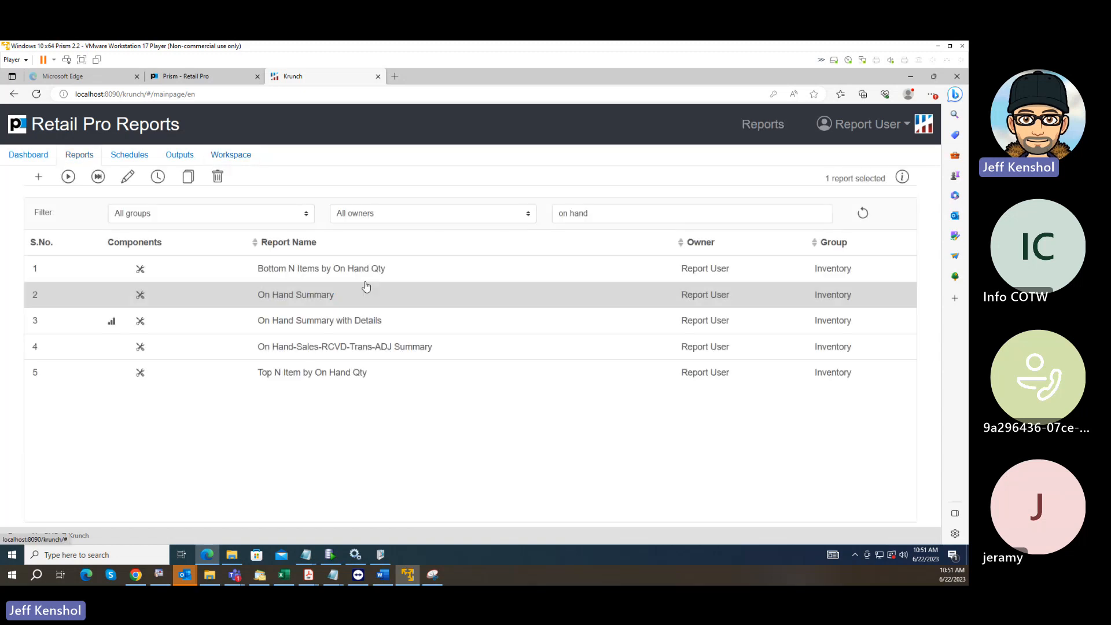
click(498, 327)
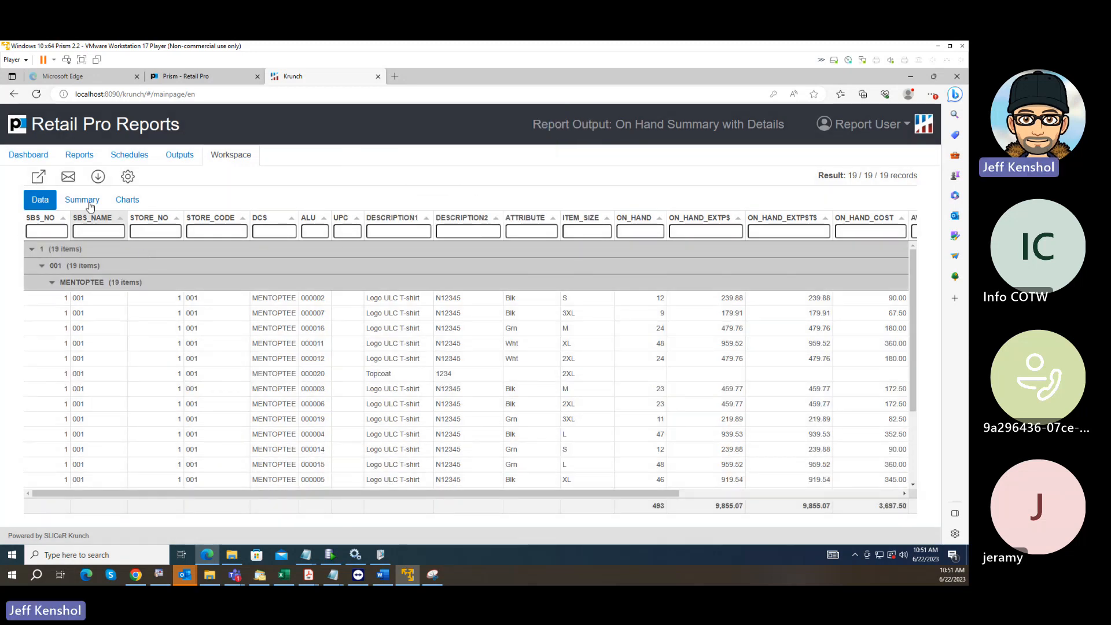
click(38, 177)
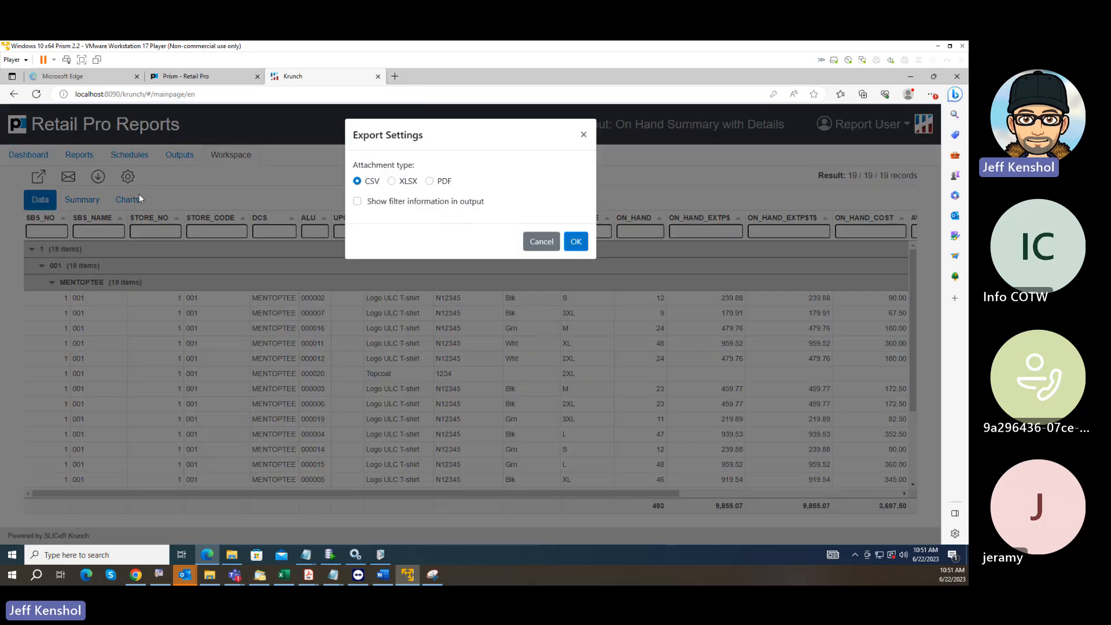
click(392, 181)
click(576, 241)
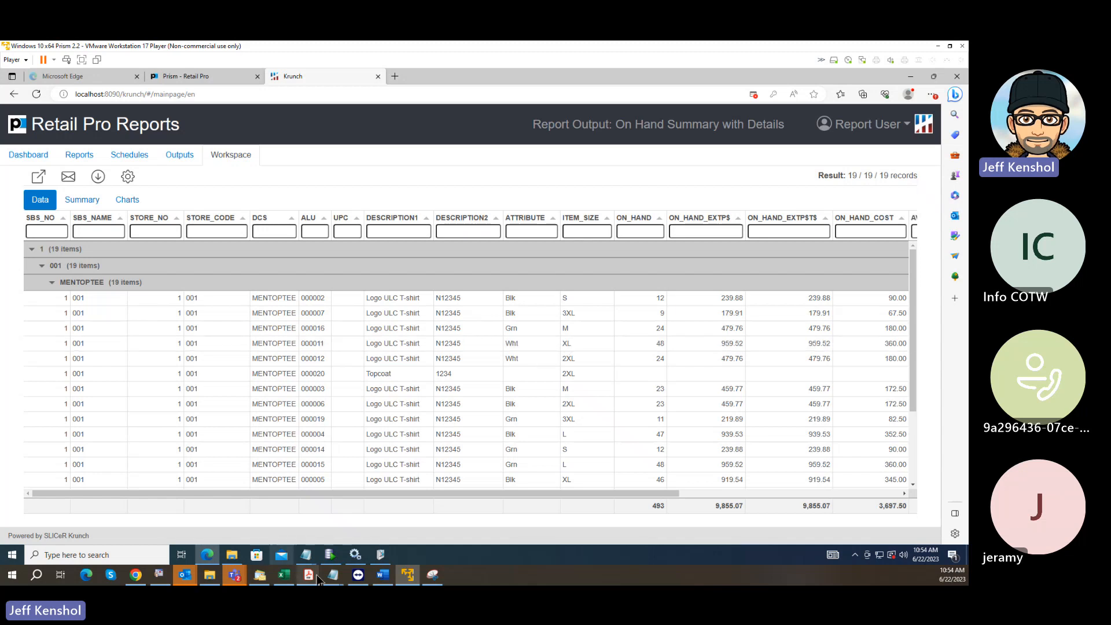
Switch to the PI Steps9.txt notes in Notepad and highlight the OH value in the last example row.
mouse_move(333, 576)
click(541, 526)
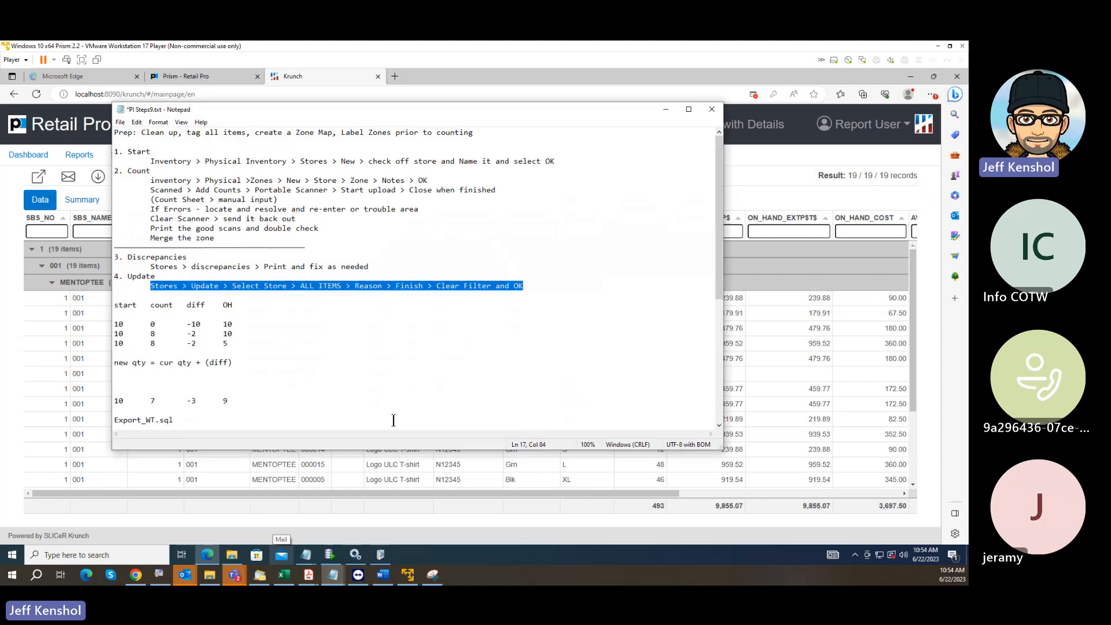
drag(197, 400, 223, 401)
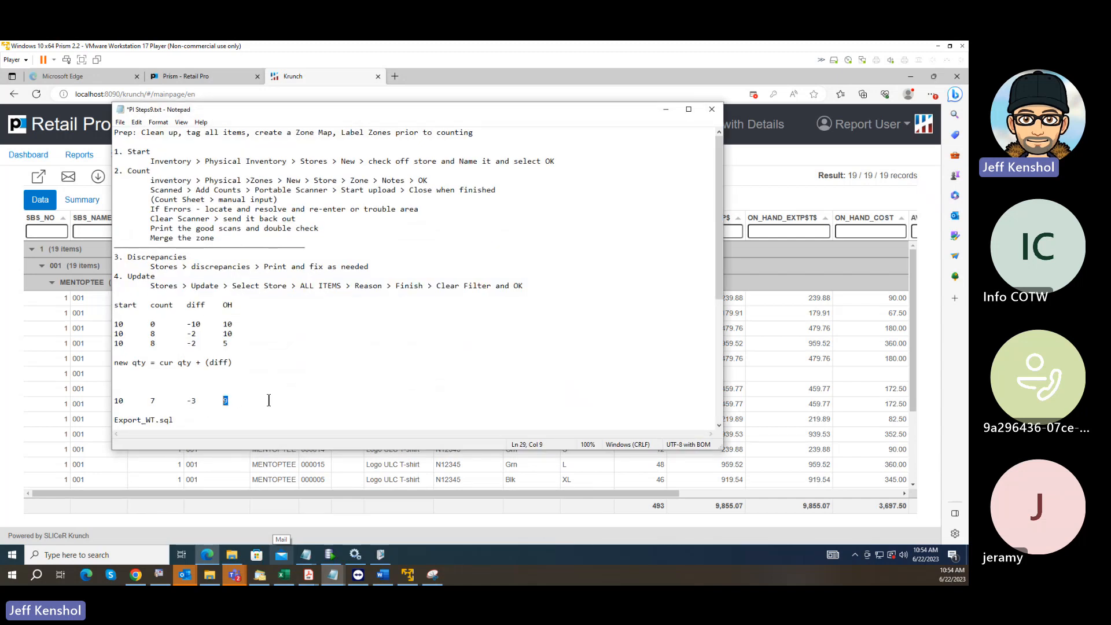